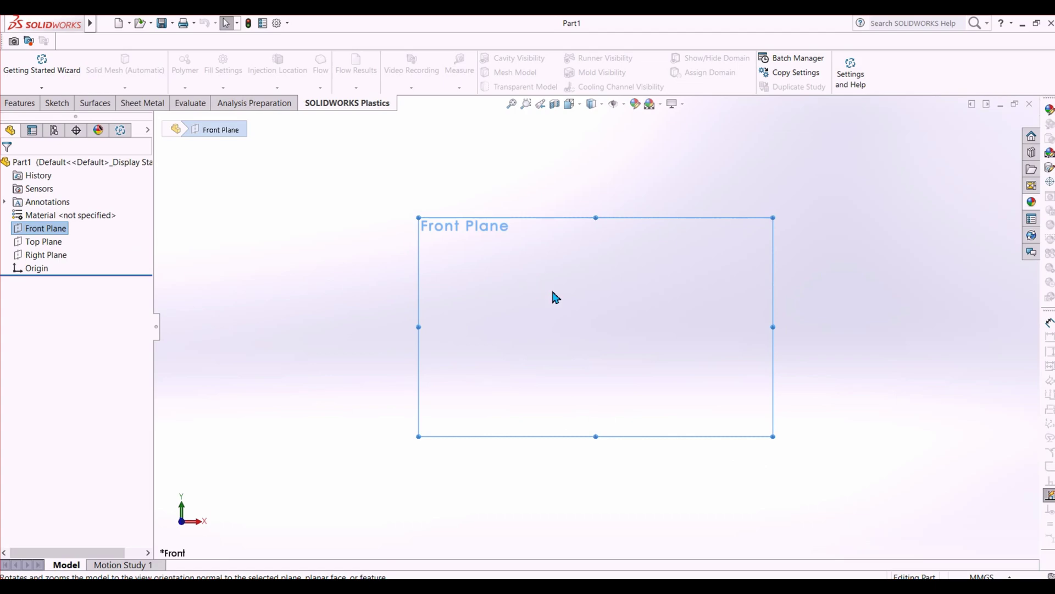
Step: Start a sketch on the Front Plane with a vertical line about 48 mm long down to the origin and a horizontal line about 56 mm long from it
left_click(57, 103)
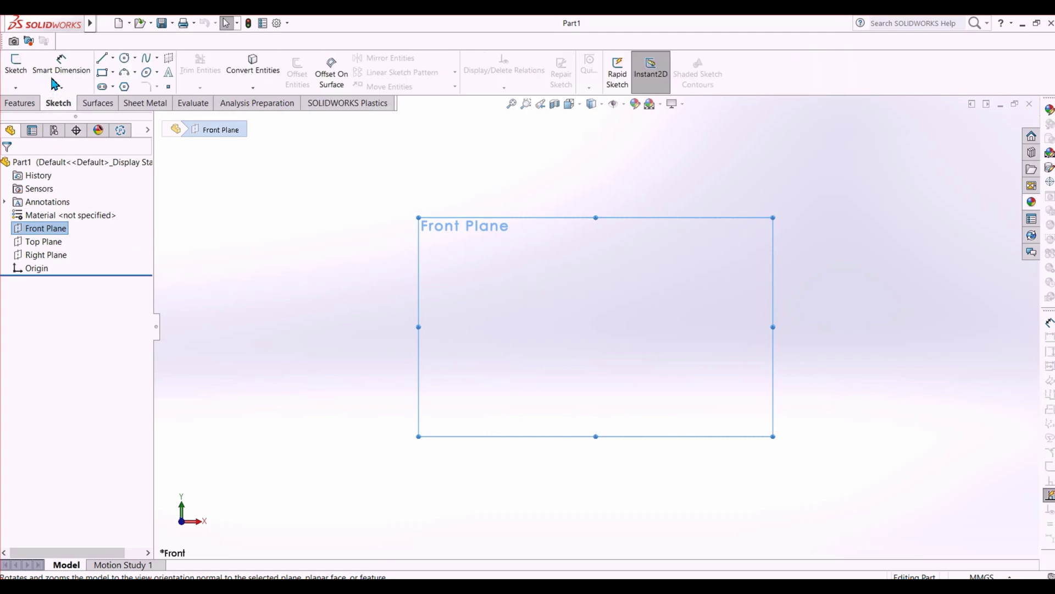
left_click(103, 57)
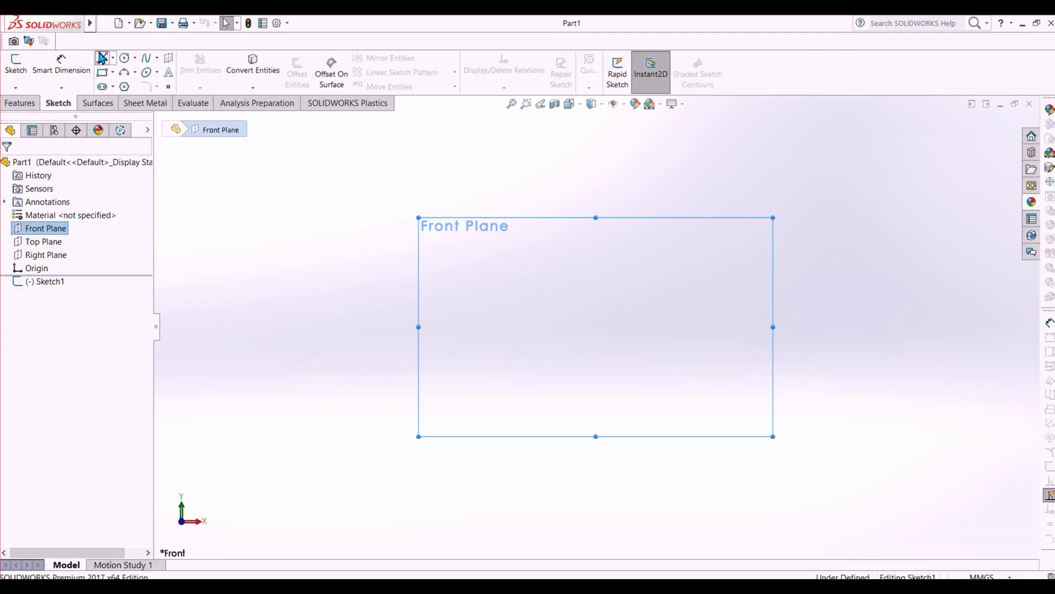
left_click(596, 231)
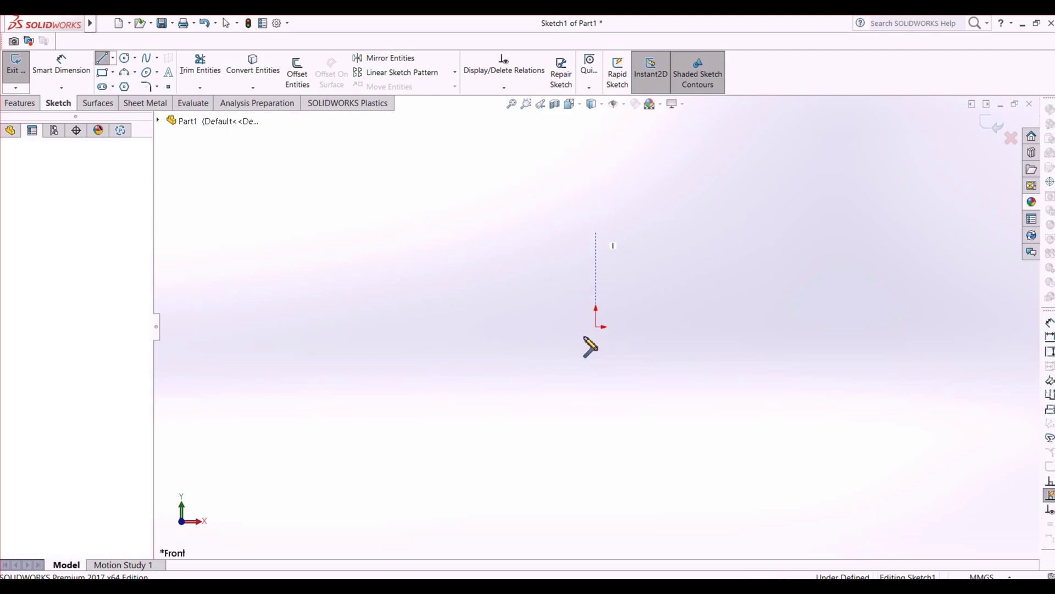
left_click(596, 326)
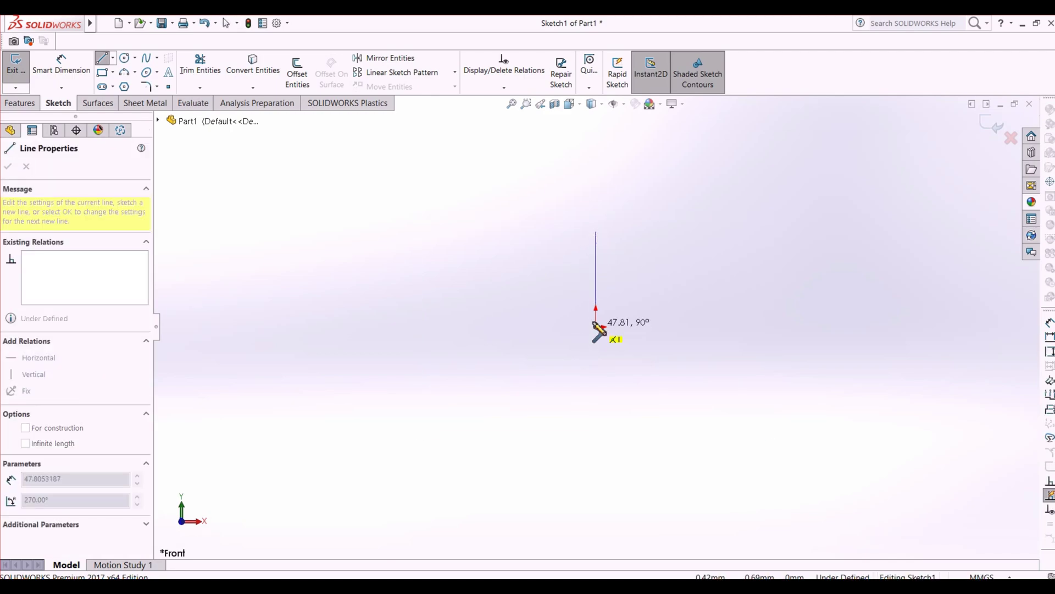
left_click(707, 326)
Step: Convert the horizontal and vertical lines through the origin to construction geometry
right_click(708, 328)
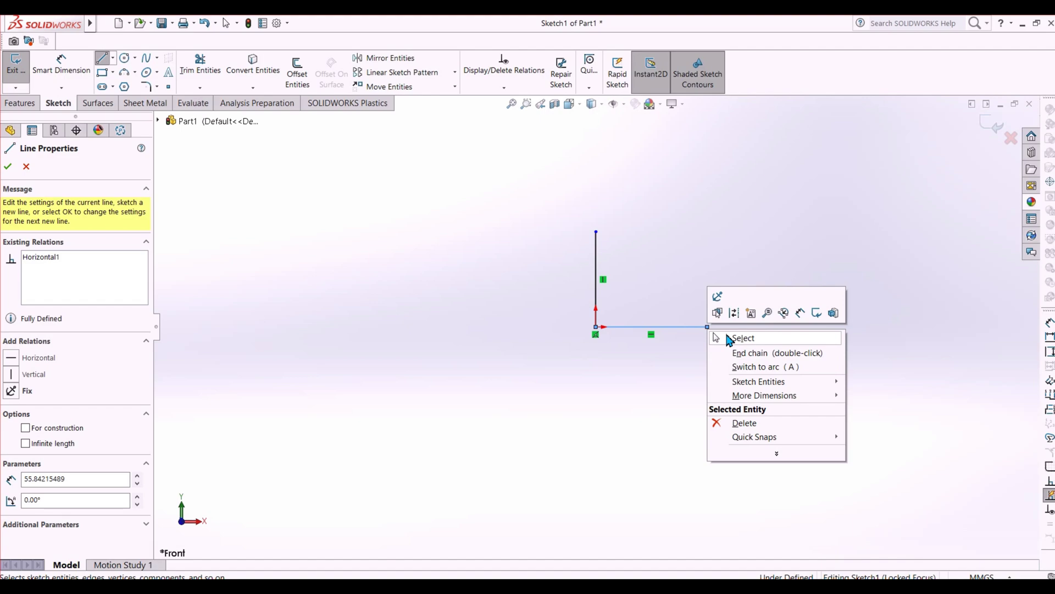
left_click(734, 313)
key("Escape")
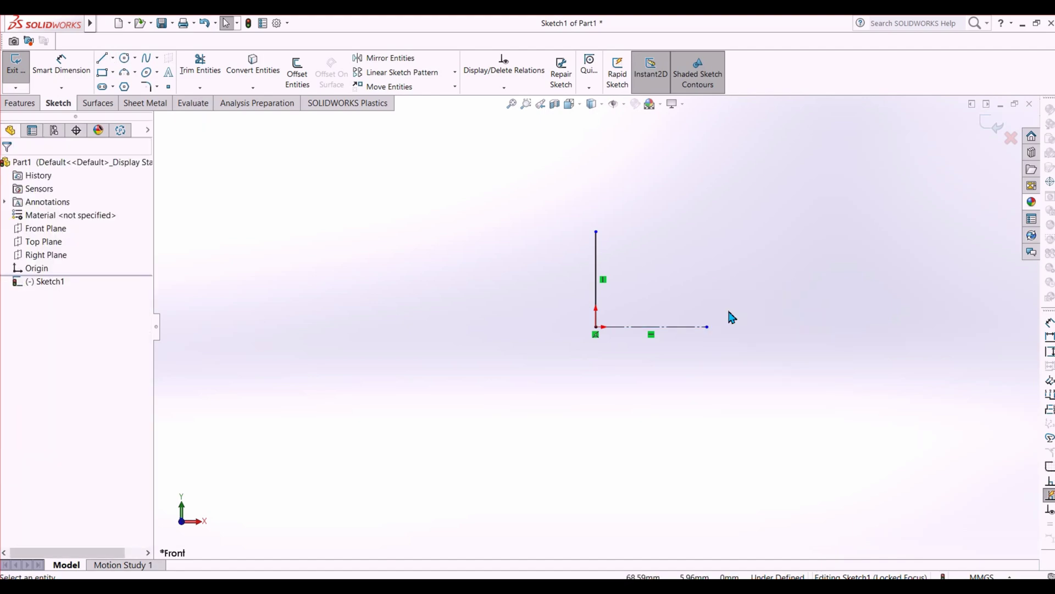
left_click(596, 288)
right_click(597, 281)
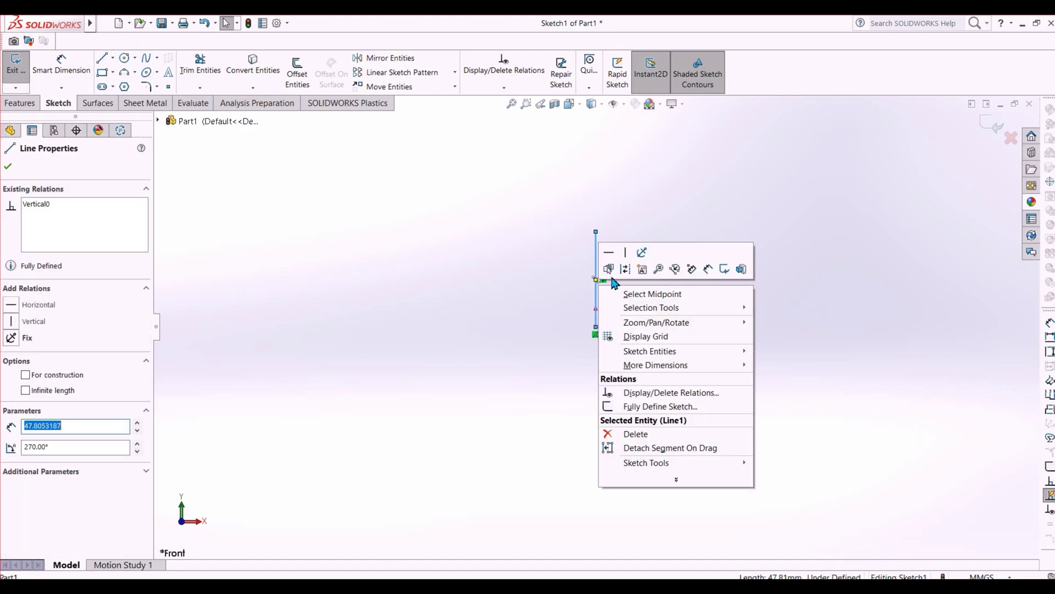
left_click(625, 268)
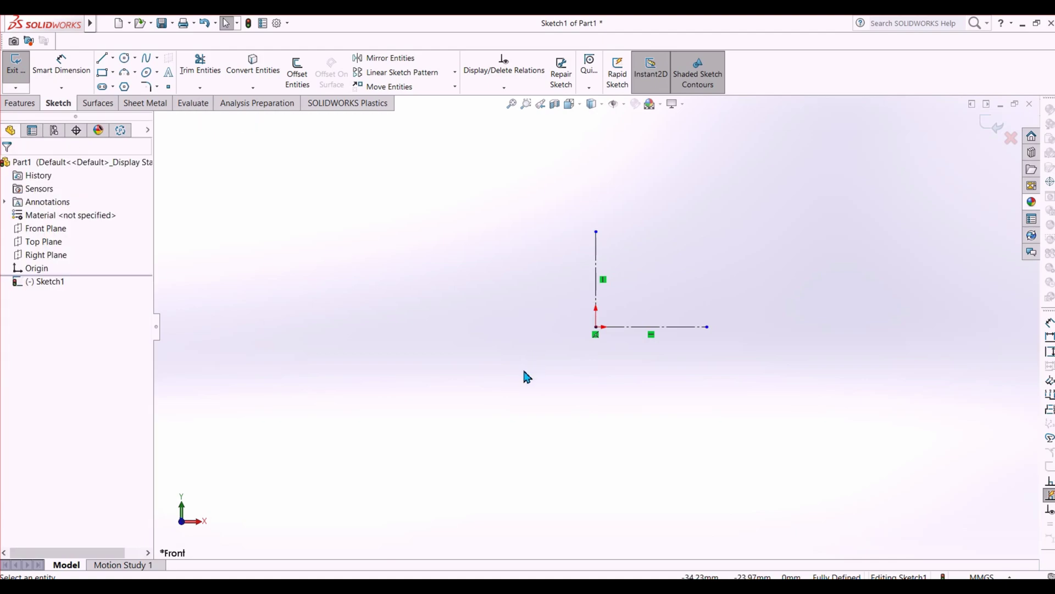
Step: Check the jug drawing in Photos and sketch a slanted rim line about 17 mm long above and to the right of the vertical centerline
key("alt+Tab")
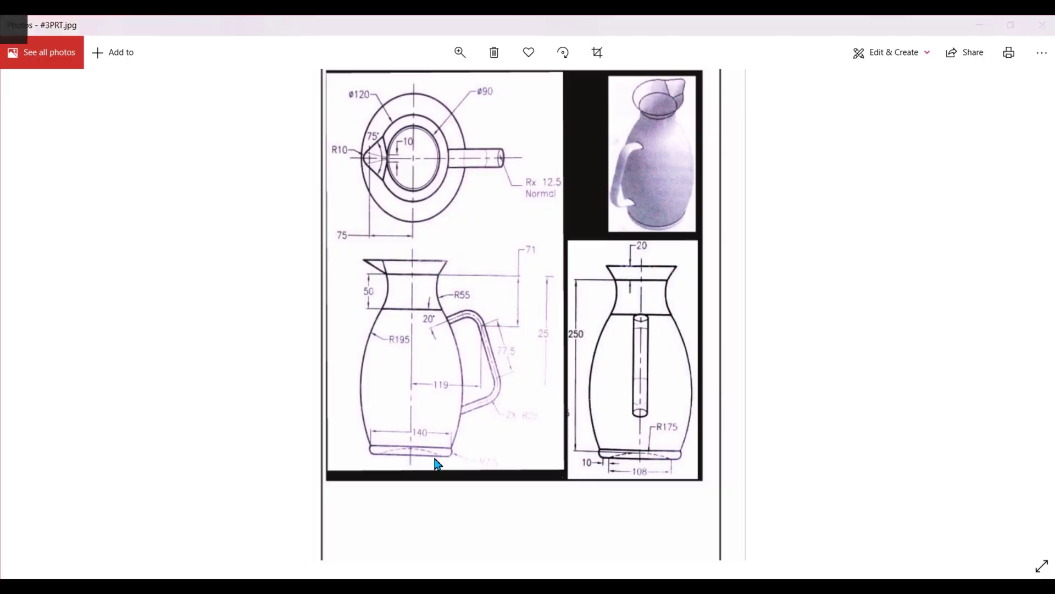
key("alt+Tab")
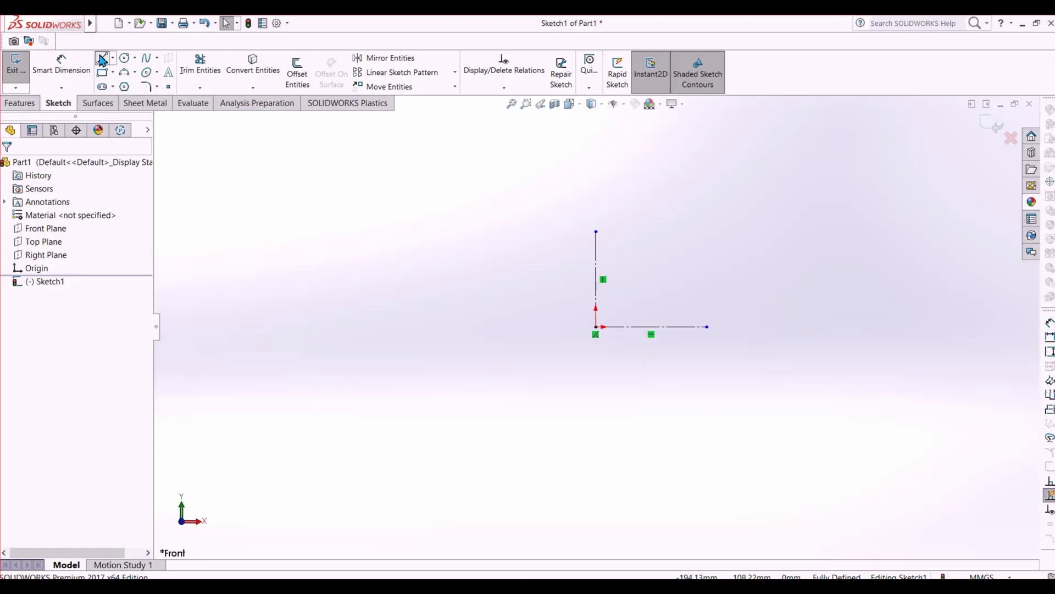
left_click(103, 60)
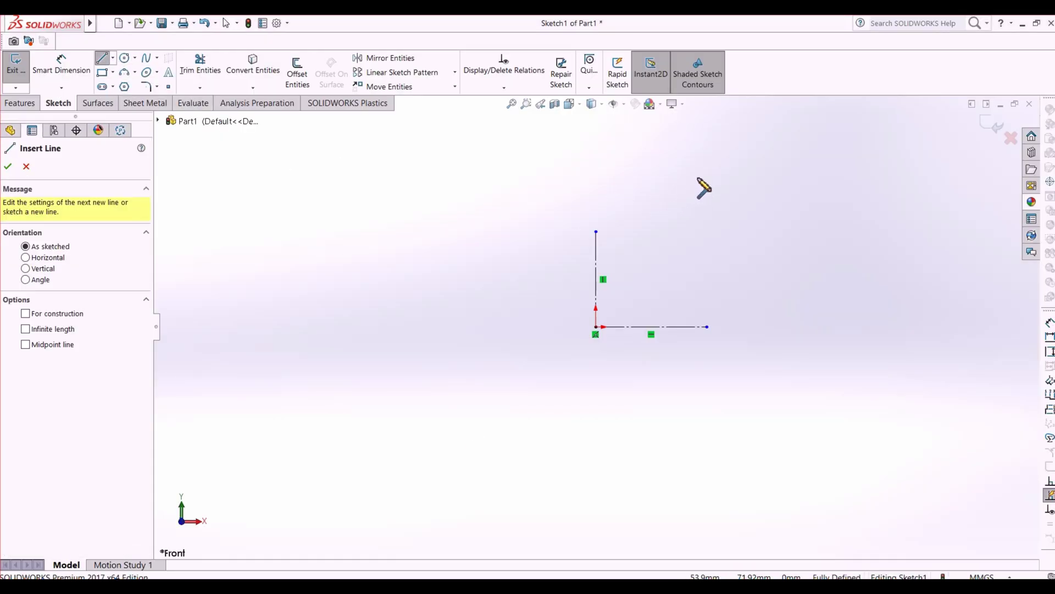
left_click(680, 156)
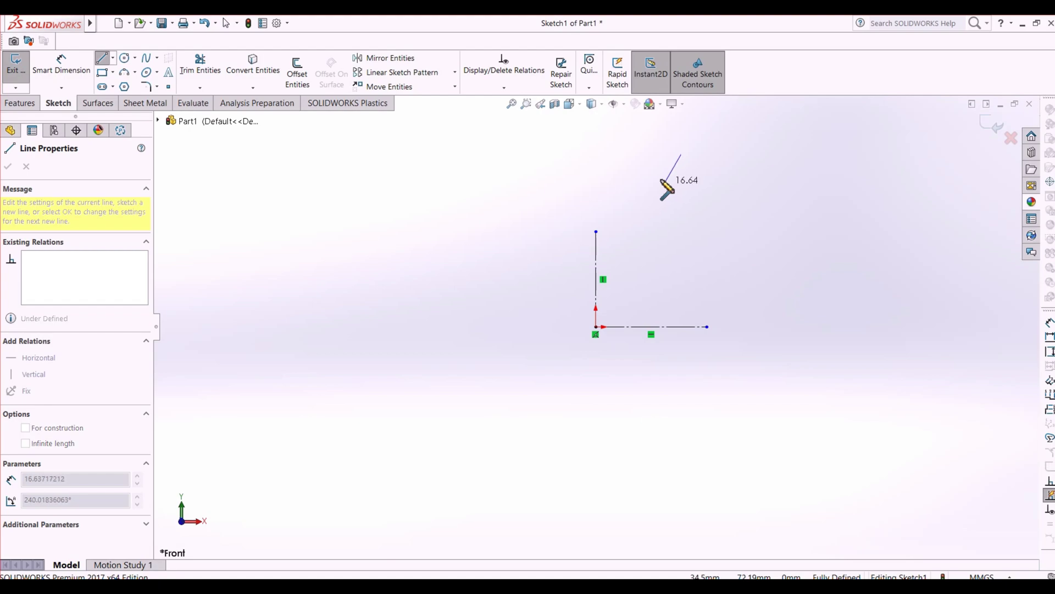
left_click(661, 181)
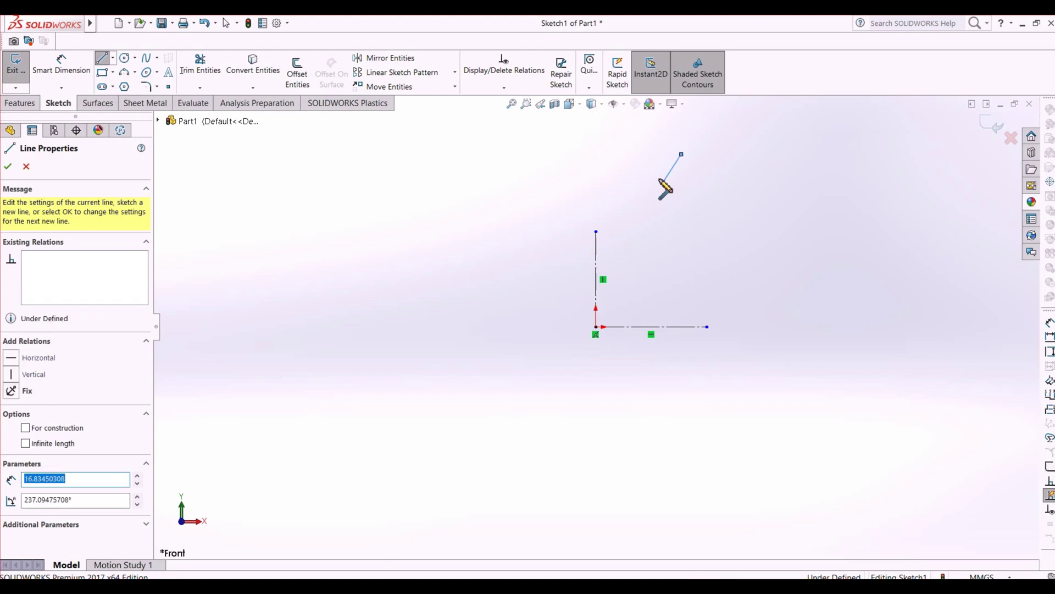
Step: Draw a three-point neck arc of about 22 mm radius from the rim line's lower end and a larger outward-bulging body arc below it
left_click(122, 74)
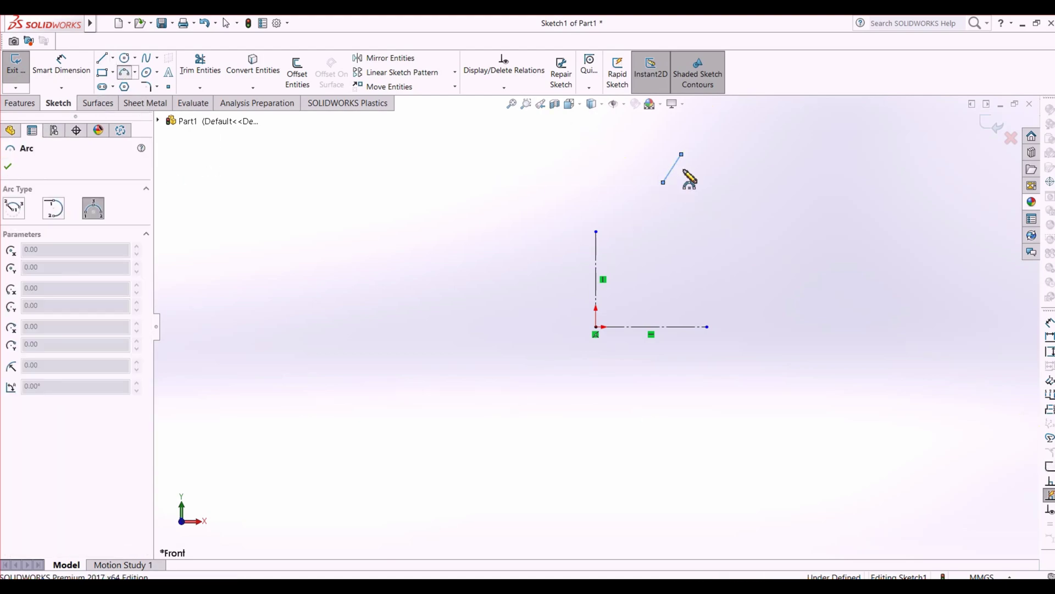
left_click(662, 182)
left_click(663, 244)
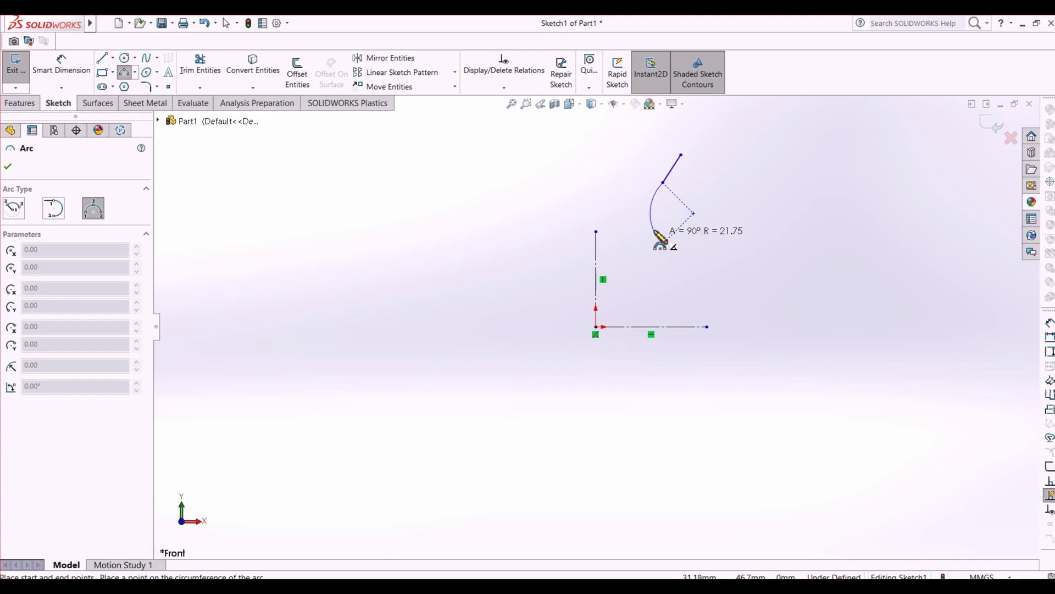
left_click(660, 240)
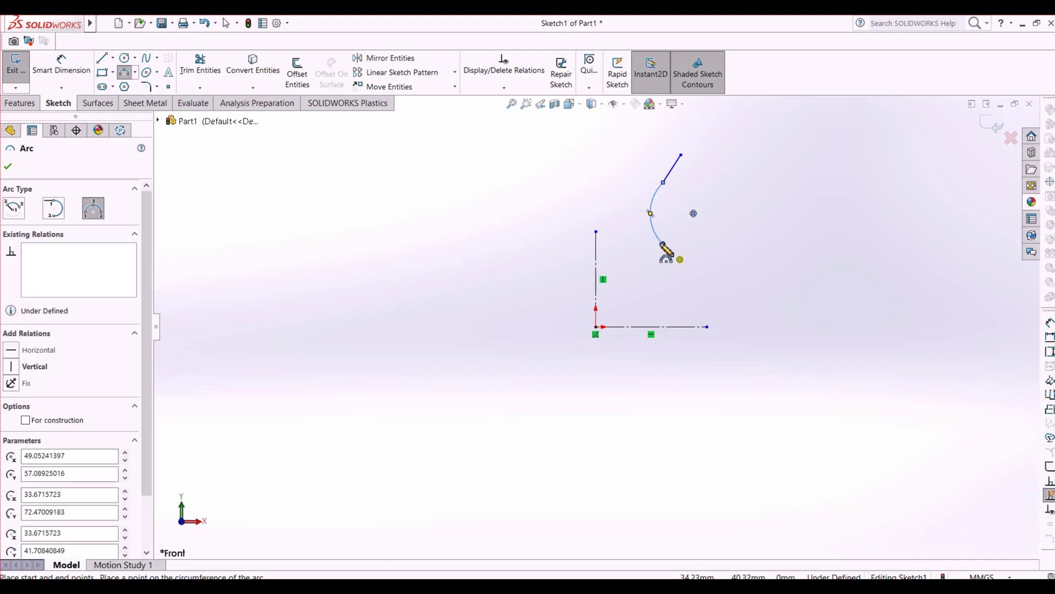
left_click(662, 243)
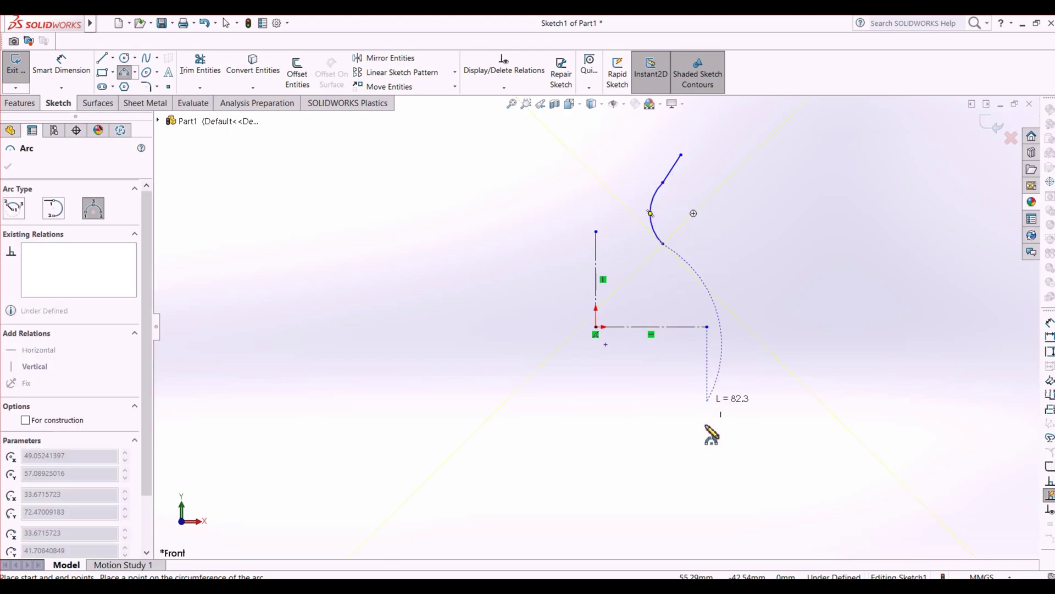
left_click(671, 479)
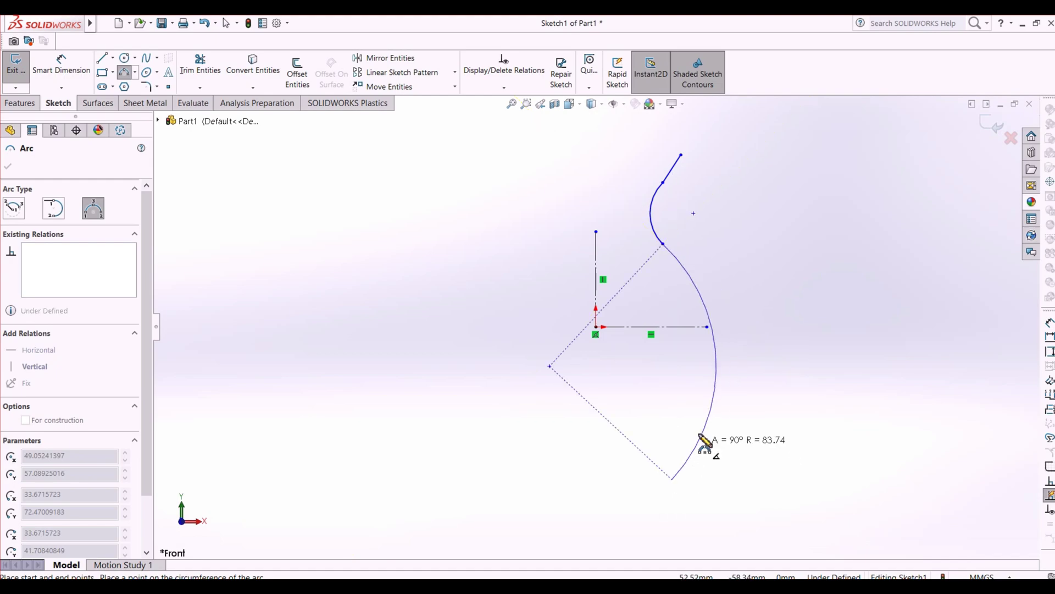
left_click(723, 416)
Step: Dimension the vertical height of the slanted rim line as 20 mm, checking the value in the Photos drawing
right_click_drag(839, 423, 837, 388)
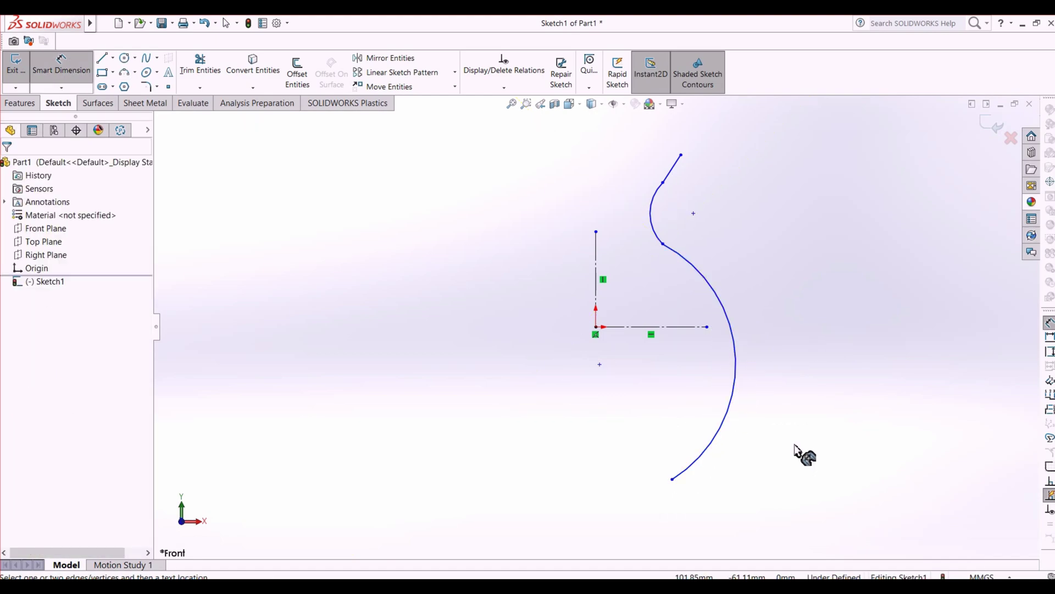
right_click_drag(795, 450, 800, 407)
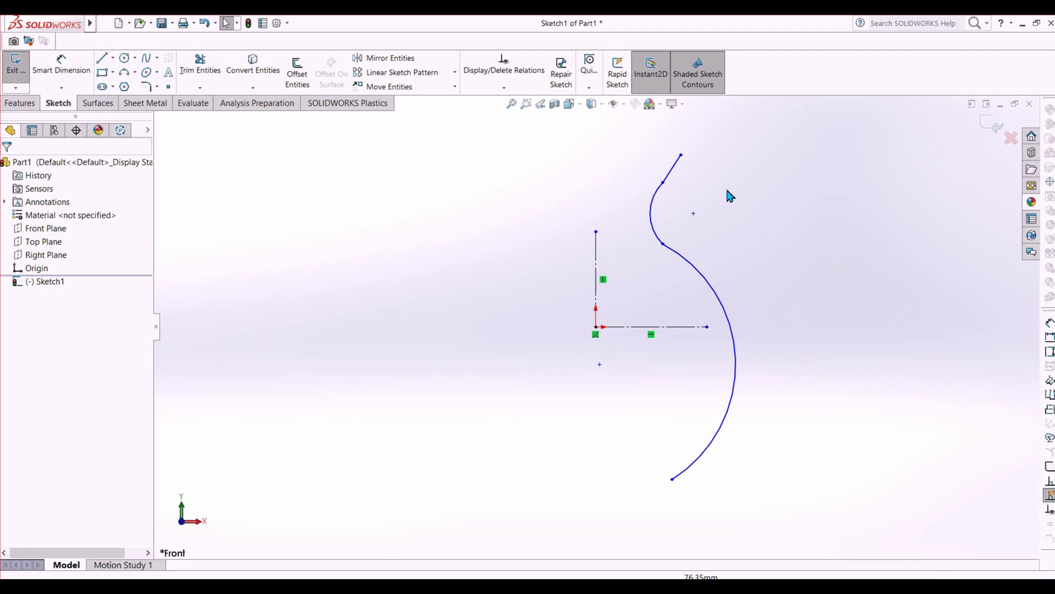
left_click(679, 157)
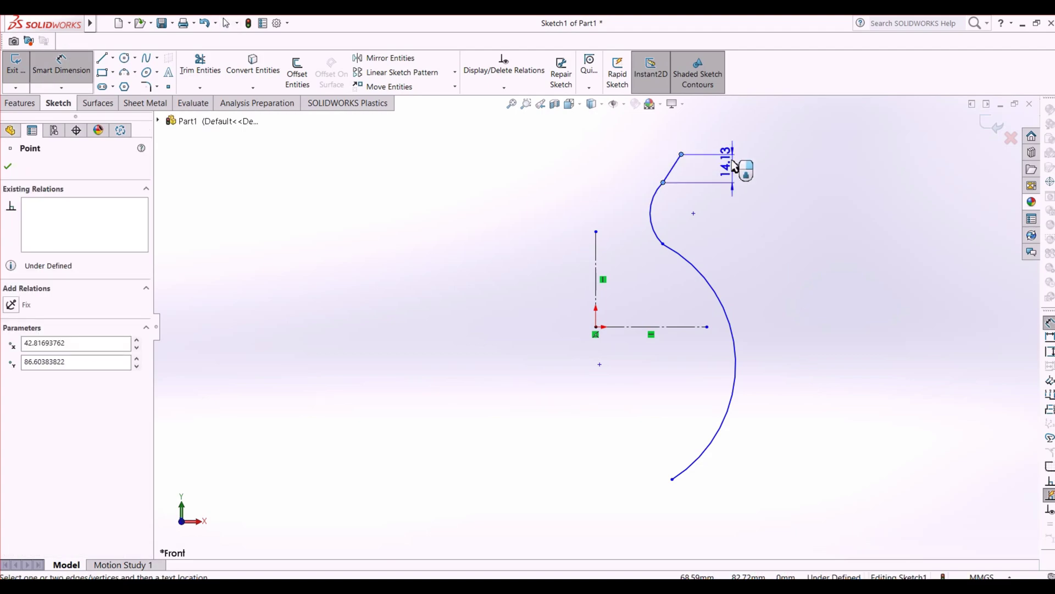
left_click(754, 169)
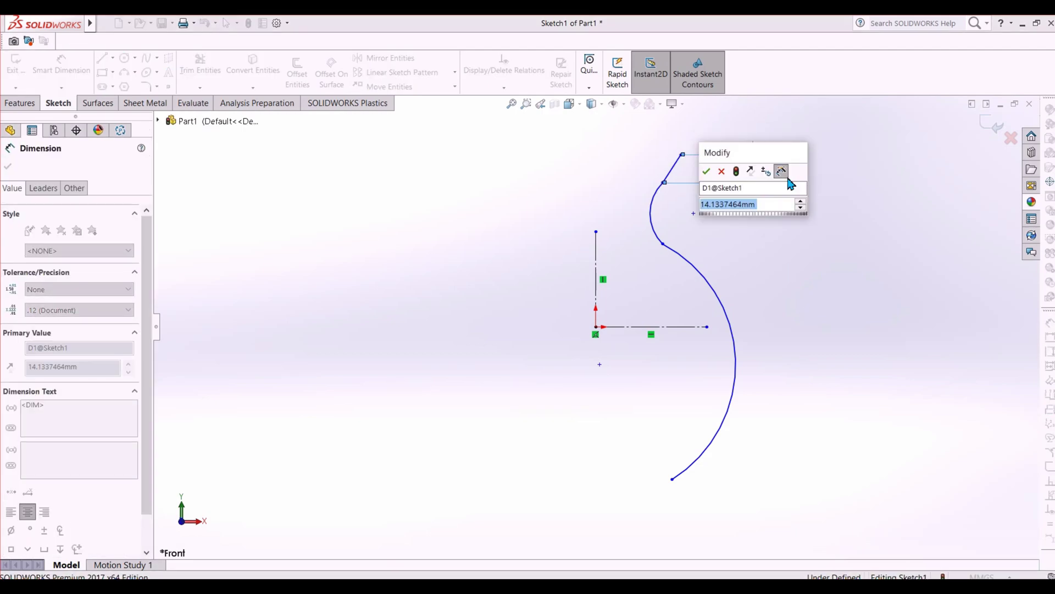
key("alt+Tab")
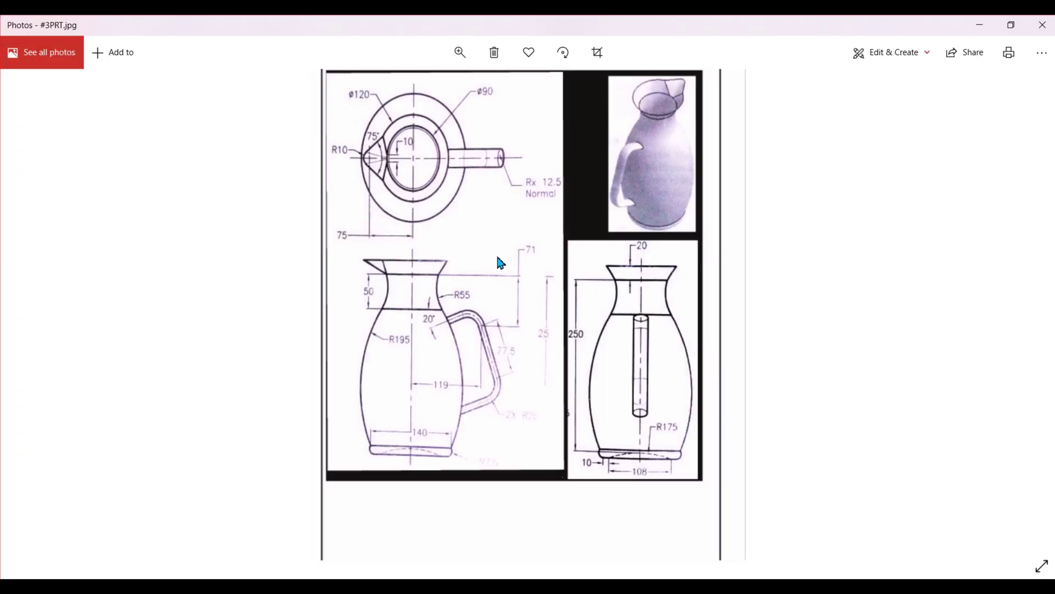
key("alt+Tab")
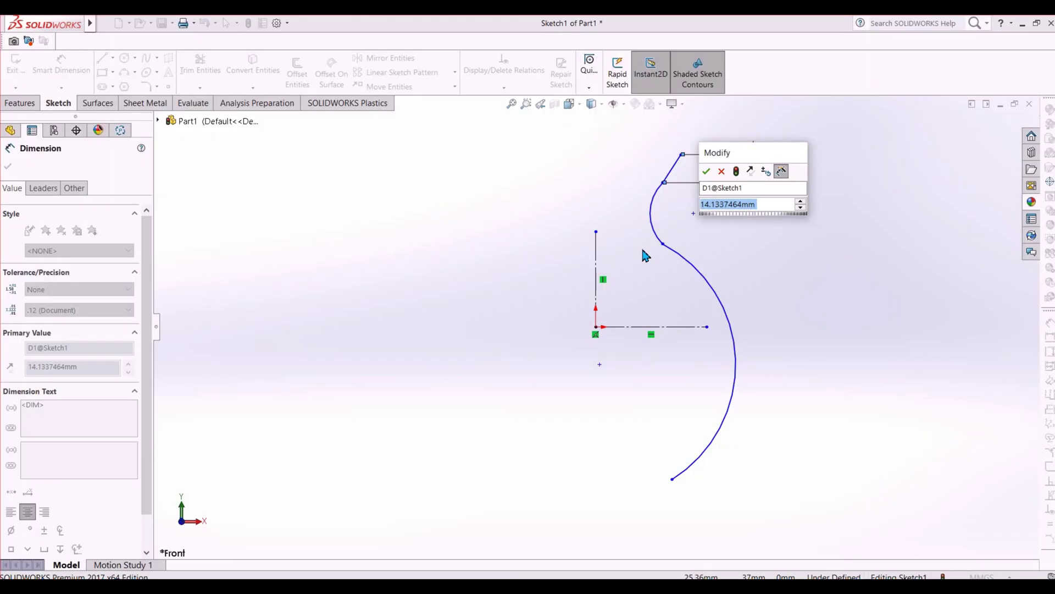
type("20")
key("Return")
key("Escape")
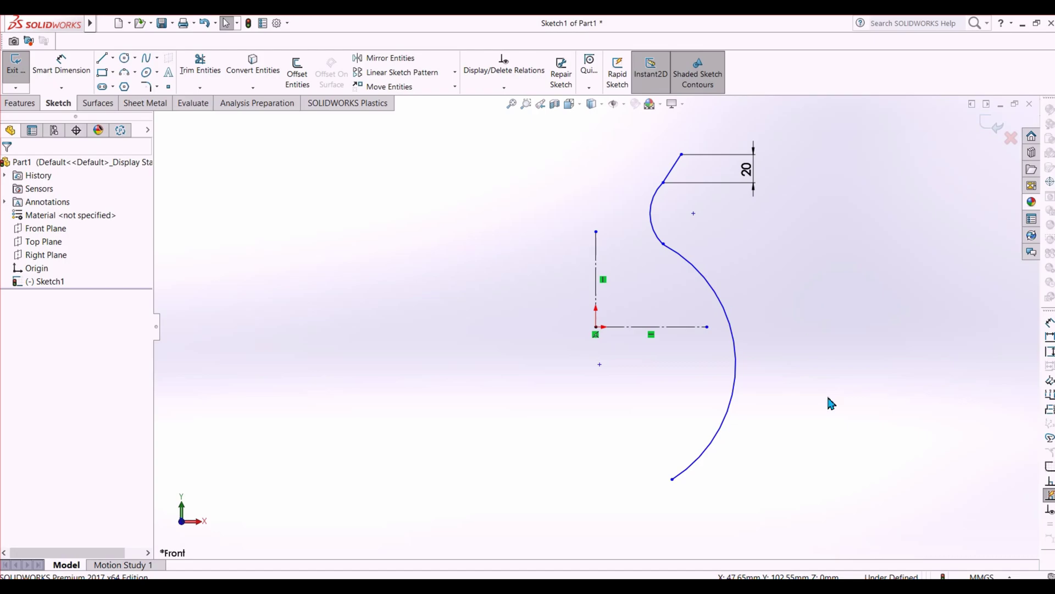
Step: Check the Photos drawing and dimension the vertical distance between the neck arc's endpoints as 50 mm
key("alt+Tab")
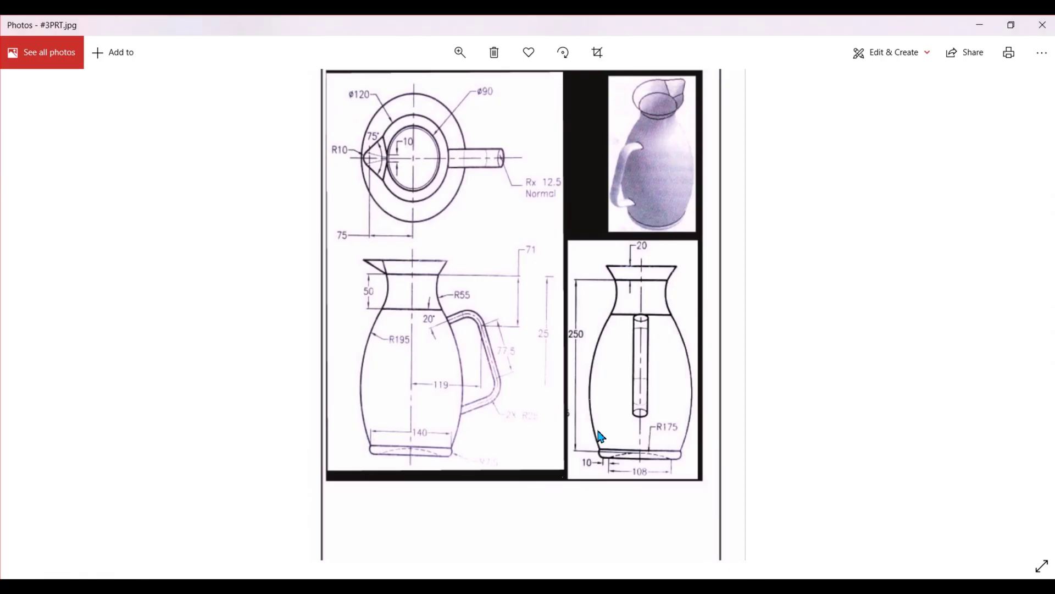
key("alt+Tab")
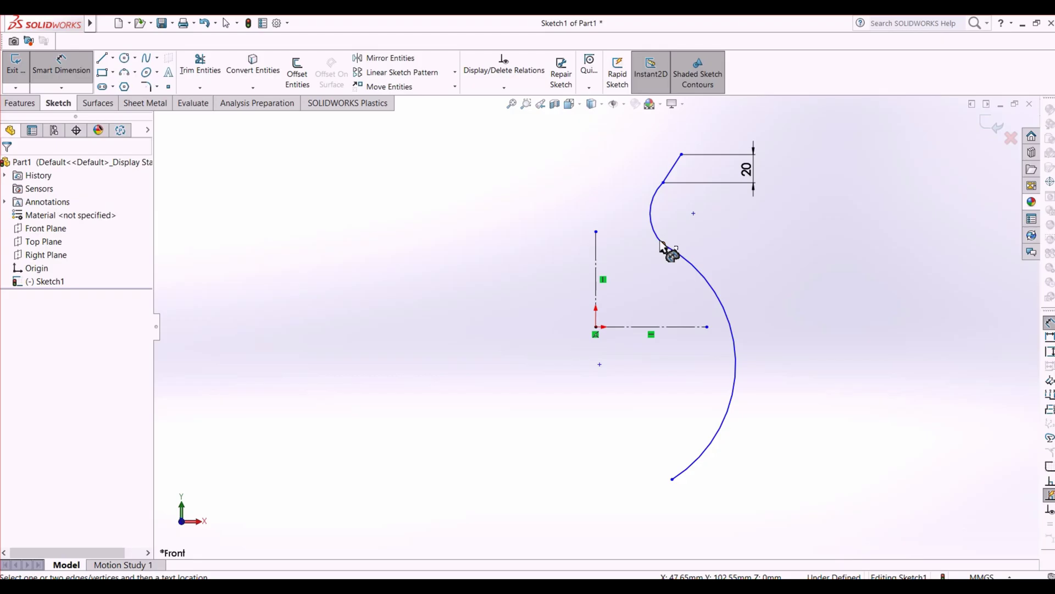
left_click(660, 182)
left_click(661, 182)
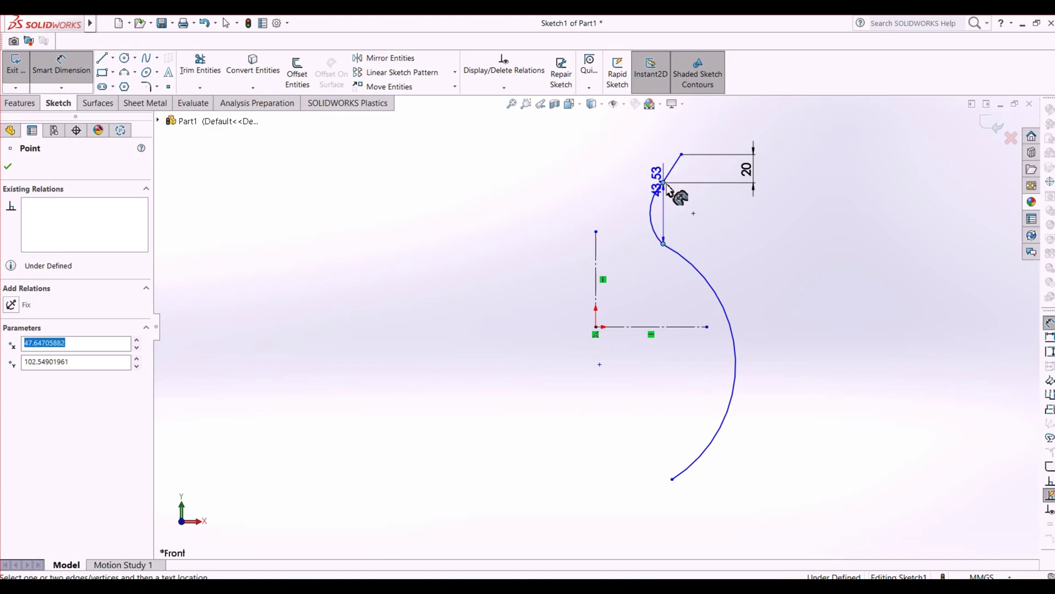
left_click(754, 204)
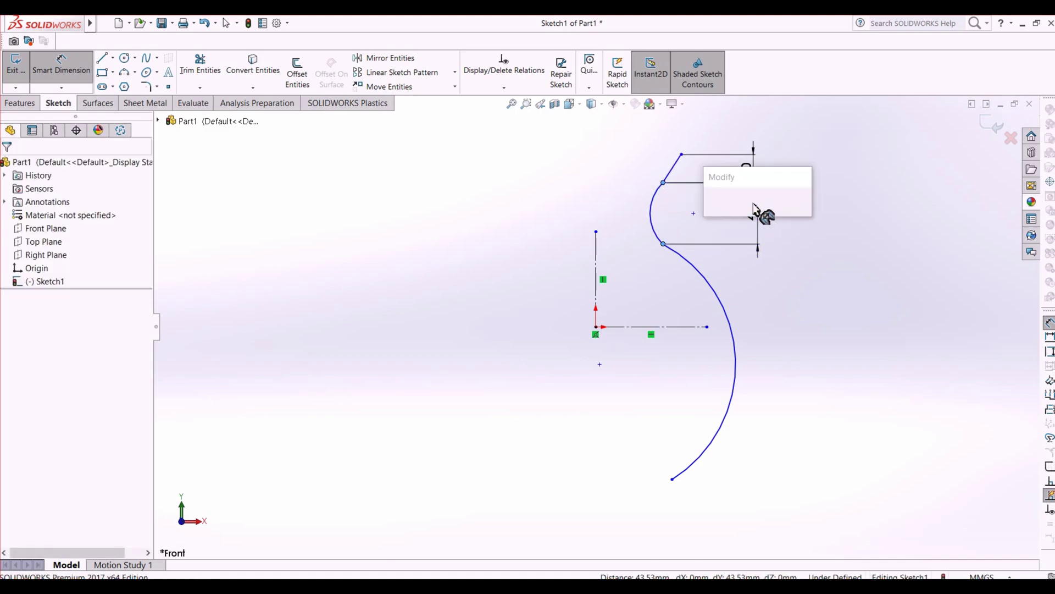
type("50")
key("Return")
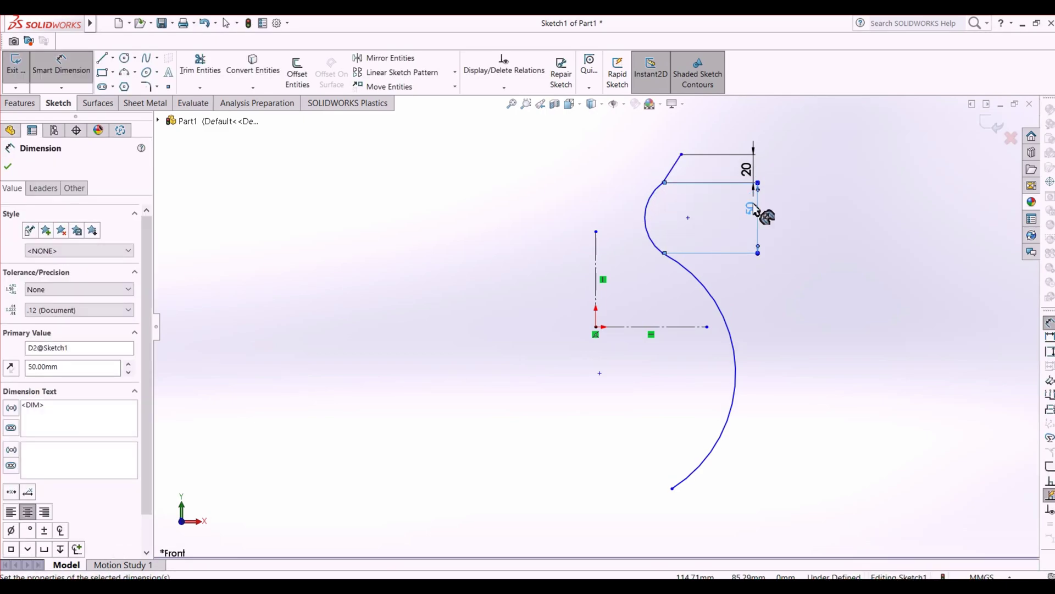
Step: Dimension the neck arc's radius as 55 mm, checking the value in the Photos drawing
key("alt+Tab")
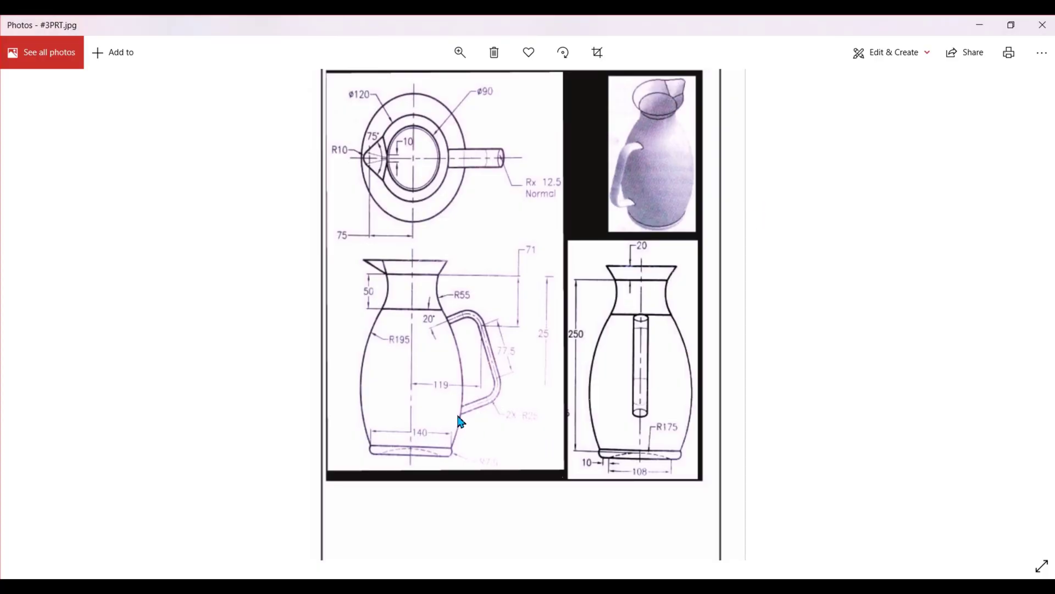
key("alt+Tab")
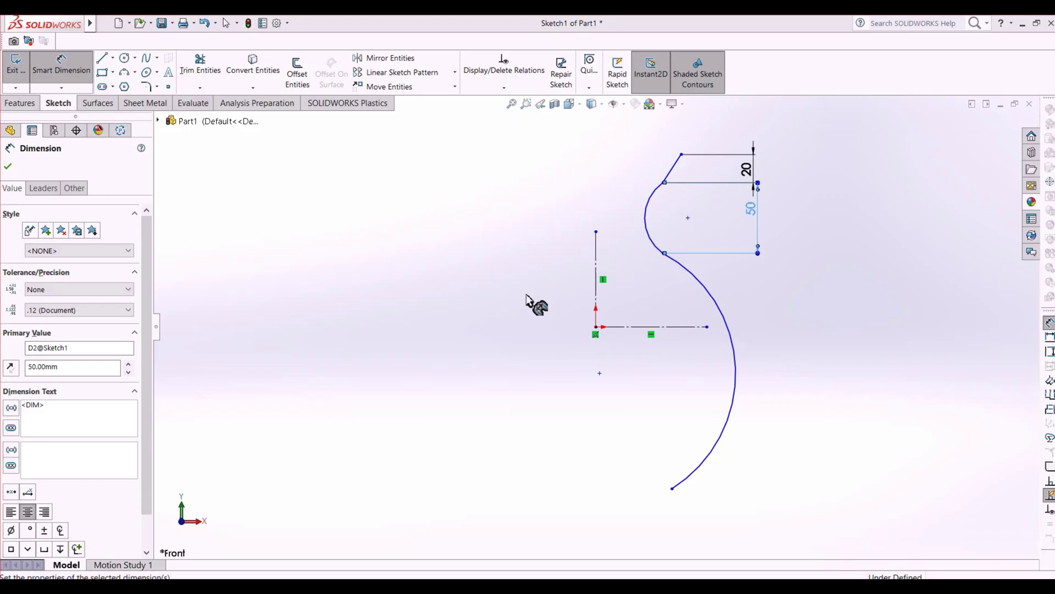
left_click(653, 218)
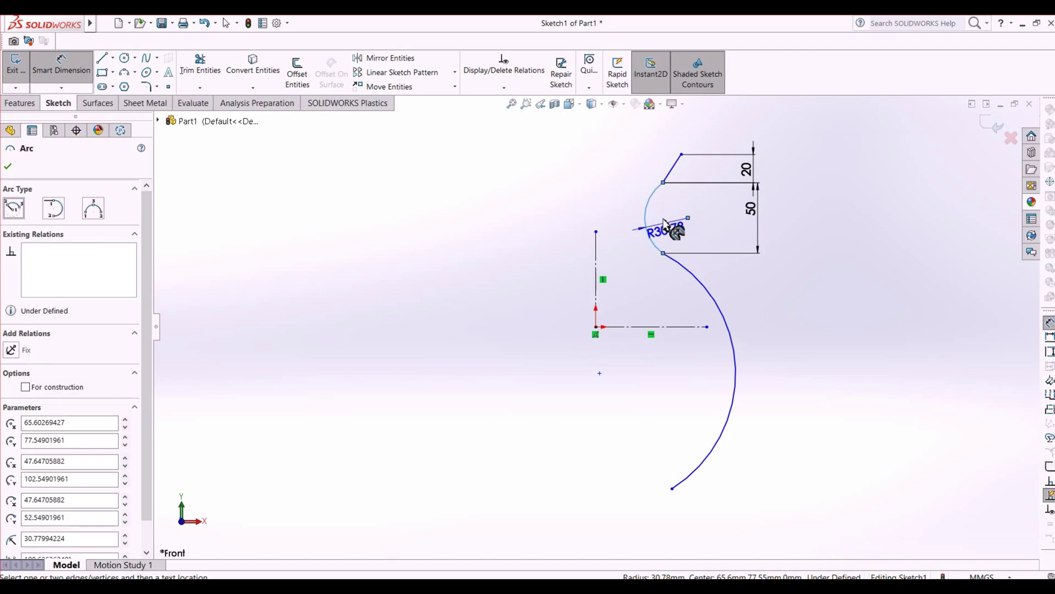
left_click(672, 228)
key("alt+Tab")
key("alt+Tab")
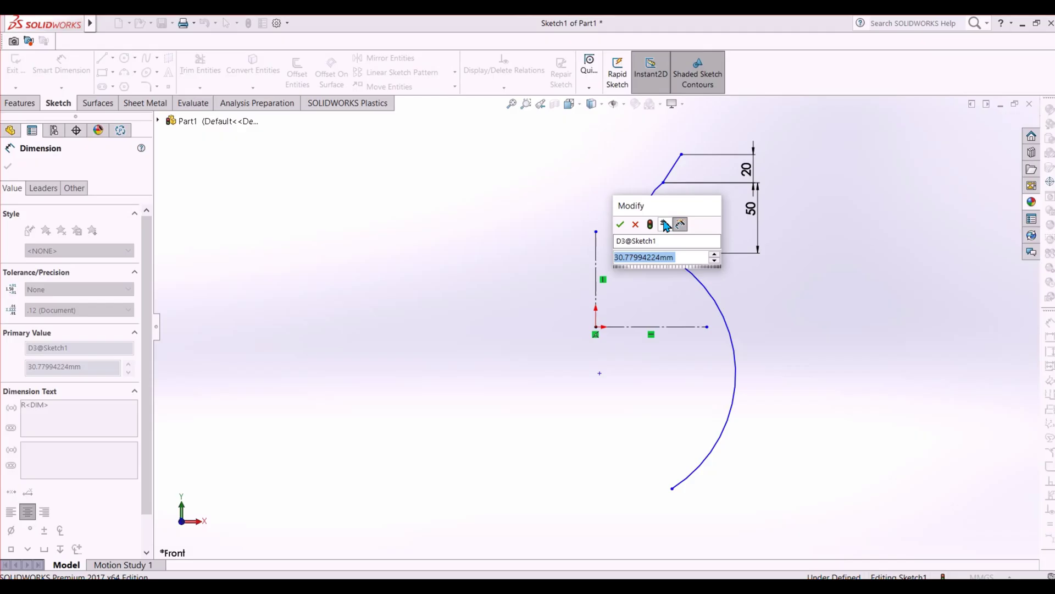
key("Return")
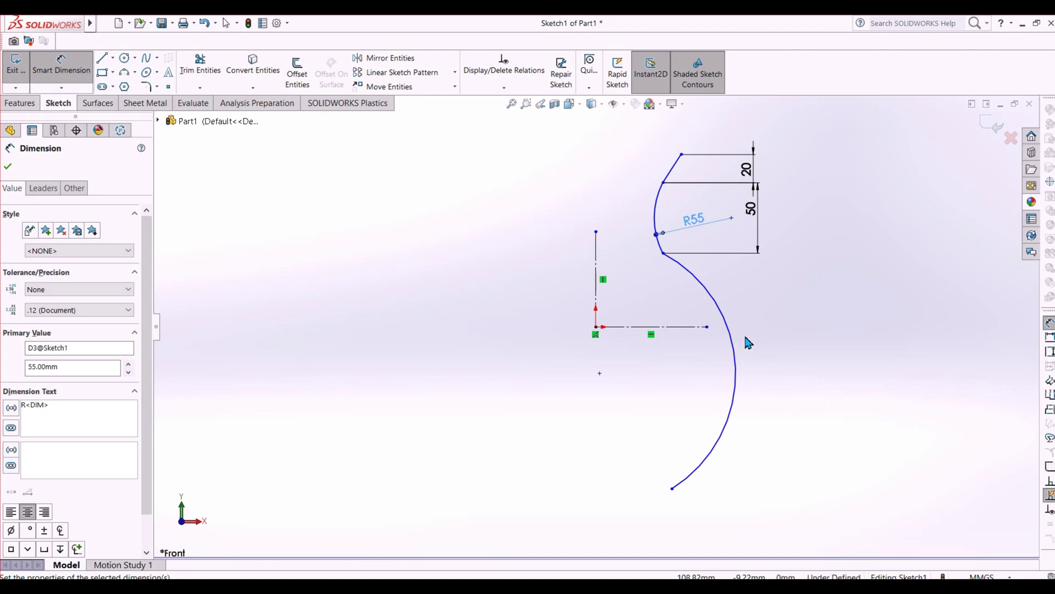
Step: Check the Photos drawing and dimension the large body arc's radius as 195 mm
key("alt+Tab")
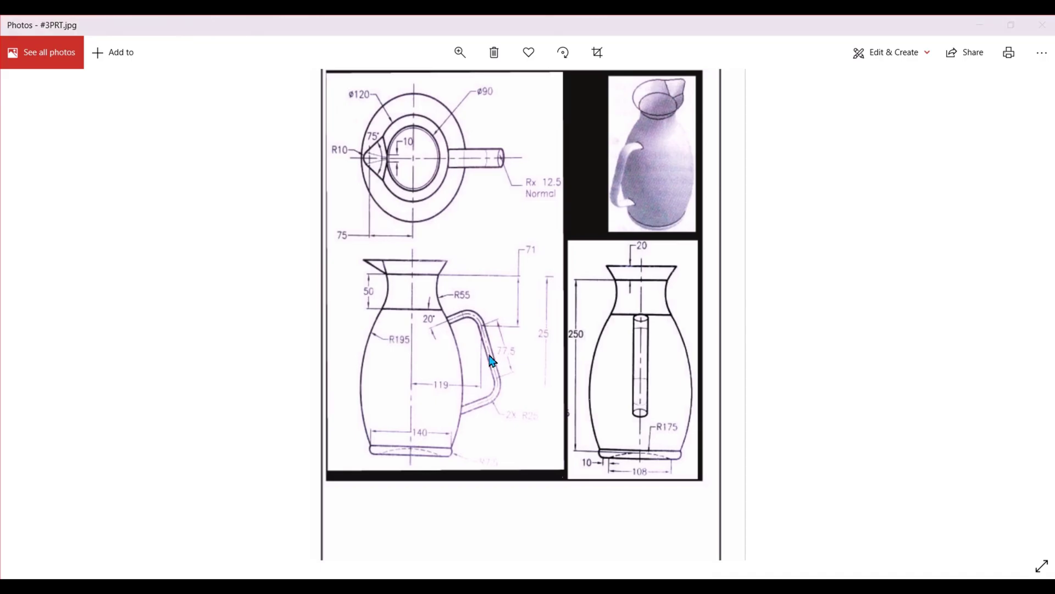
key("alt+Tab")
left_click(731, 358)
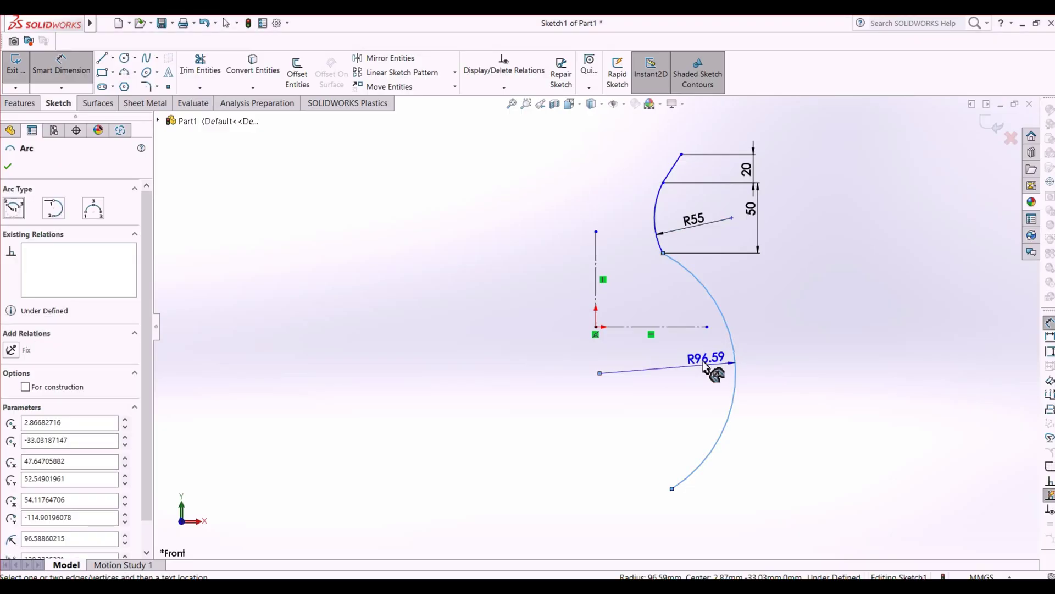
left_click(721, 365)
type("195")
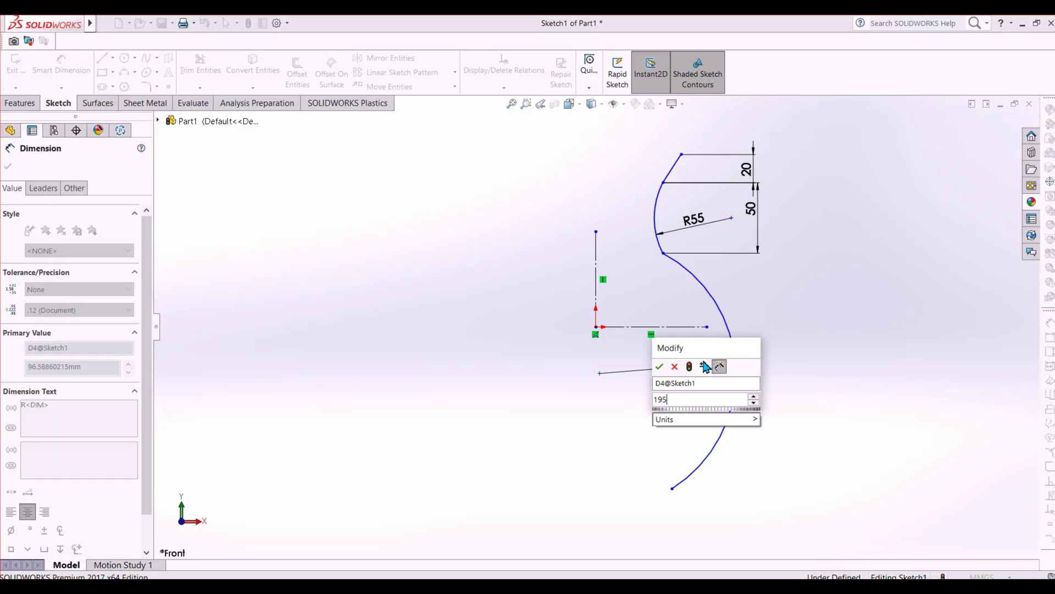
key("Return")
Step: Check the rim diameter in the Photos drawing and dimension the rim line's upper end 60 mm from the vertical centreline
scroll(759, 423, "up", 2)
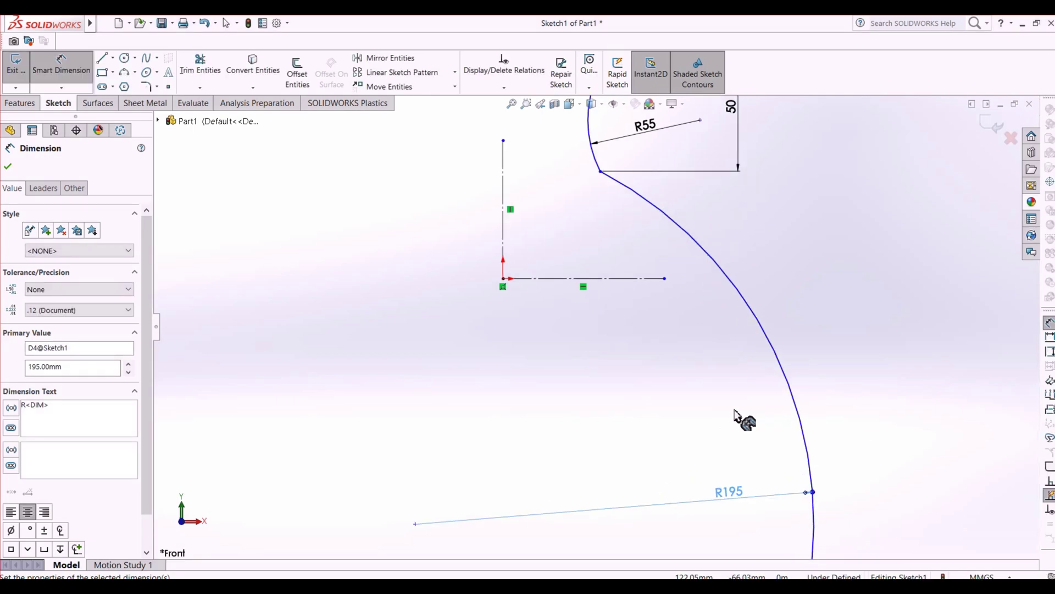
scroll(709, 429, "up", 2)
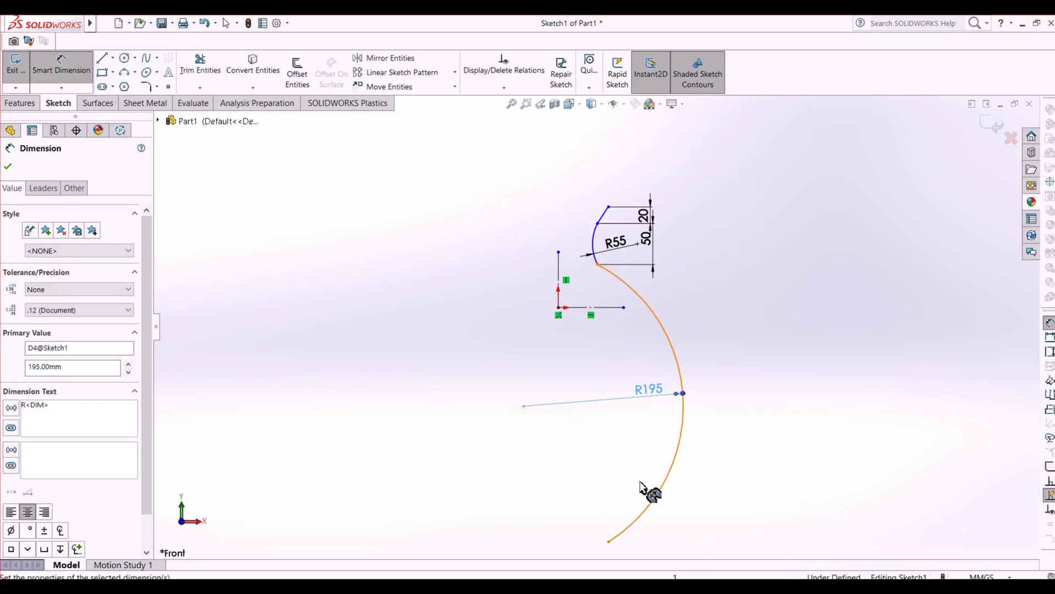
left_click(655, 586)
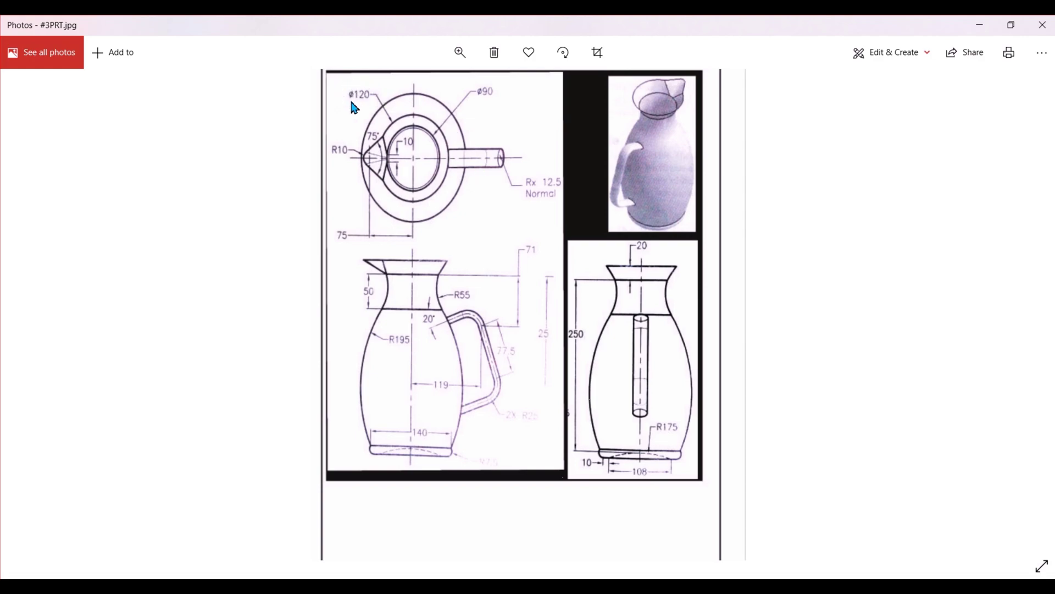
key("alt+Tab")
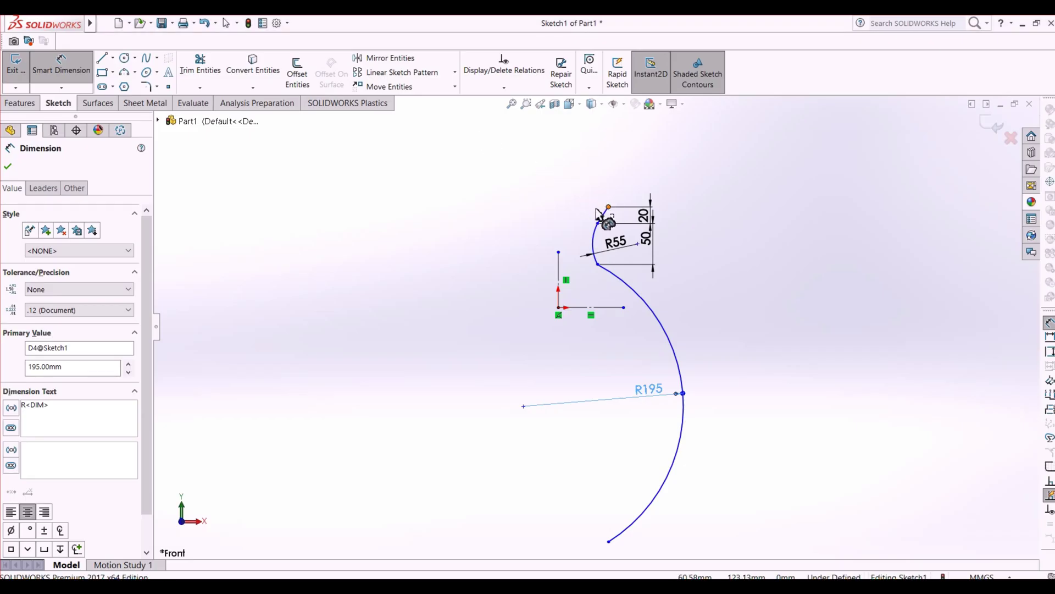
left_click(558, 253)
left_click(558, 272)
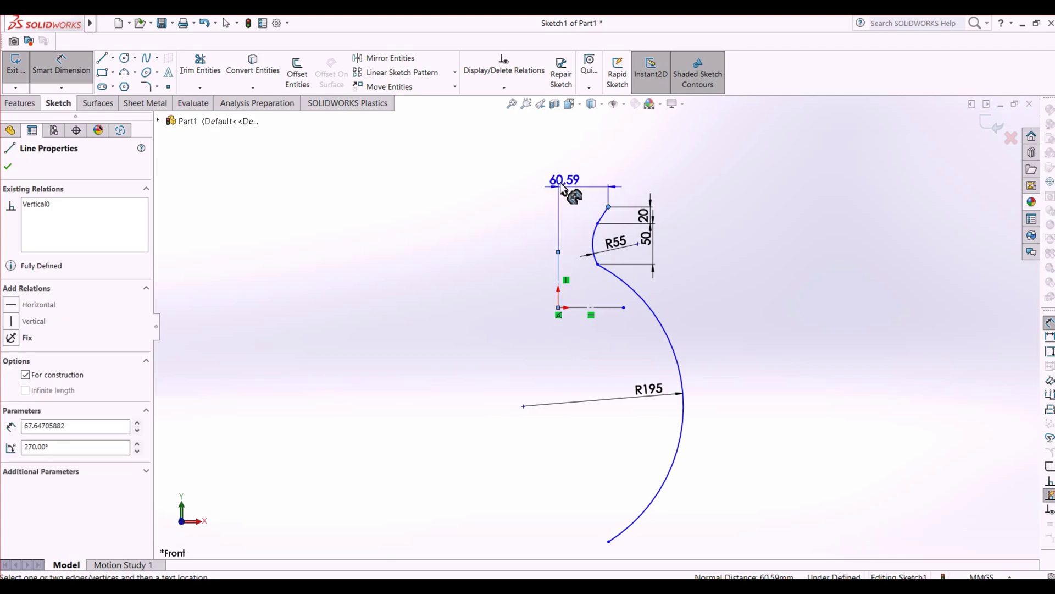
left_click(562, 188)
type("60")
key("Return")
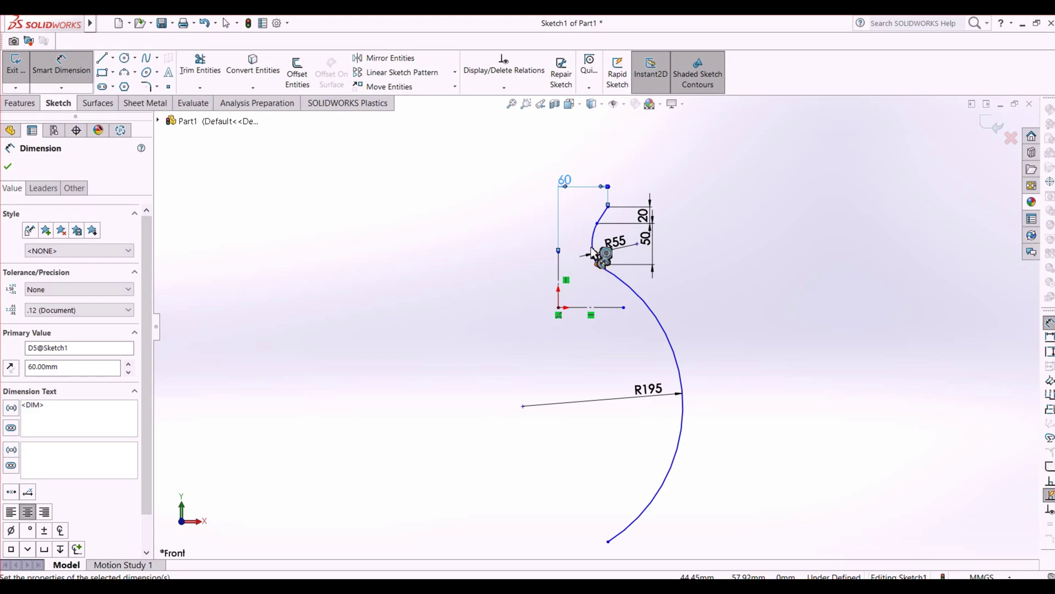
Step: Dimension the neck arc's upper end from the vertical centreline as 90/2 mm, checking the neck diameter in the Photos drawing
left_click(596, 222)
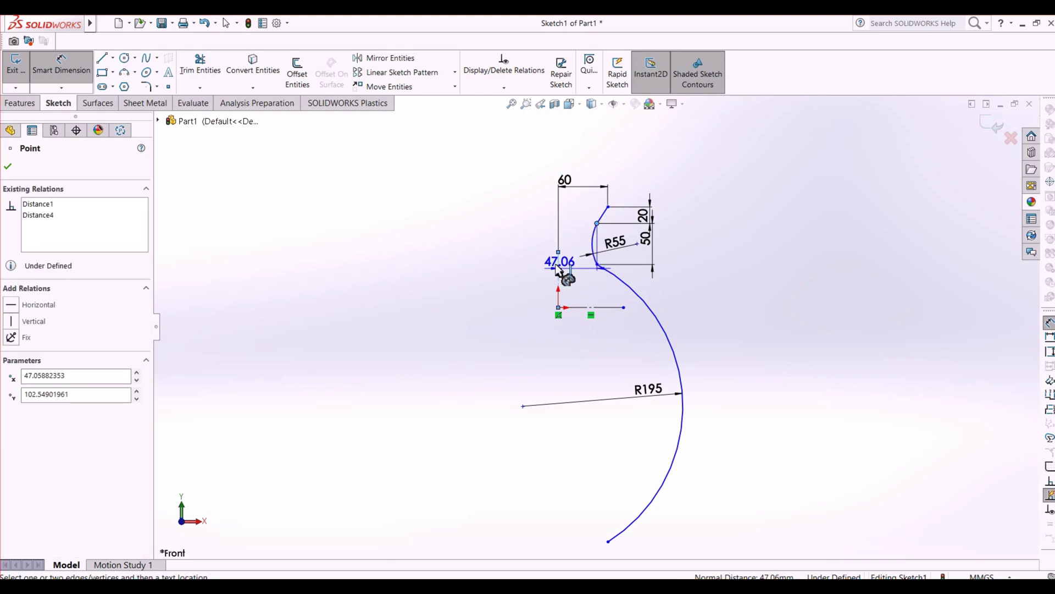
left_click(574, 218)
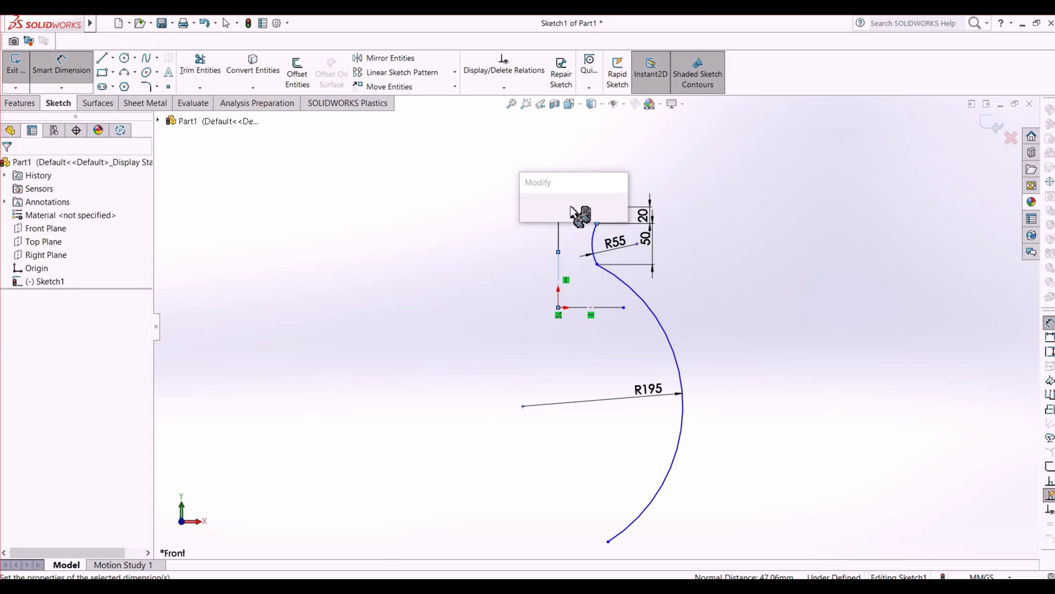
key("alt+Tab")
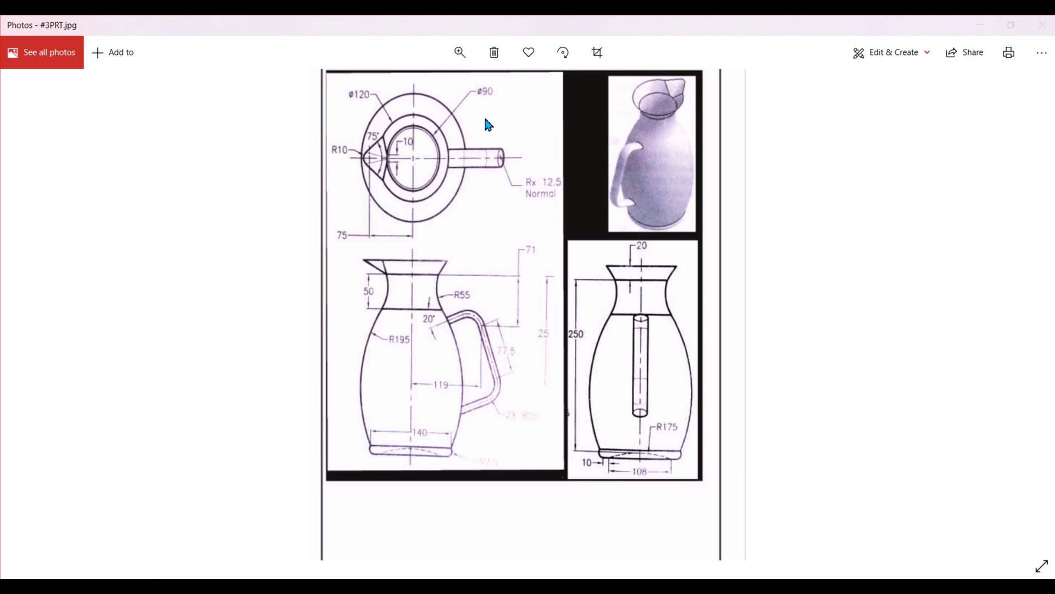
key("alt+Tab")
type("9")
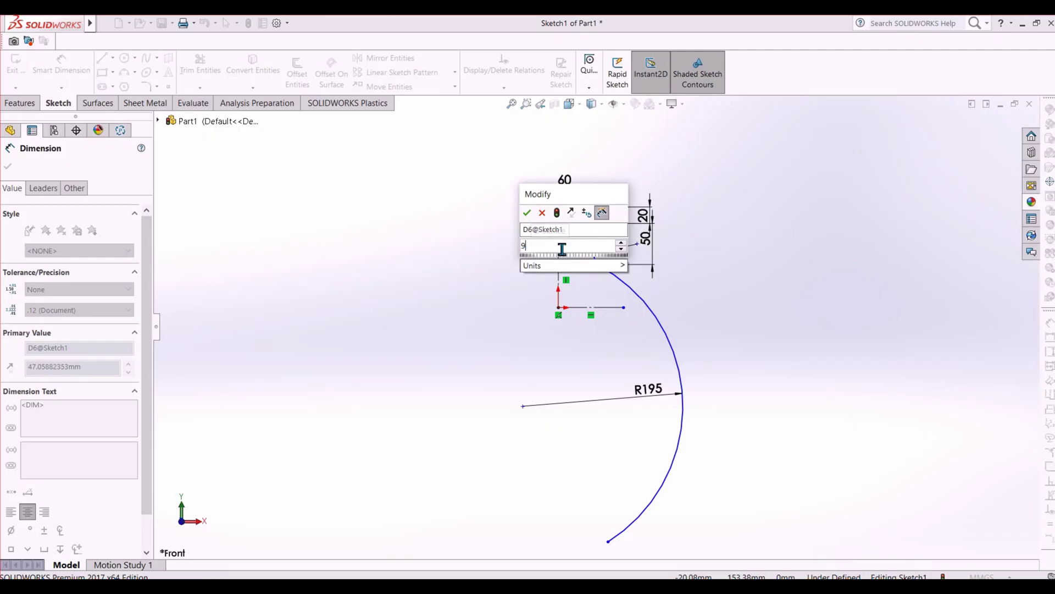
type("0/2")
key("Return")
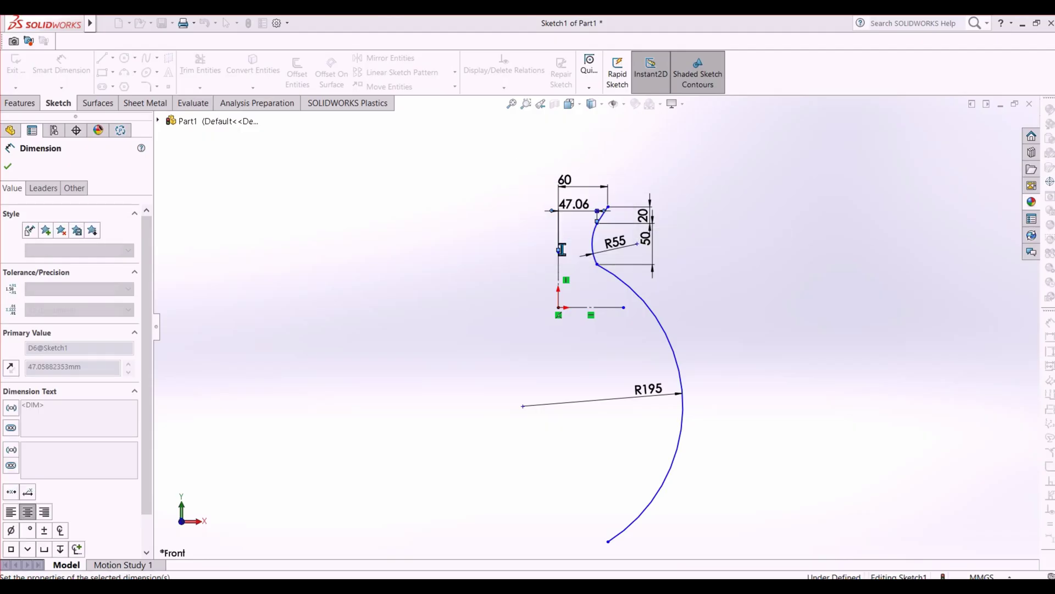
Step: Dimension the neck arc's lower end 50 mm from the vertical centreline and extend that centreline down level with the body arc's lower end
left_click(595, 264)
left_click(558, 251)
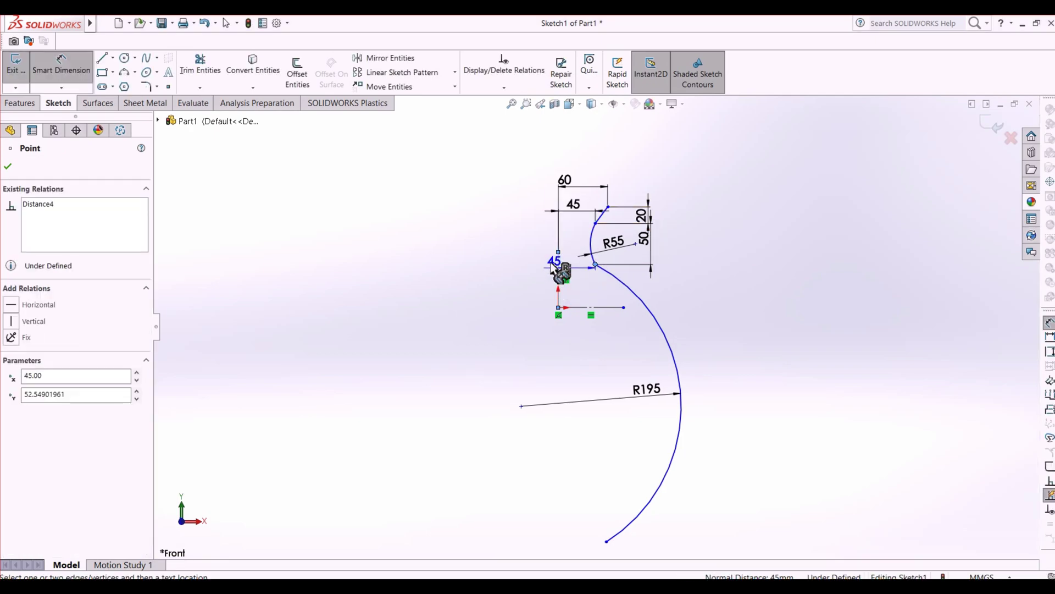
left_click(570, 248)
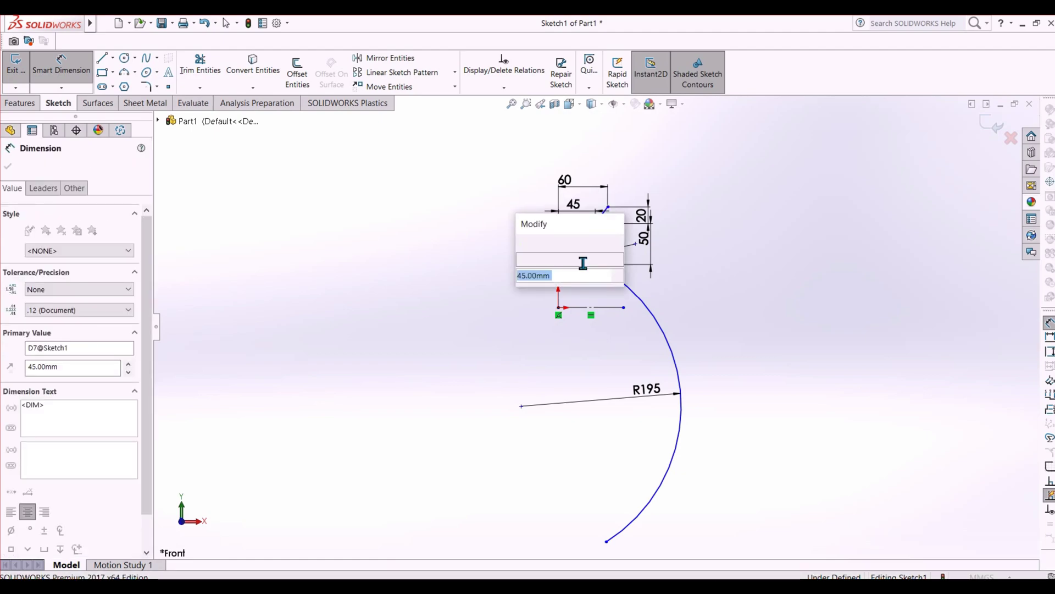
type("50")
key("Return")
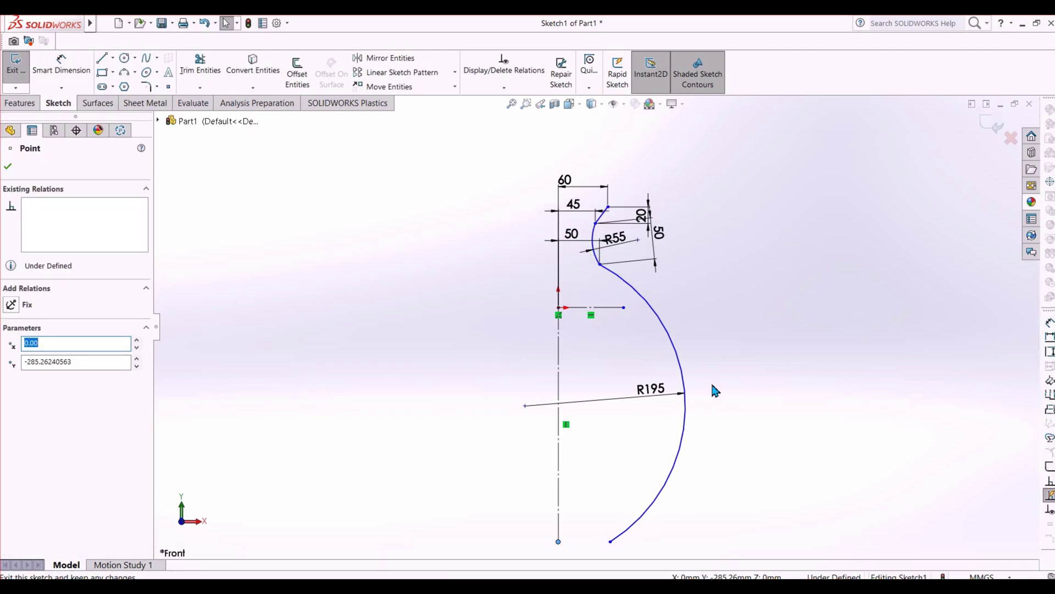
Step: Draw an upward-bulging three-point base arc of about 94 mm radius across the lower part of the vertical centreline
scroll(708, 384, "down", 2)
scroll(627, 412, "up", 2)
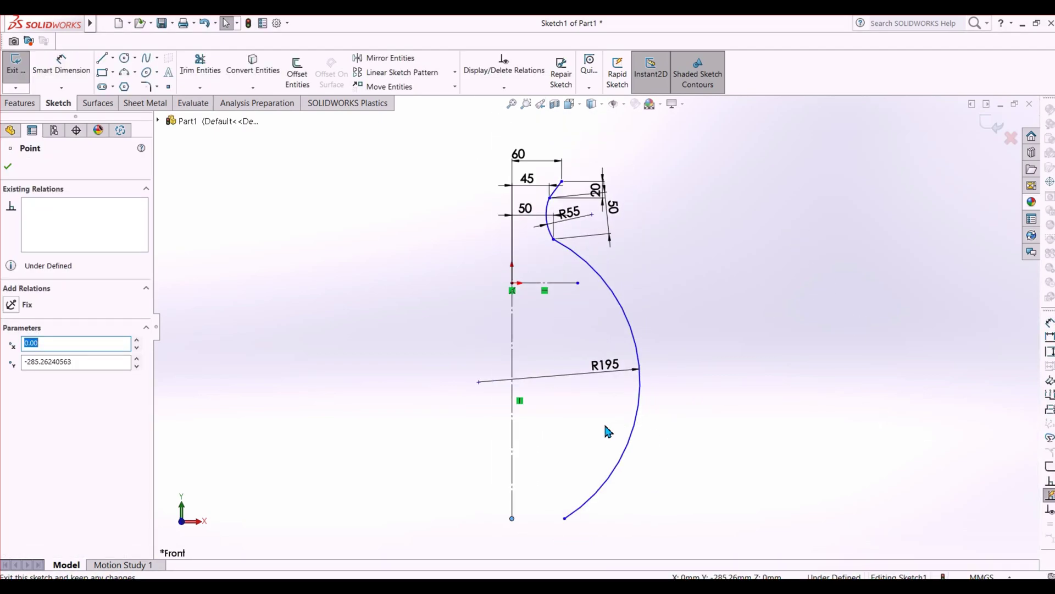
scroll(579, 485, "up", 2)
scroll(570, 489, "down", 1)
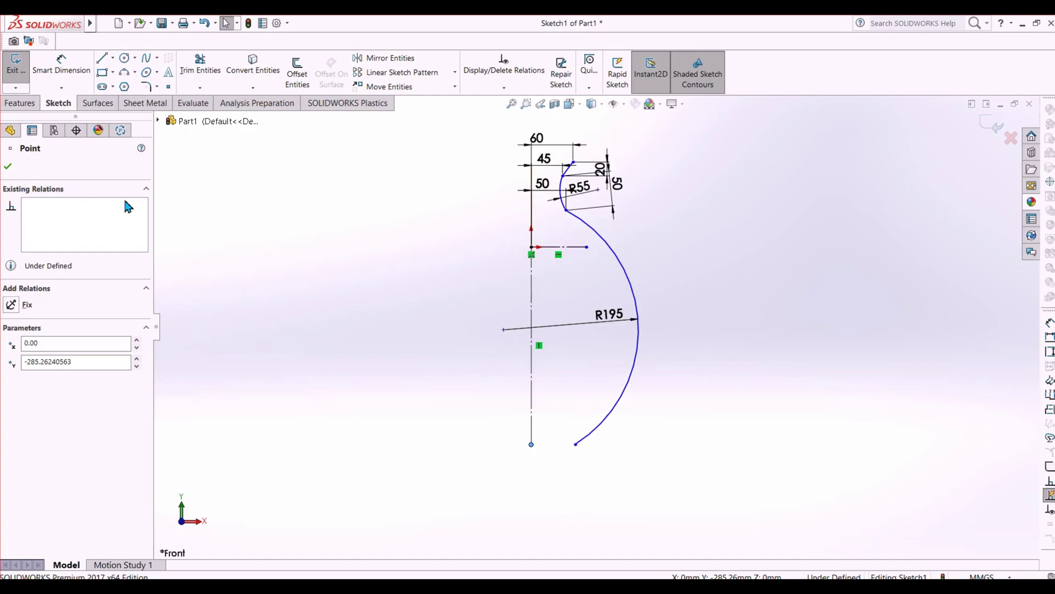
left_click(124, 71)
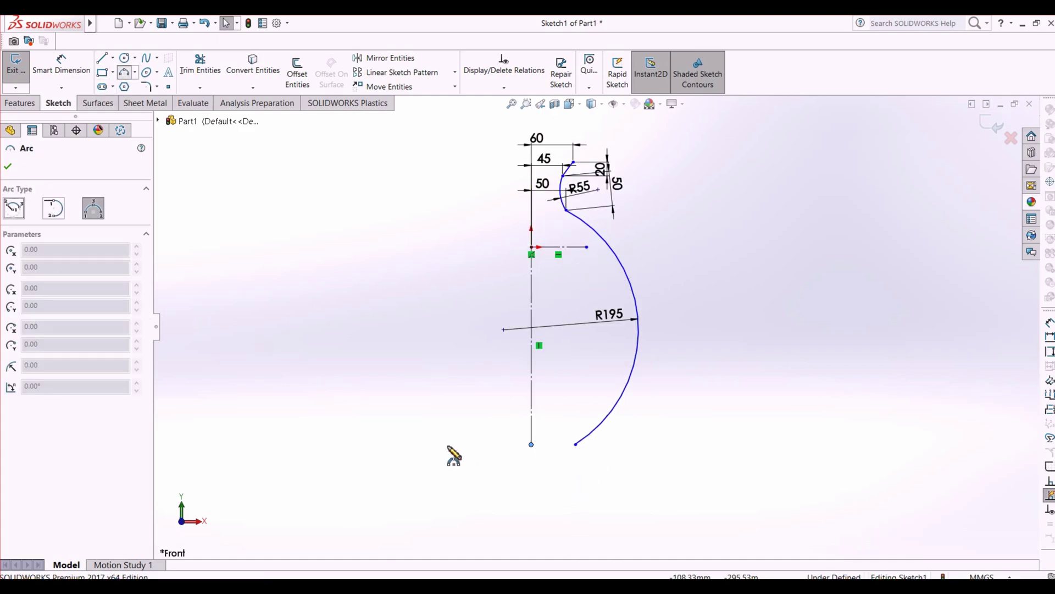
left_click(483, 429)
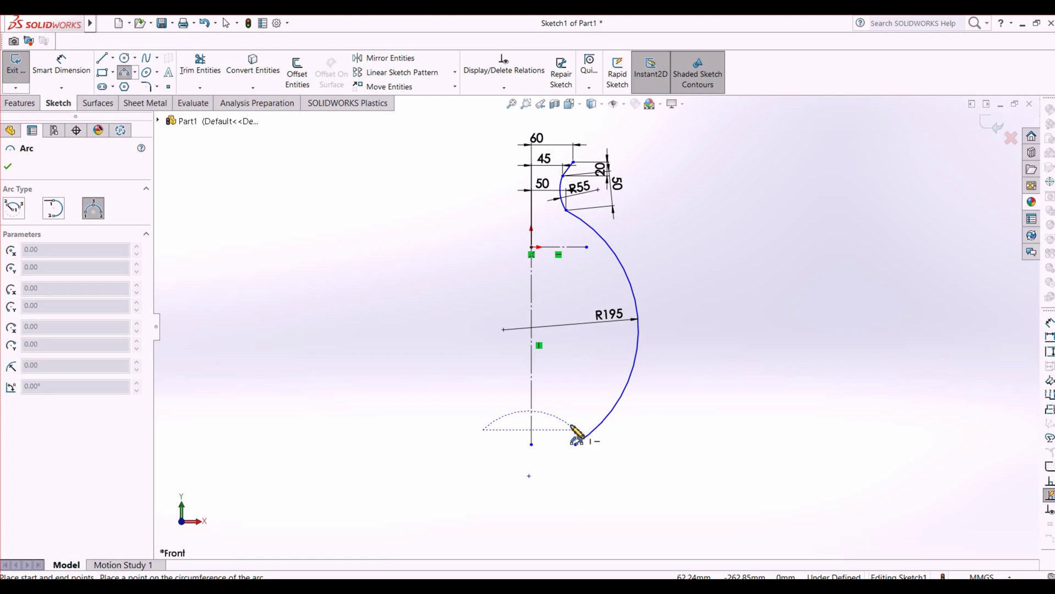
left_click(574, 429)
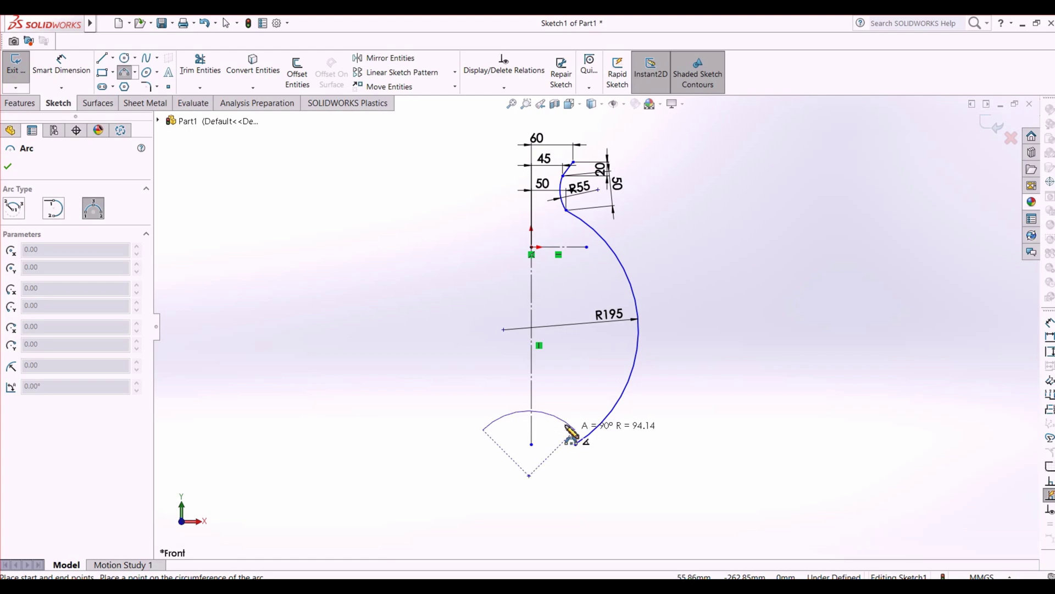
left_click(530, 410)
key("Escape")
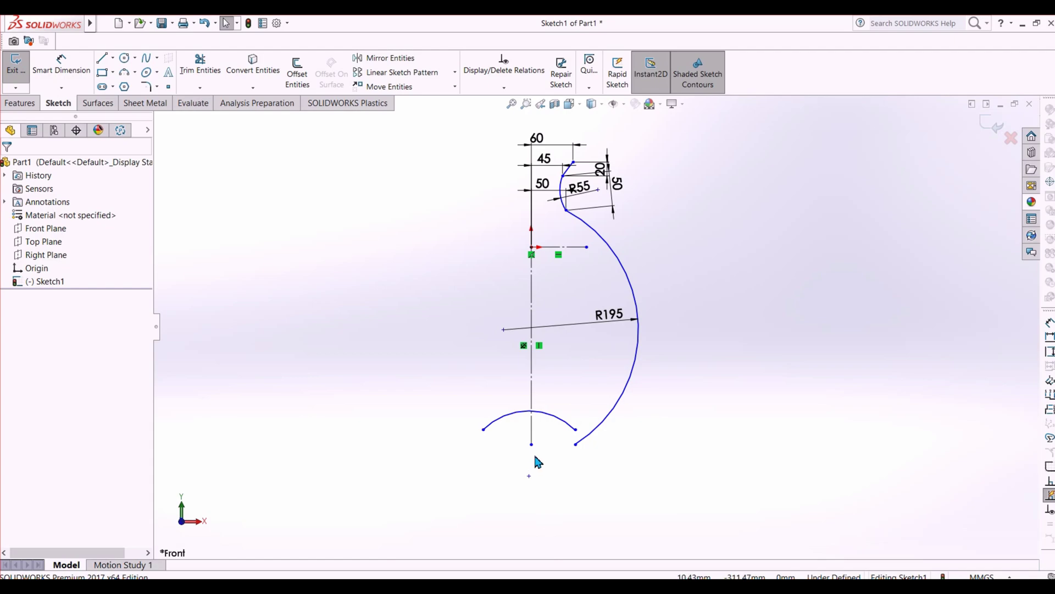
Step: Make the base arc's midpoint coincident with the vertical centreline
left_click(525, 412)
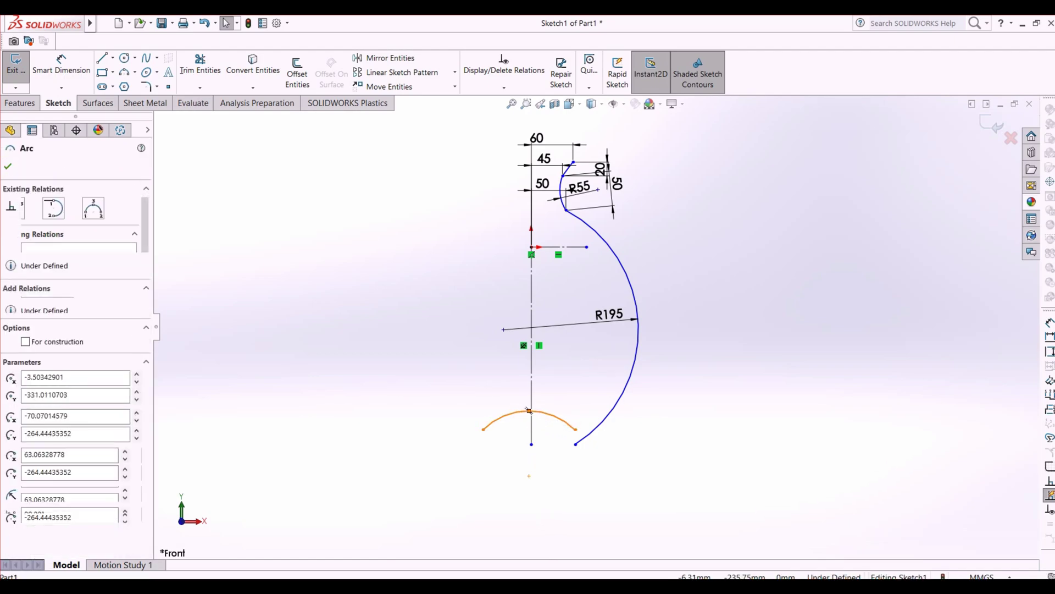
left_click(527, 393, "ctrl")
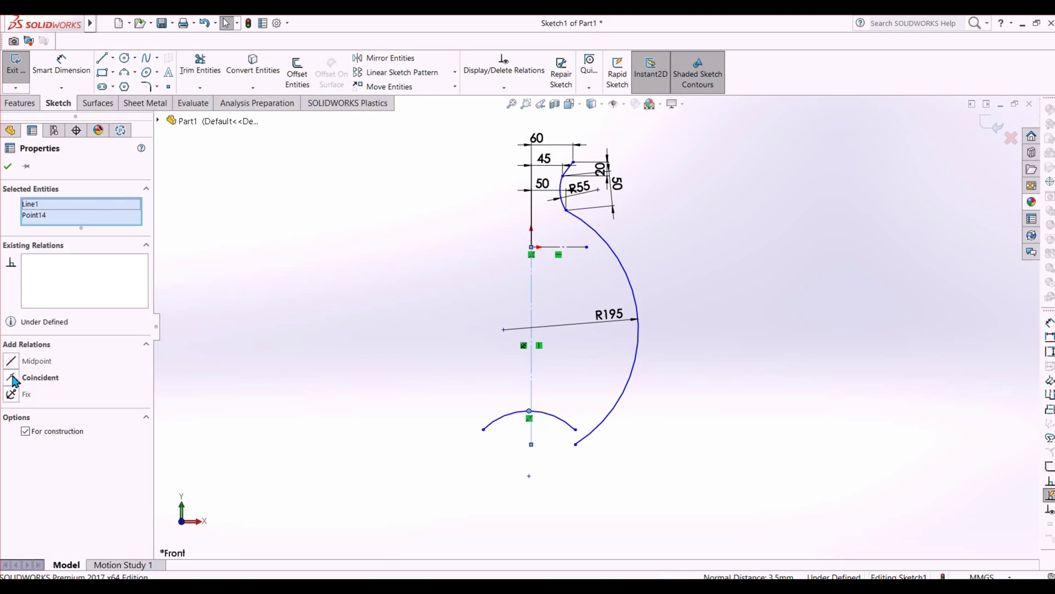
left_click(12, 378)
left_click(400, 461)
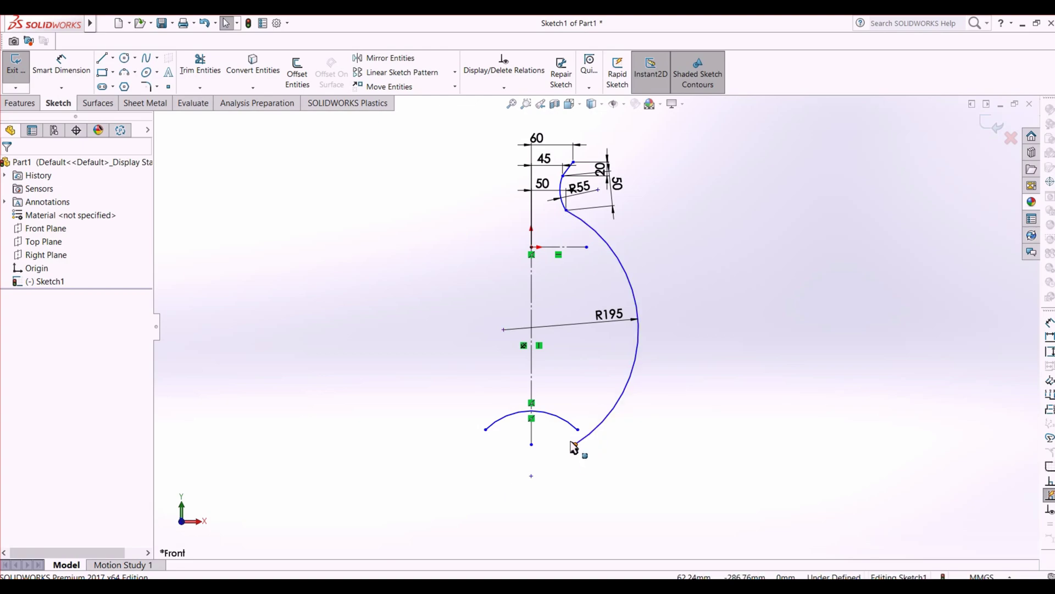
Step: Move the body arc's lower end up and outward, and draw a short horizontal line outward from the base arc's right end
left_click_drag(573, 445, 601, 419)
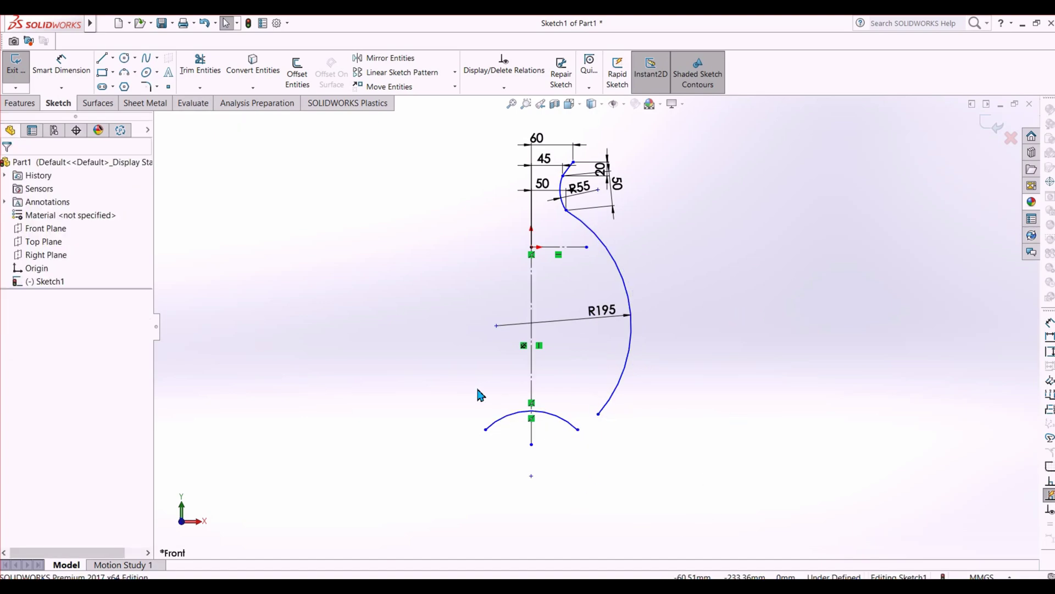
left_click(101, 58)
left_click(577, 429)
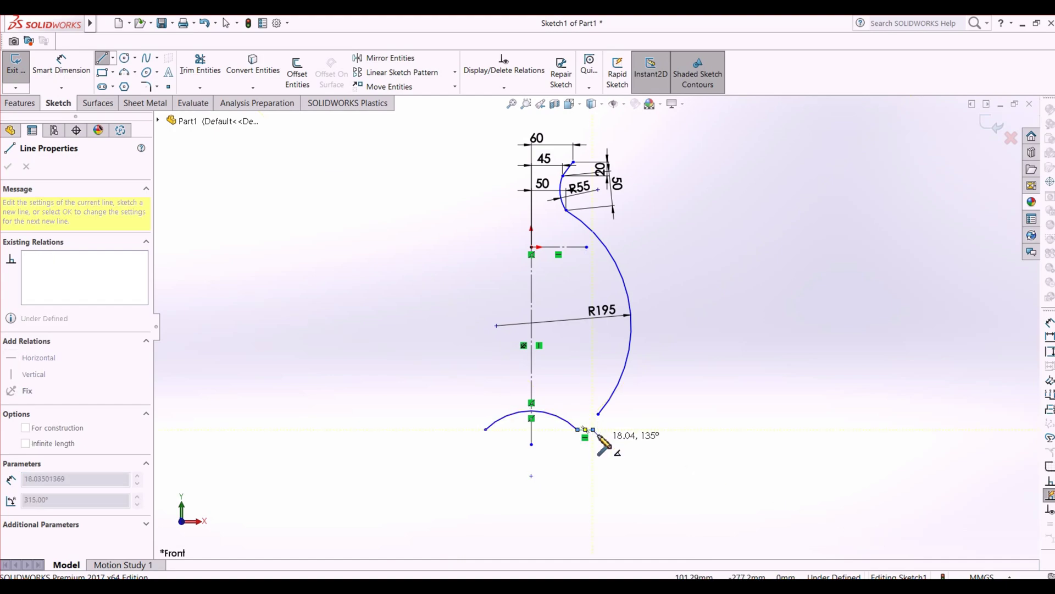
double_click(593, 429)
Step: Draw an outward-bulging three-point semicircle of about 11 mm radius upward from the short base line's outer end
left_click(124, 72)
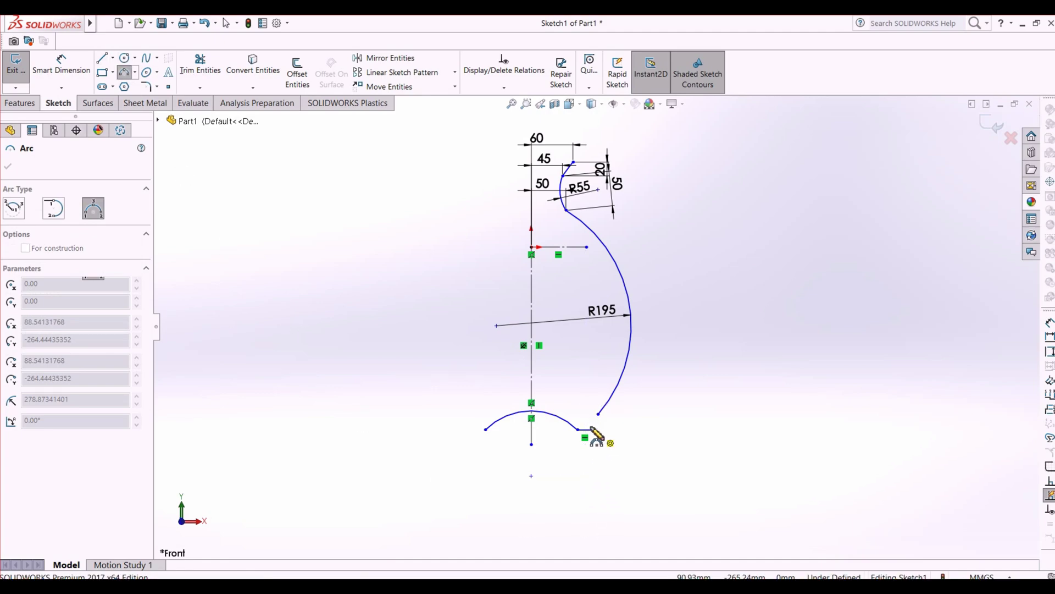
left_click(591, 429)
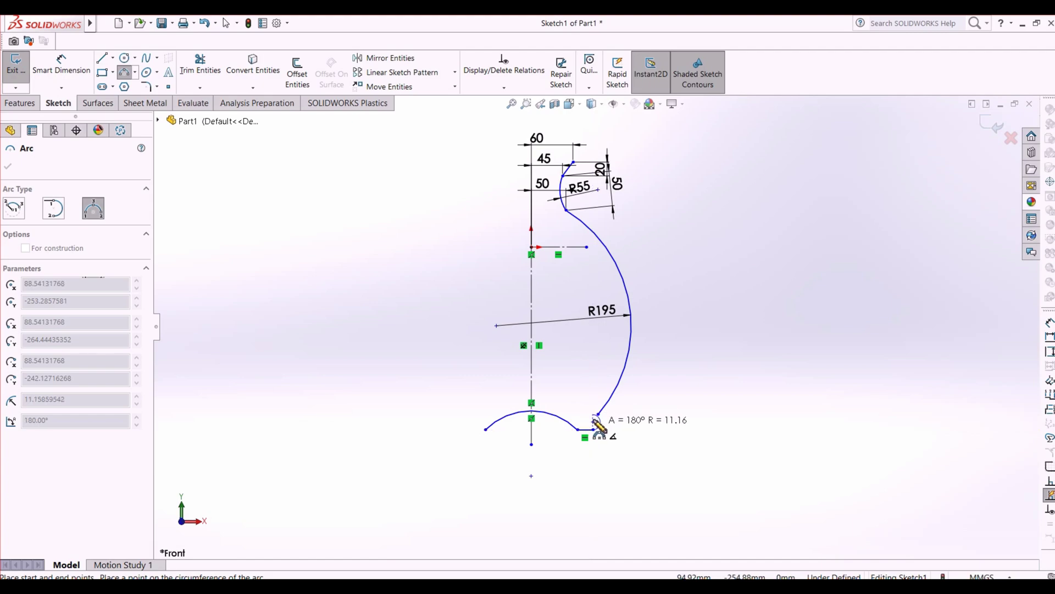
left_click(596, 423)
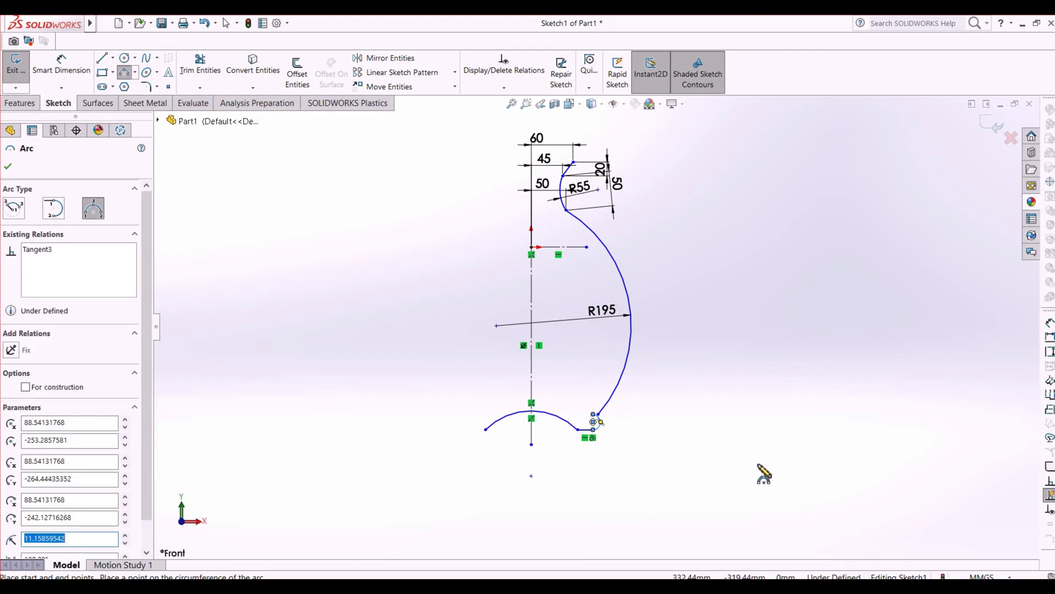
Step: Dimension the short horizontal base line to 10 mm, checking the reference drawing for the value
right_click(632, 443)
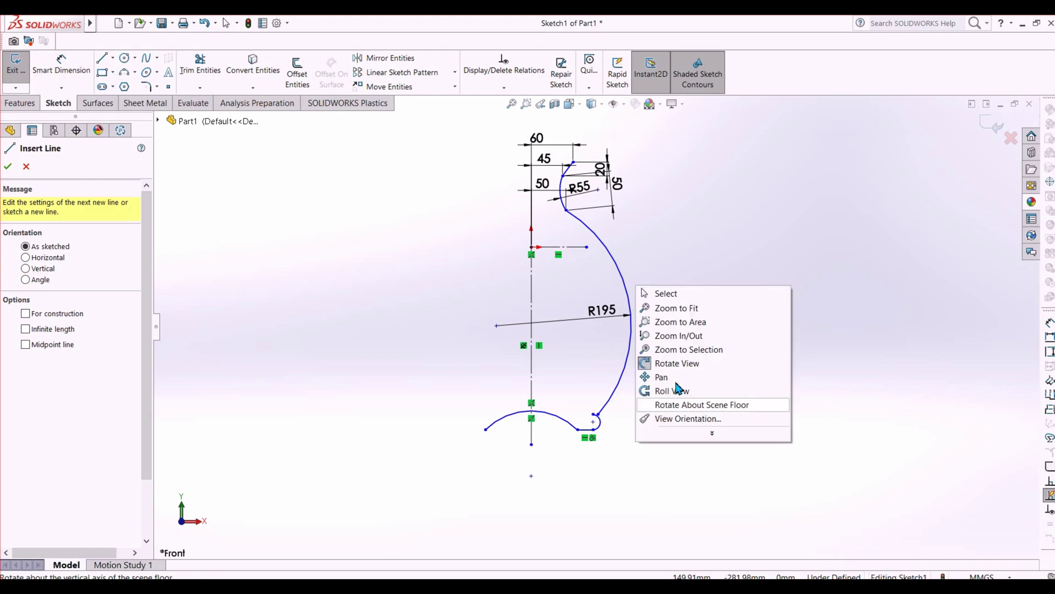
right_click_drag(665, 499, 678, 478)
scroll(583, 459, "up", 2)
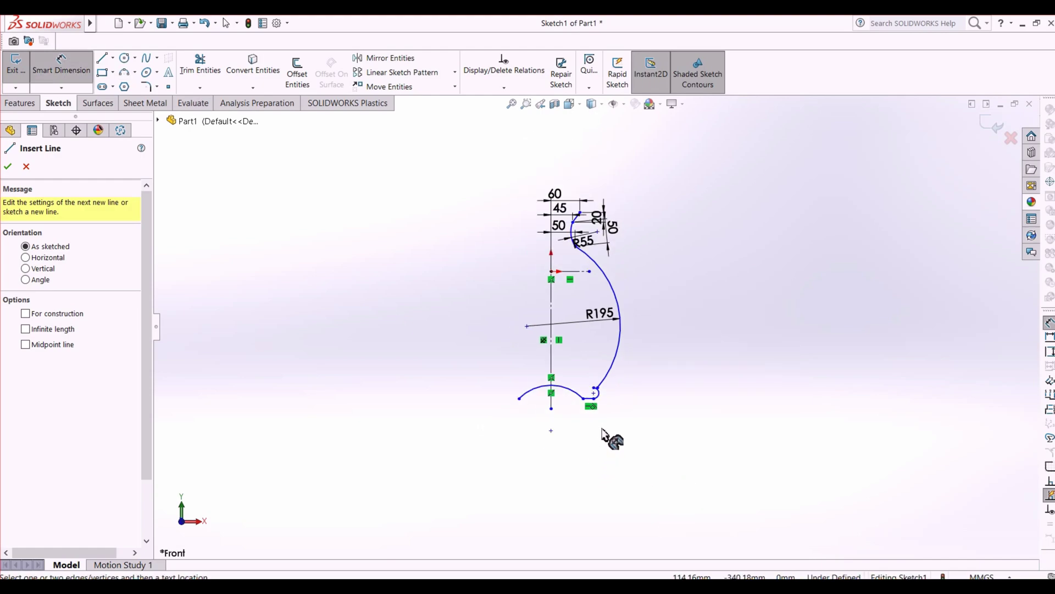
scroll(600, 428, "down", 3)
scroll(588, 362, "down", 3)
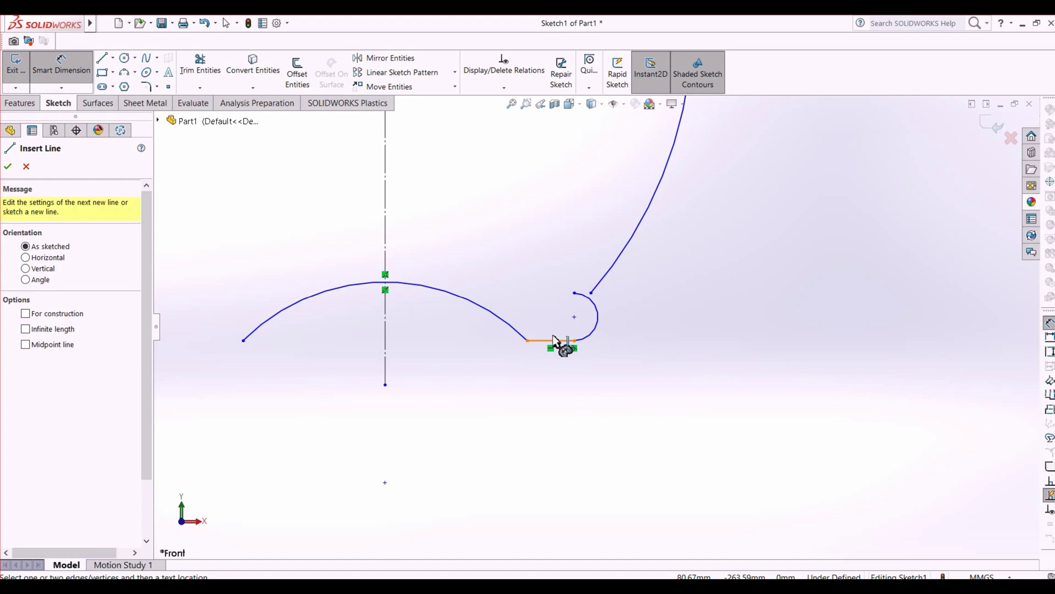
key("alt+Tab")
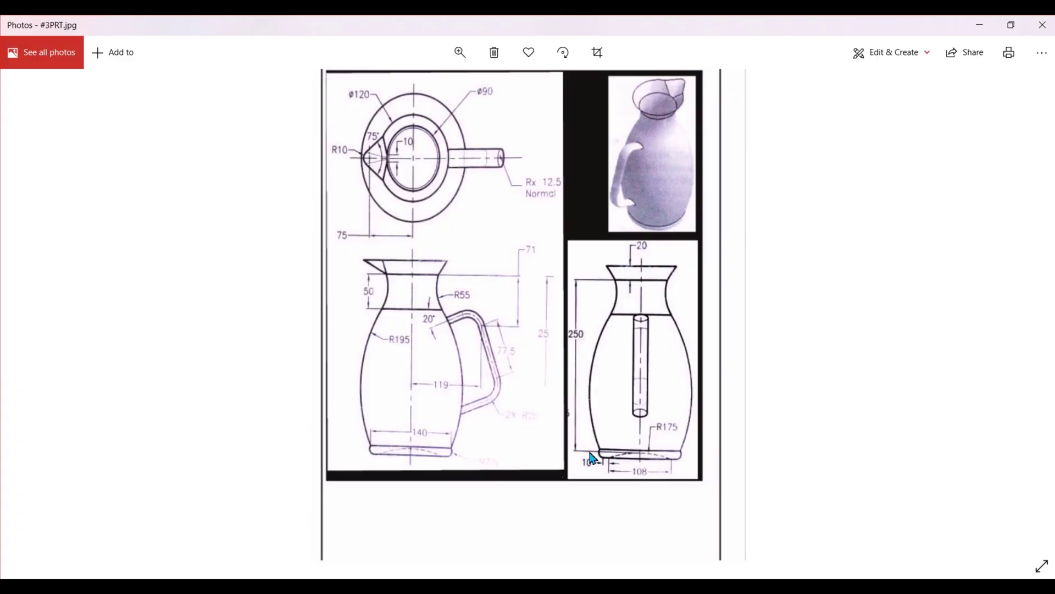
key("alt+Tab")
left_click(558, 348)
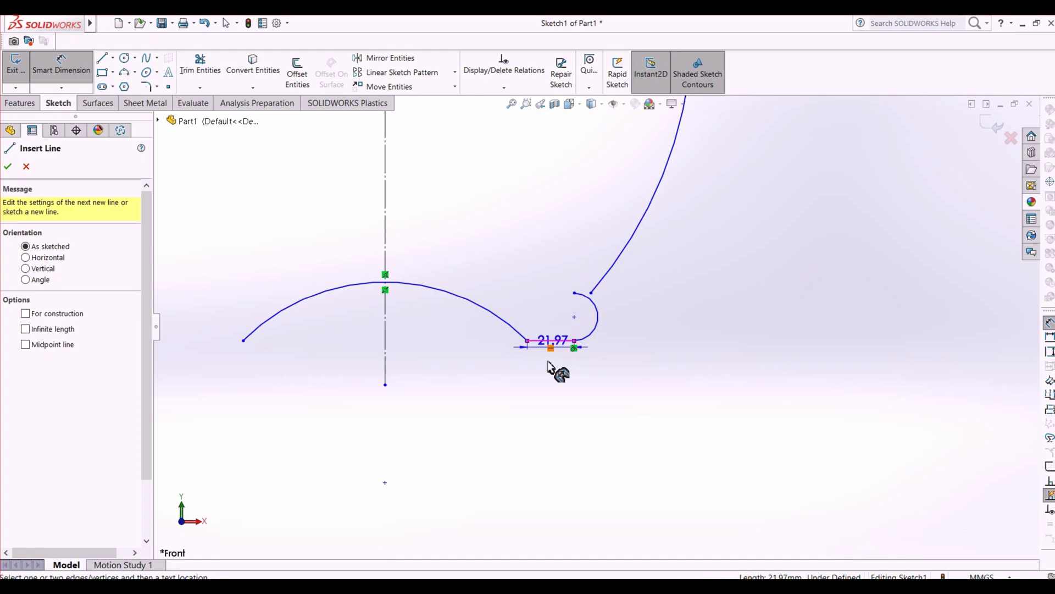
left_click(549, 373)
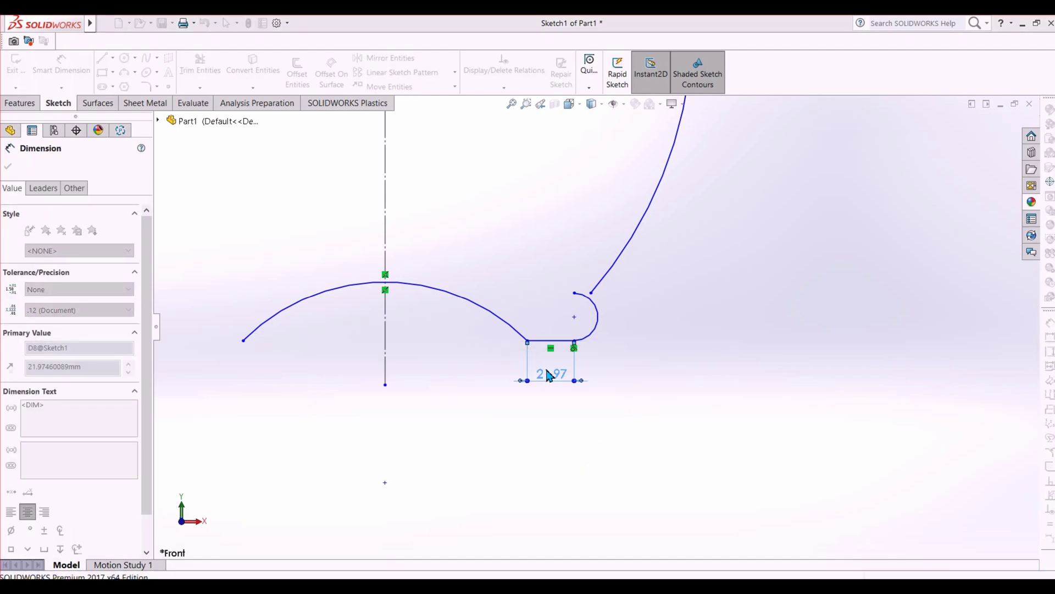
type("10")
key("Return")
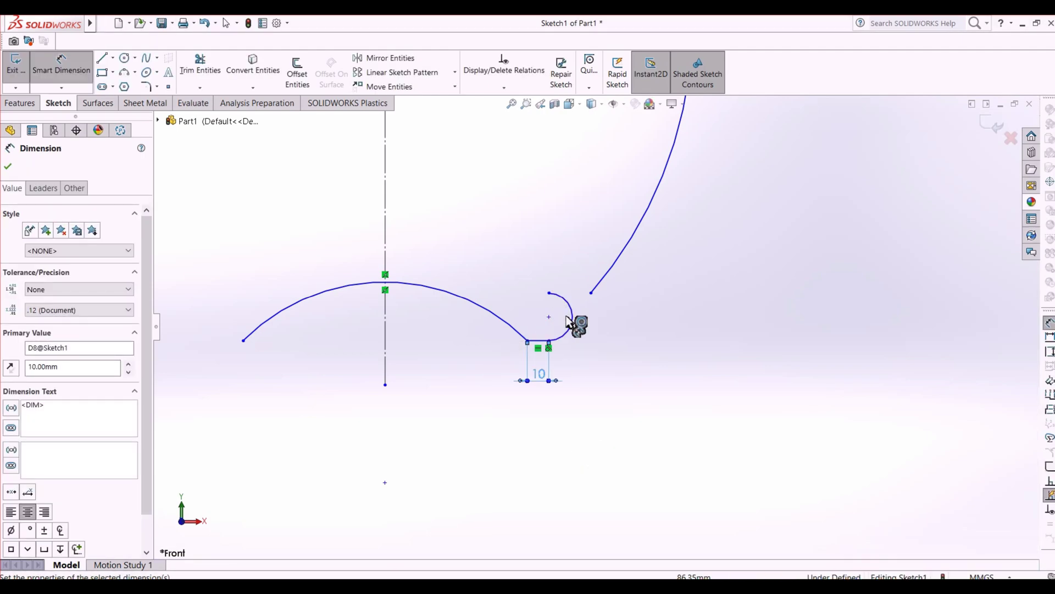
Step: Dimension the small semicircle at the outer end of the base line to a 7.5 mm radius
left_click(568, 324)
left_click(585, 353)
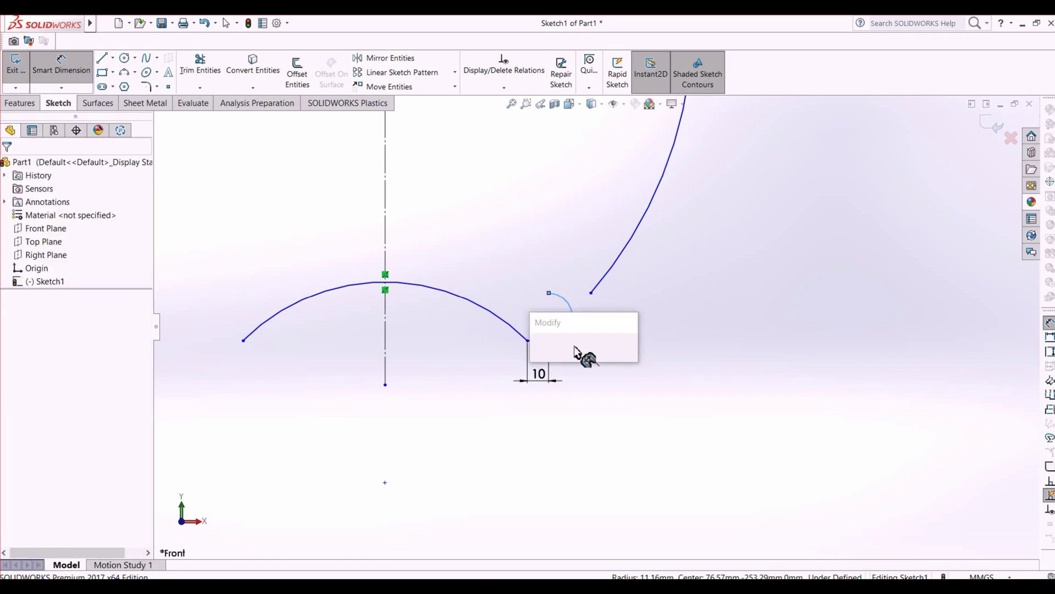
type("10")
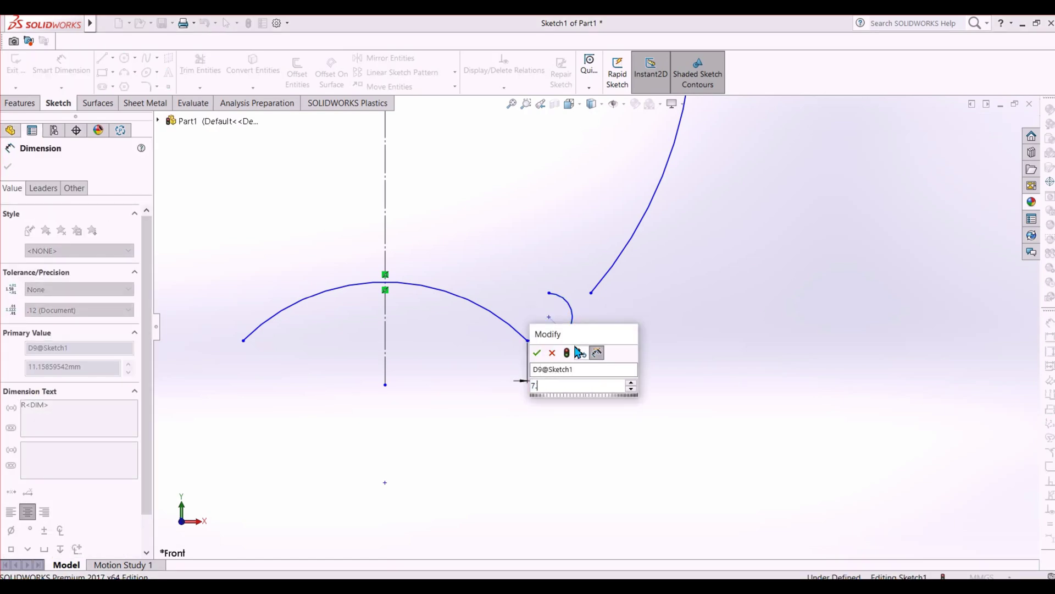
key("Return")
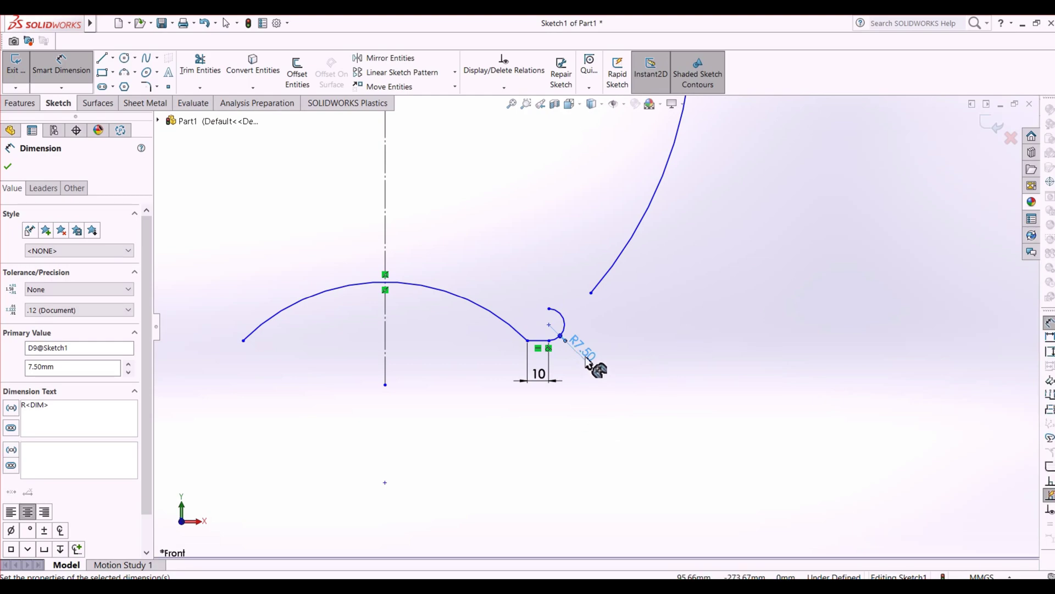
Step: Dimension the large base arc to a 175 mm radius, as given in the reference drawing
left_click(337, 286)
left_click(345, 323)
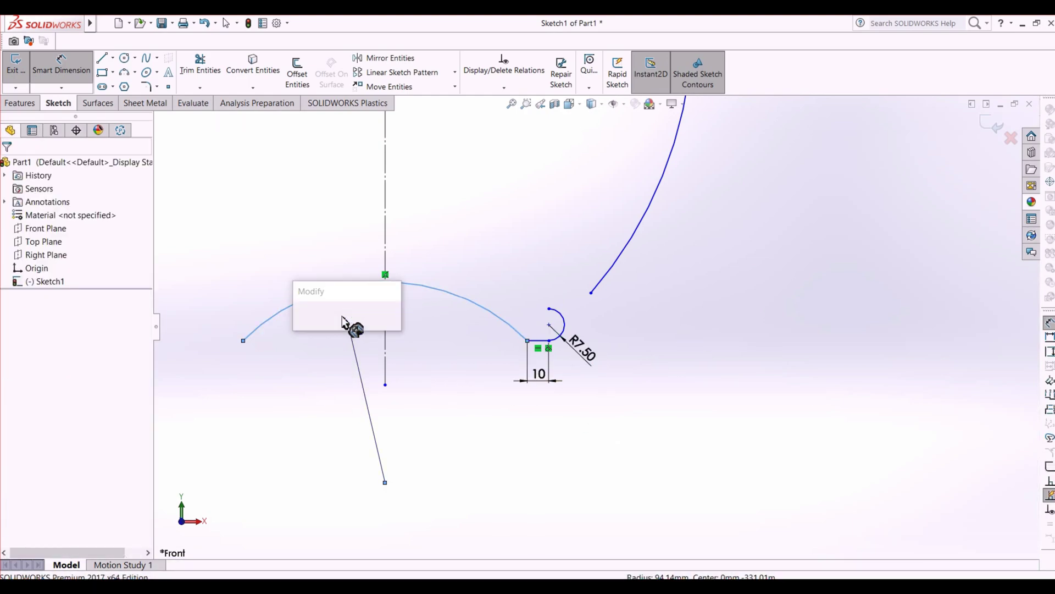
key("alt+Tab")
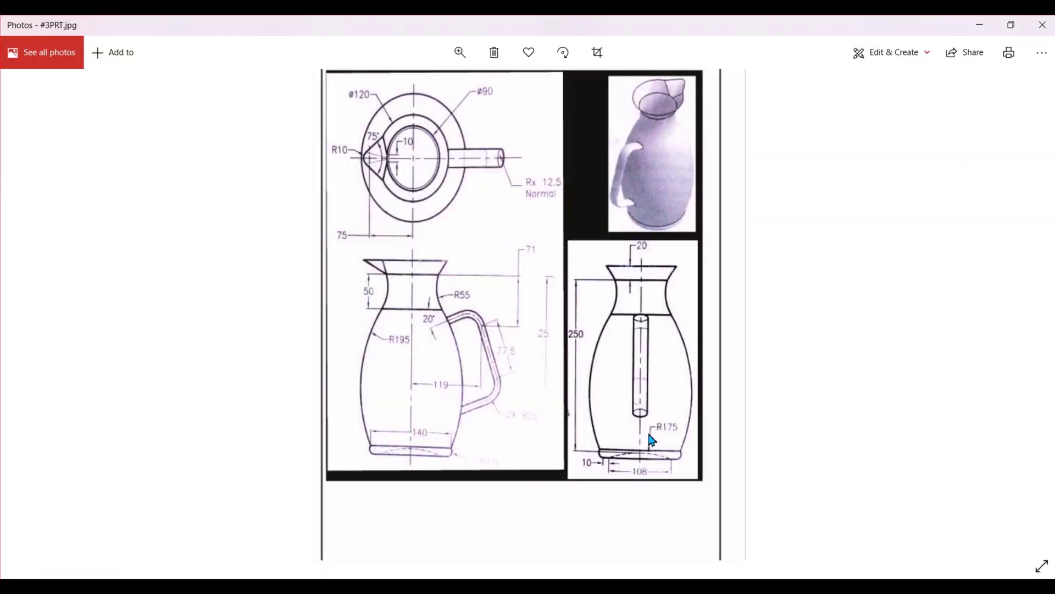
key("alt+Tab")
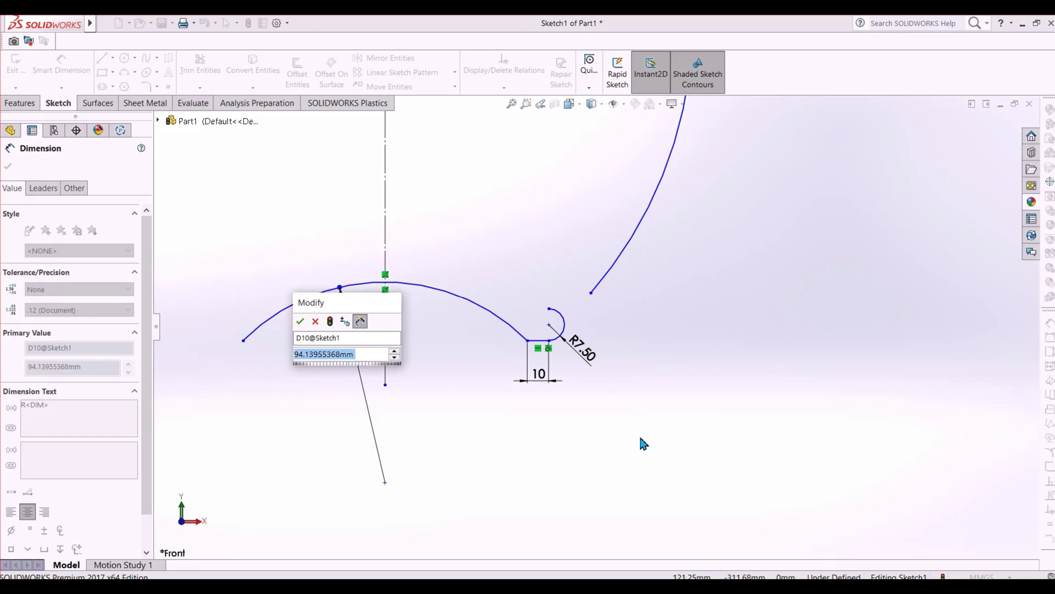
type("175")
key("Return")
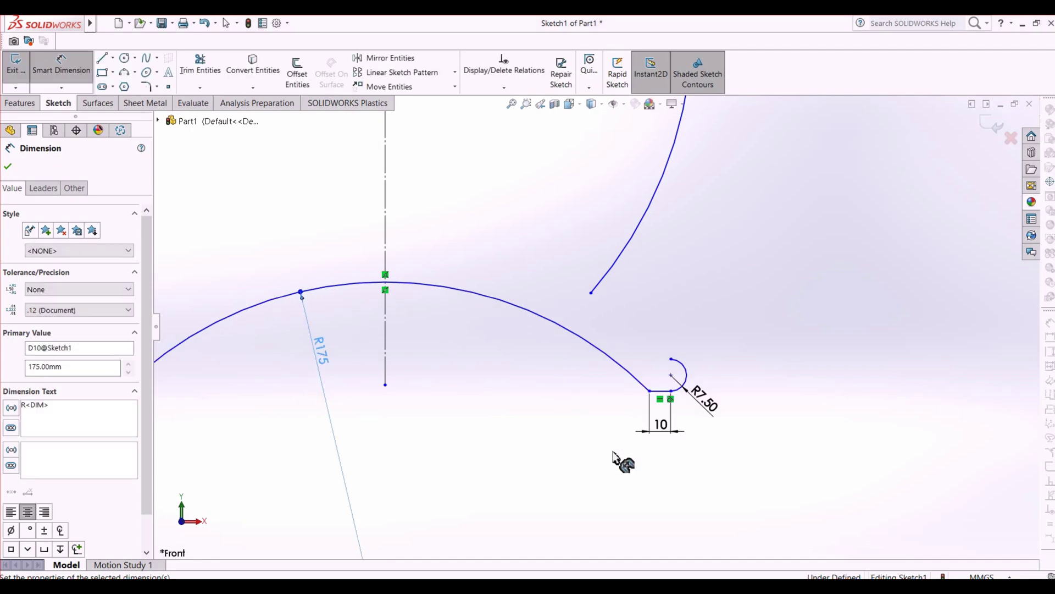
Step: Merge the body arc's lower endpoint with the upper endpoint of the small base semicircle
scroll(566, 434, "up", 2)
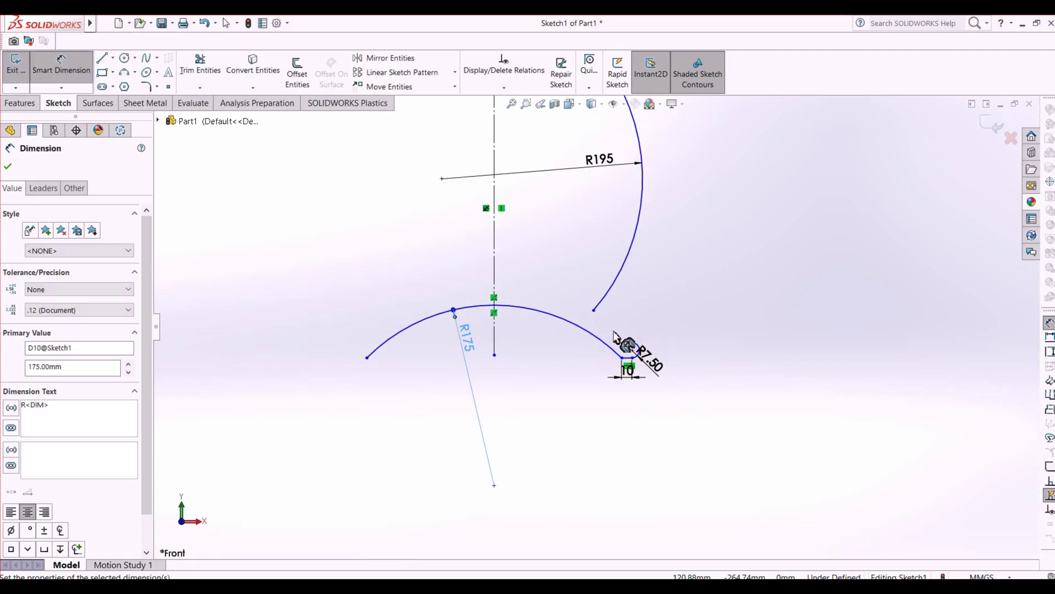
right_click(775, 359)
left_click(805, 396)
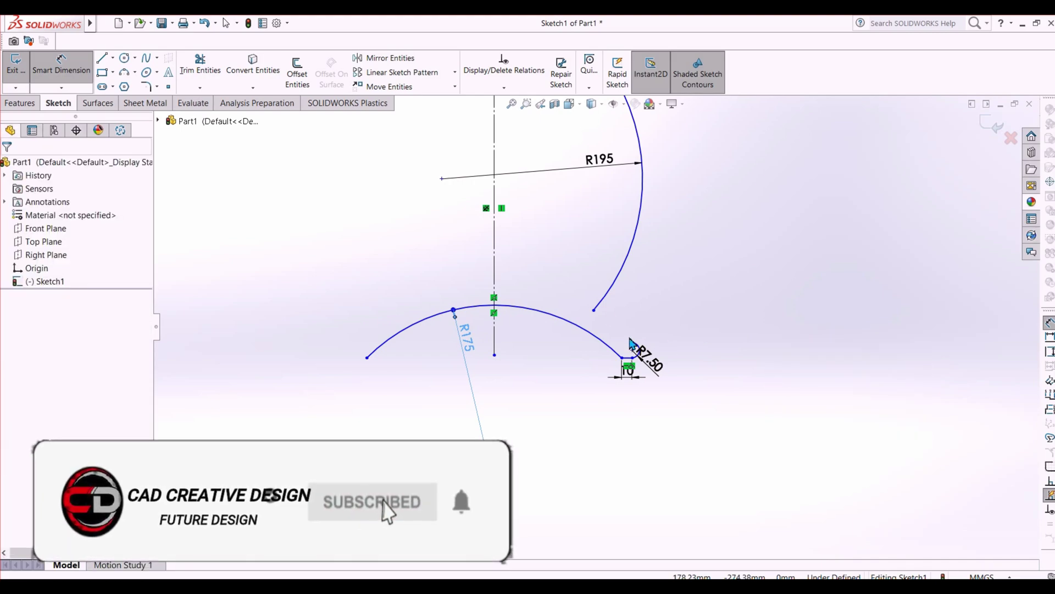
left_click(594, 310)
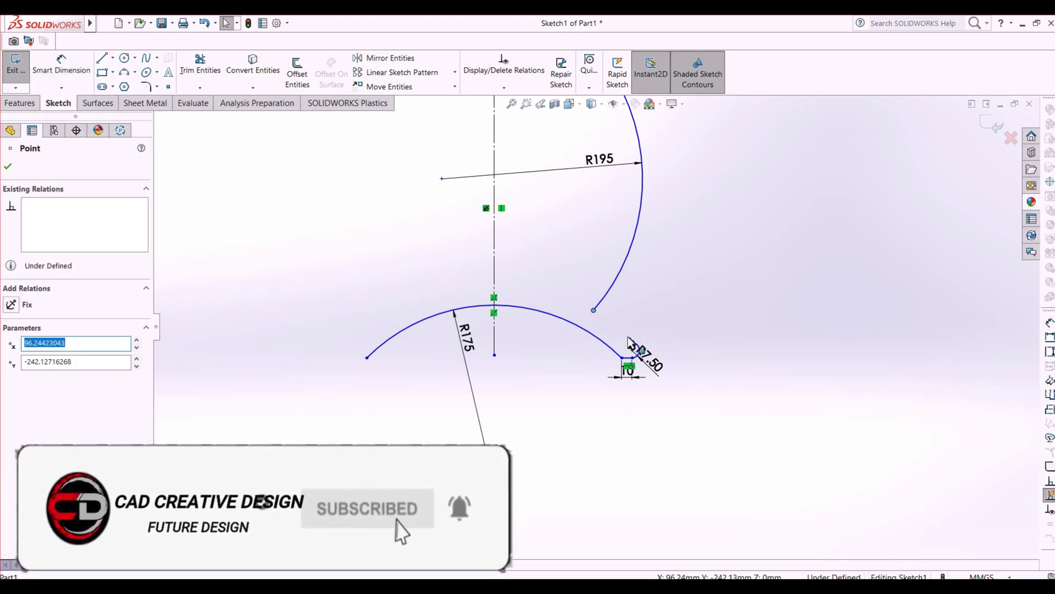
left_click(630, 341, "ctrl")
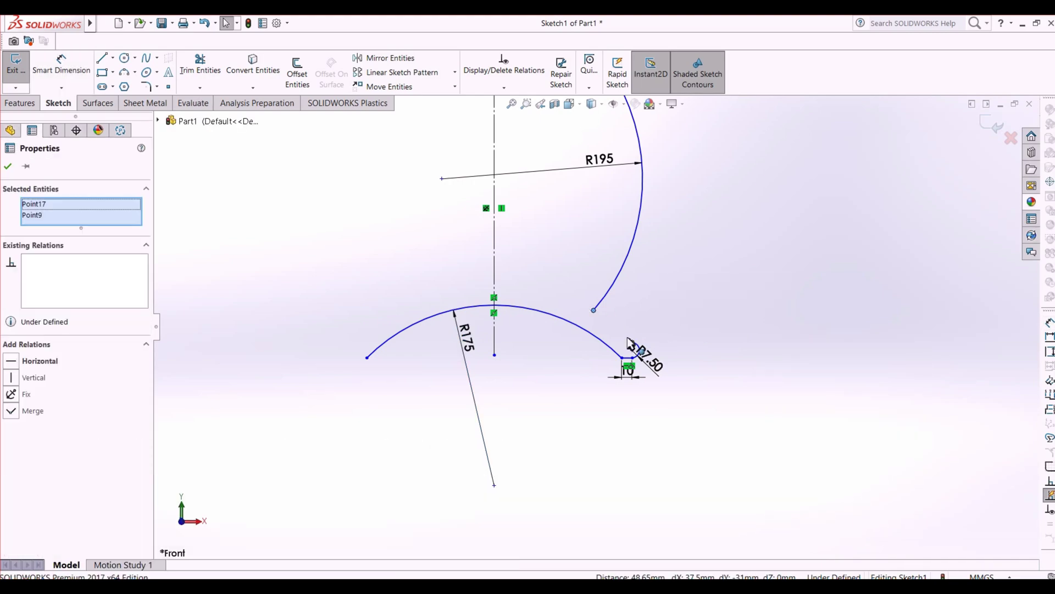
left_click(11, 407)
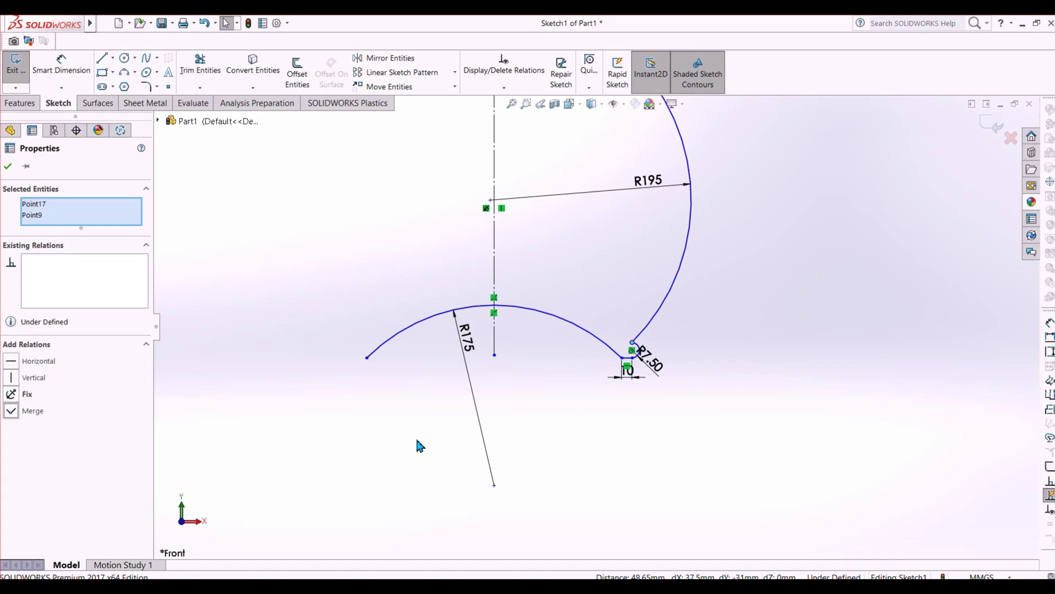
left_click(446, 441)
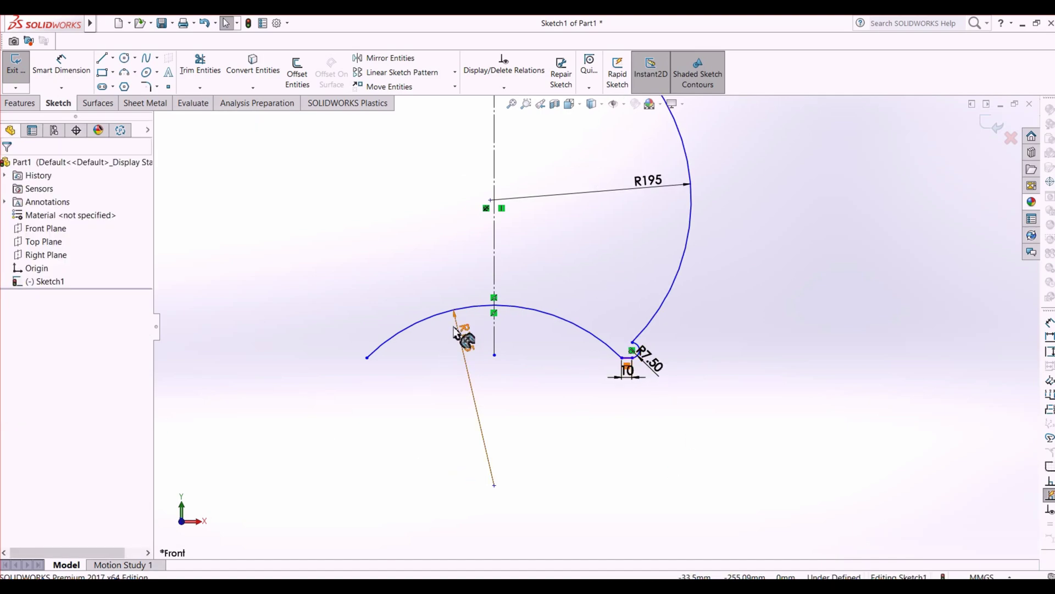
Step: Reposition the R175 dimension under the base arc's right half and the 50 mm dimension below the neck arc's lower end
left_click_drag(462, 333, 585, 379)
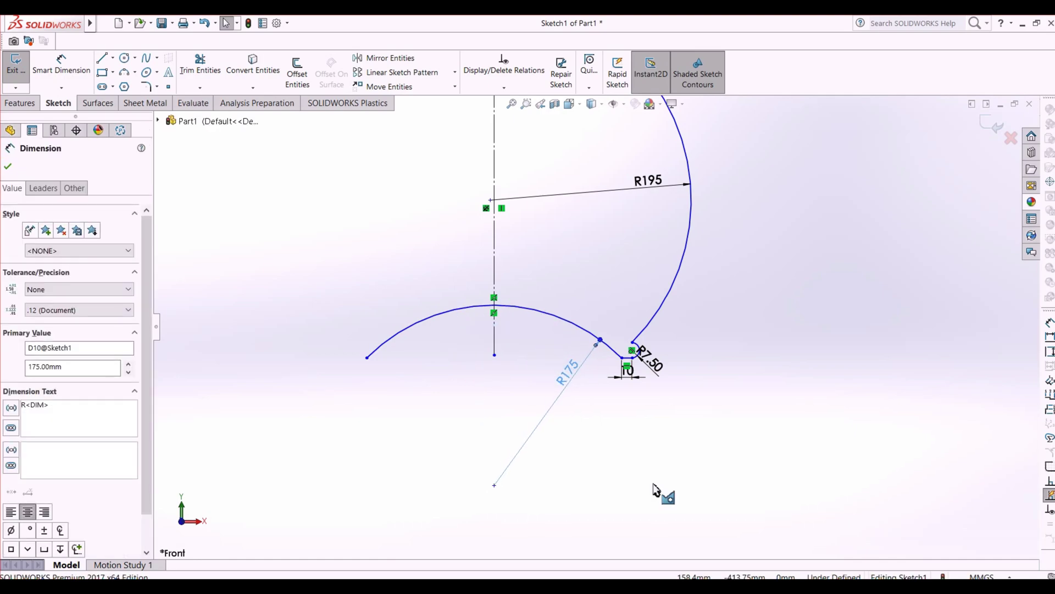
key("alt+Tab")
key("alt+Tab")
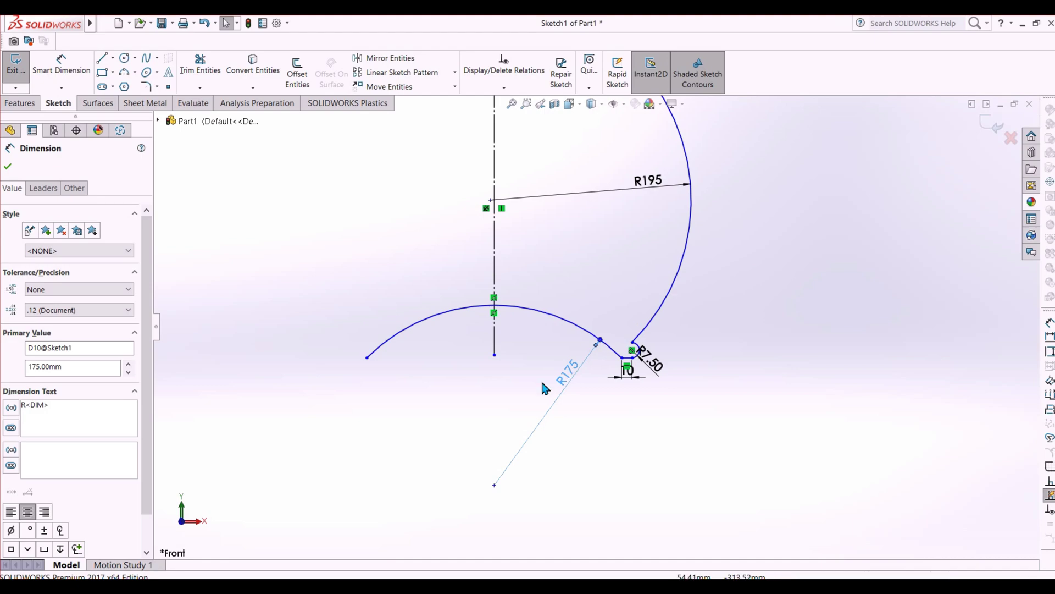
scroll(539, 376, "up", 3)
scroll(560, 263, "down", 1)
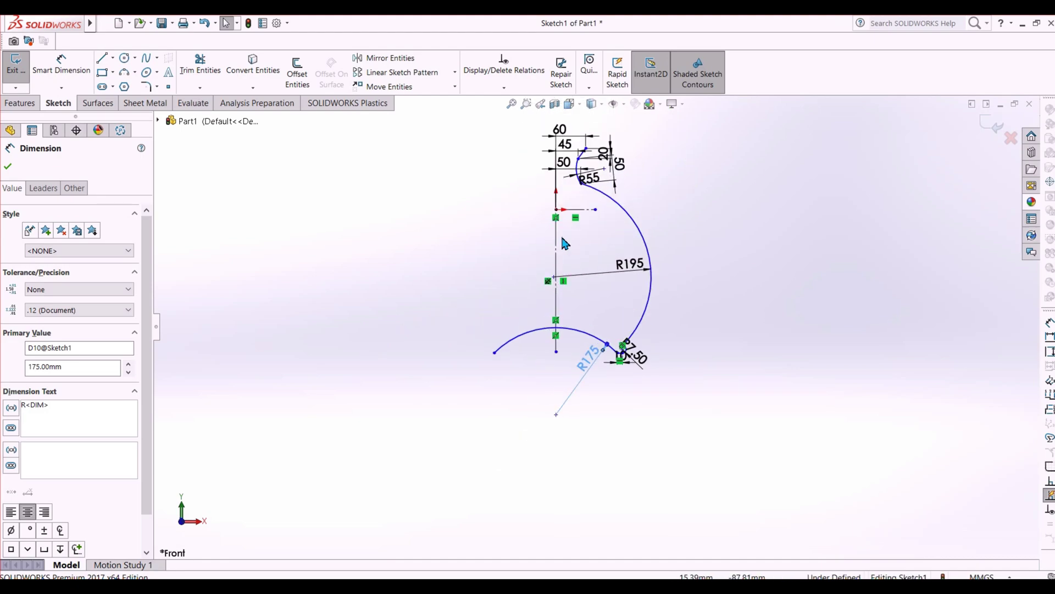
scroll(569, 189, "up", 2)
scroll(571, 147, "down", 3)
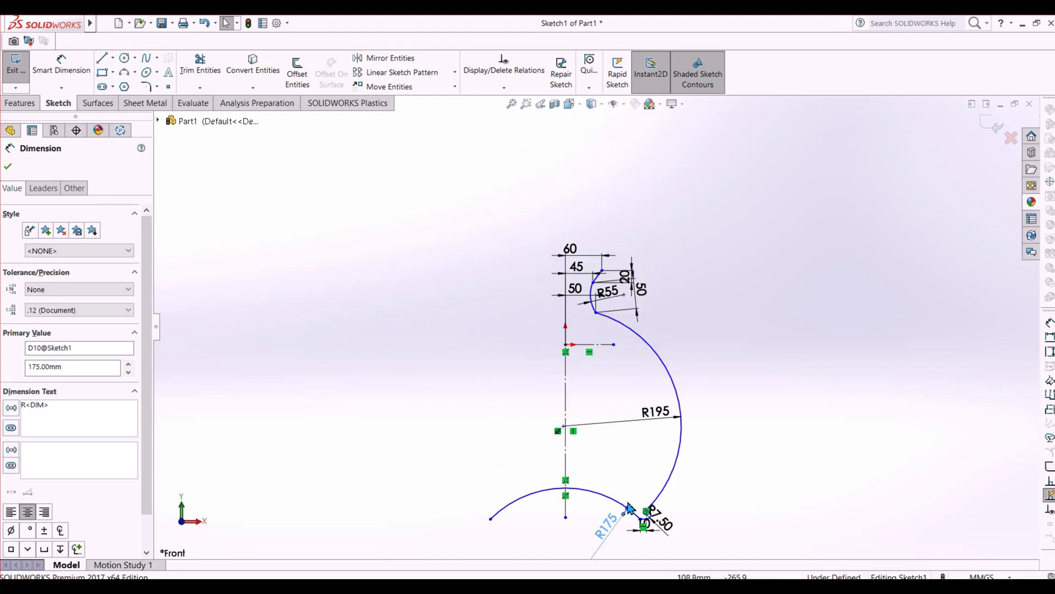
scroll(624, 510, "down", 1)
scroll(611, 518, "down", 1)
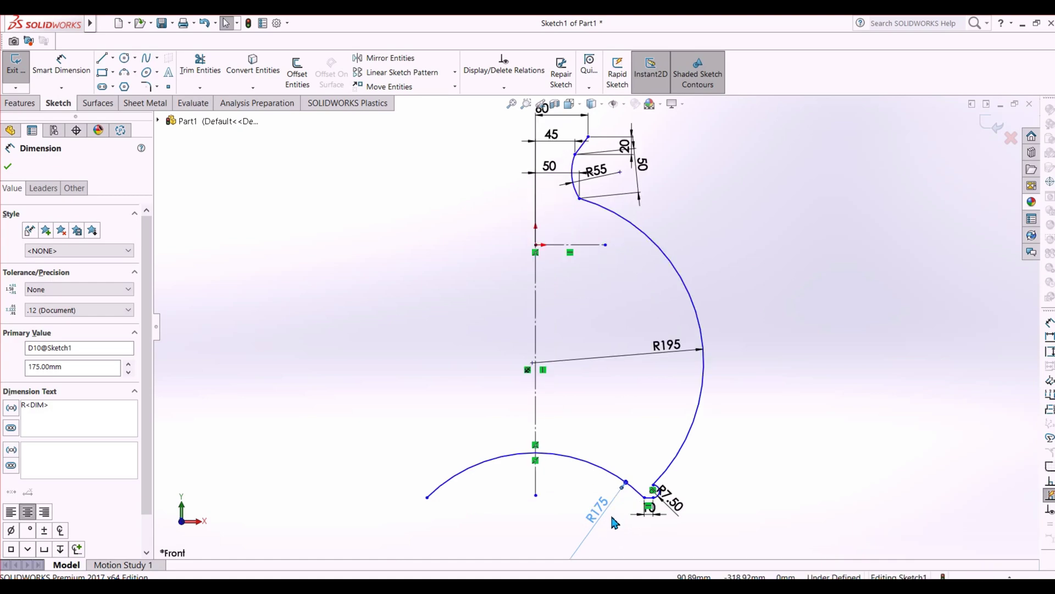
scroll(612, 501, "up", 1)
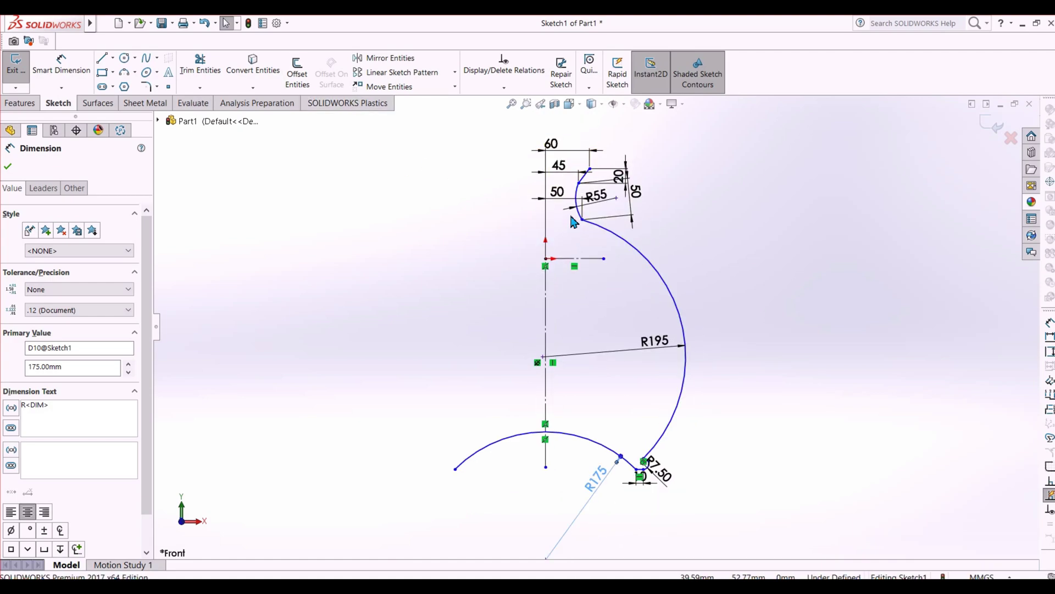
left_click_drag(561, 197, 559, 228)
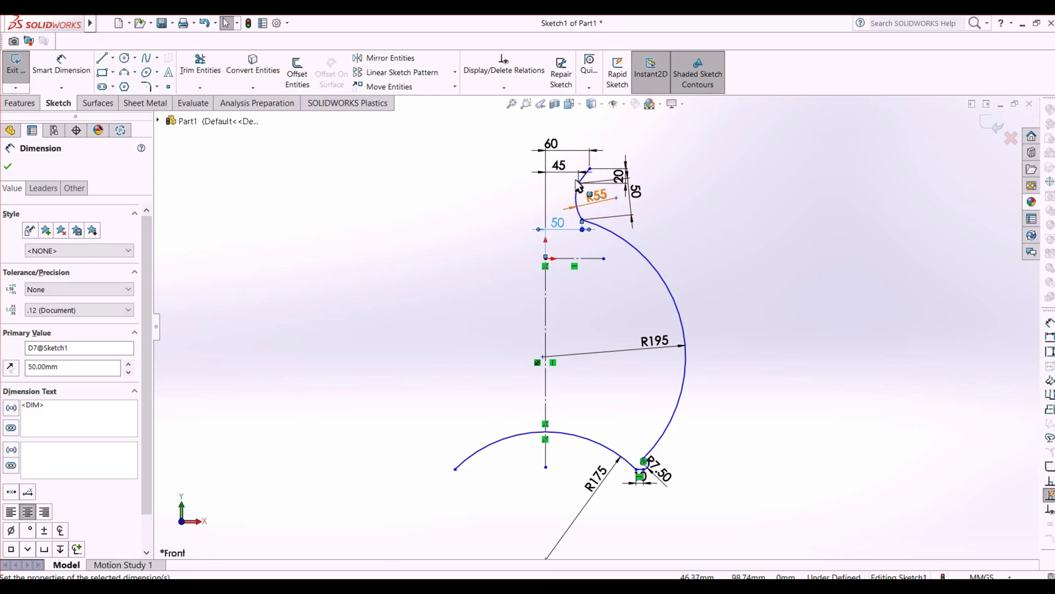
Step: Dimension the vertical distance from the neck arc's upper end to the base arc's midpoint as 250 mm
right_click_drag(830, 452, 822, 391)
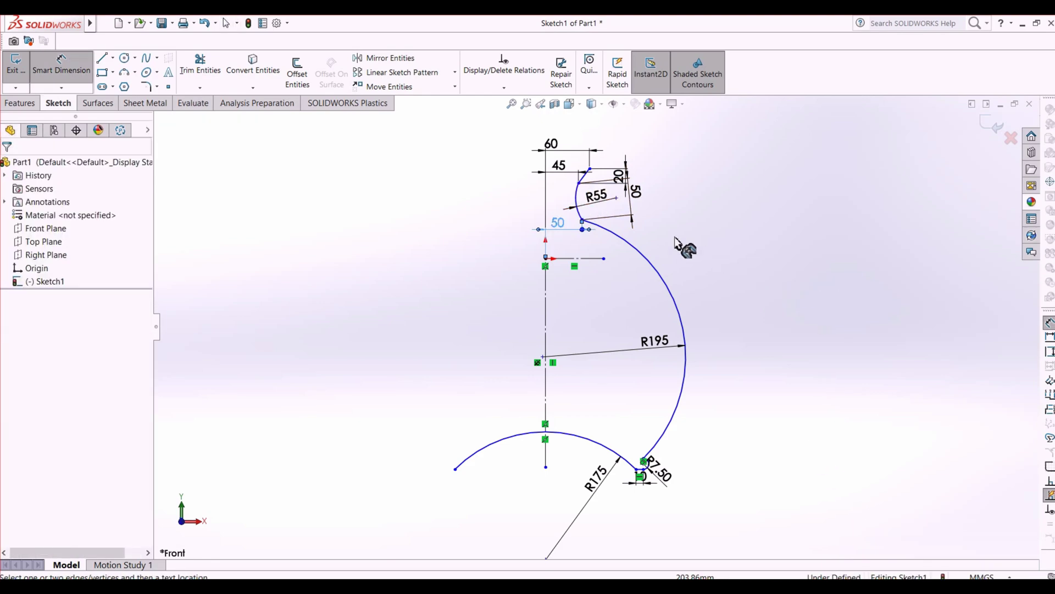
left_click(578, 182)
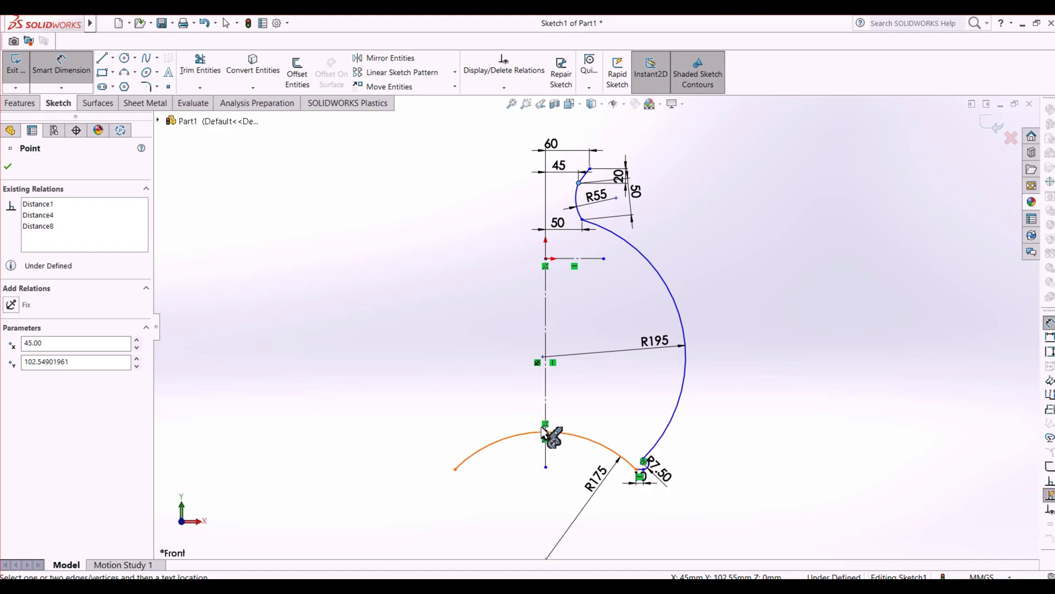
left_click(572, 435)
left_click(830, 430)
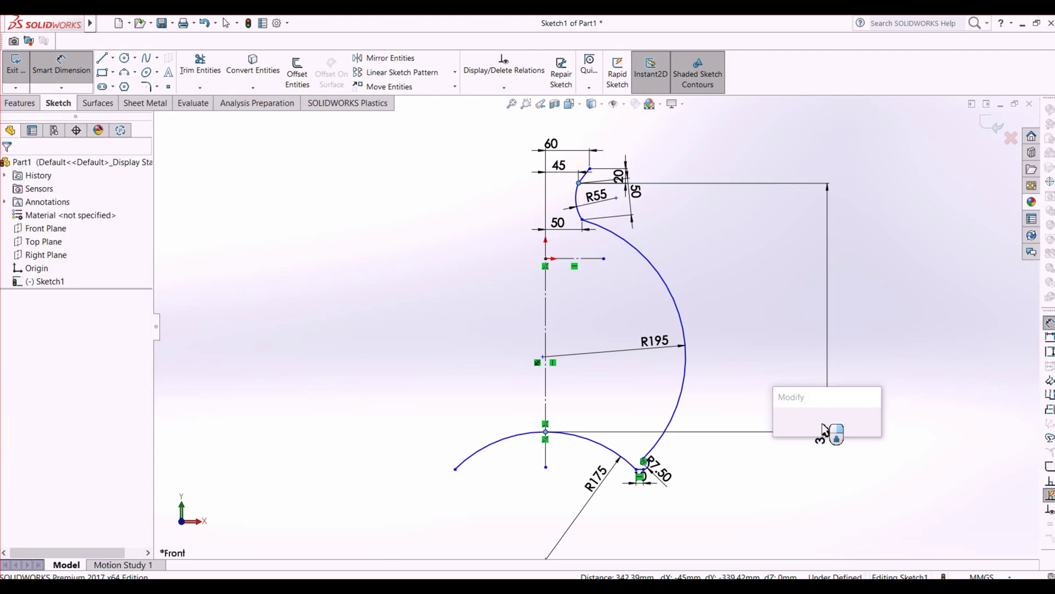
key("Return")
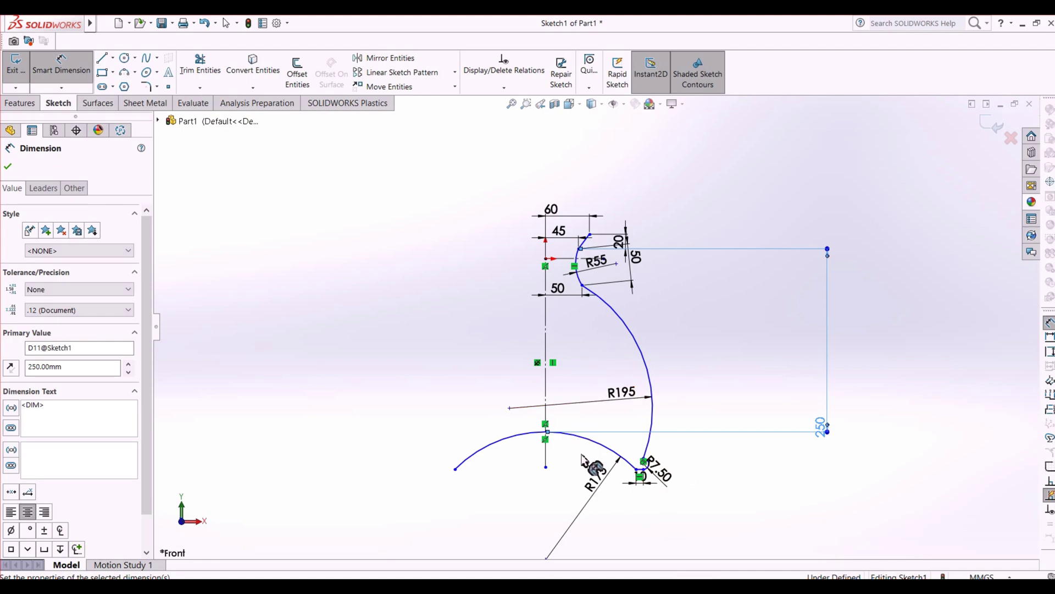
Step: Dimension the horizontal distance from the vertical centerline to the body arc's lower endpoint as 140/2, following the reference drawing
scroll(632, 473, "down", 2)
scroll(556, 437, "up", 1)
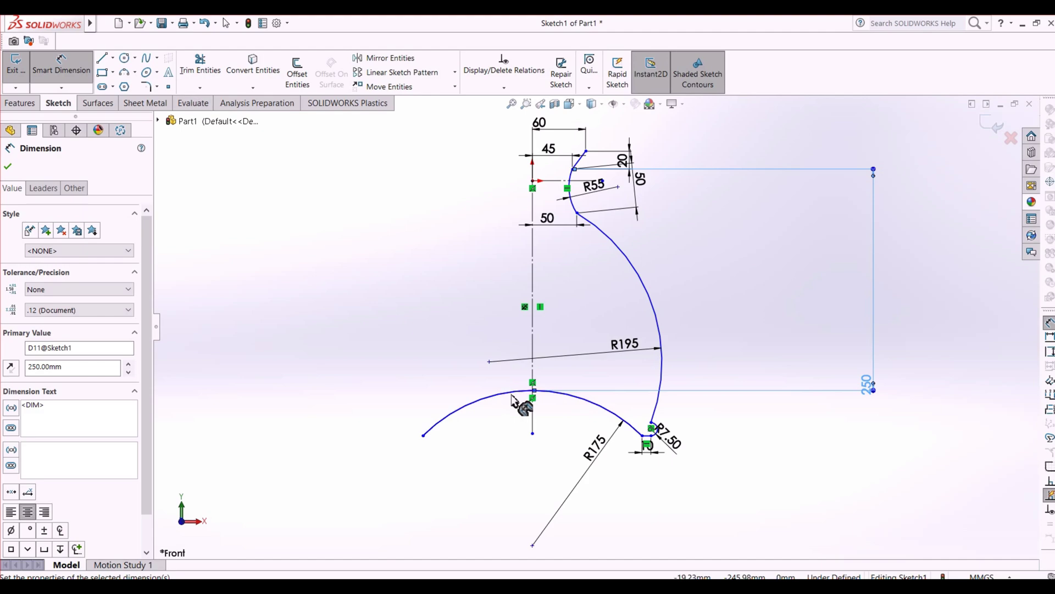
key("alt+Tab")
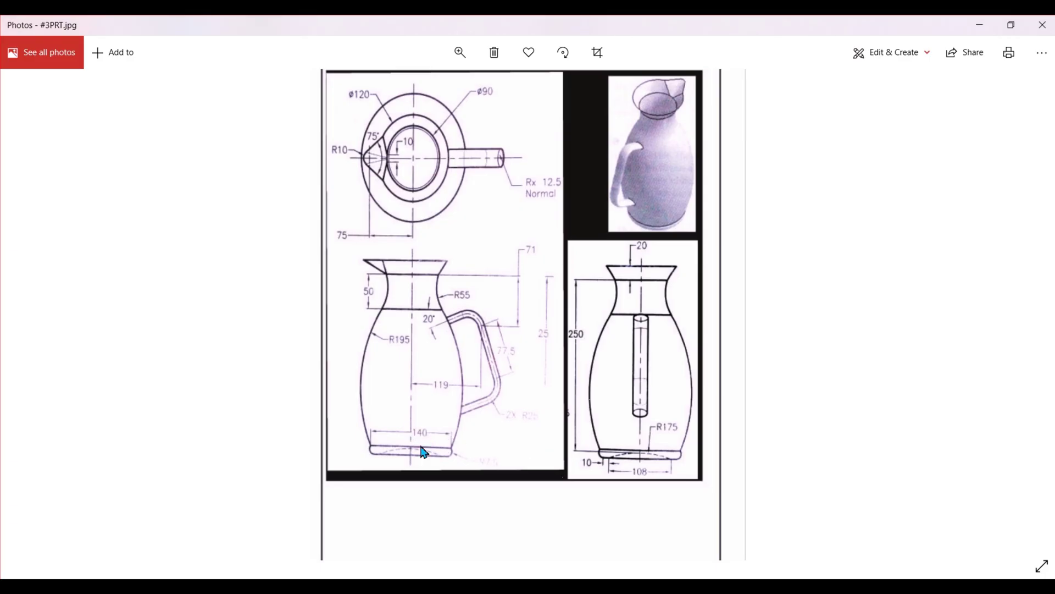
key("alt+Tab")
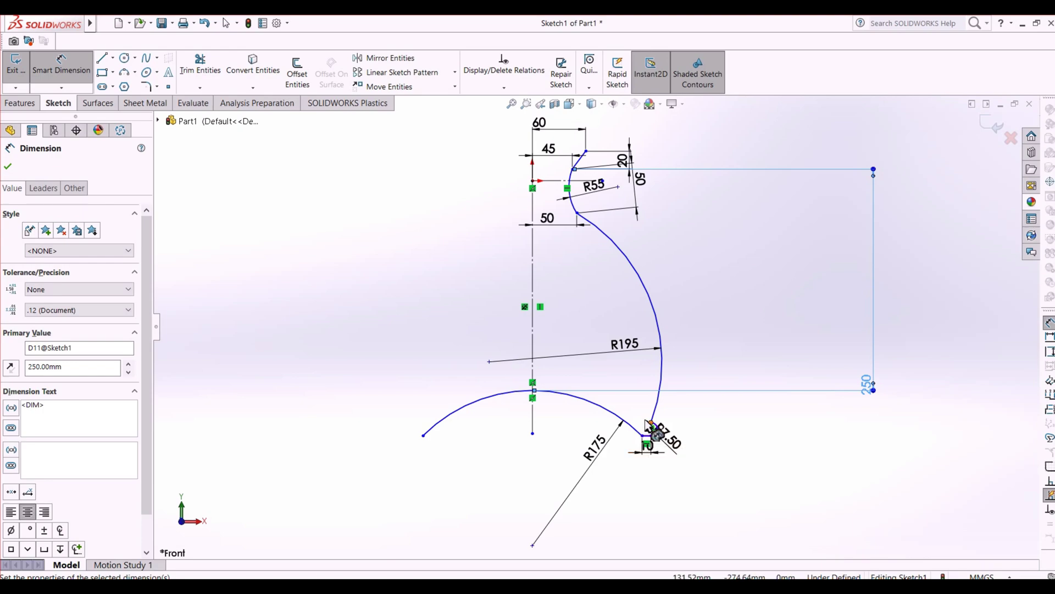
left_click(649, 422)
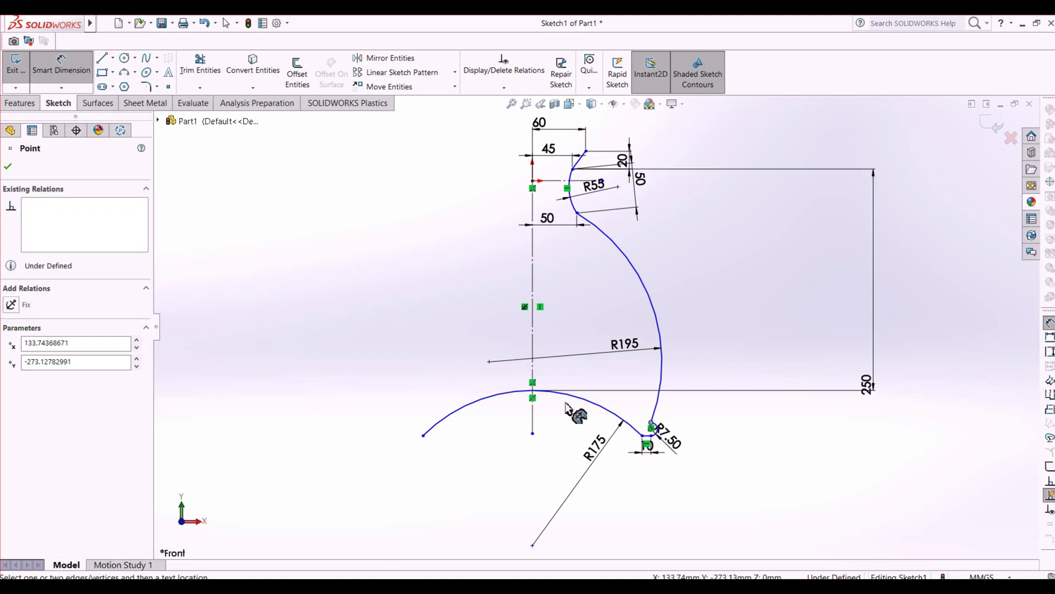
left_click(531, 368)
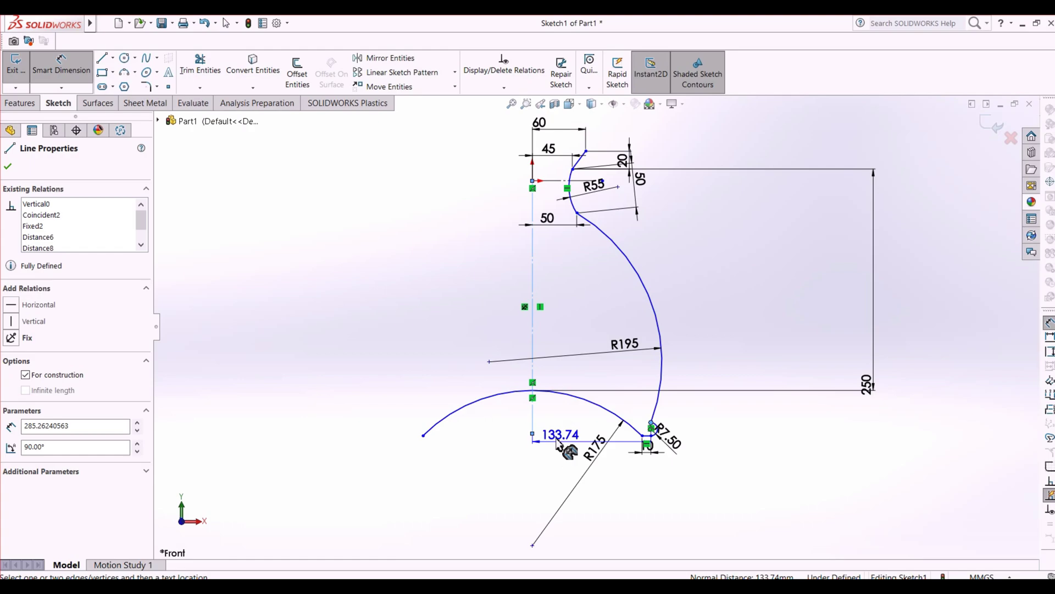
left_click(562, 455)
key("alt+Tab")
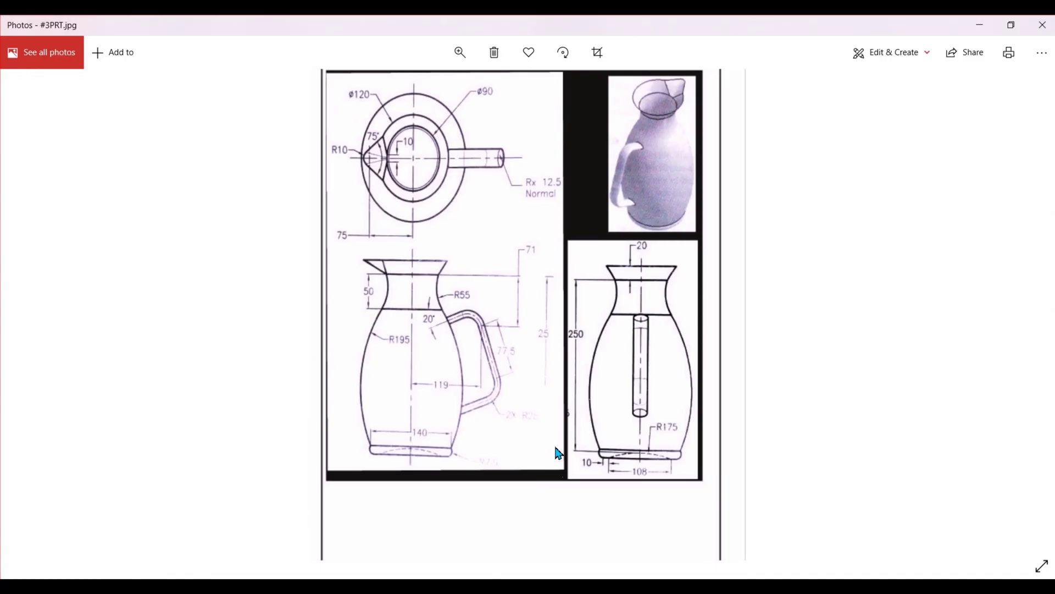
key("alt+Tab")
type("14")
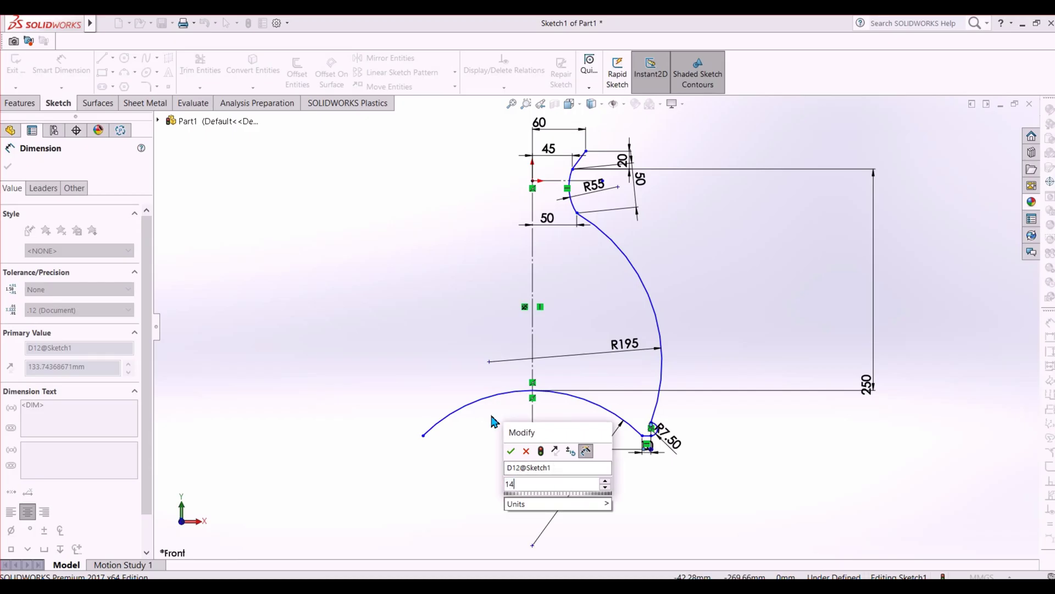
type("0/2")
key("Return")
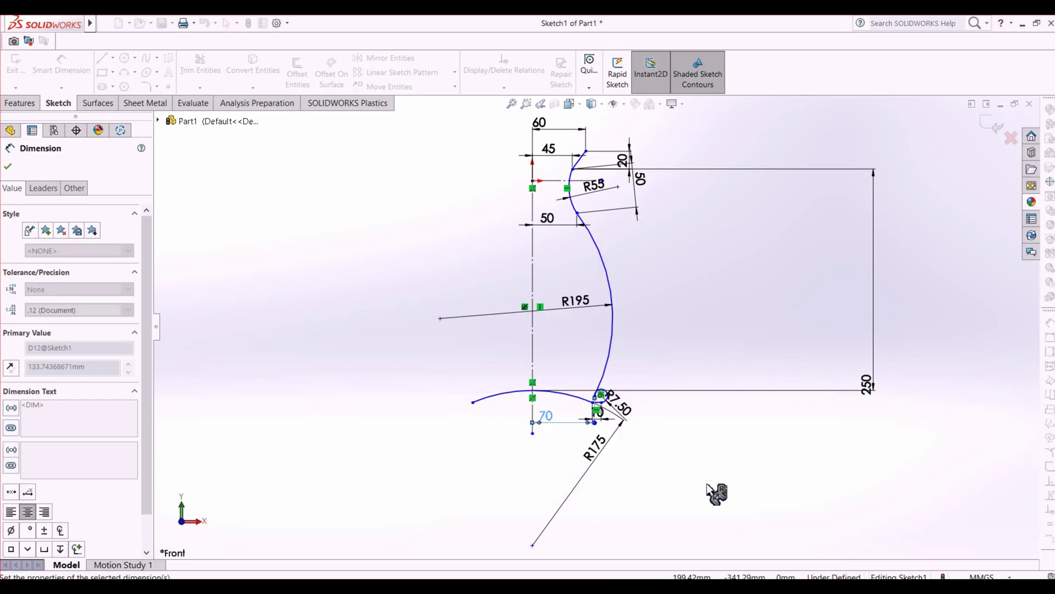
Step: Dimension the horizontal distance from the vertical centerline to the inner end of the base's short flat line as 108/2, per the reference drawing
key("alt+Tab")
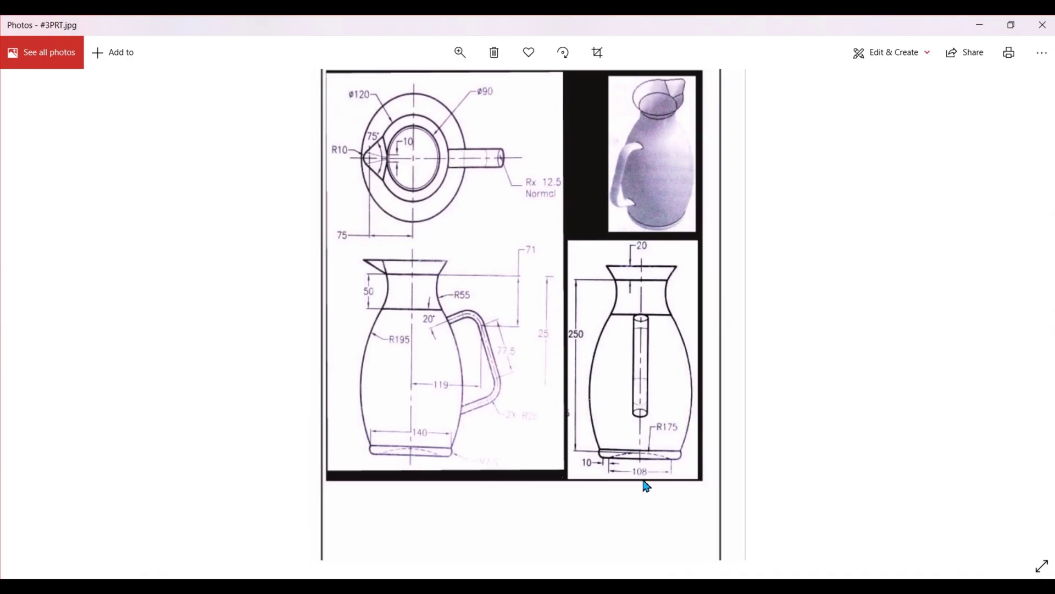
key("alt+Tab")
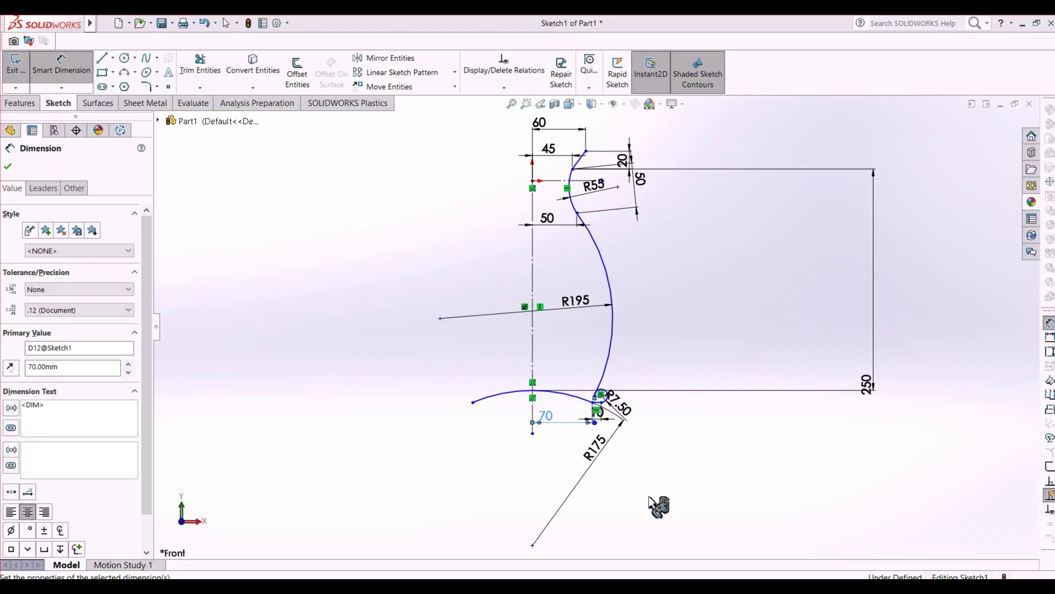
scroll(575, 416, "down", 8)
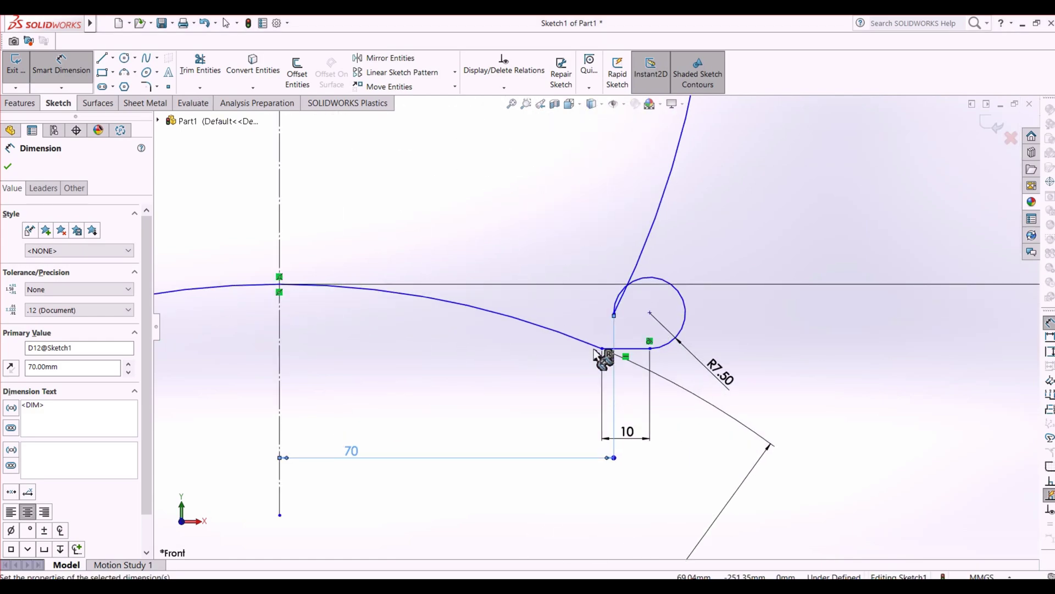
key("alt+Tab")
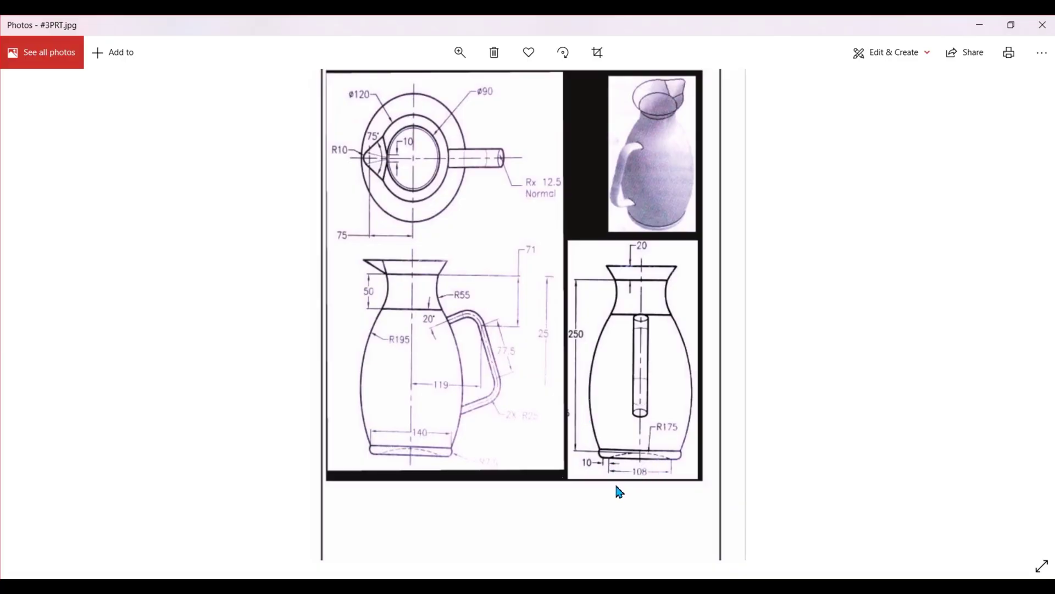
key("alt+Tab")
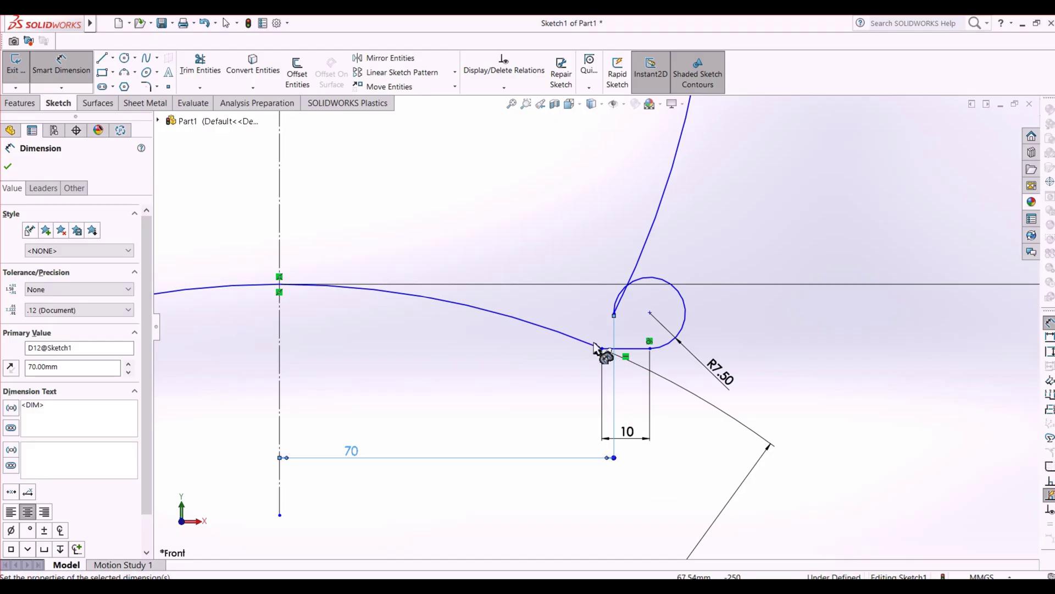
left_click(600, 349)
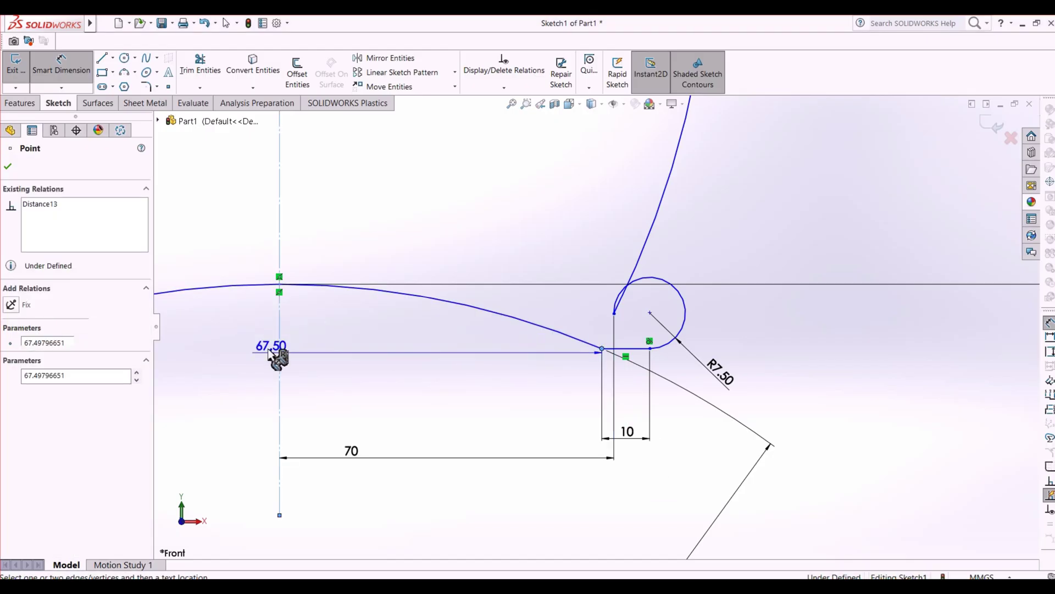
key("Escape")
key("alt+Tab")
key("alt+Tab")
left_click(307, 349)
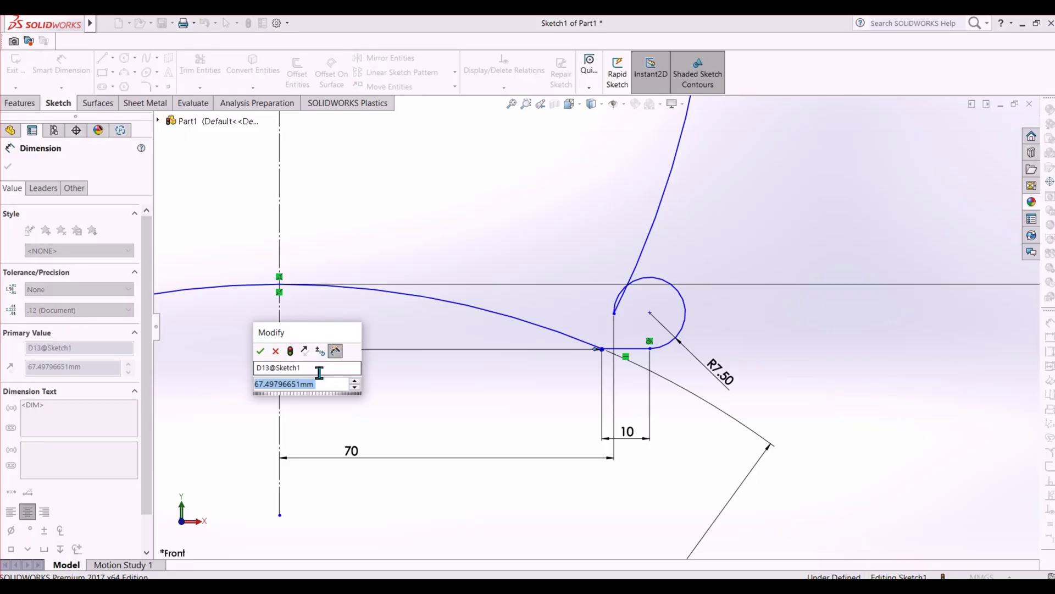
type("67.5")
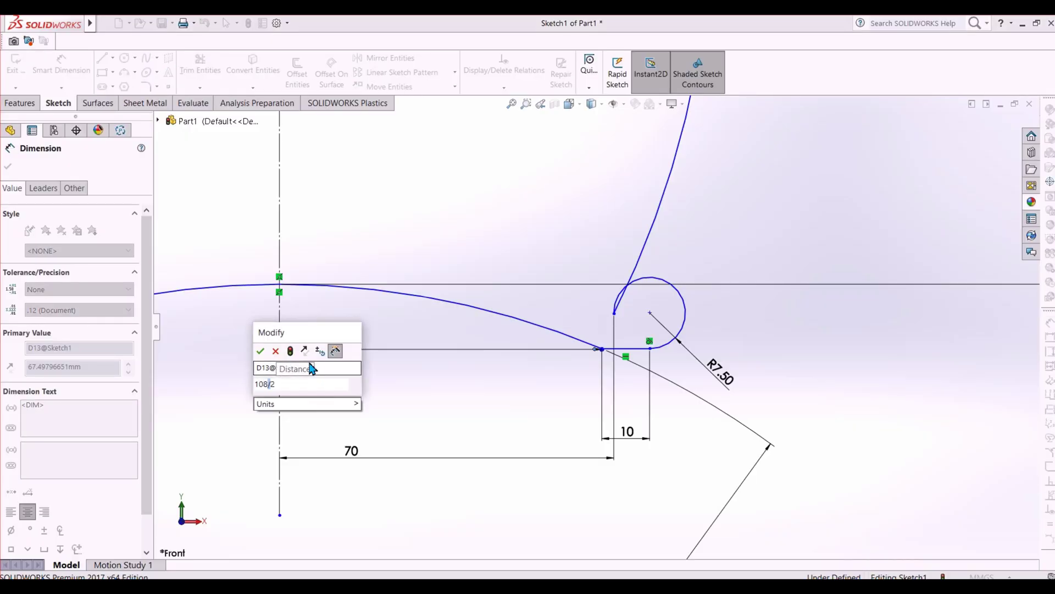
key("Return")
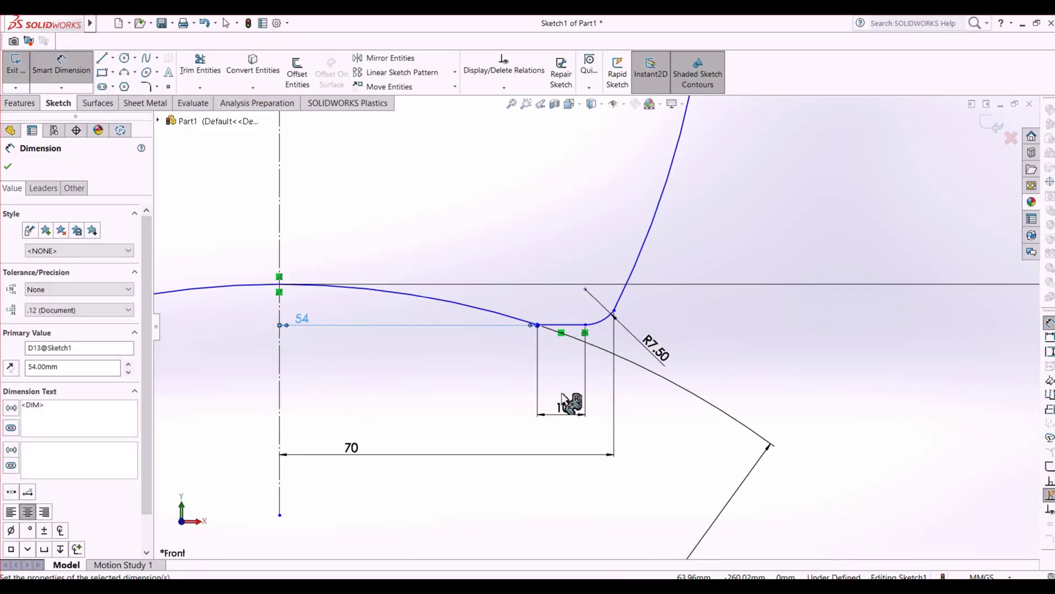
Step: Examine the base's flat edge and R7.50 corner arc and compare them with the reference drawing
scroll(448, 336, "down", 3)
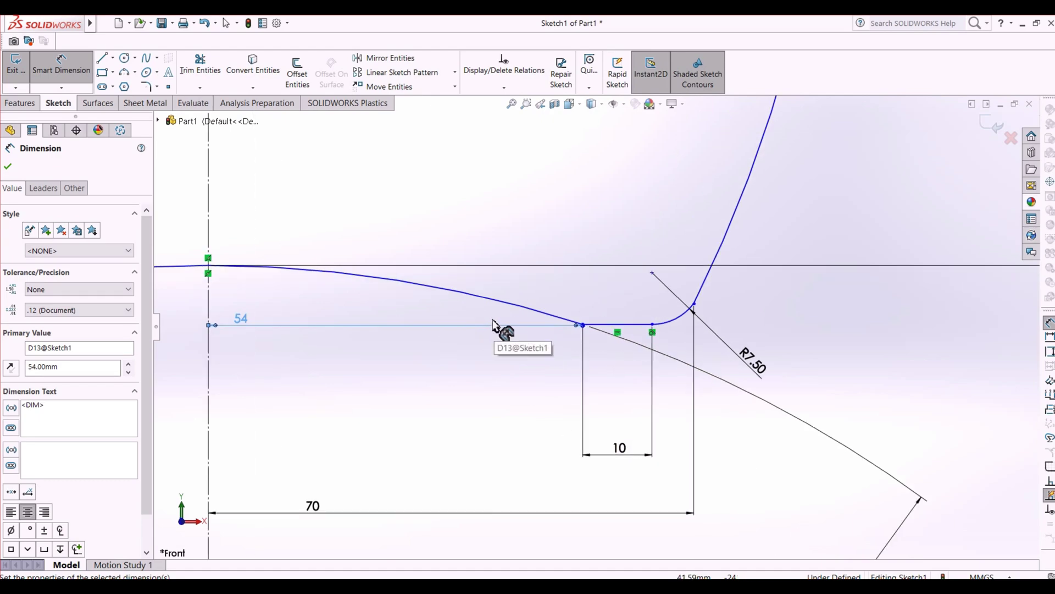
scroll(672, 330, "up", 2)
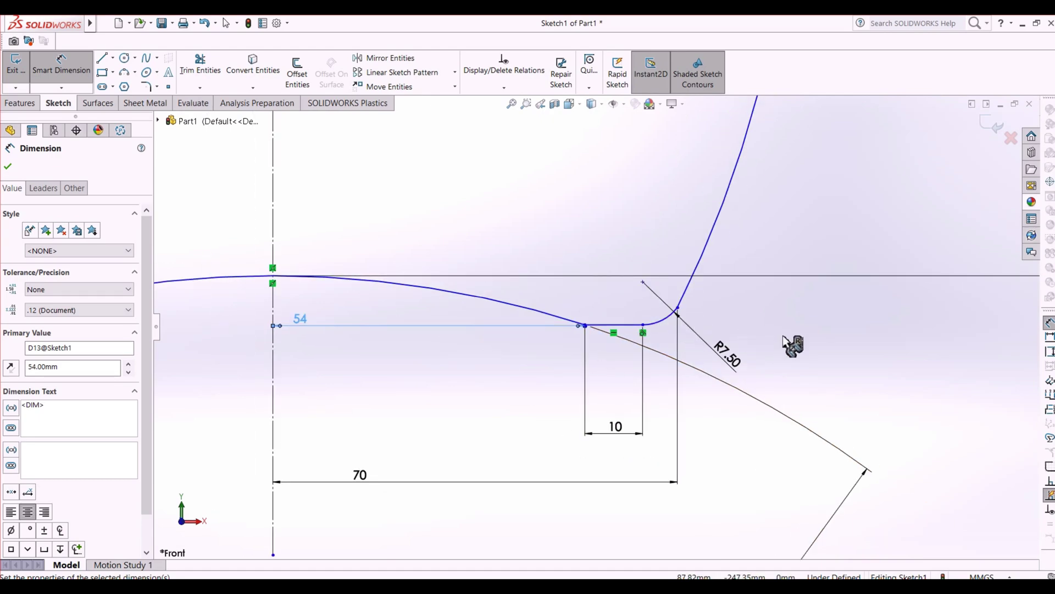
scroll(800, 350, "up", 5)
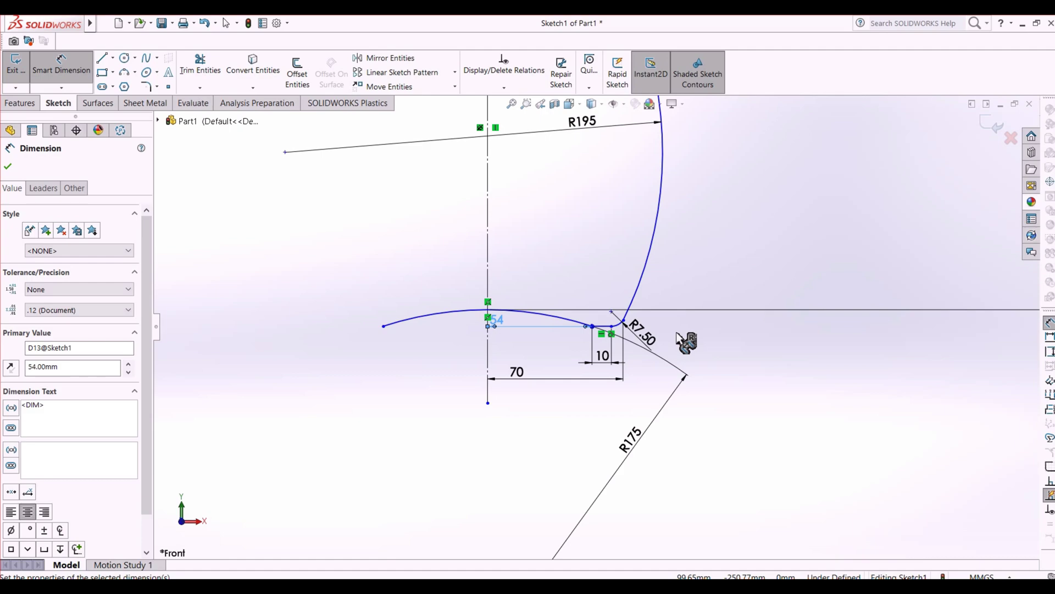
scroll(613, 324, "down", 6)
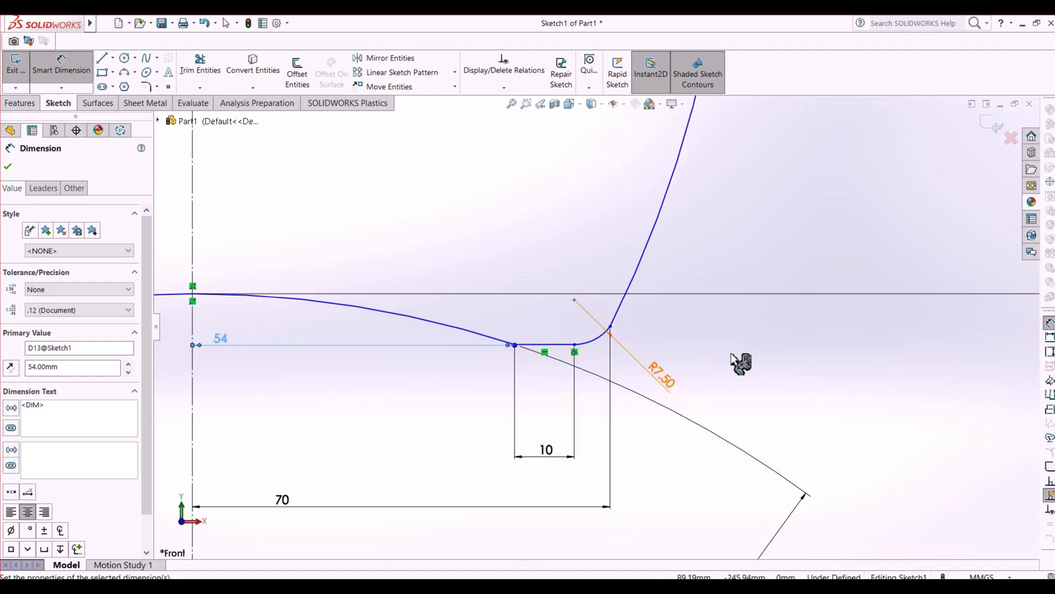
scroll(741, 362, "up", 4)
key("alt+Tab")
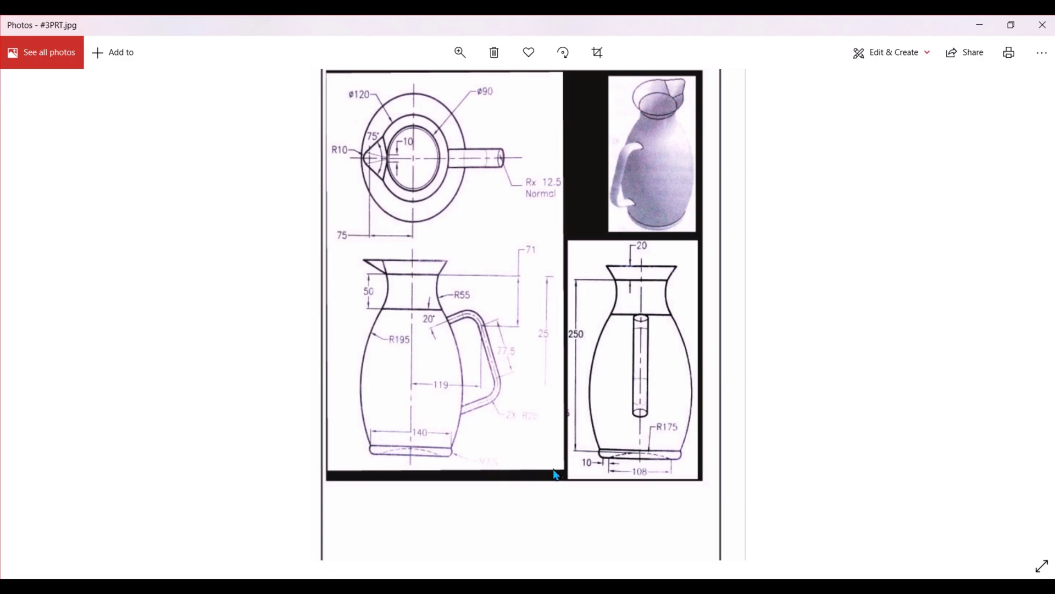
key("alt+Tab")
scroll(588, 341, "up", 2)
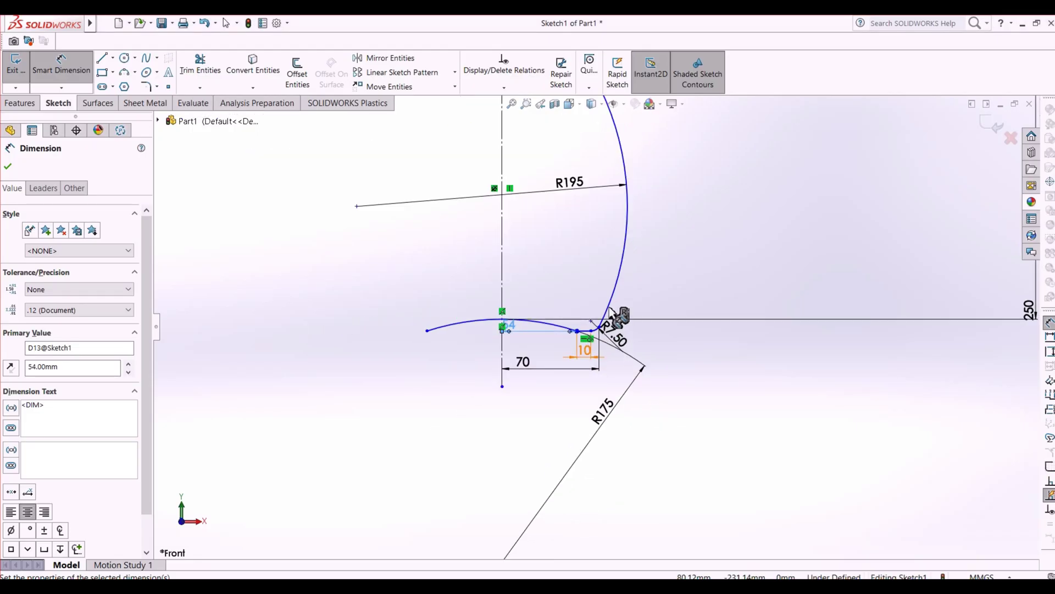
left_click(589, 323)
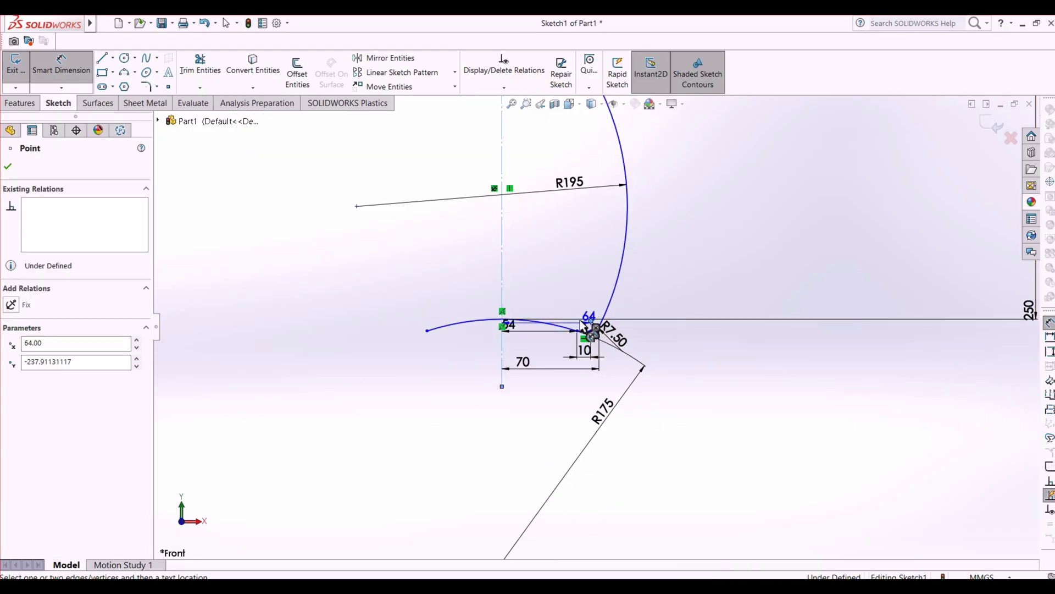
key("Escape")
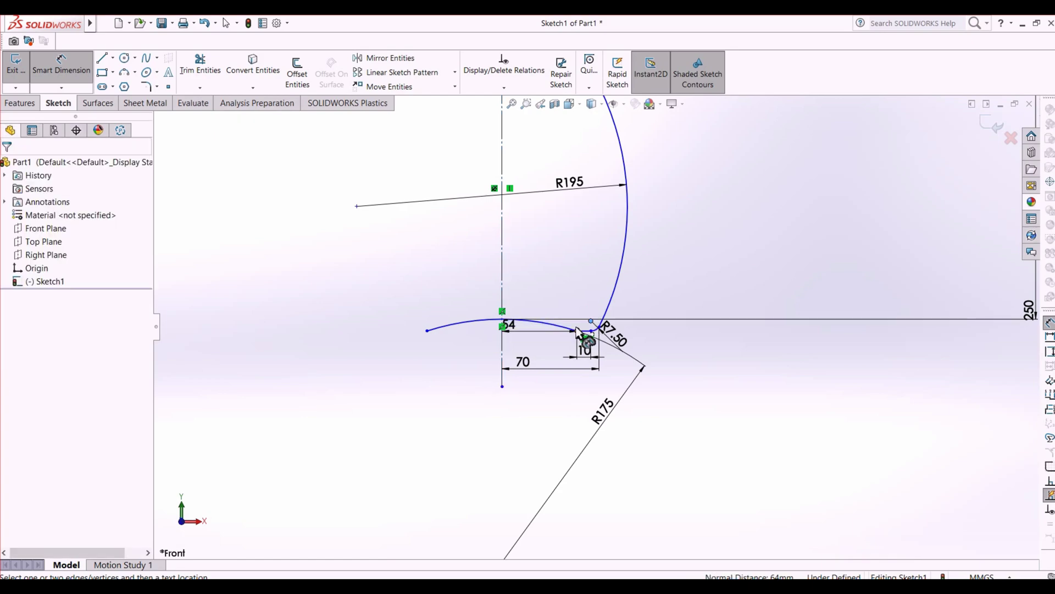
Step: Trim away the left half of the base arc up to the vertical centerline using Trim to closest, and exit the sketch
scroll(588, 303, "down", 7)
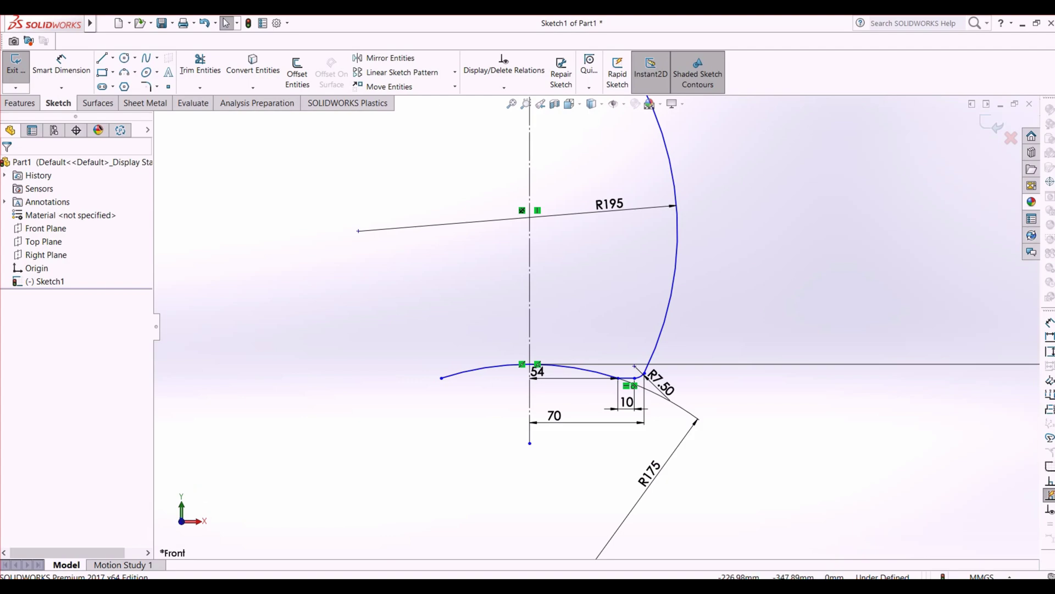
left_click(200, 66)
left_click(11, 379)
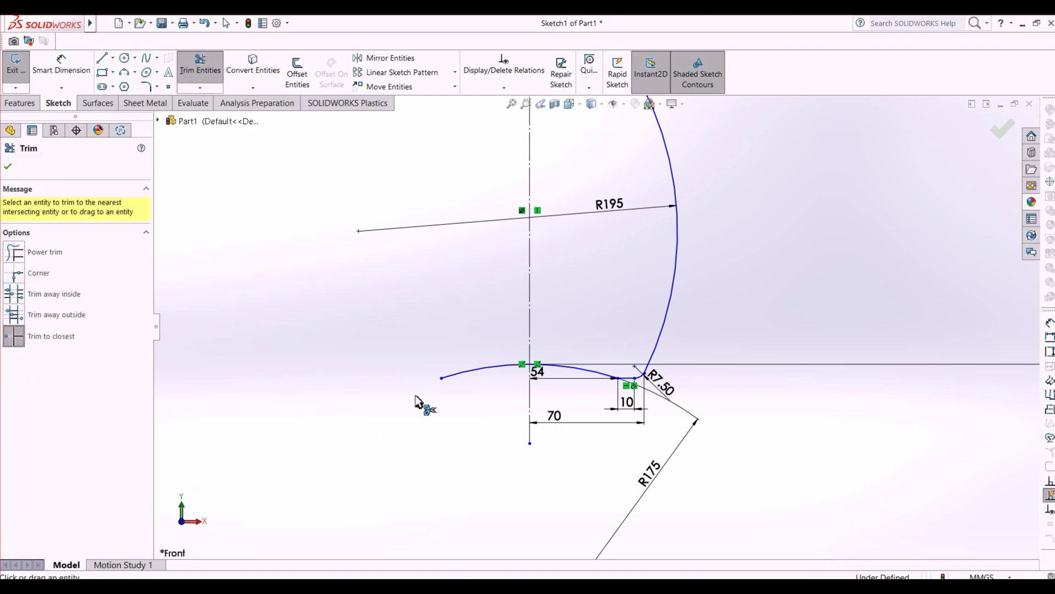
left_click(468, 373)
scroll(495, 417, "up", 3)
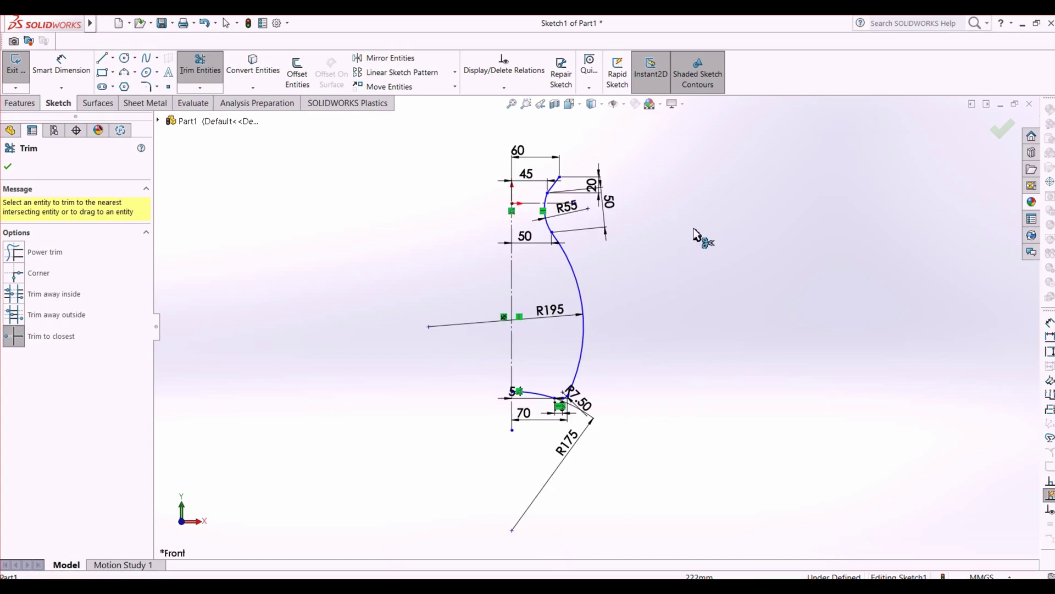
left_click(1003, 129)
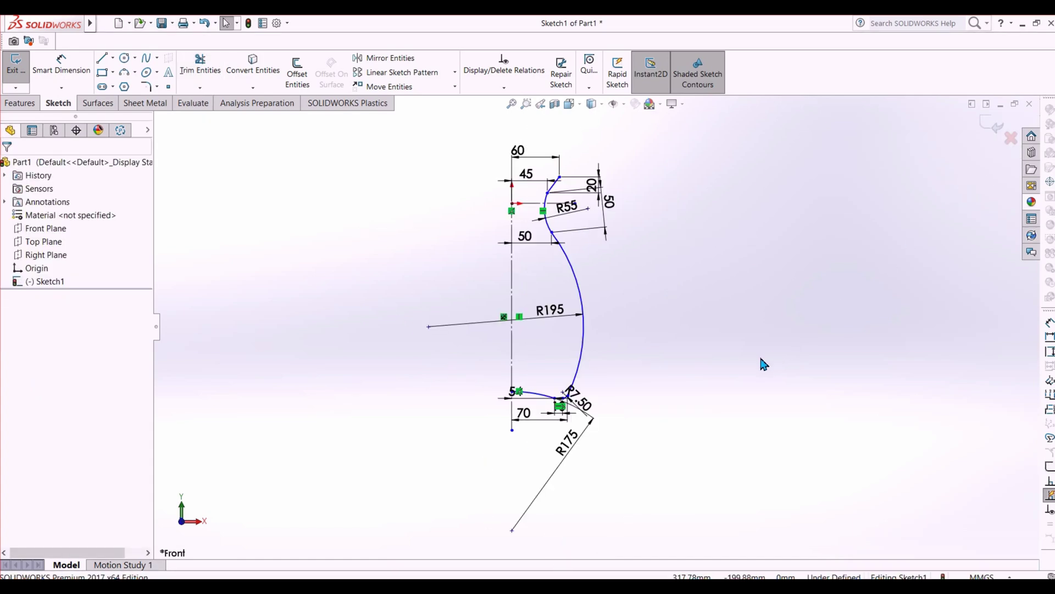
left_click(995, 121)
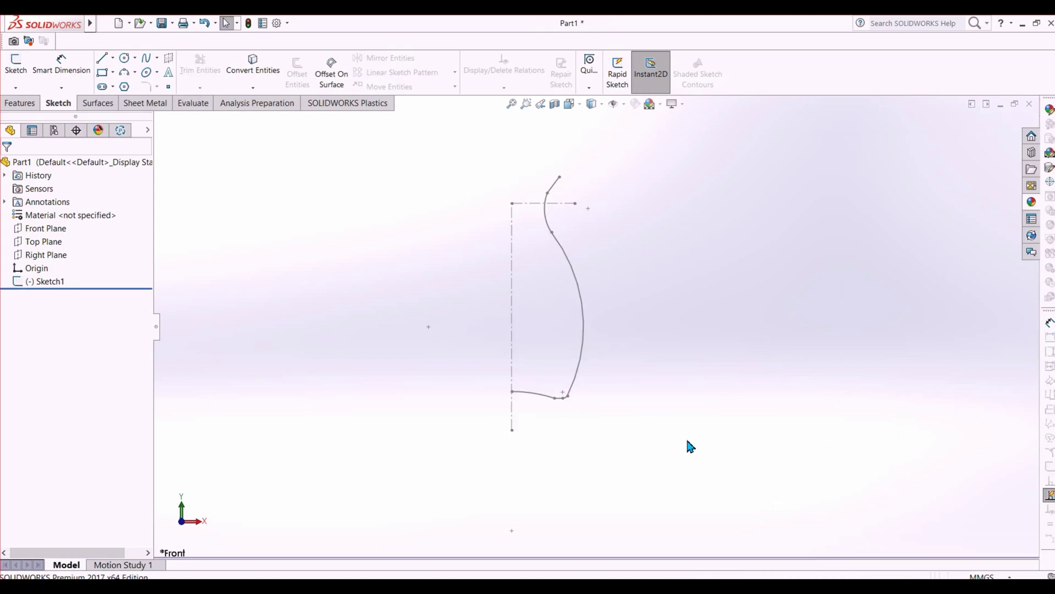
Step: Revolve the jug half-profile 360 degrees about the vertical centerline as a revolved surface
left_click(512, 411)
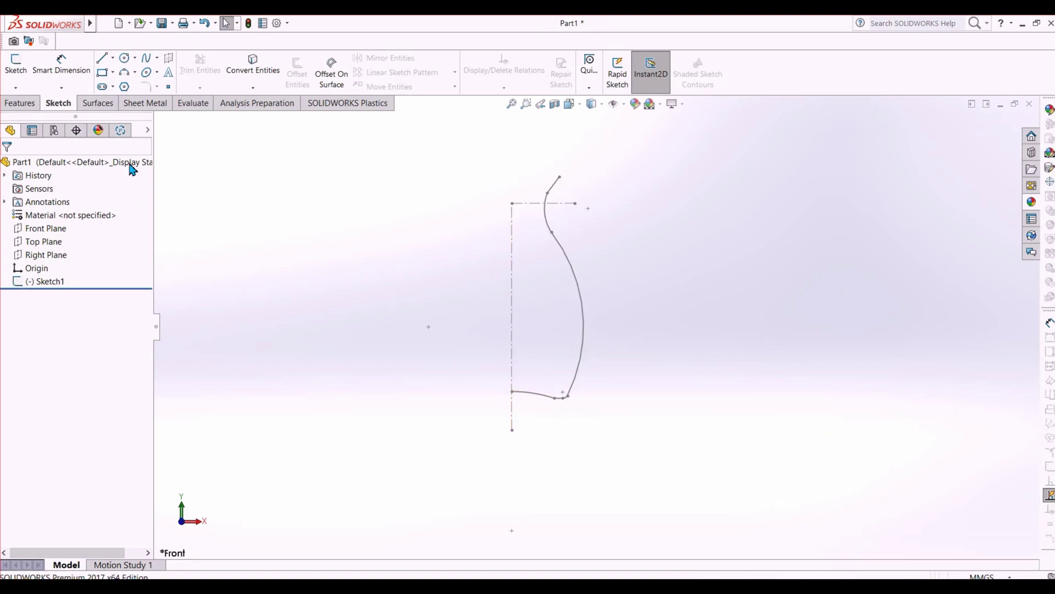
left_click(89, 104)
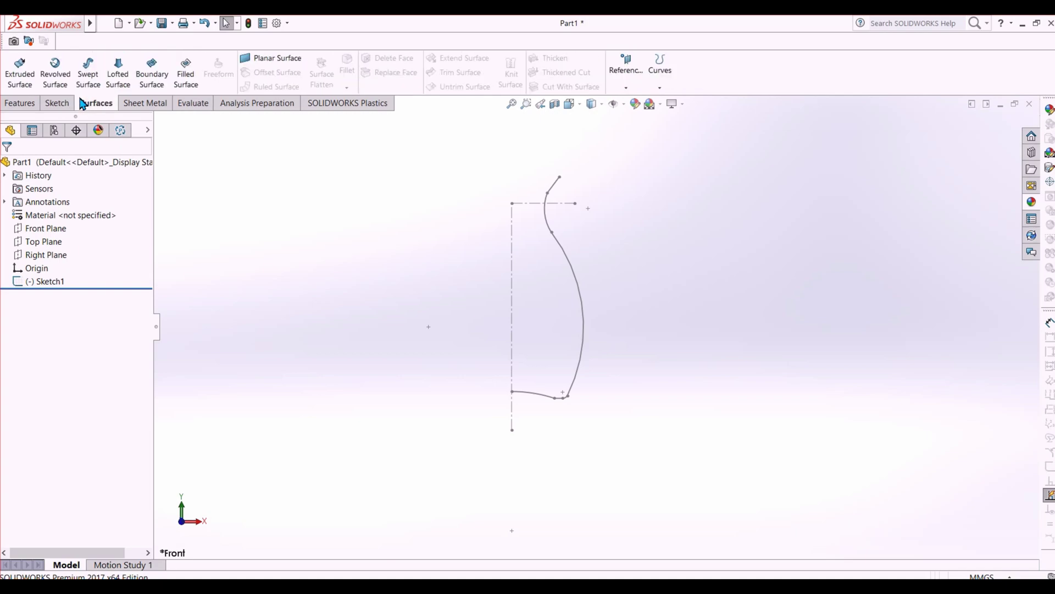
left_click(66, 70)
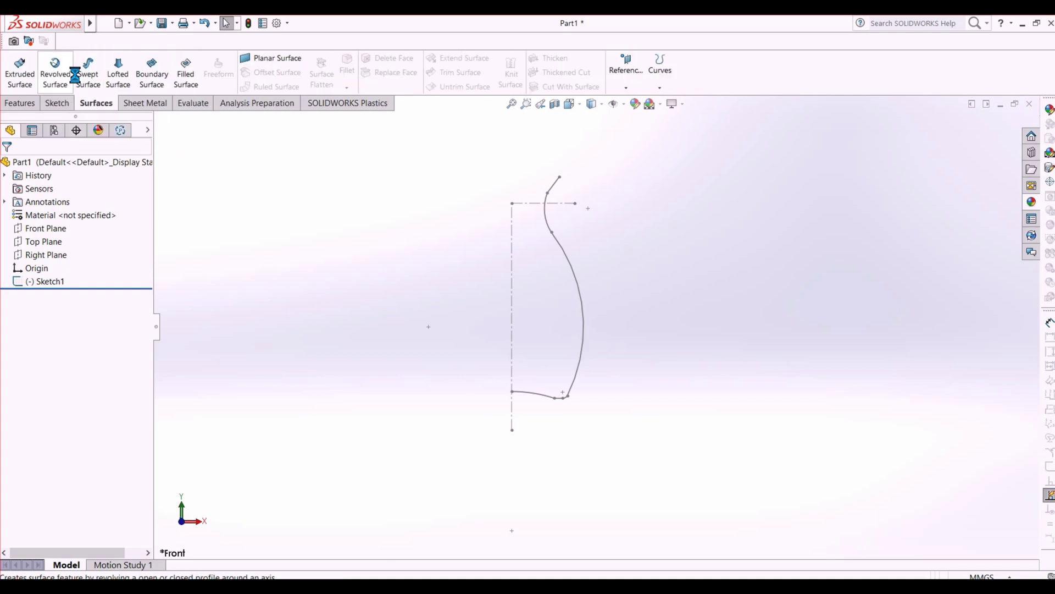
left_click(578, 302)
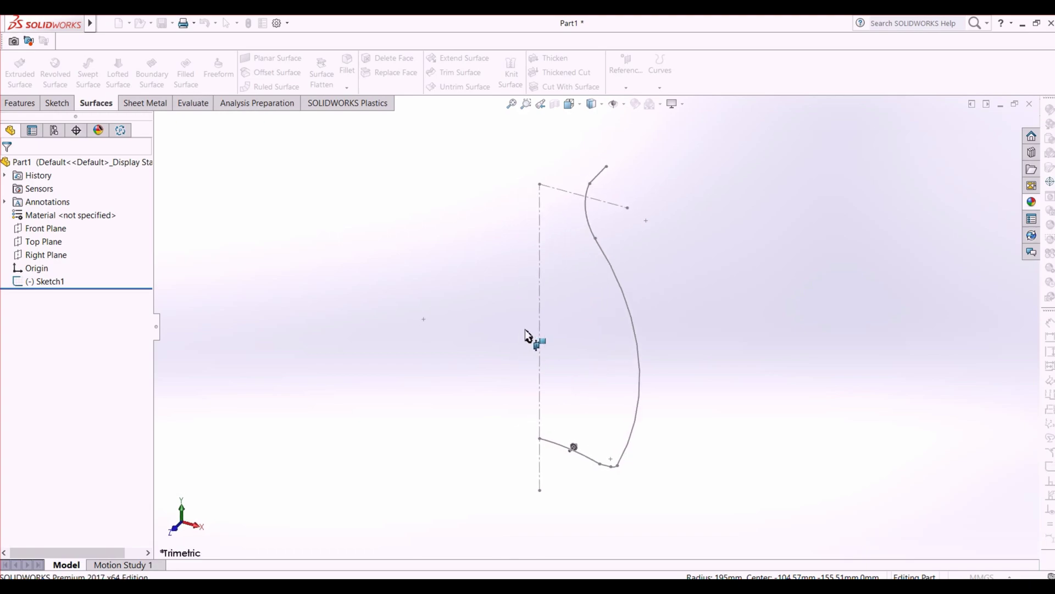
left_click(539, 326)
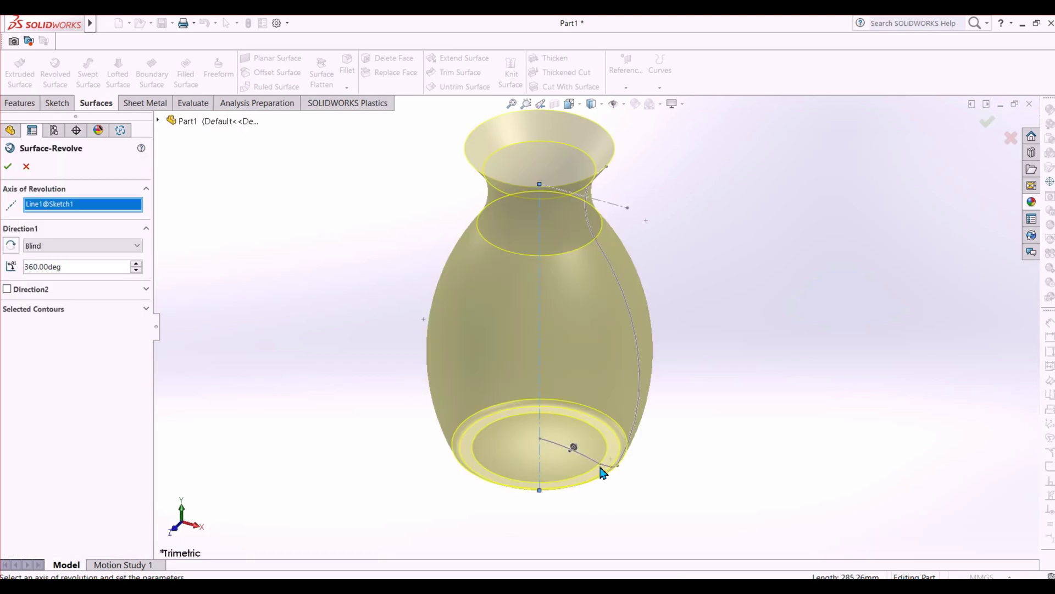
left_click(984, 122)
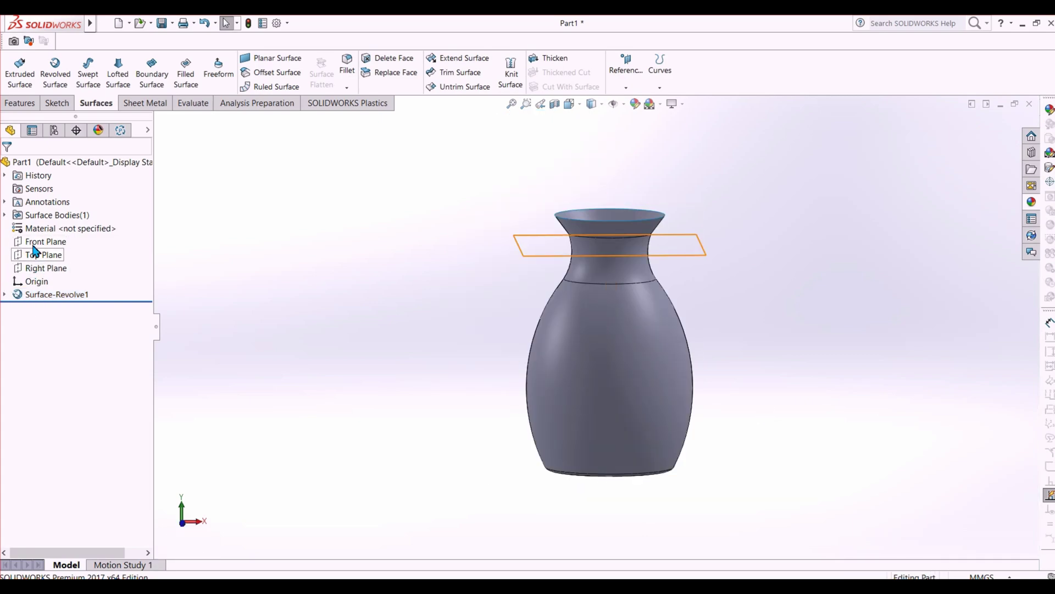
Step: Sketch the handle path on the Front Plane as three connected lines outside the jug, with the slanted middle line about 156 mm long
left_click(36, 245)
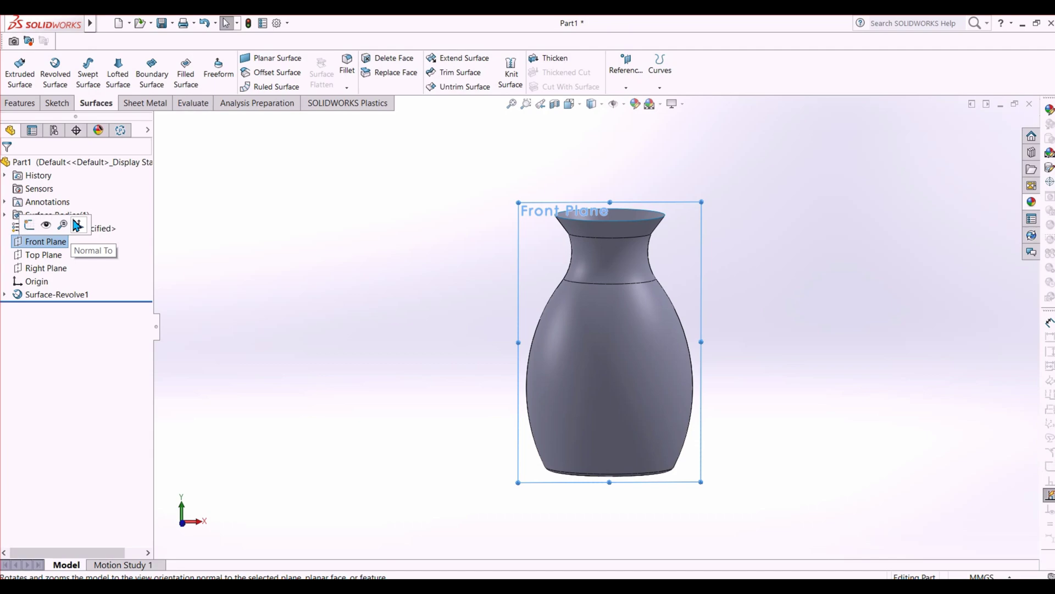
left_click(77, 224)
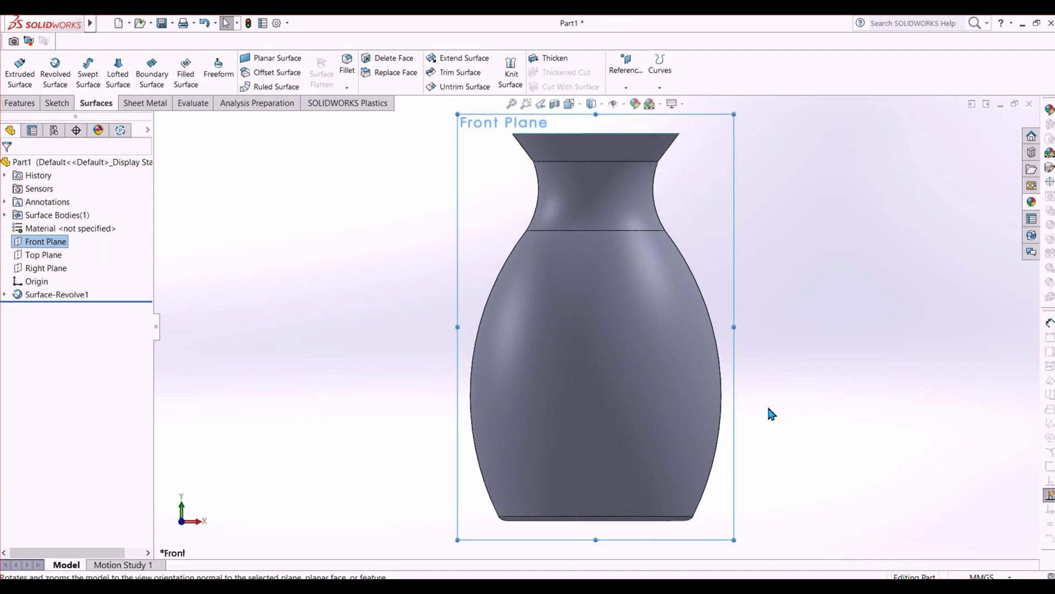
key("alt+Tab")
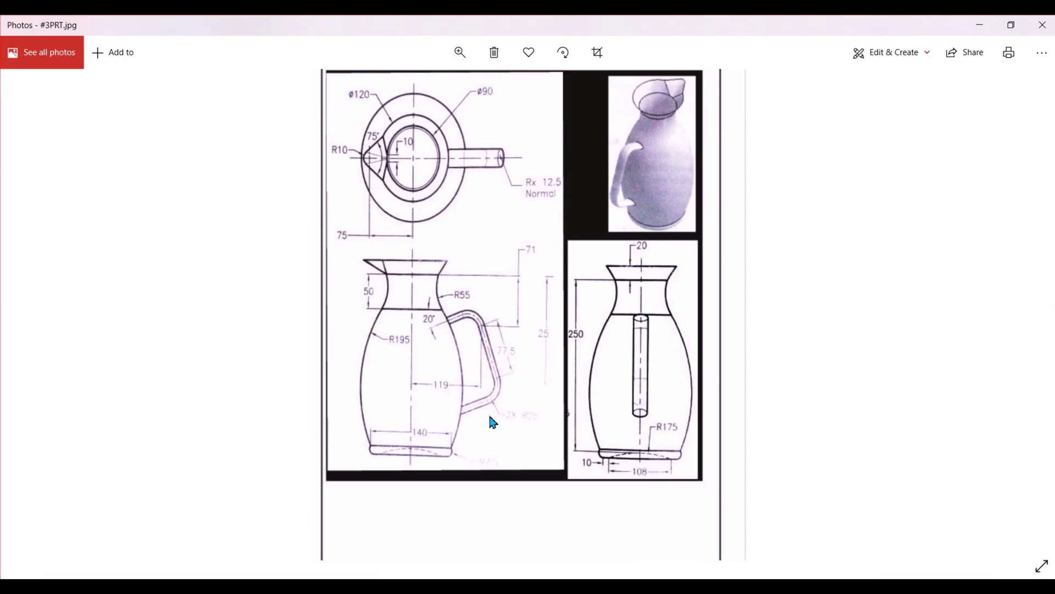
key("alt+Tab")
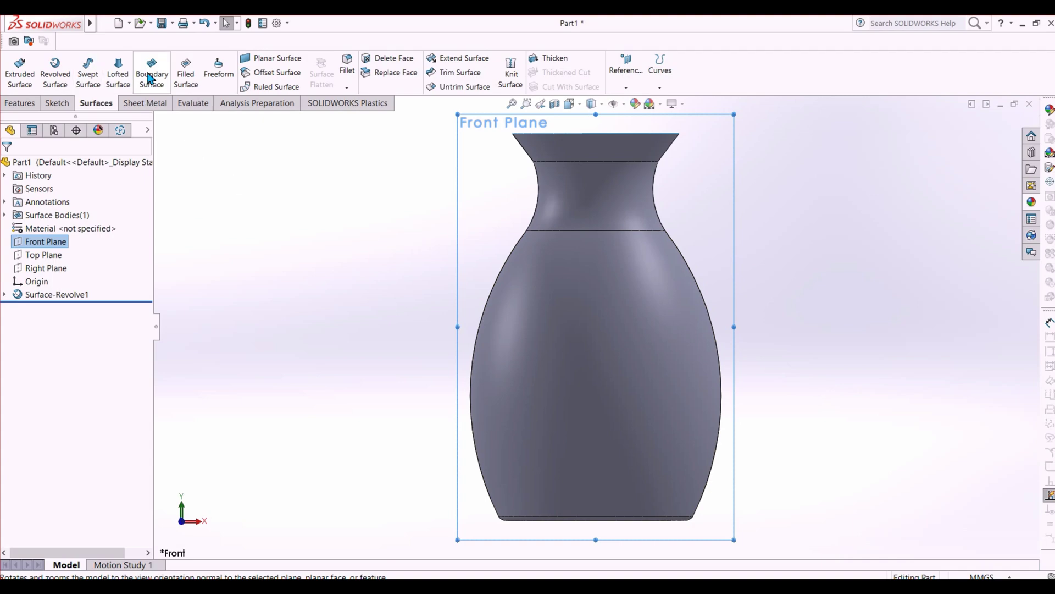
left_click(58, 103)
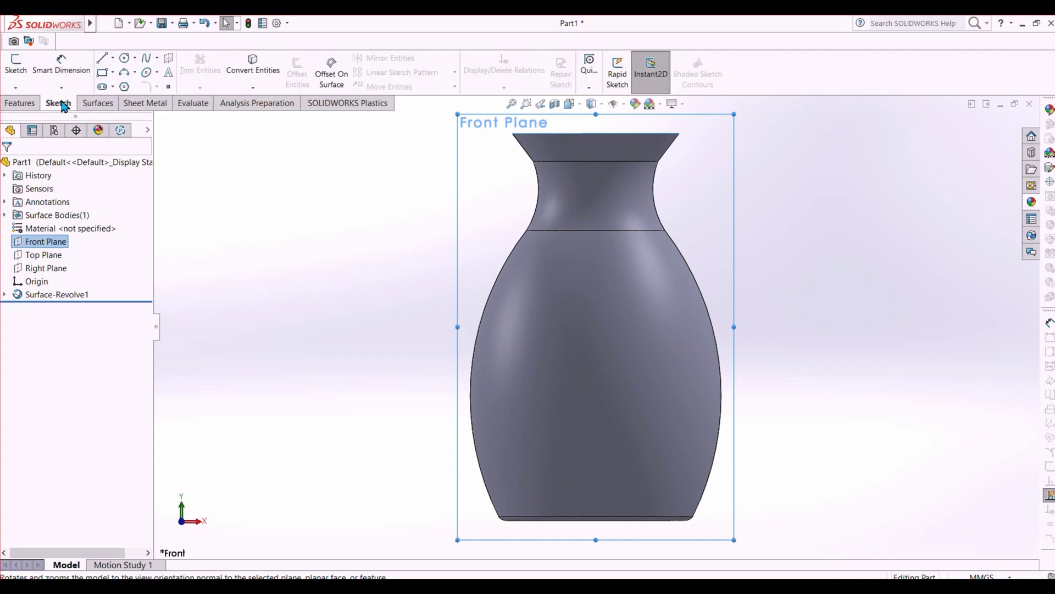
left_click(102, 58)
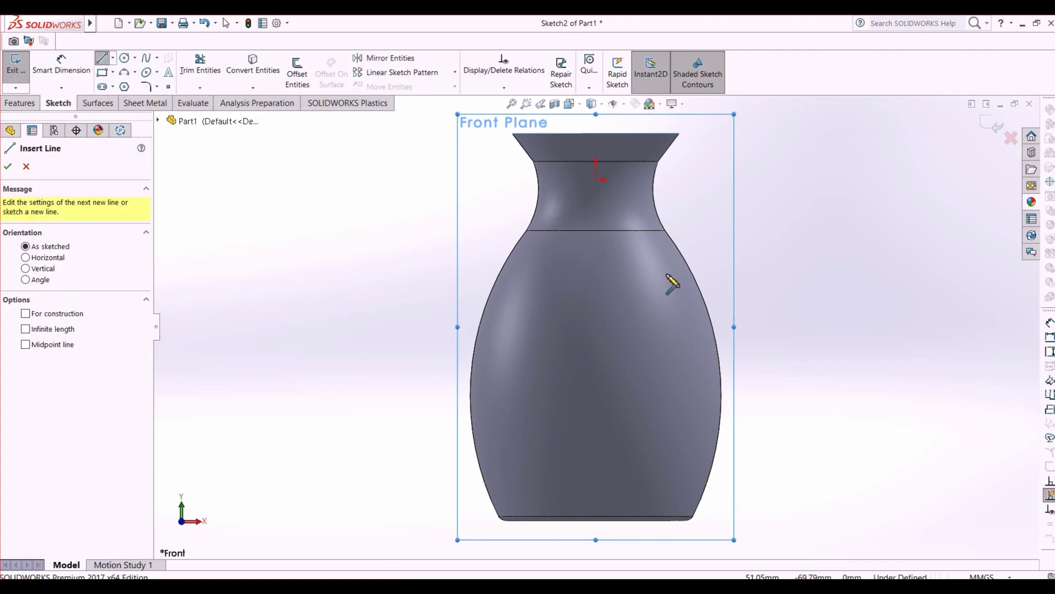
left_click(617, 274)
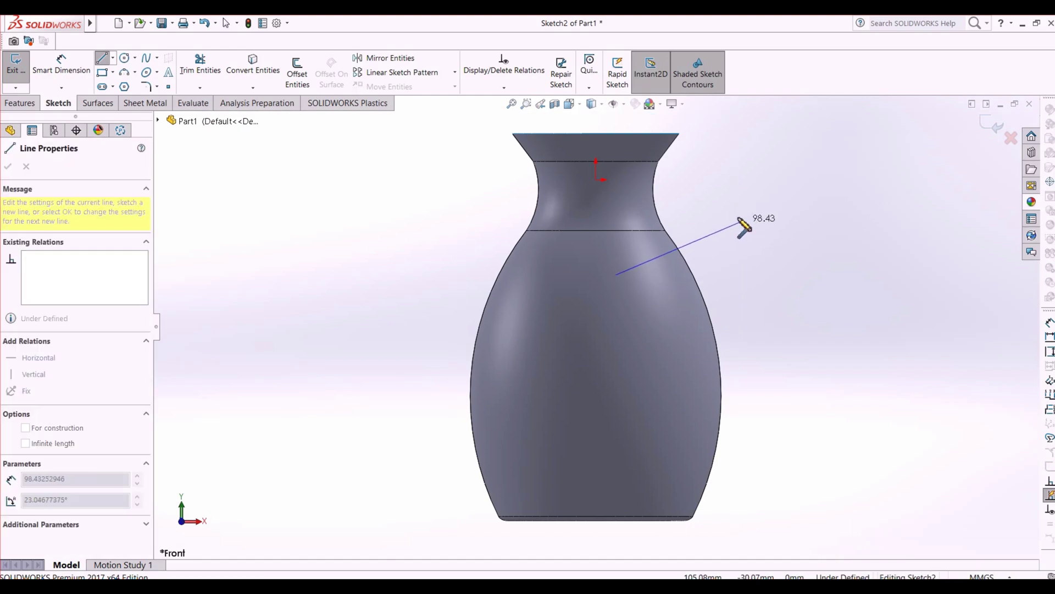
left_click(742, 221)
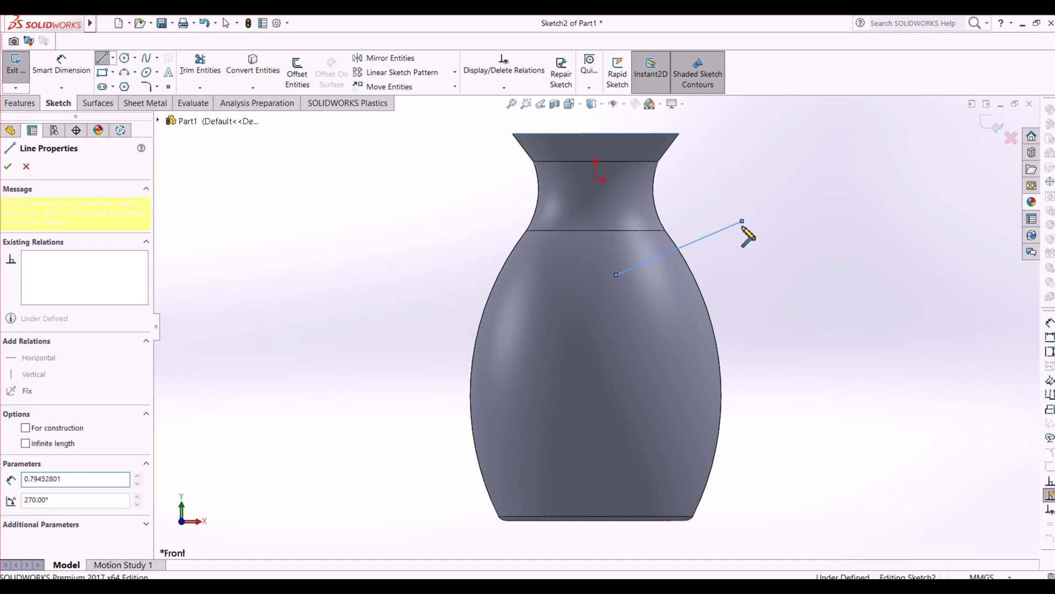
left_click(822, 421)
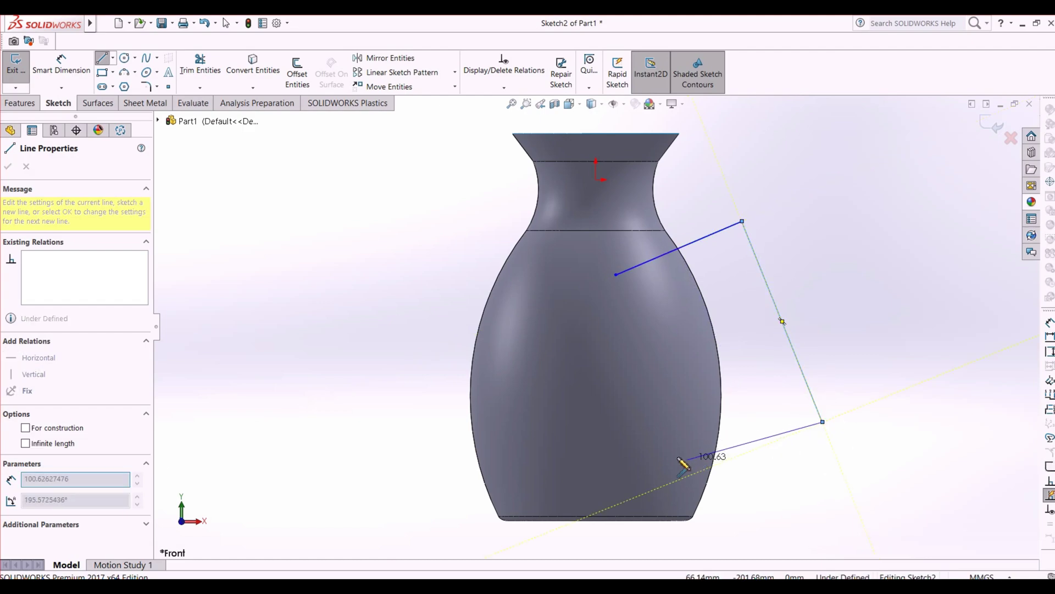
double_click(595, 476)
Step: Fillet both outer corners of the handle path with a 25 mm radius, following the reference drawing
key("alt+Tab")
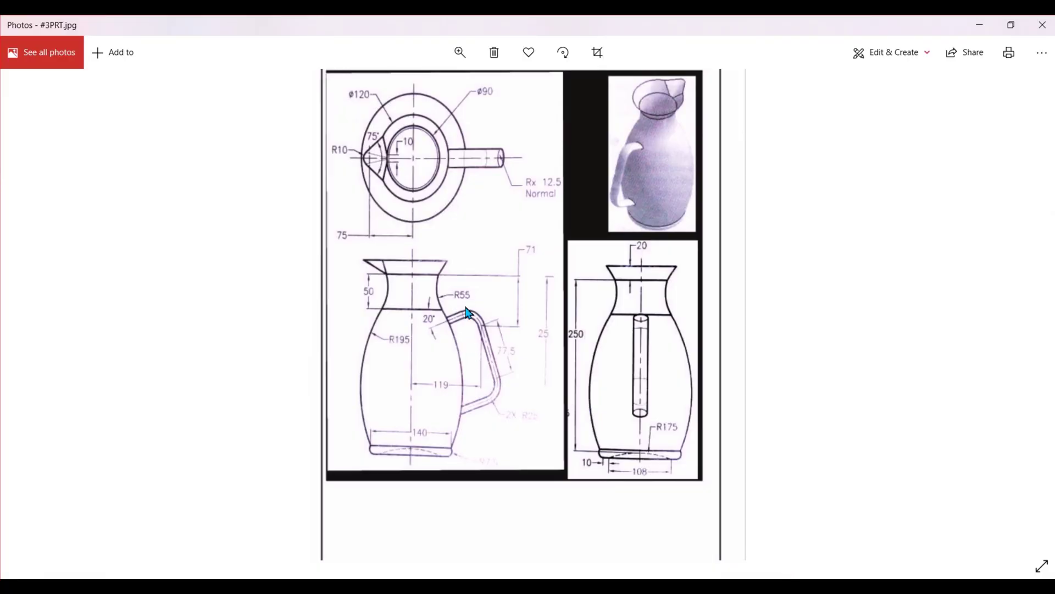
key("alt+Tab")
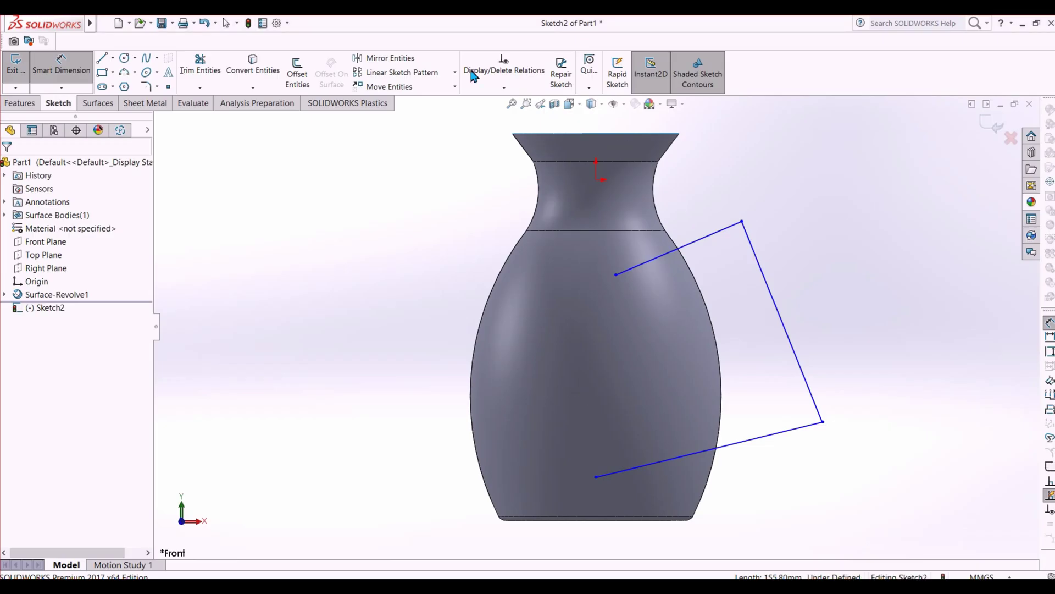
left_click(149, 85)
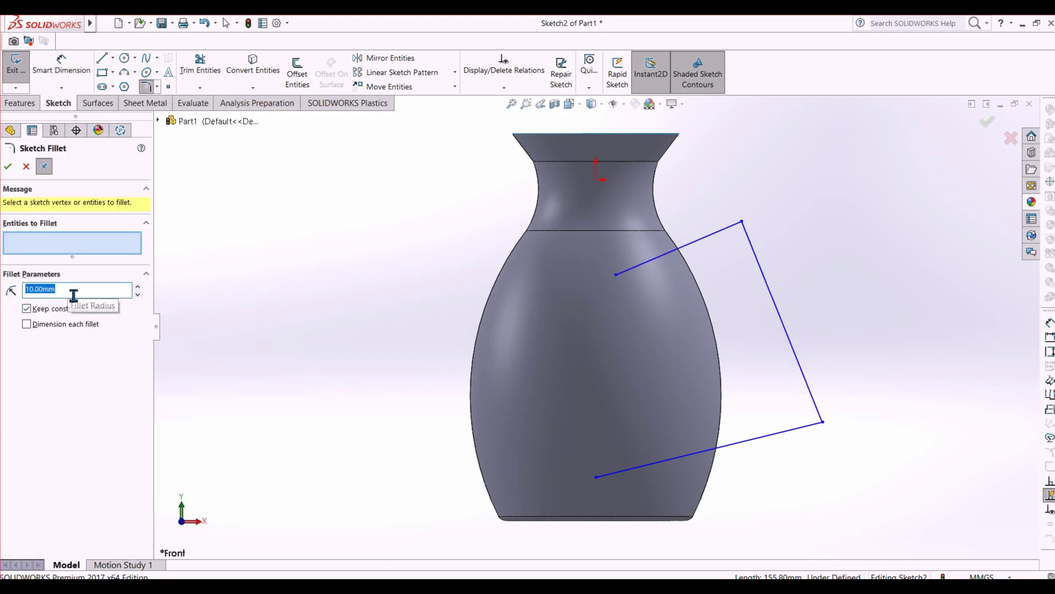
key("alt+Tab")
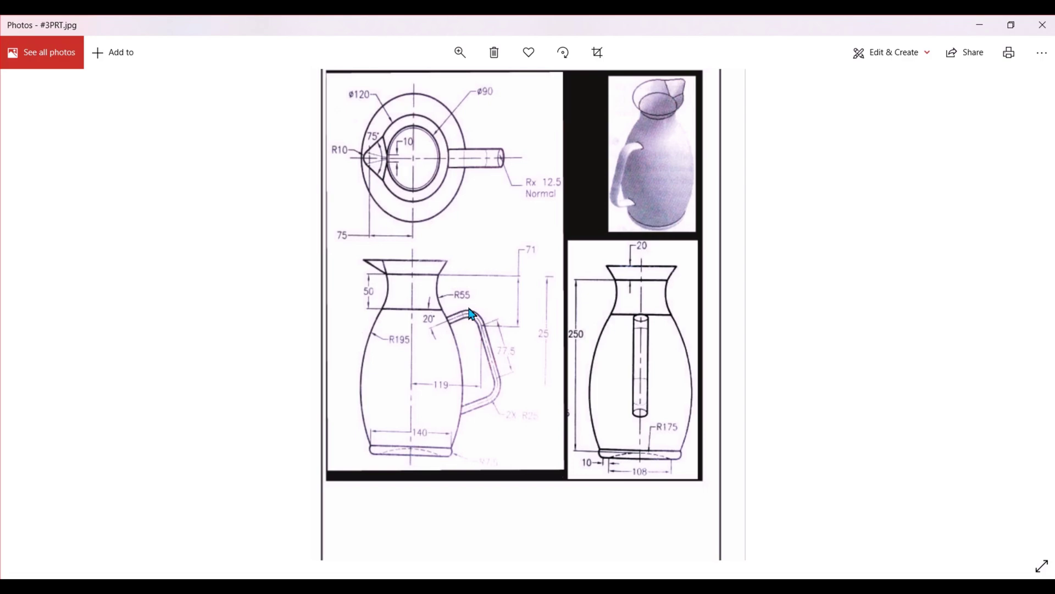
key("alt+Tab")
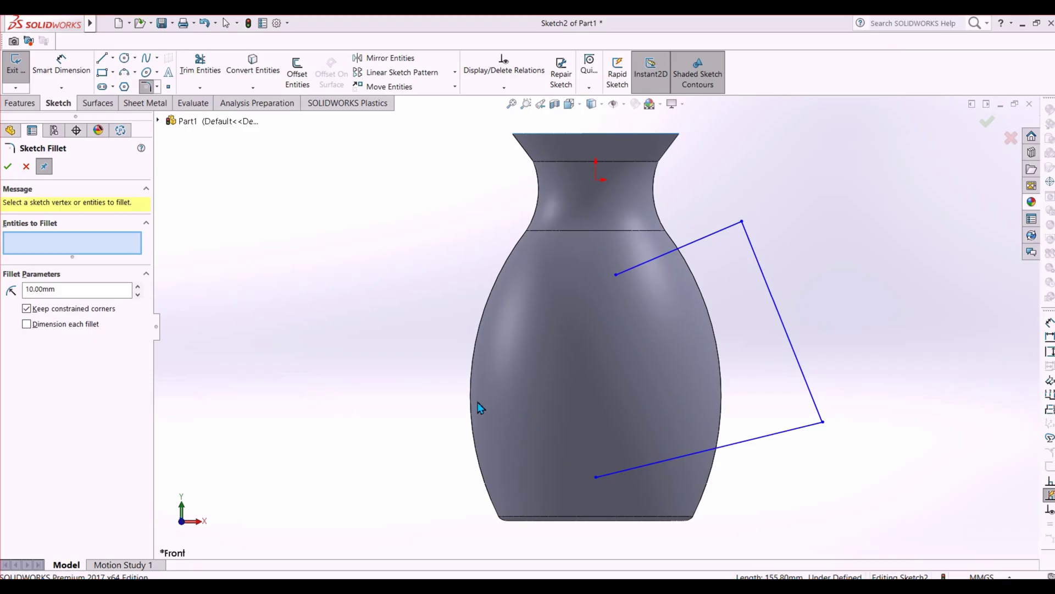
double_click(77, 291)
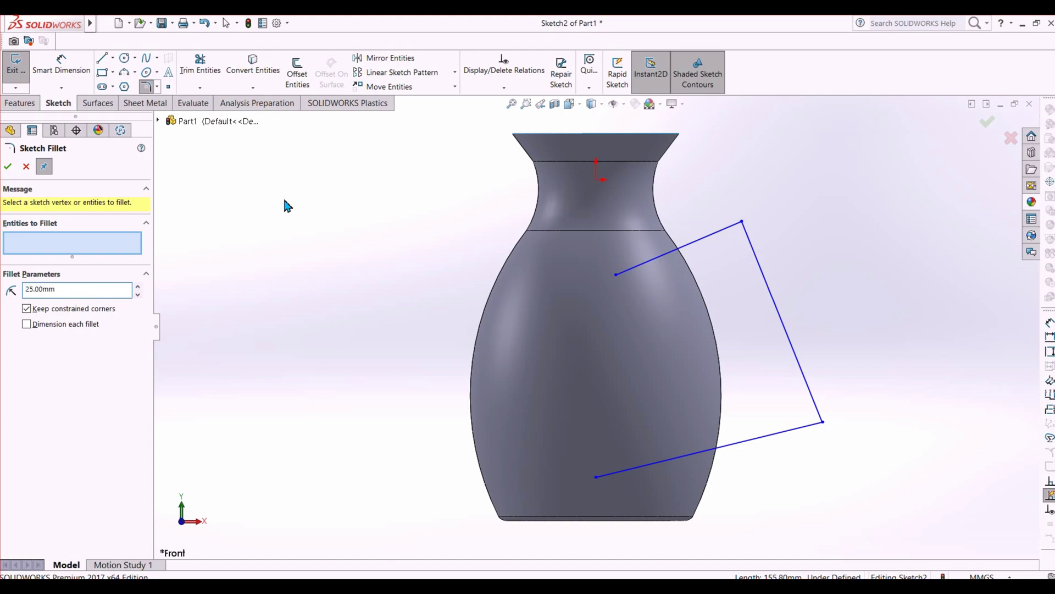
left_click(740, 219)
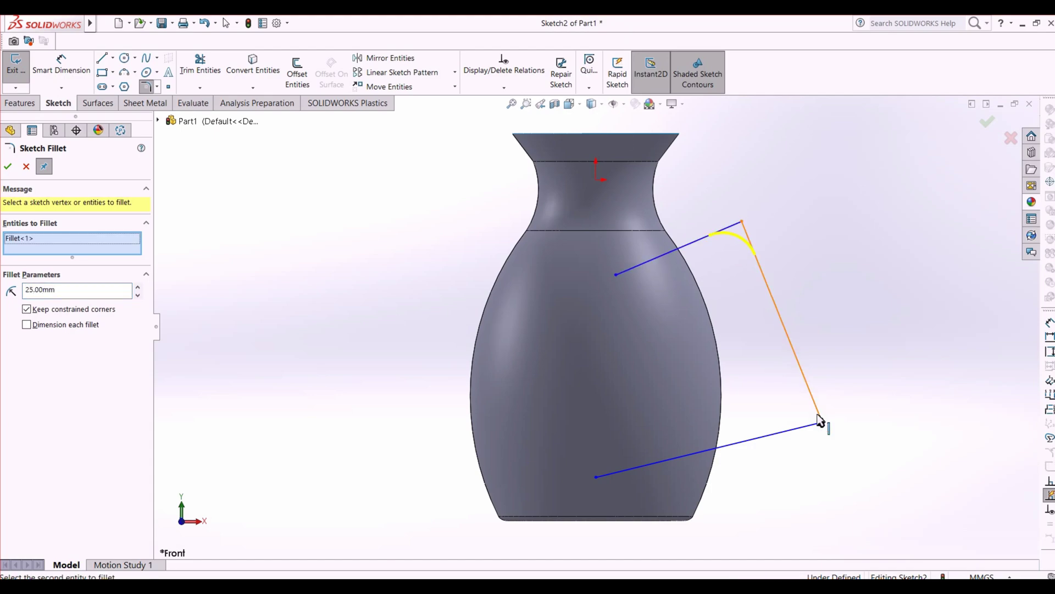
left_click(823, 422)
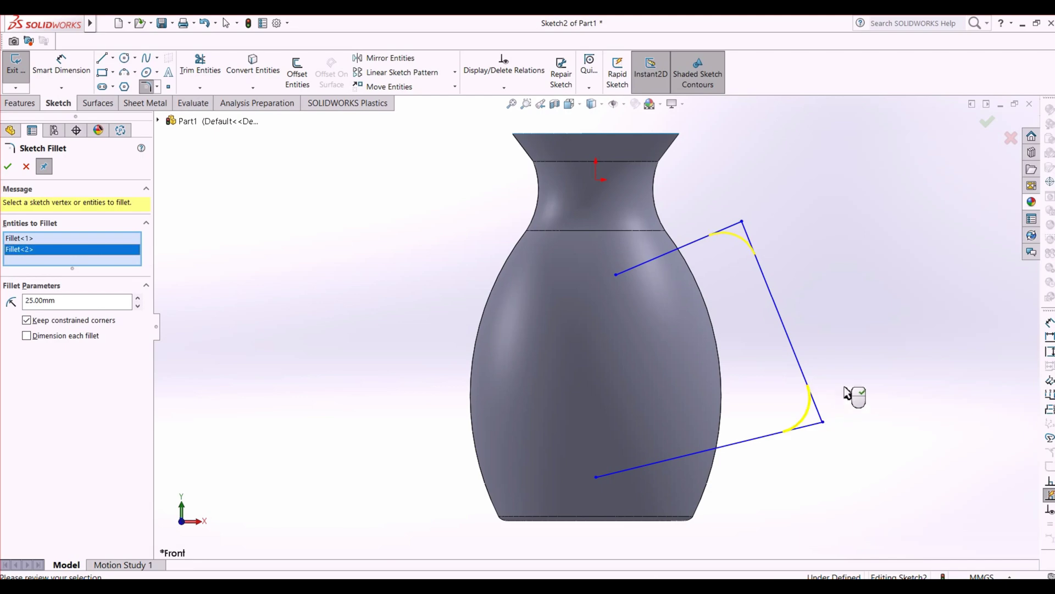
left_click(988, 123)
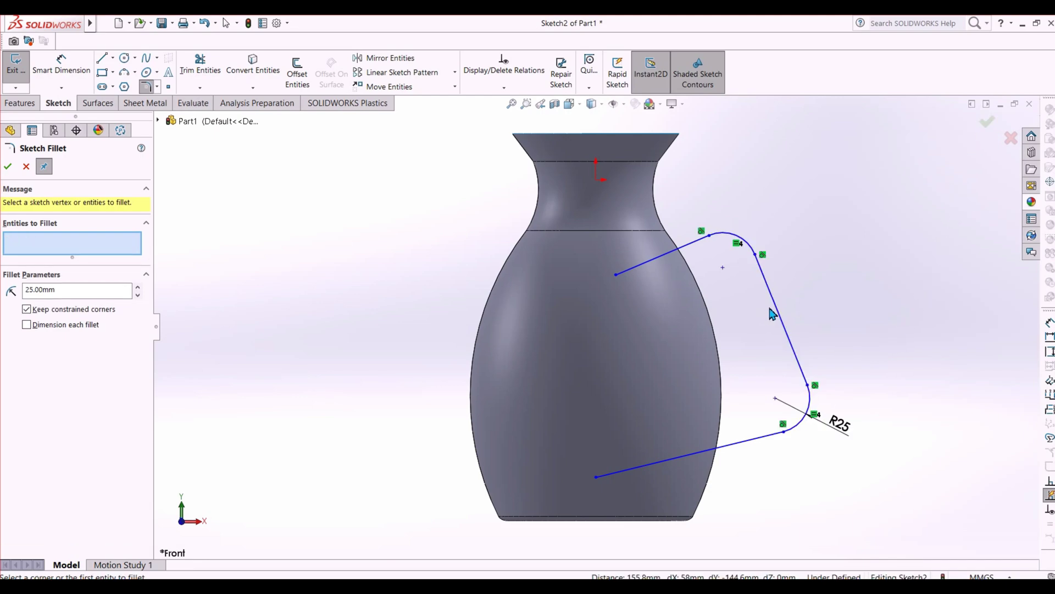
Step: Dimension the straight middle segment of the handle path as 77.5 mm along its slope
right_click_drag(891, 509, 890, 477)
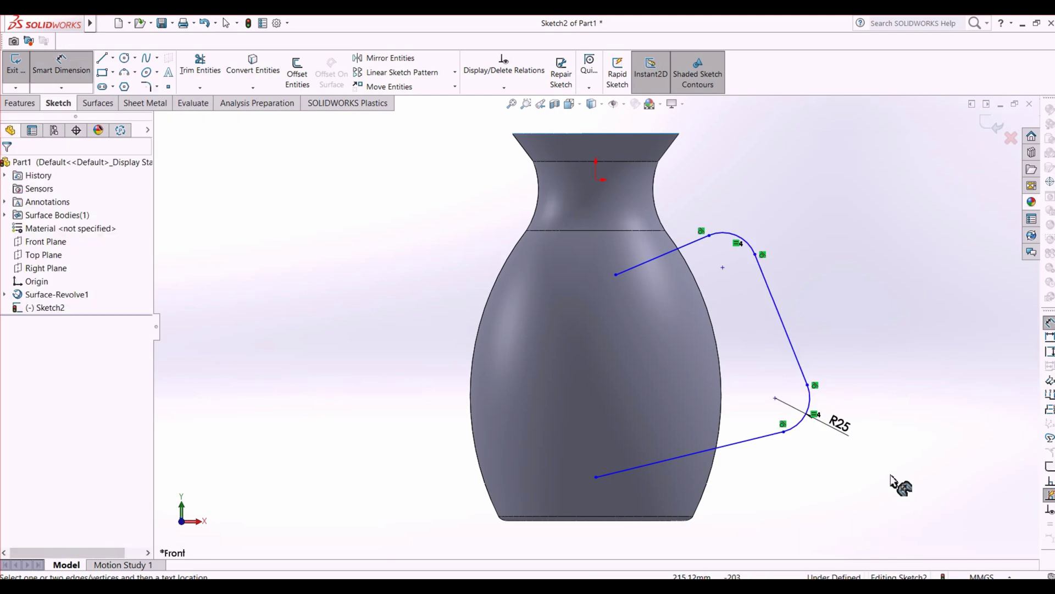
left_click(777, 310)
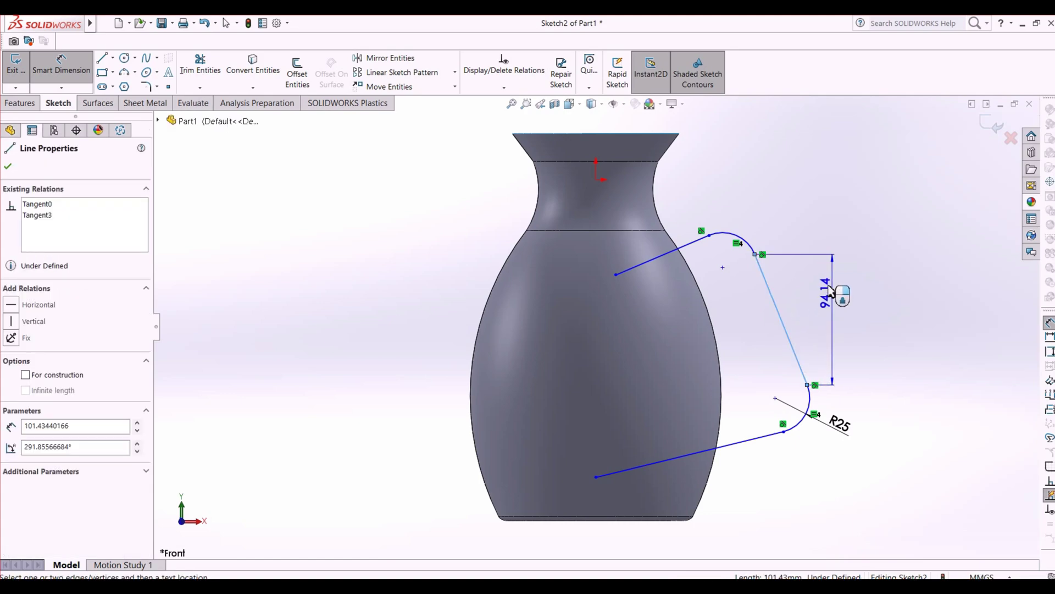
left_click(839, 244)
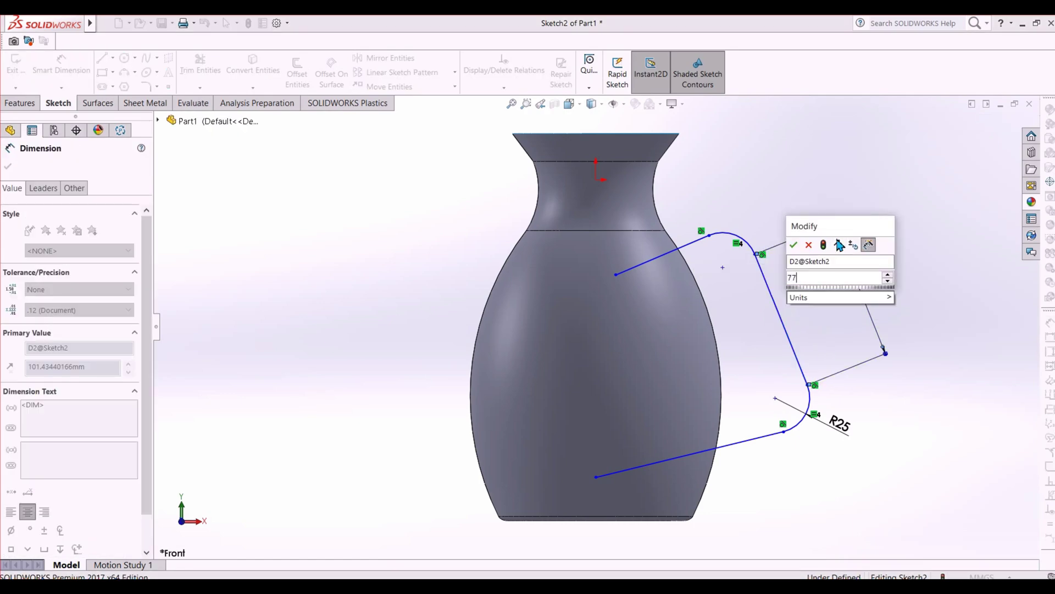
type("77.5")
key("Return")
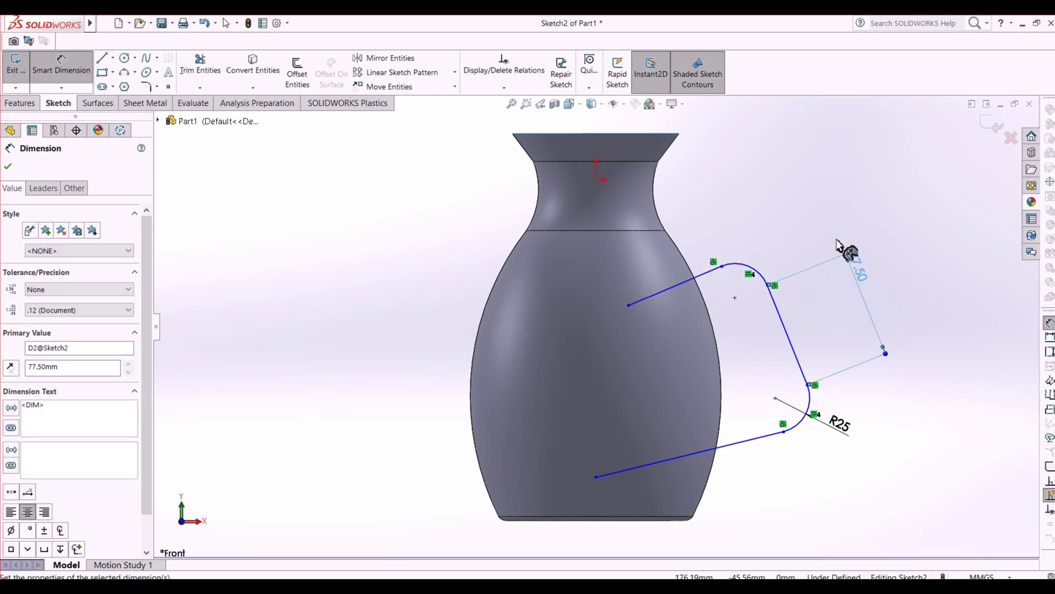
Step: Dimension the angle between the jug's horizontal neck-to-body edge and the handle's upper line as 20 degrees, per the reference drawing
left_click(640, 299)
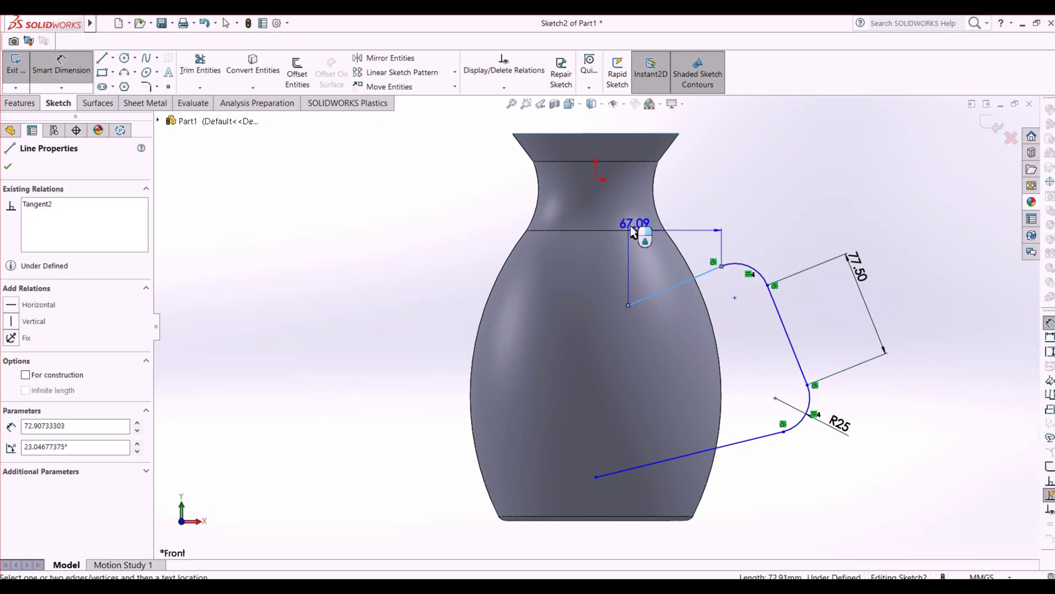
left_click(631, 231)
left_click(636, 250)
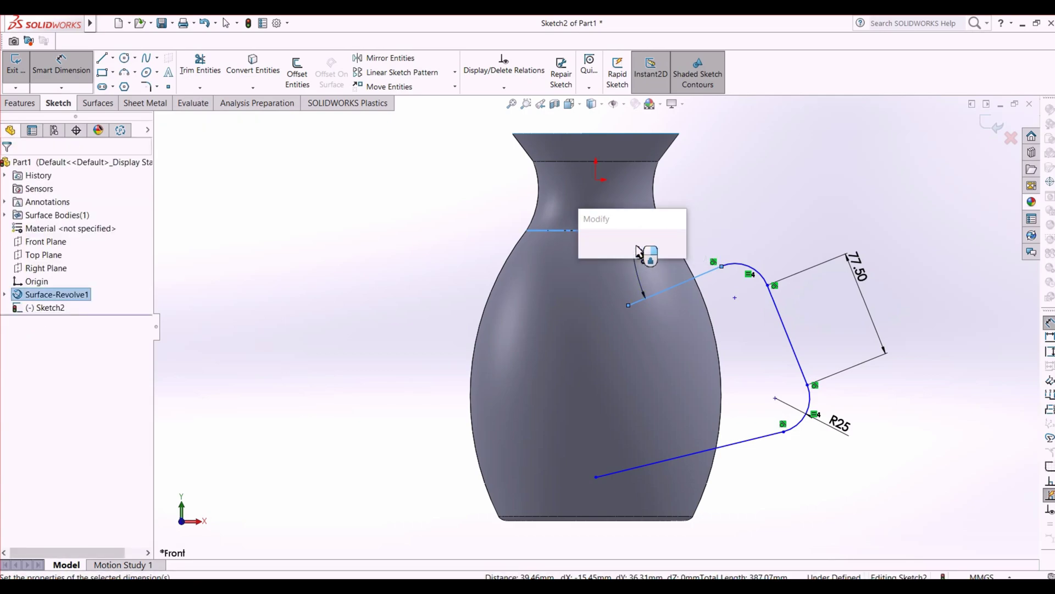
key("alt+Tab")
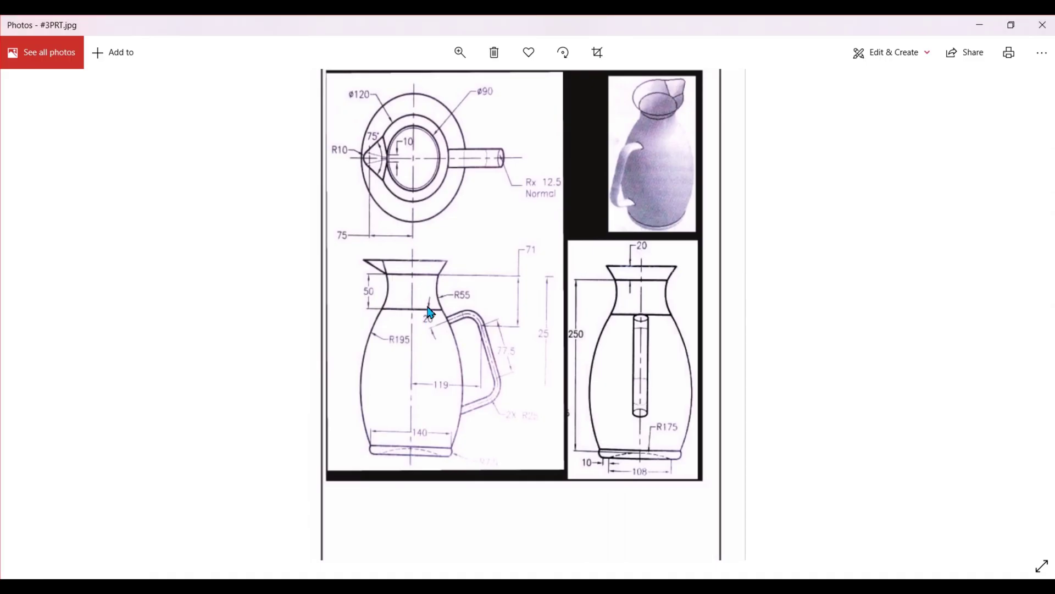
key("alt+Tab")
type("5")
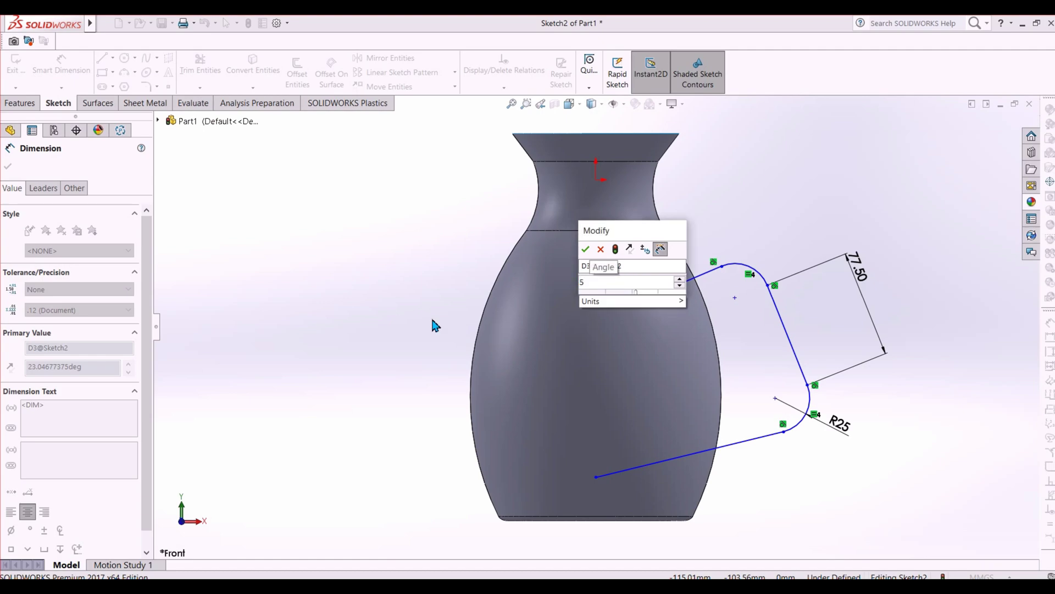
key("BackSpace")
type("20")
key("Return")
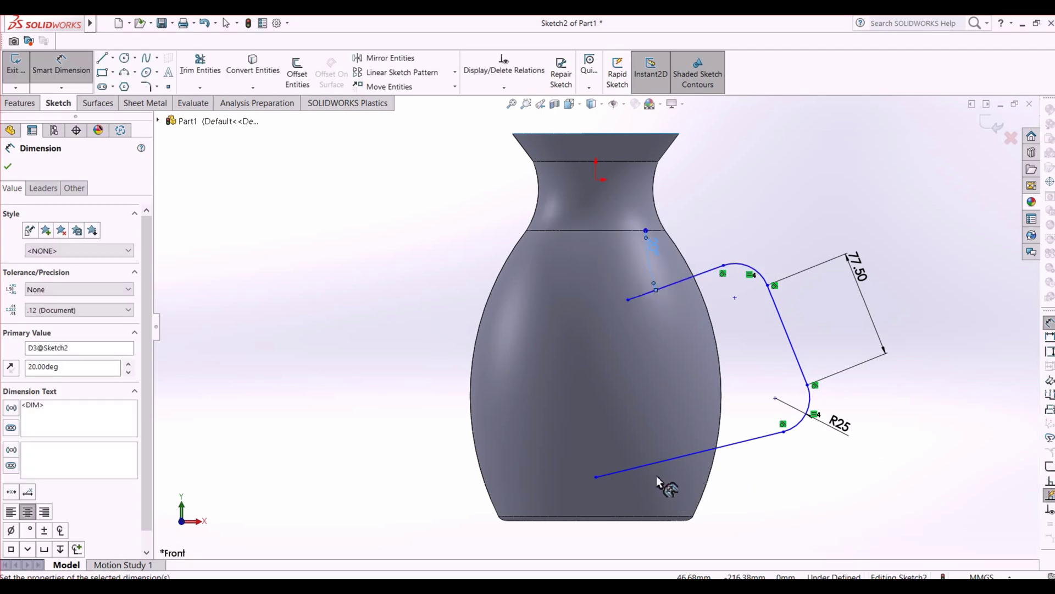
Step: Dimension the vertical distance from the jug's rim-to-neck edge to the upper end of the handle's middle segment as 71 mm, per the reference drawing
key("alt+Tab")
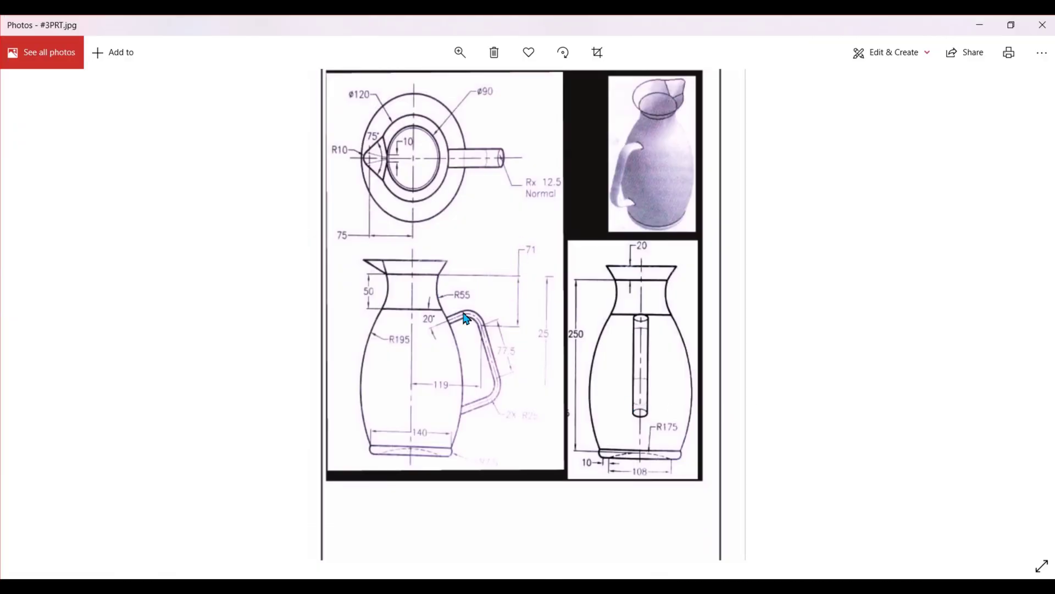
key("alt+Tab")
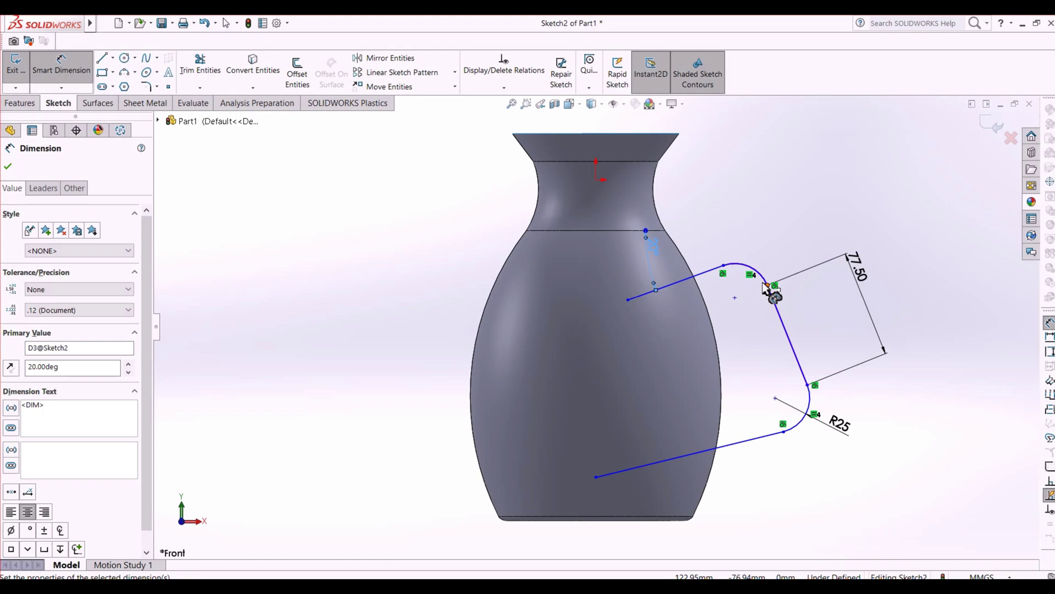
left_click(767, 286)
left_click(629, 160)
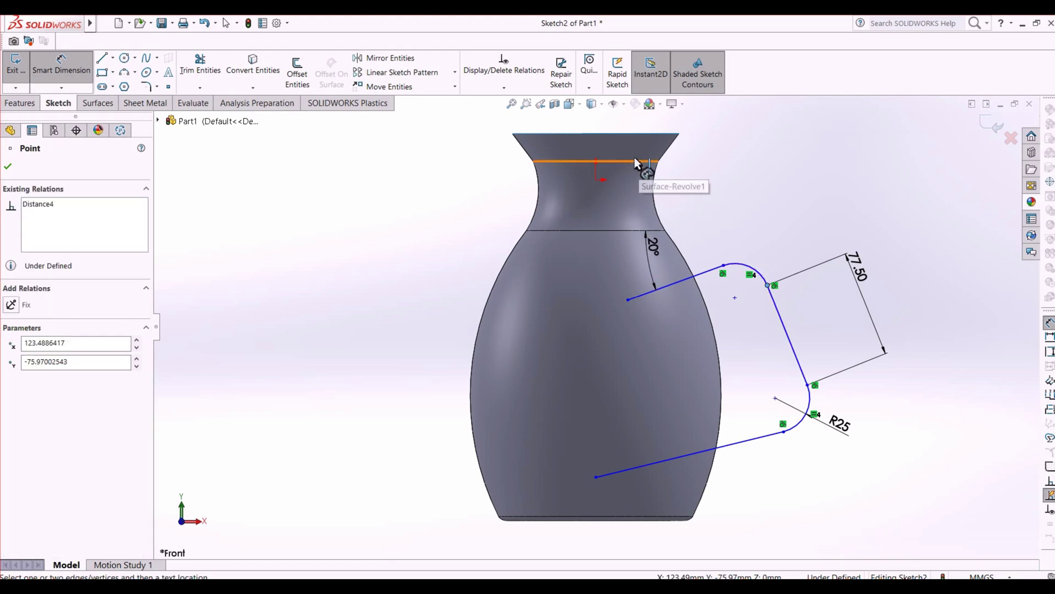
left_click(876, 187)
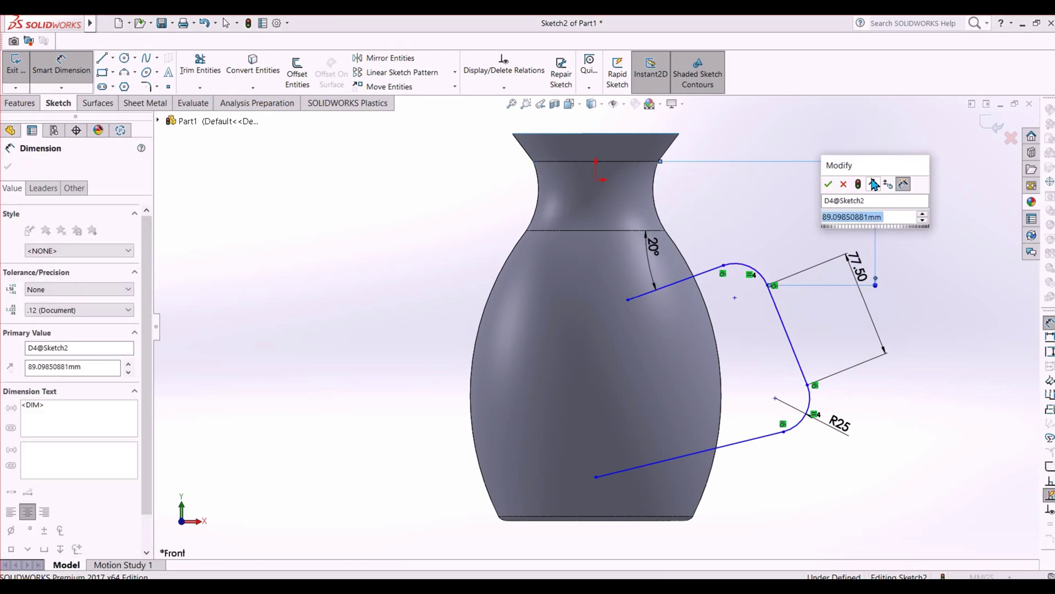
type("71")
key("Return")
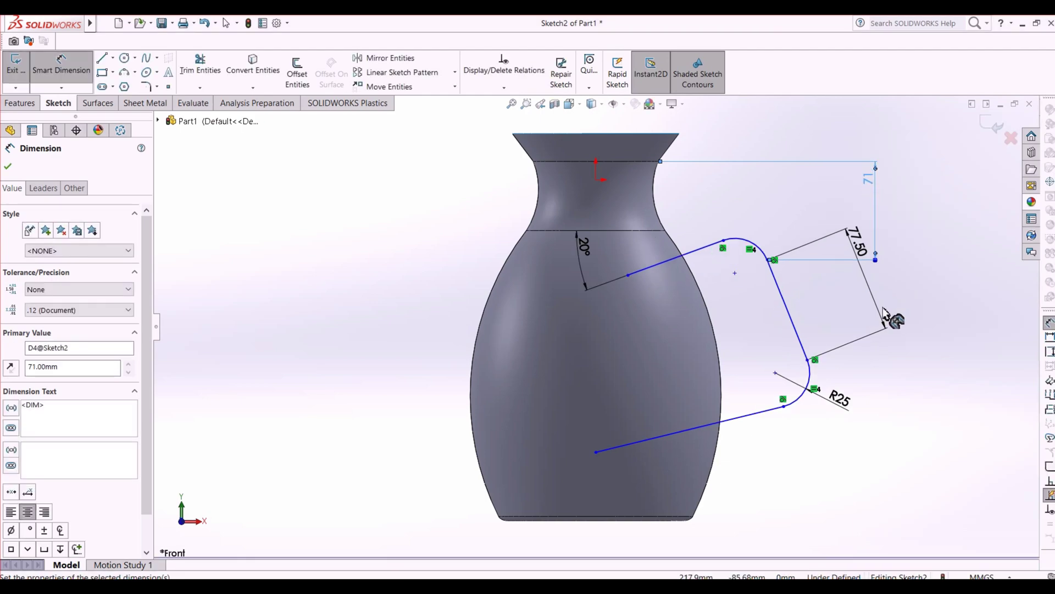
Step: Dimension the horizontal distance from the origin to the upper end of the handle's middle segment as 119 mm, per the reference drawing
key("alt+Tab")
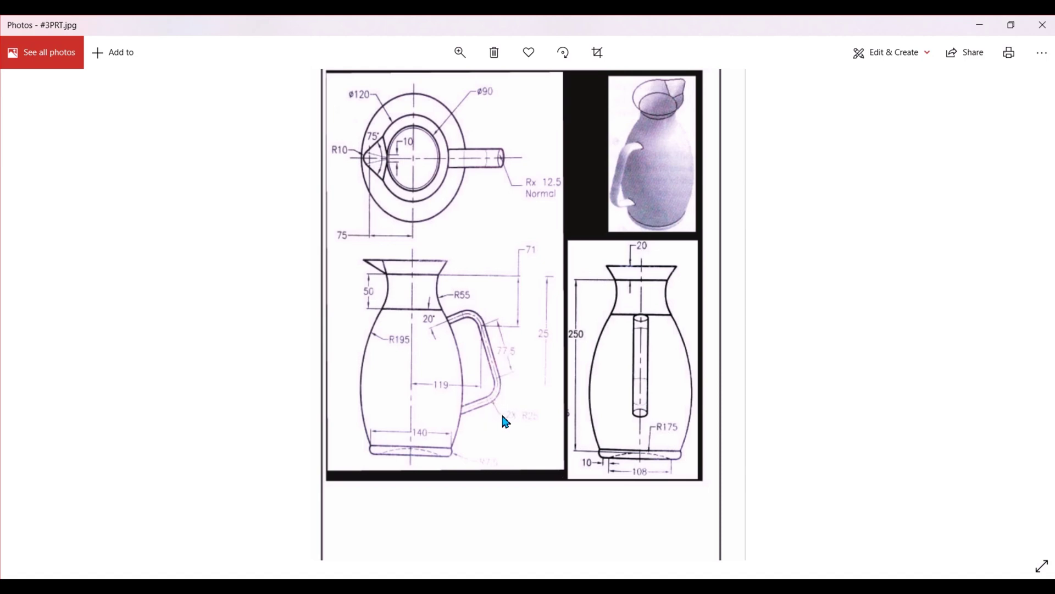
key("alt+Tab")
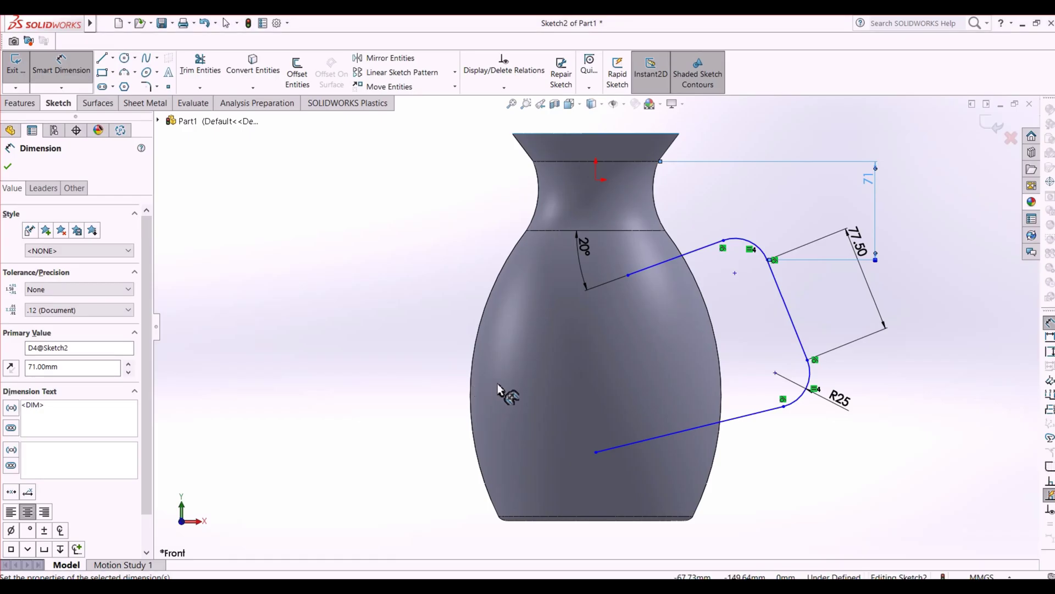
key("alt+Tab")
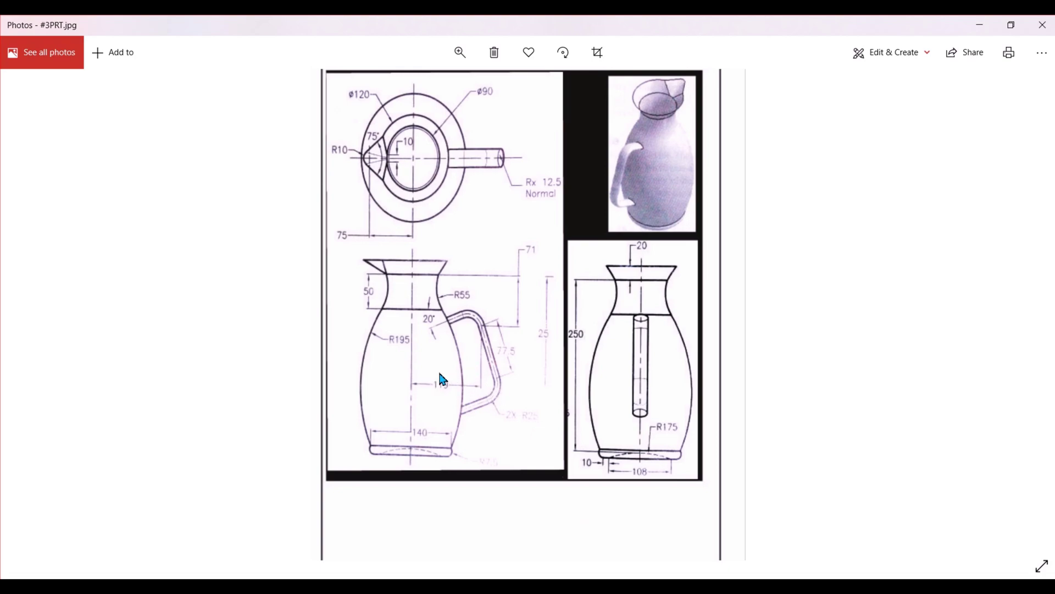
key("alt+Tab")
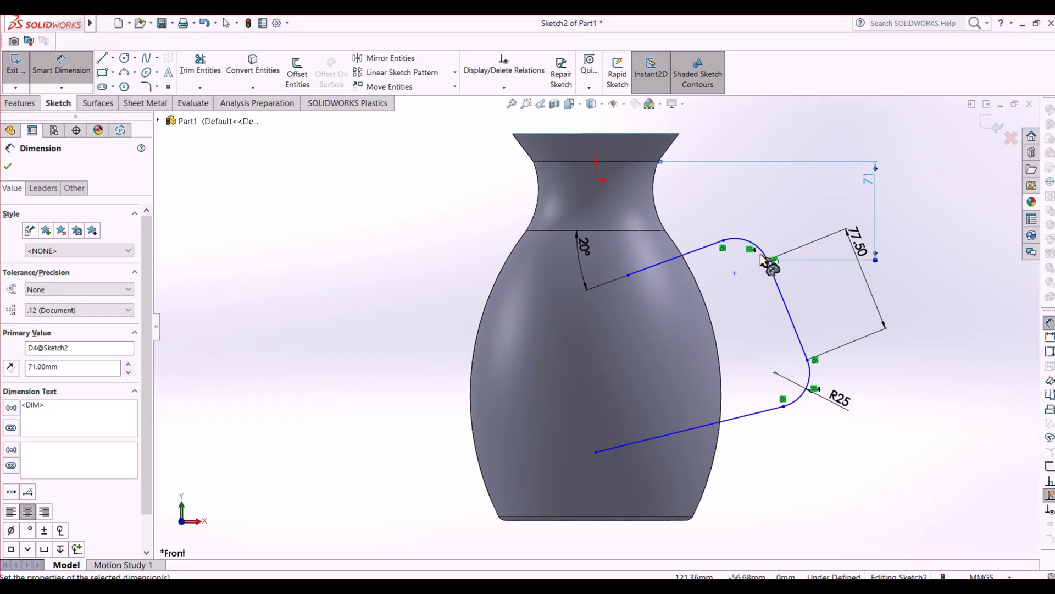
left_click(768, 260)
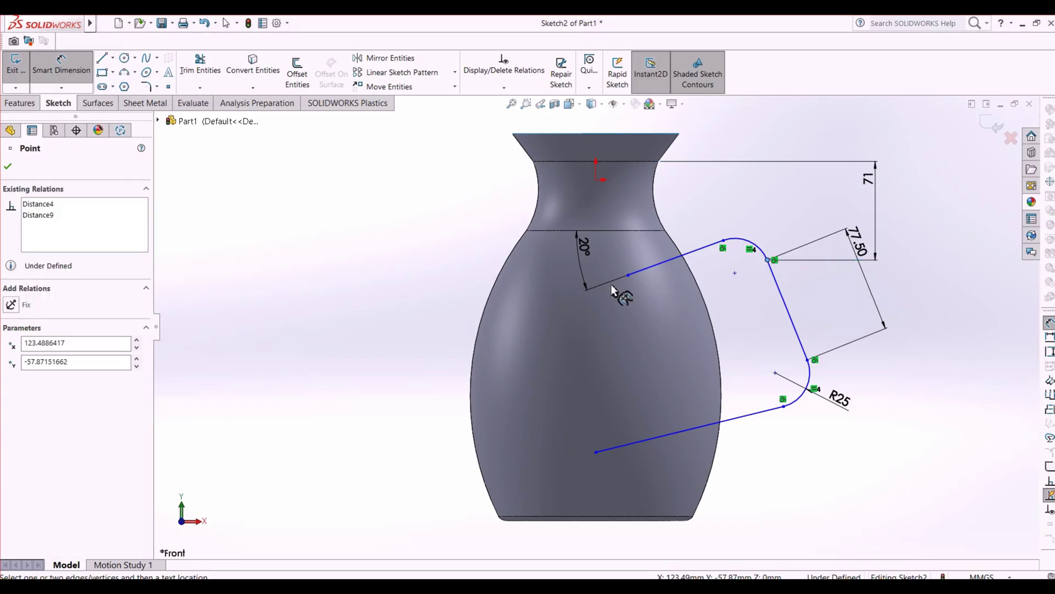
left_click(596, 179)
left_click(619, 324)
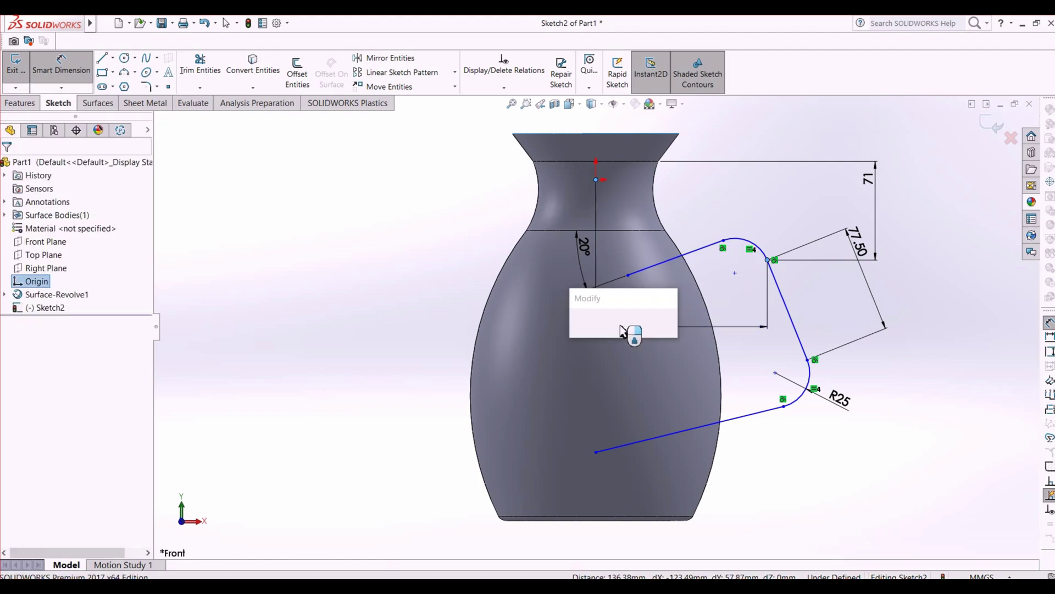
key("Return")
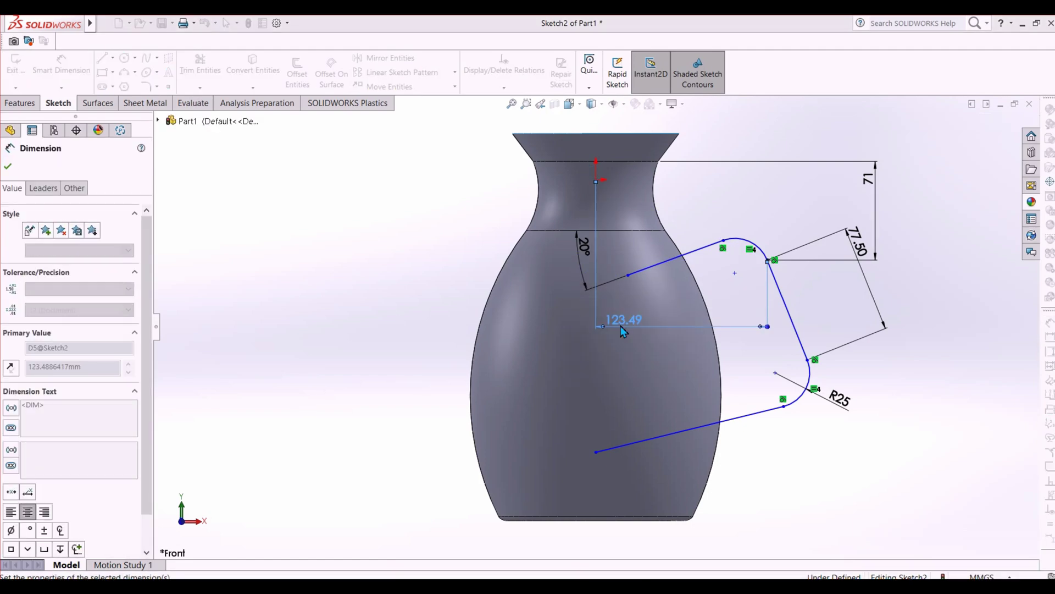
Step: Dimension the horizontal distance from the origin to the point where the lower fillet meets the handle's lower line as 119 mm
key("alt+Tab")
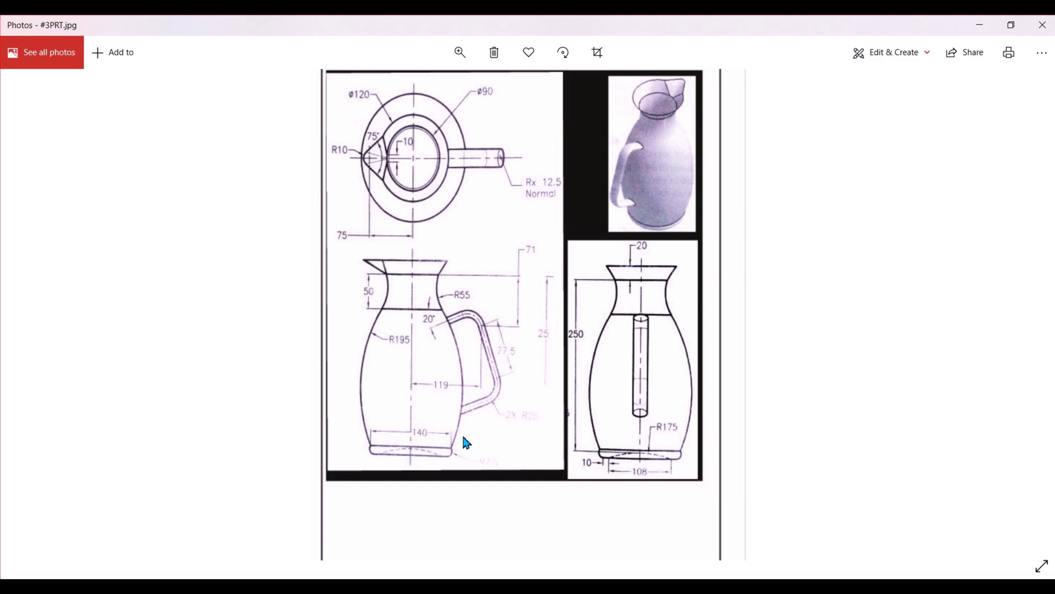
key("alt+Tab")
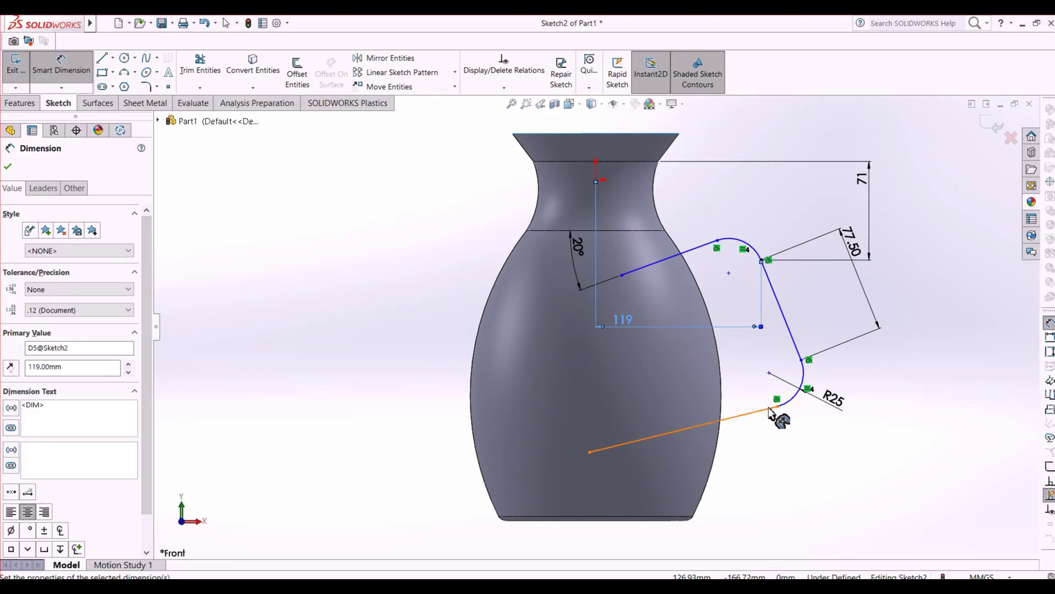
left_click(776, 406)
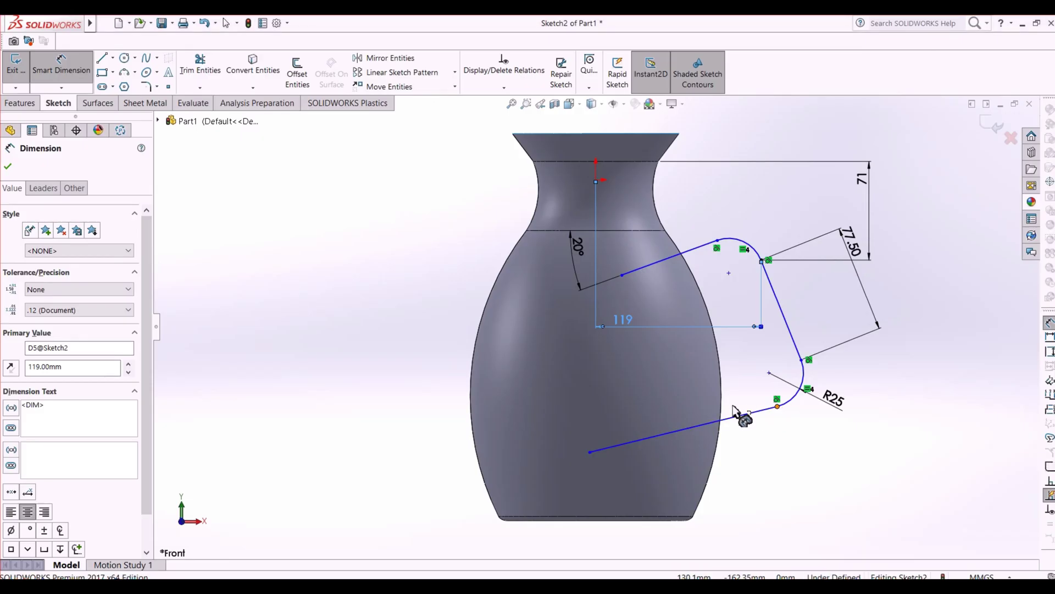
left_click(595, 179)
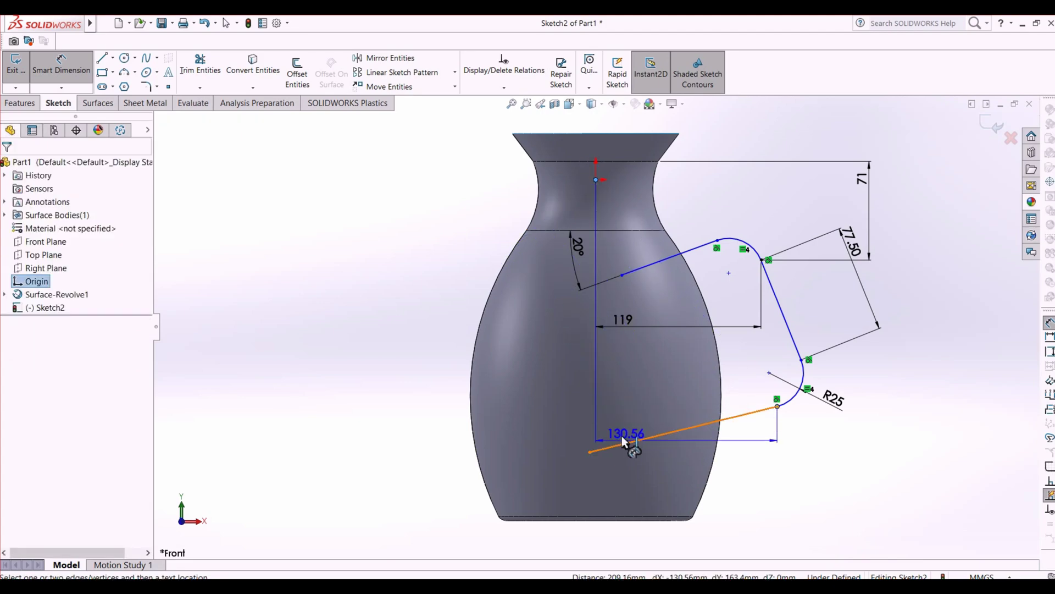
left_click(616, 410)
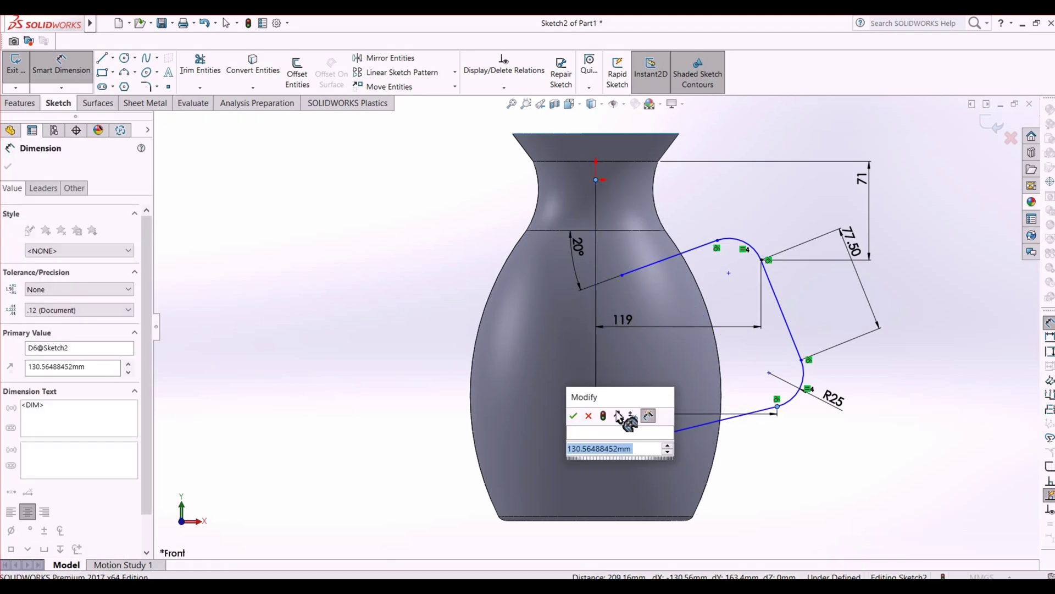
type("119")
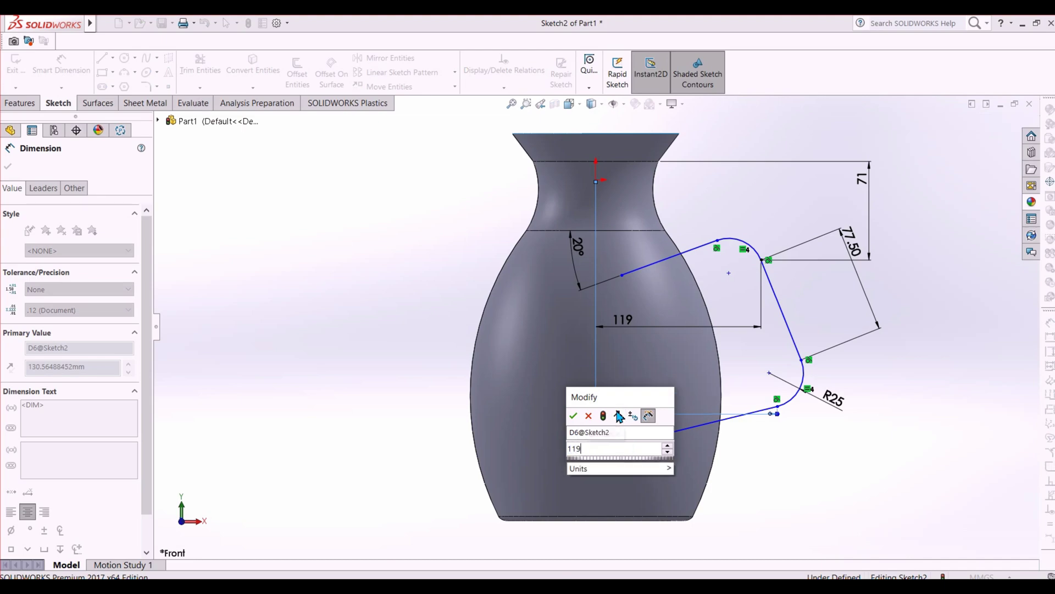
key("Return")
Step: Dimension the angle between the handle's lower line and the jug's bottom edge as 20 degrees, reposition the dimension, and exit the sketch
key("alt+Tab")
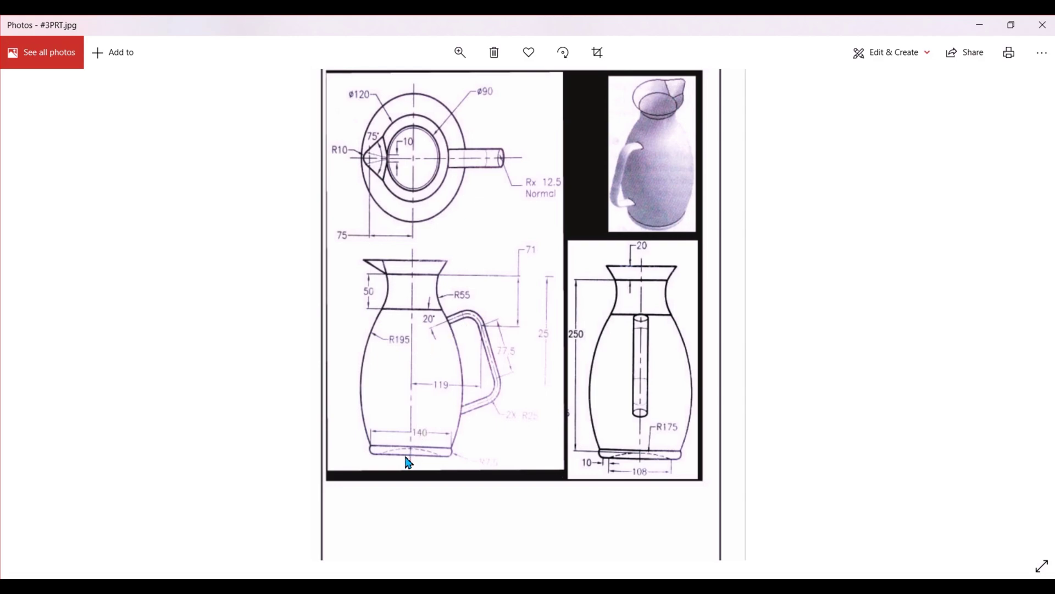
key("alt+Tab")
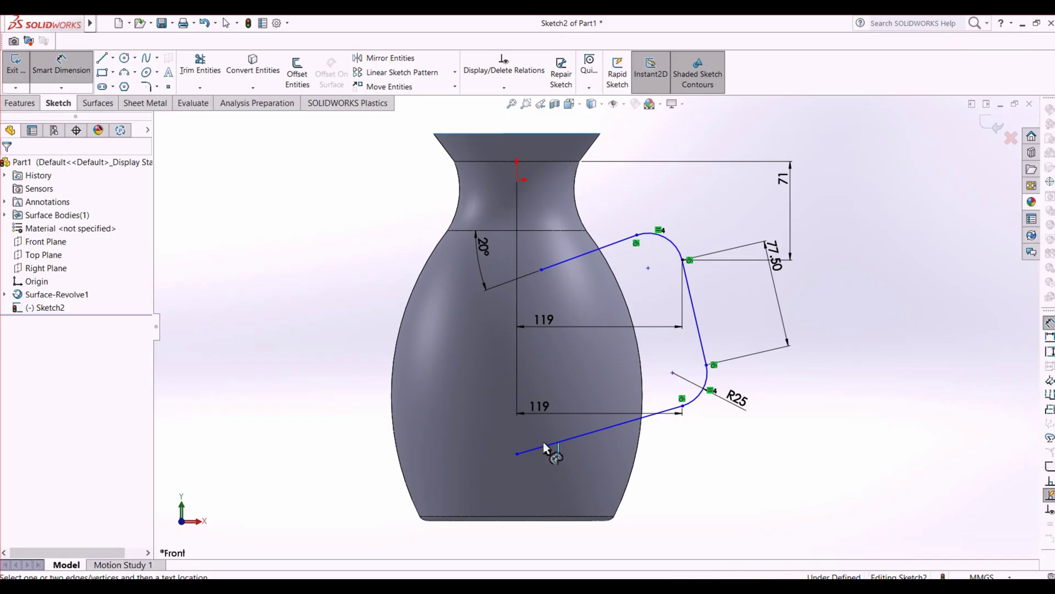
left_click(539, 439)
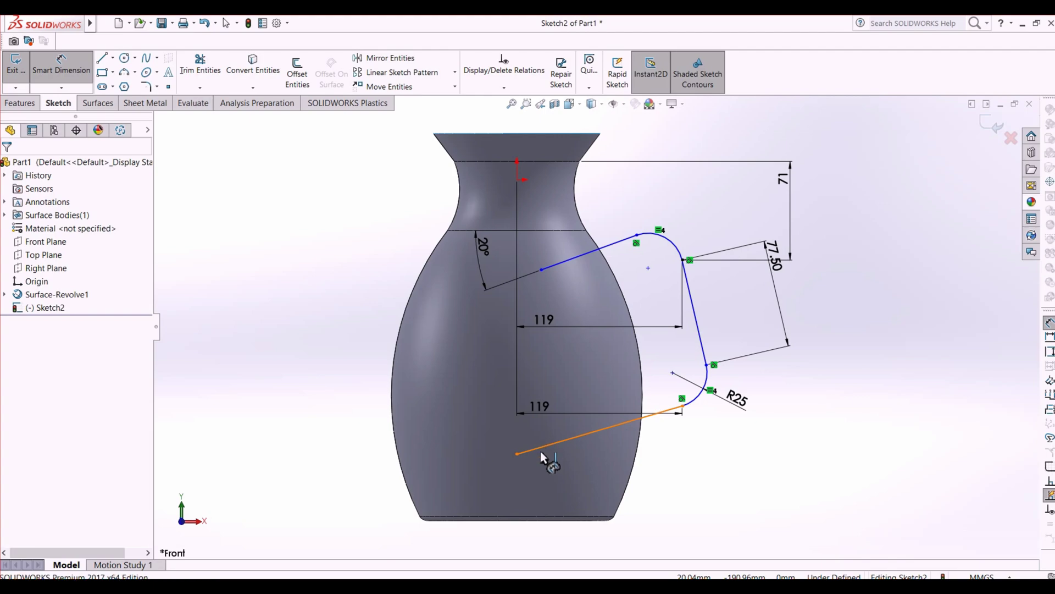
left_click(539, 520)
left_click(672, 474)
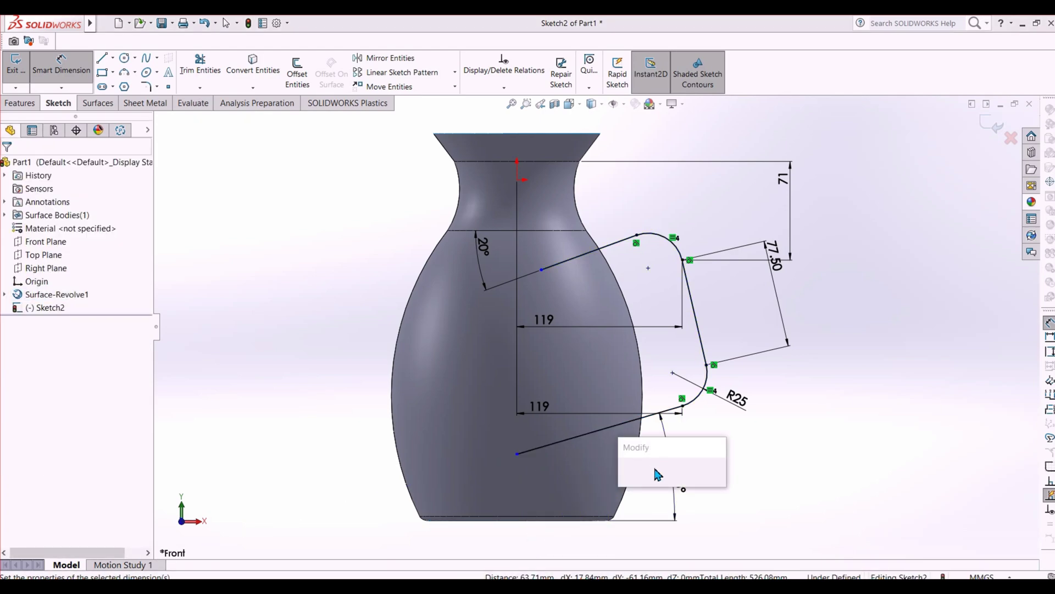
type("20")
key("Return")
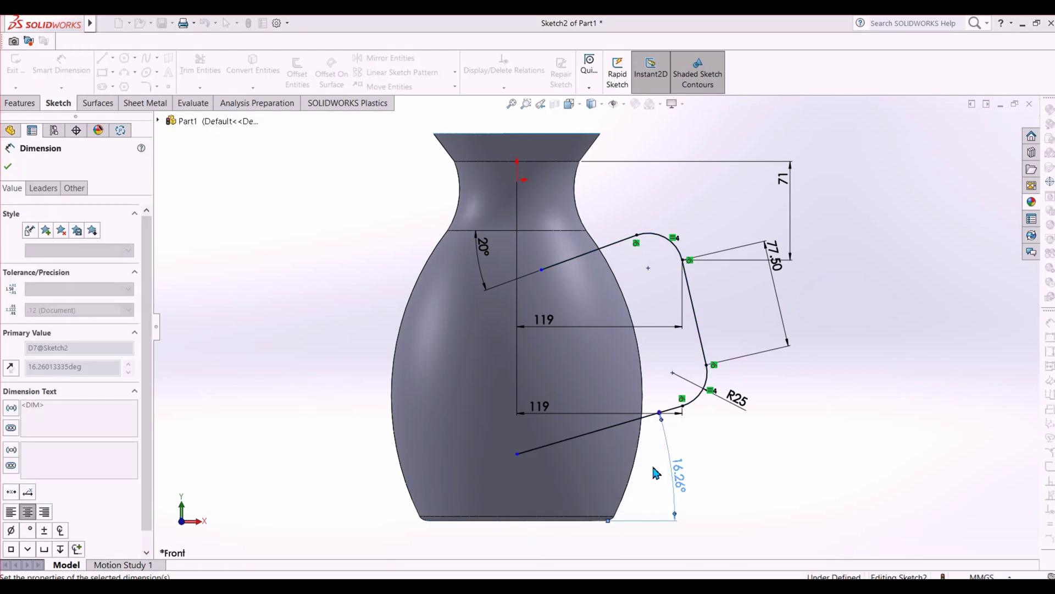
left_click_drag(751, 471, 584, 517)
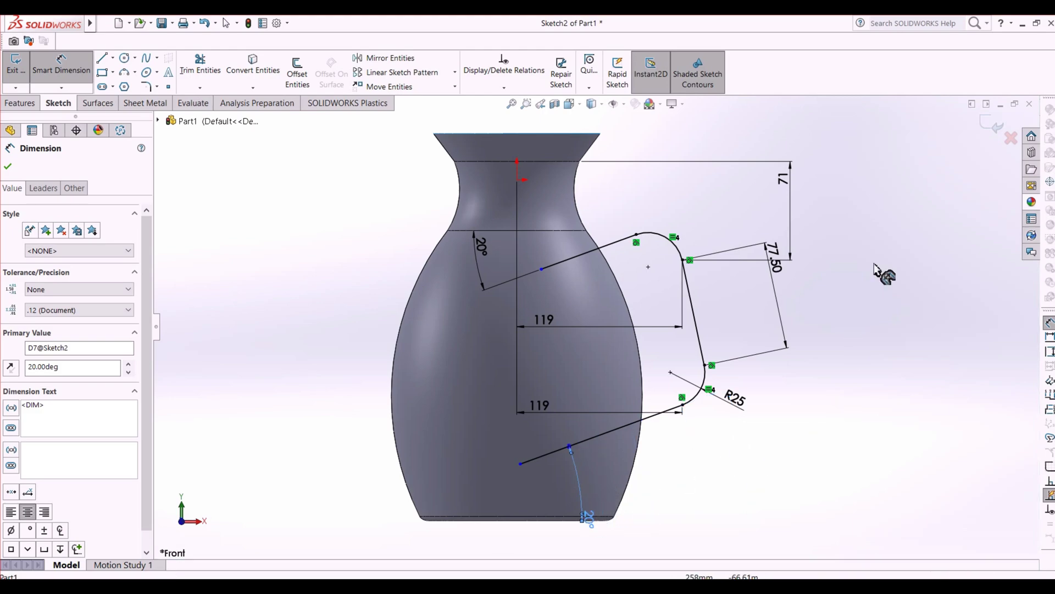
left_click(994, 128)
Step: Create a reference plane perpendicular to the handle path's straight middle segment and coincident with the lower fillet's centre point
scroll(711, 340, "up", 3)
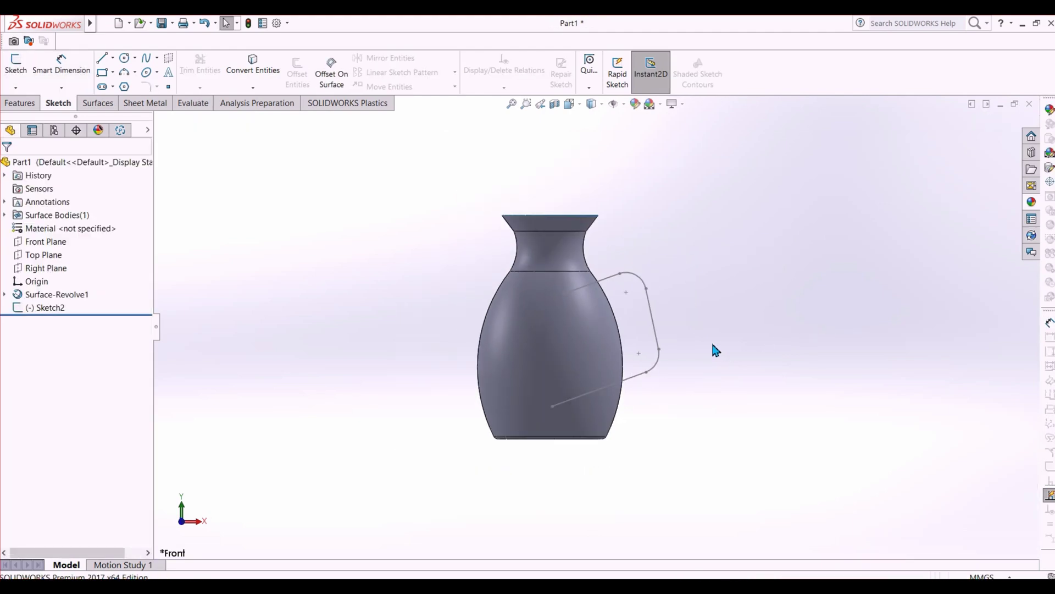
scroll(711, 341, "down", 2)
mouse_move(706, 346)
middle_mouse_down()
mouse_move(611, 336)
mouse_move(641, 333)
mouse_move(599, 340)
middle_mouse_up()
key("alt+Tab")
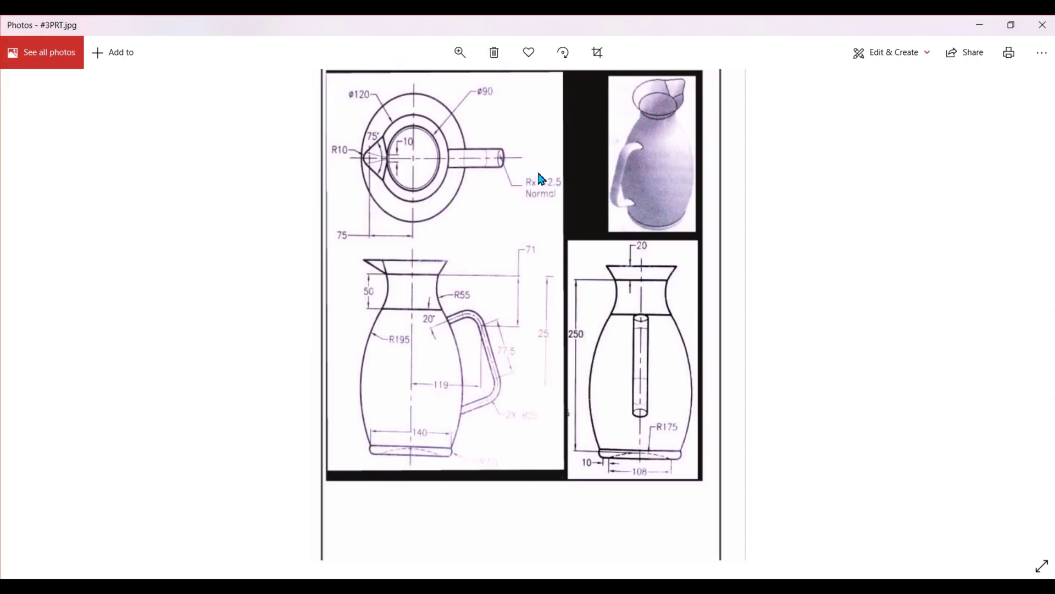
key("alt+Tab")
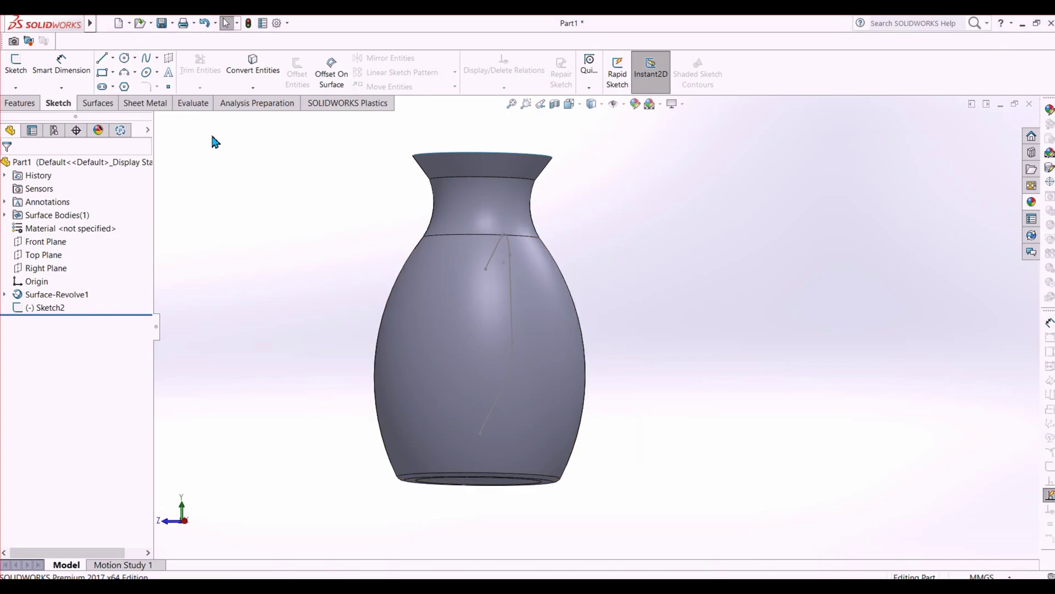
mouse_move(207, 229)
middle_mouse_down()
mouse_move(295, 253)
mouse_move(309, 244)
middle_mouse_up()
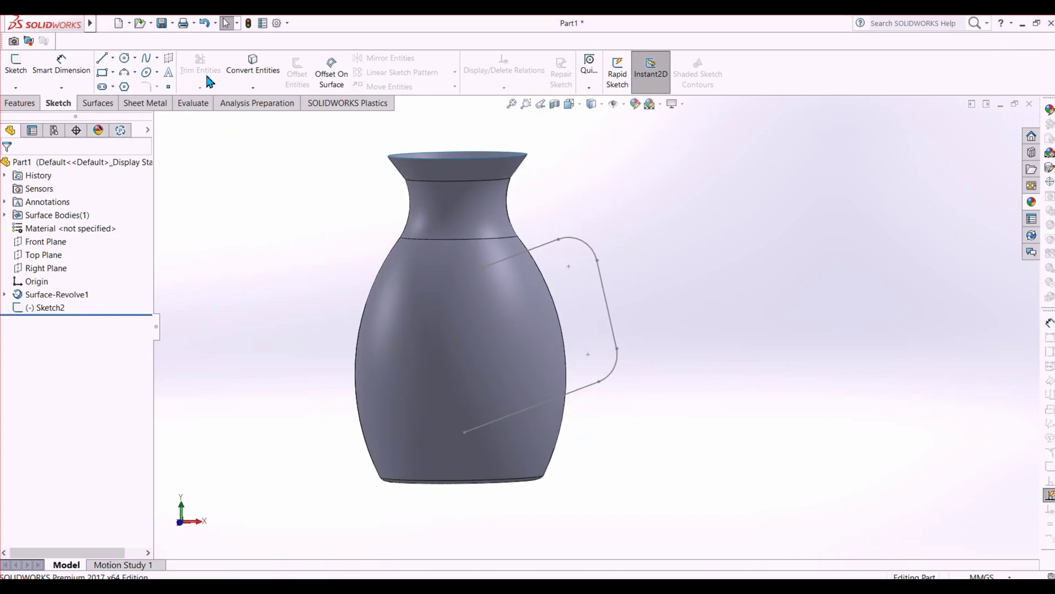
left_click(25, 103)
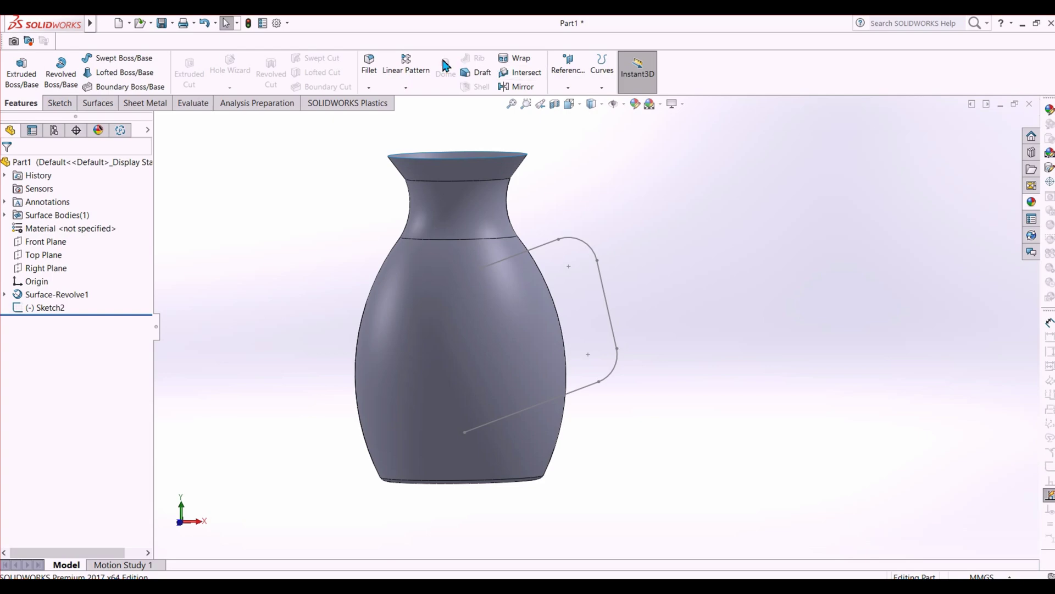
left_click(568, 70)
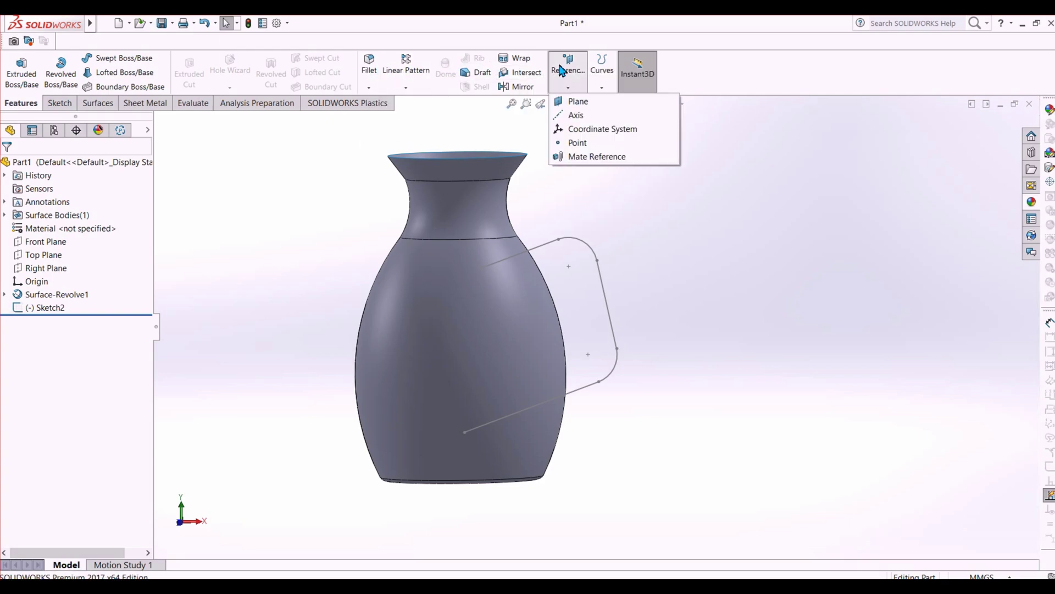
left_click(574, 102)
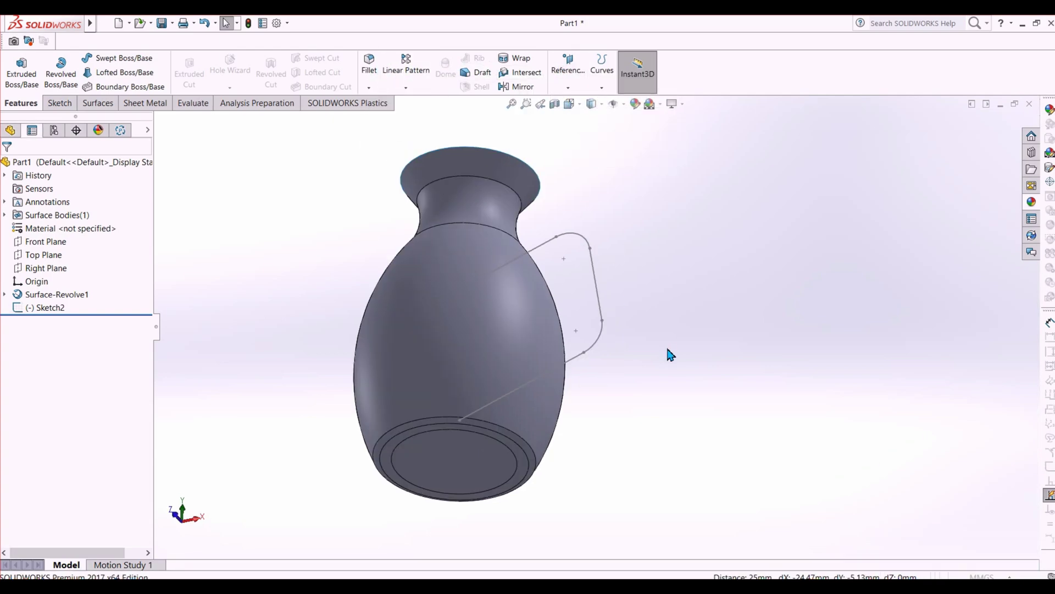
left_click(597, 306)
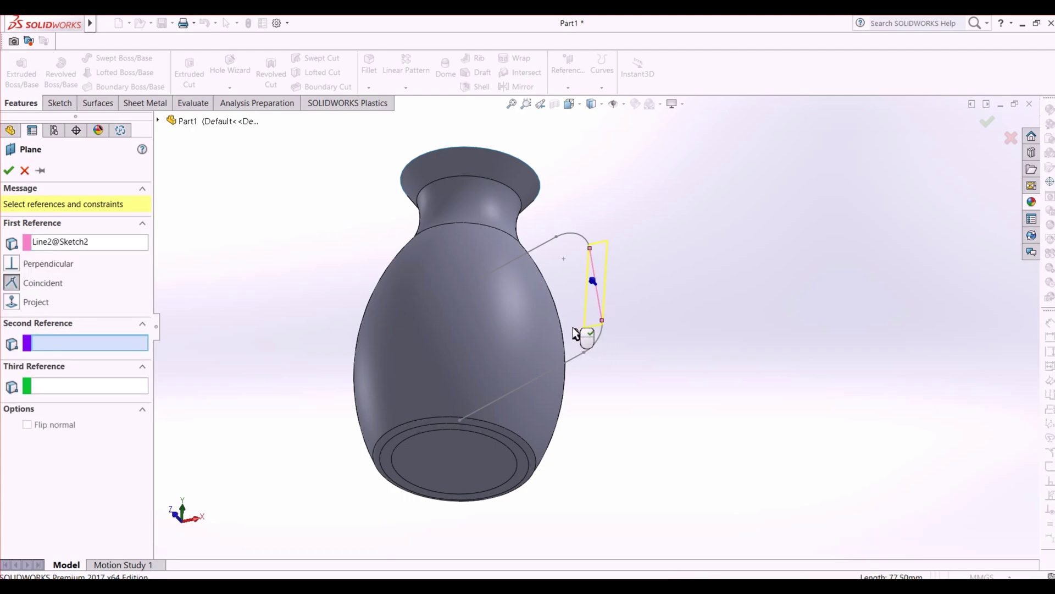
left_click(575, 331)
middle_click_drag(640, 346, 657, 333)
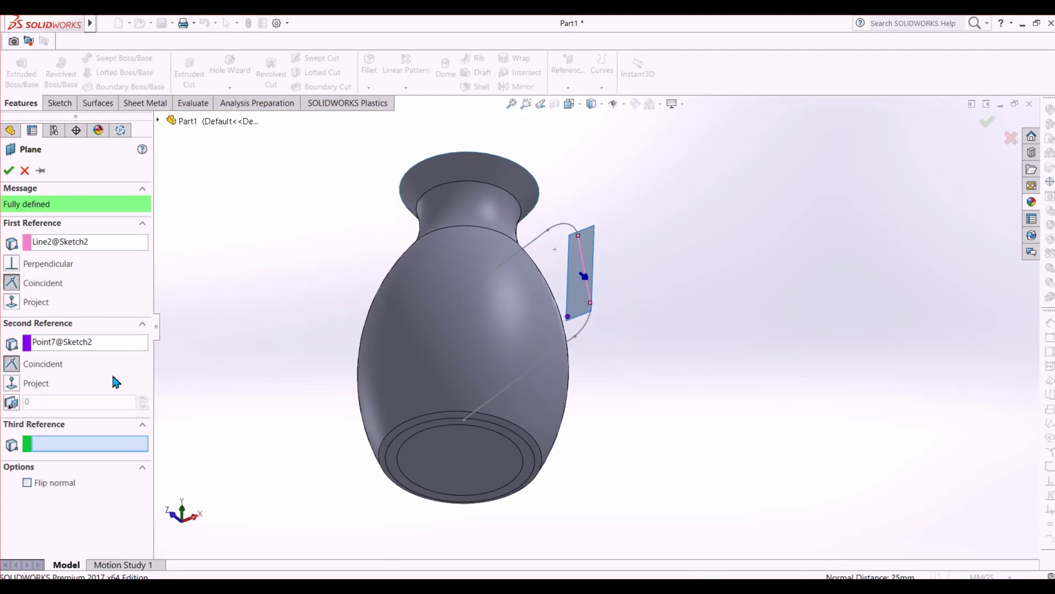
left_click(11, 264)
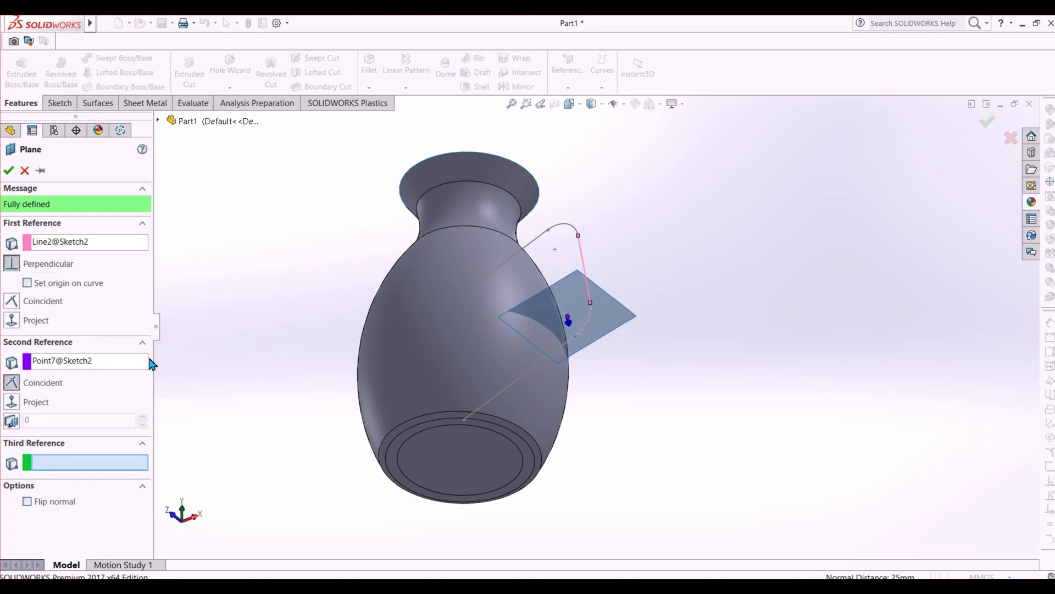
left_click(967, 124)
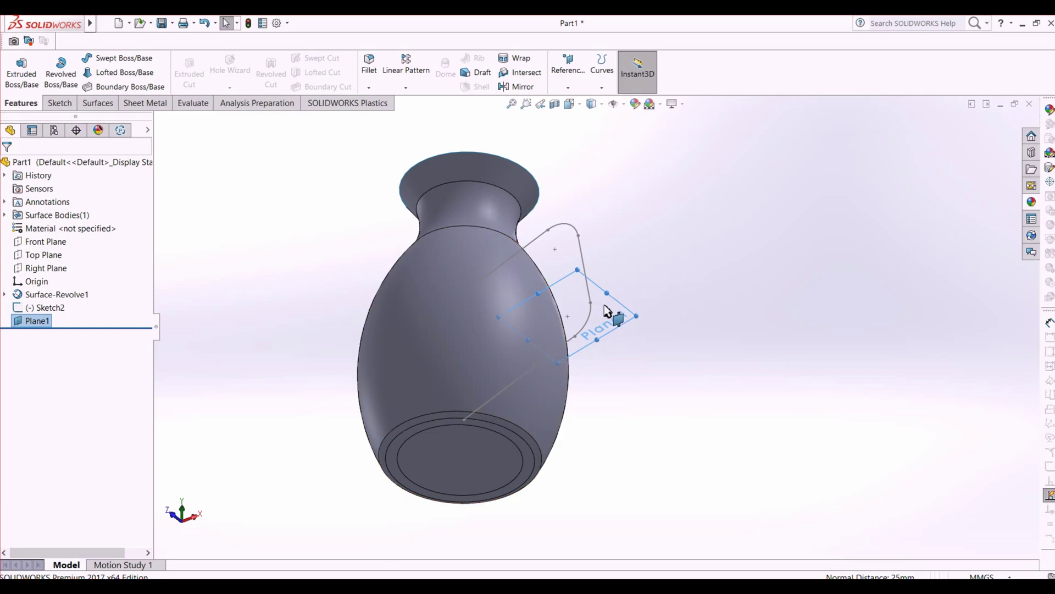
Step: Sketch a vertical ellipse on Plane1 beside the jug, with semi-axes of about 27 mm and 7 mm, consulting the reference drawing
left_click(14, 321)
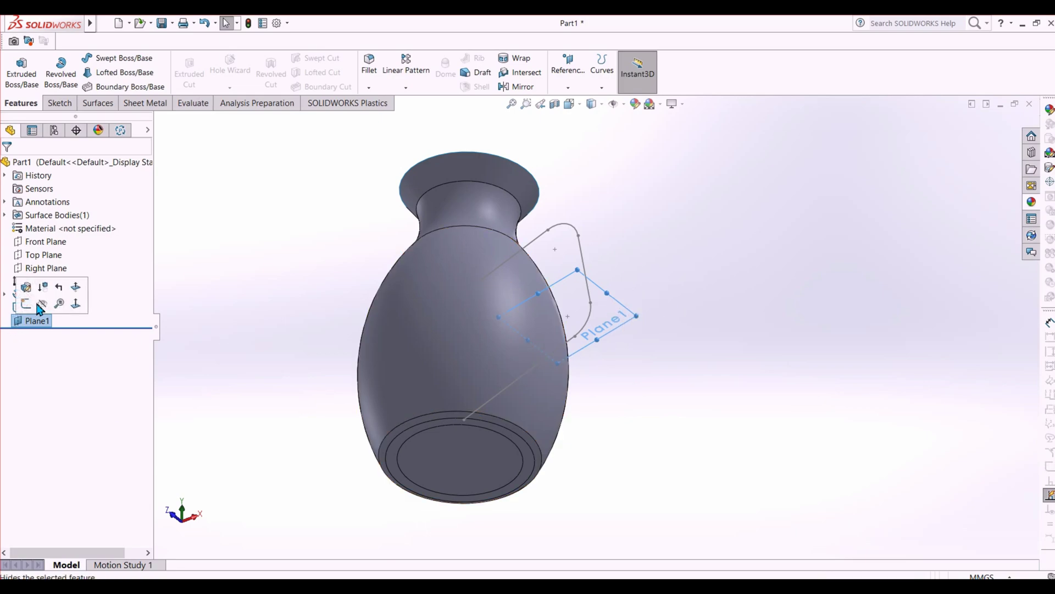
left_click(70, 300)
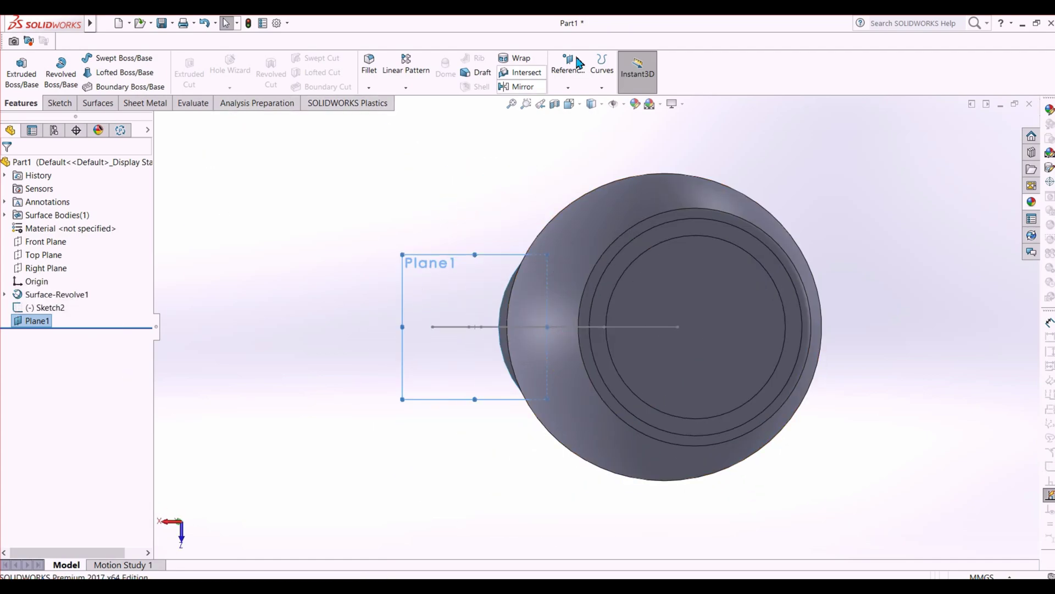
key("alt+Tab")
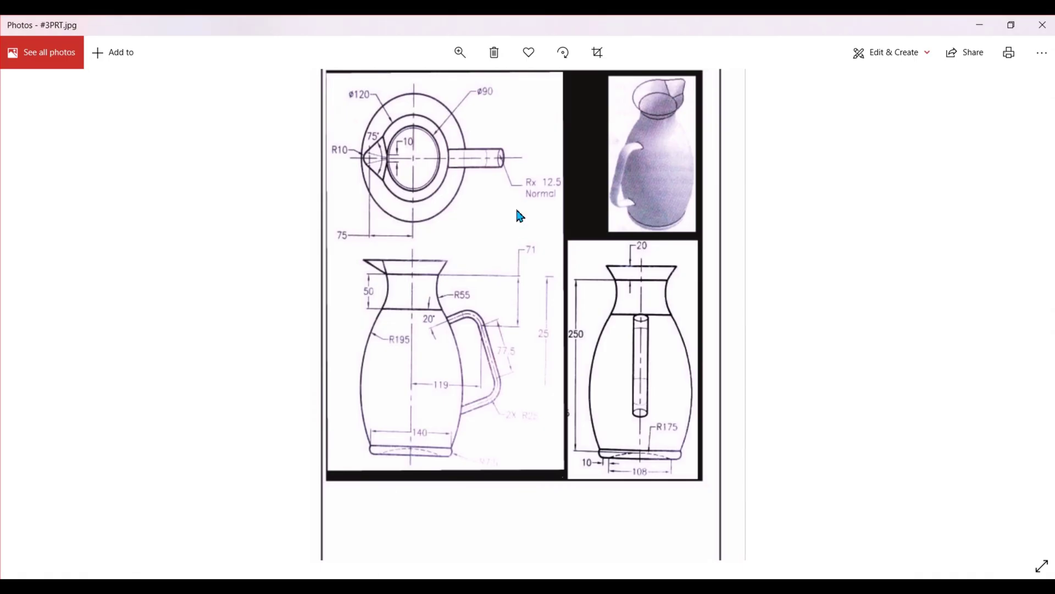
key("alt+Tab")
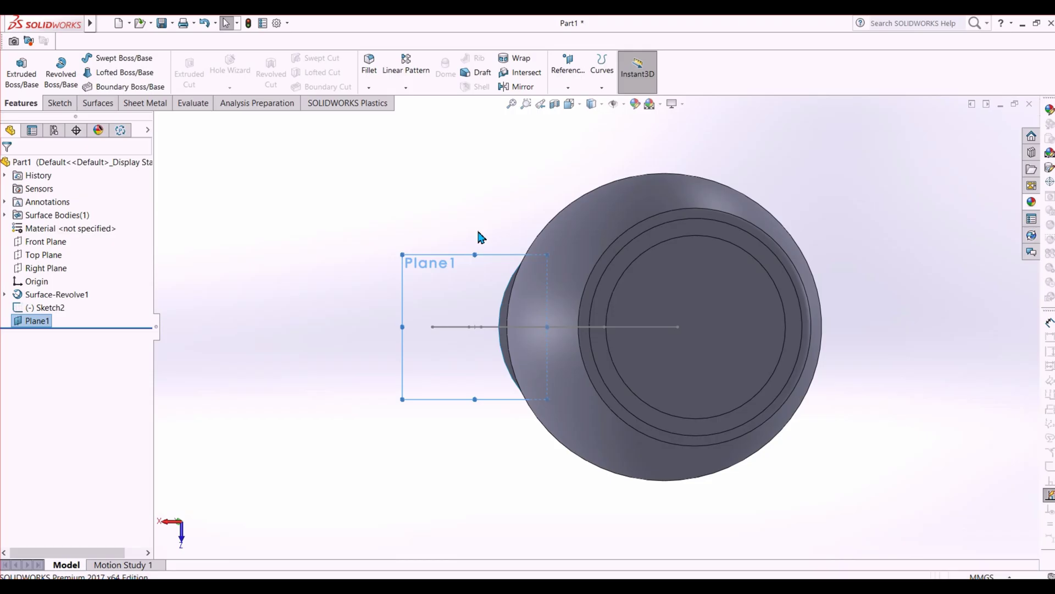
left_click(59, 103)
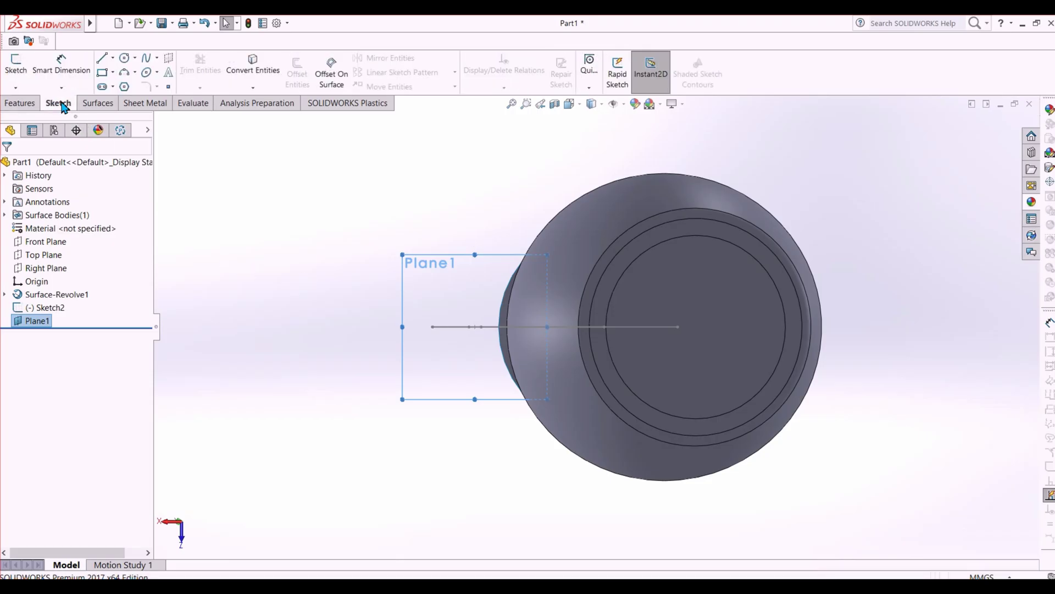
left_click(145, 73)
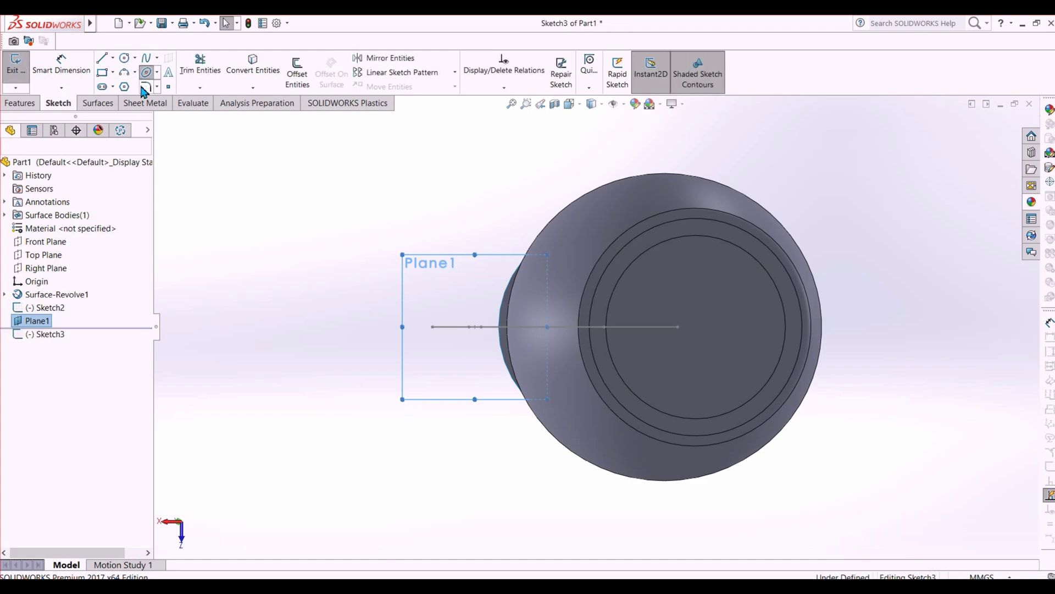
left_click(352, 347)
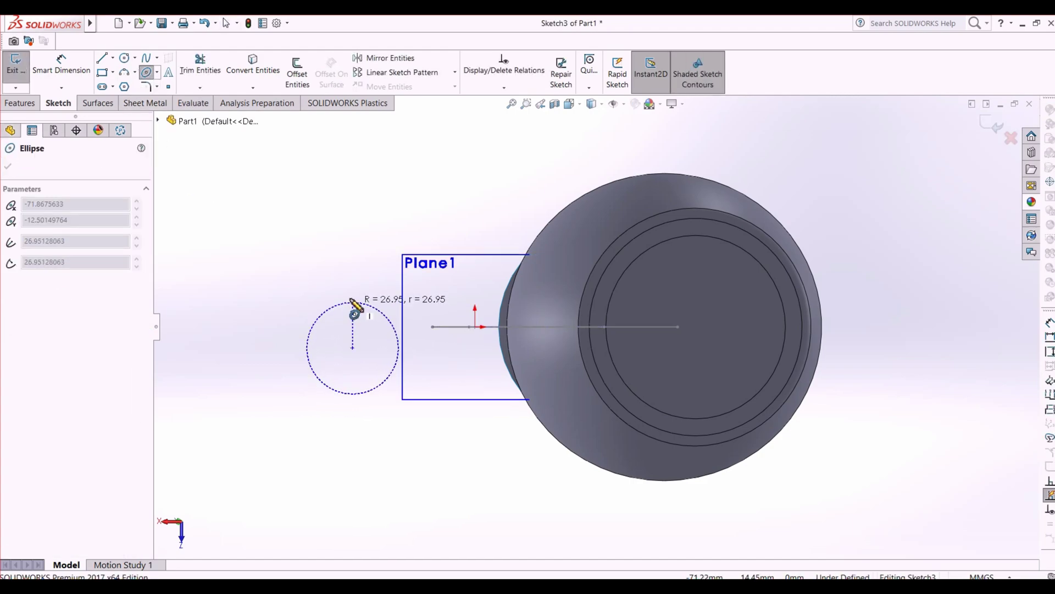
left_click(351, 302)
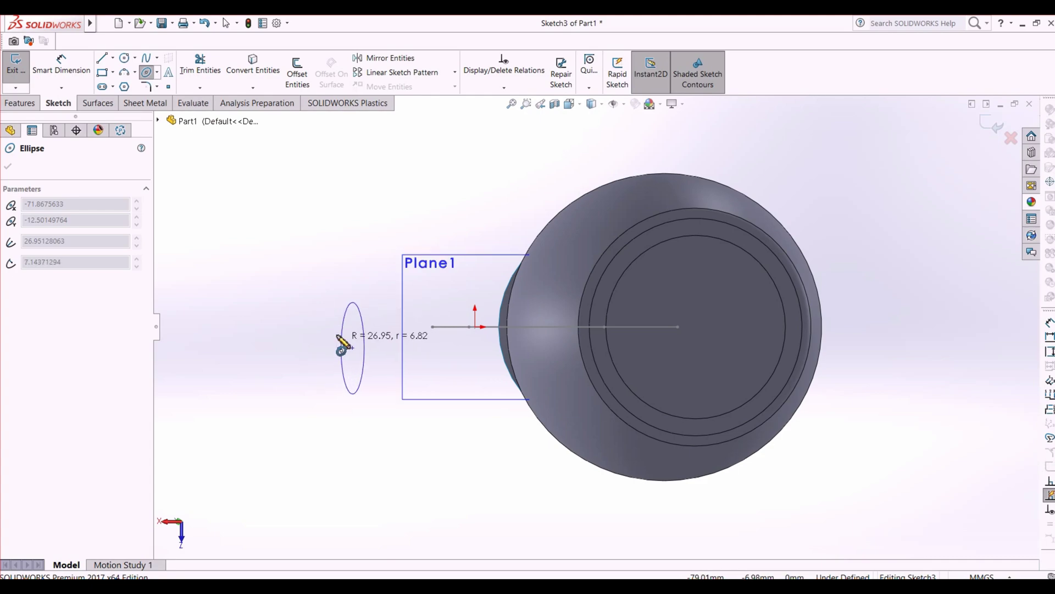
left_click(340, 340)
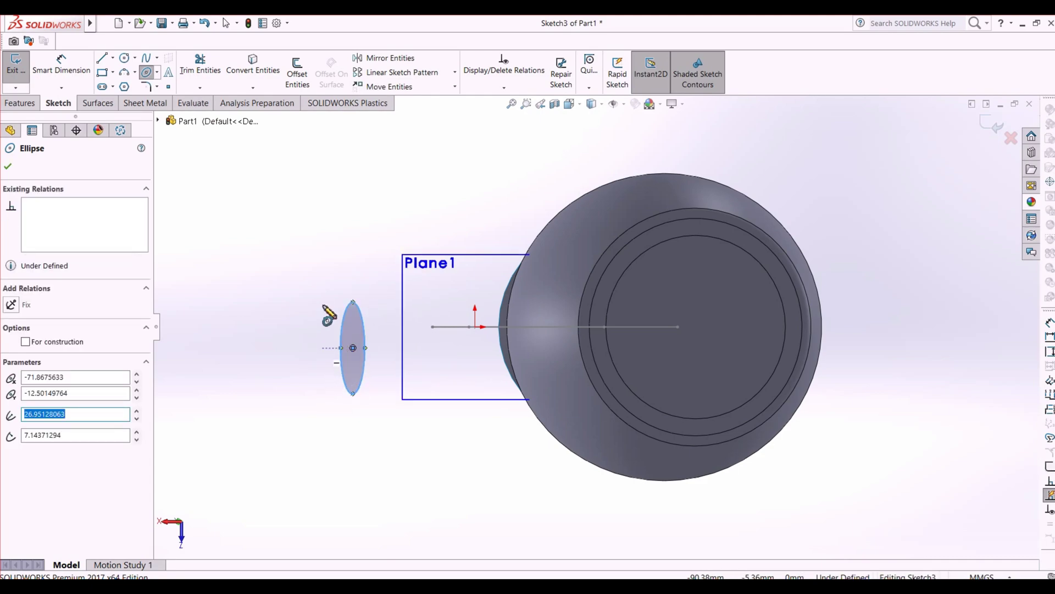
Step: Dimension the ellipse's vertical semi-axis, from its centre to its upper point, as 6.25 mm
right_click_drag(288, 323, 275, 205)
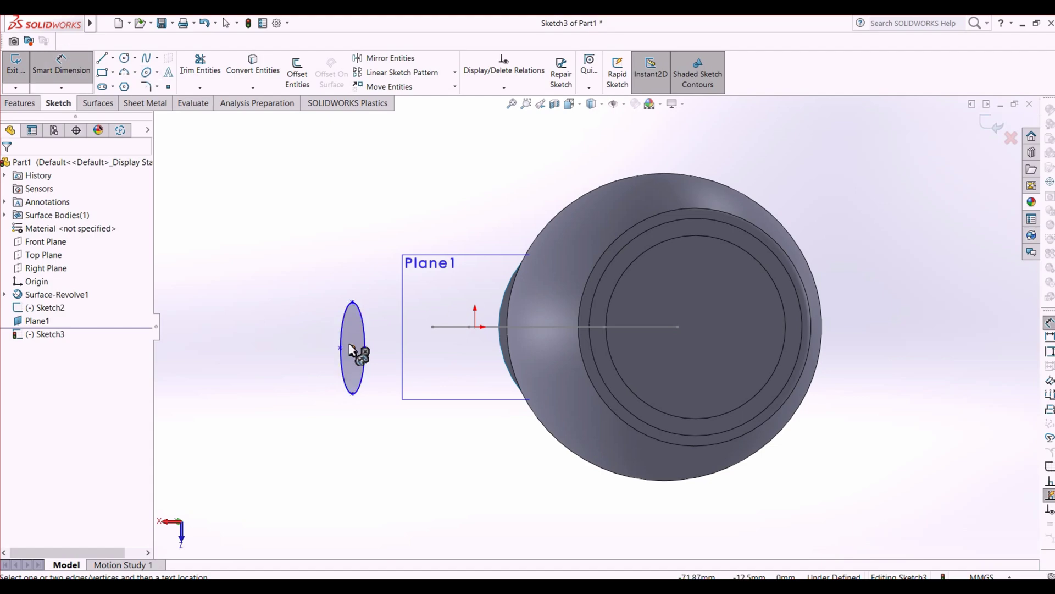
left_click(352, 347)
left_click(353, 303)
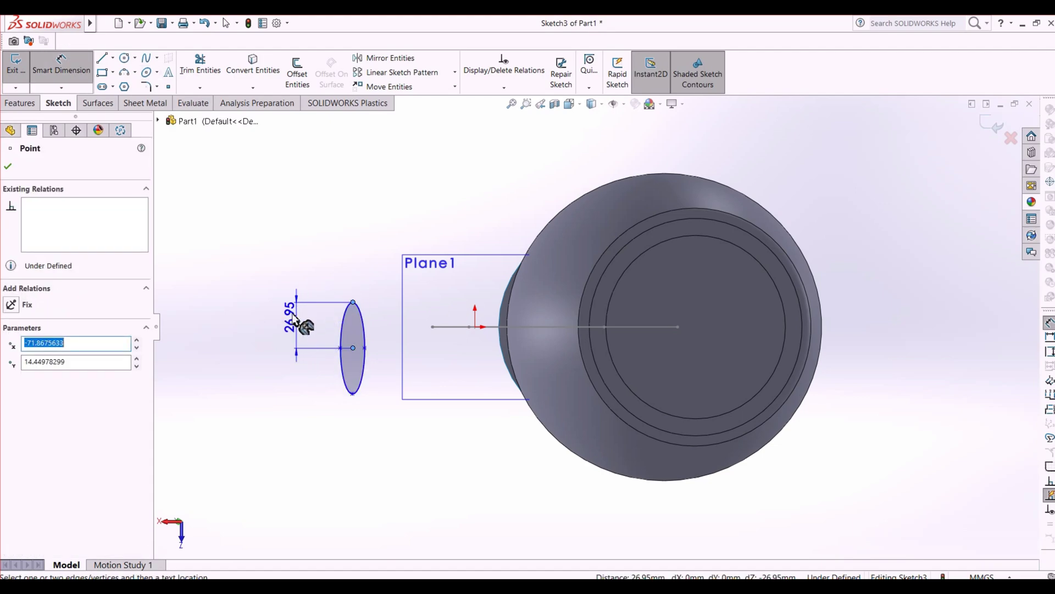
left_click(292, 321)
type("6.")
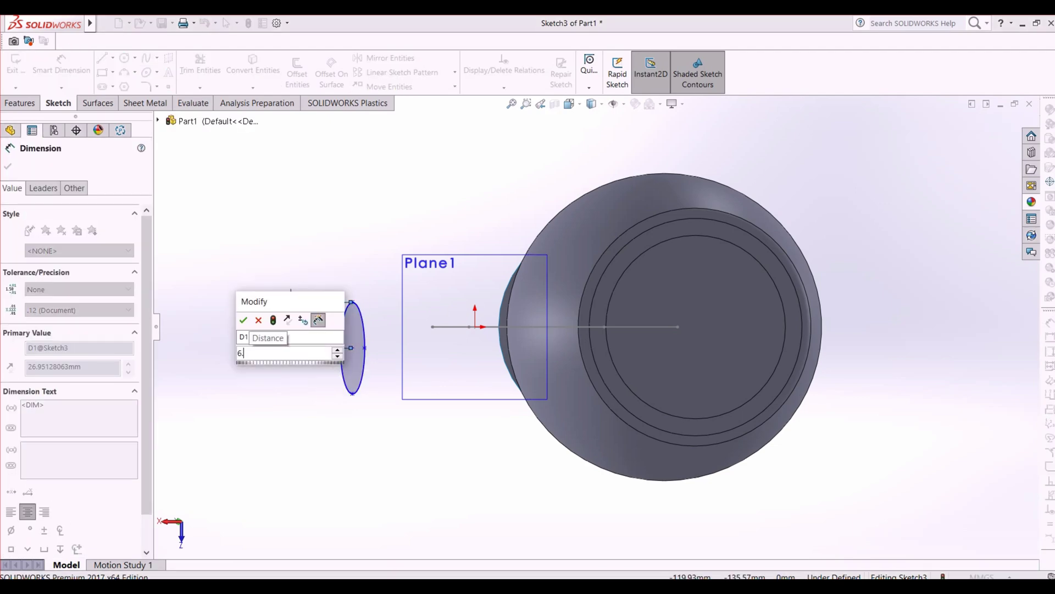
type("25")
key("Return")
key("Escape")
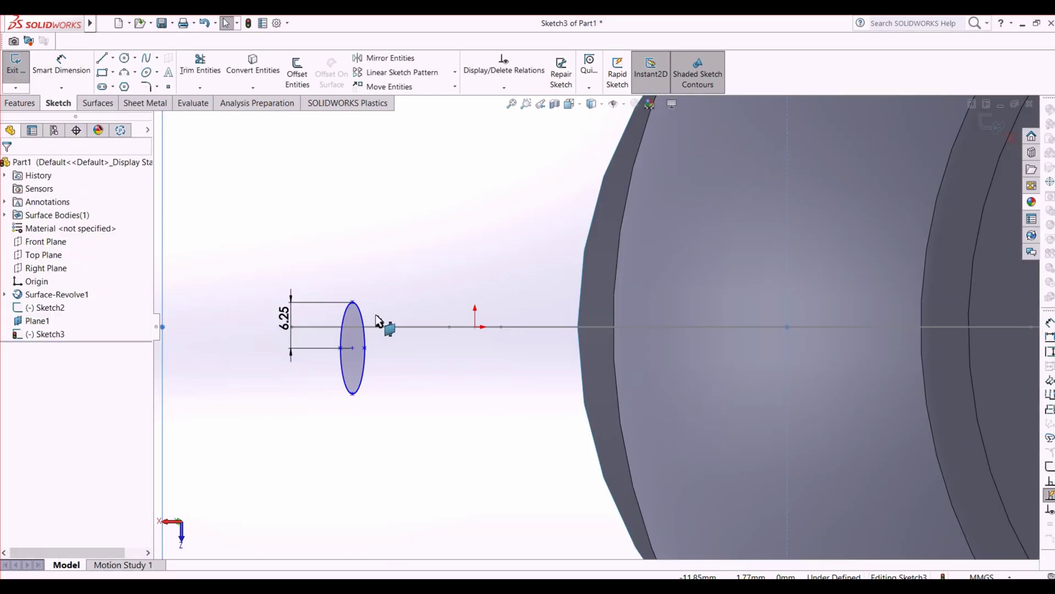
Step: Dimension the ellipse's horizontal semi-axis, from its centre to its side point, as 12.5 mm
right_click_drag(413, 399, 423, 263)
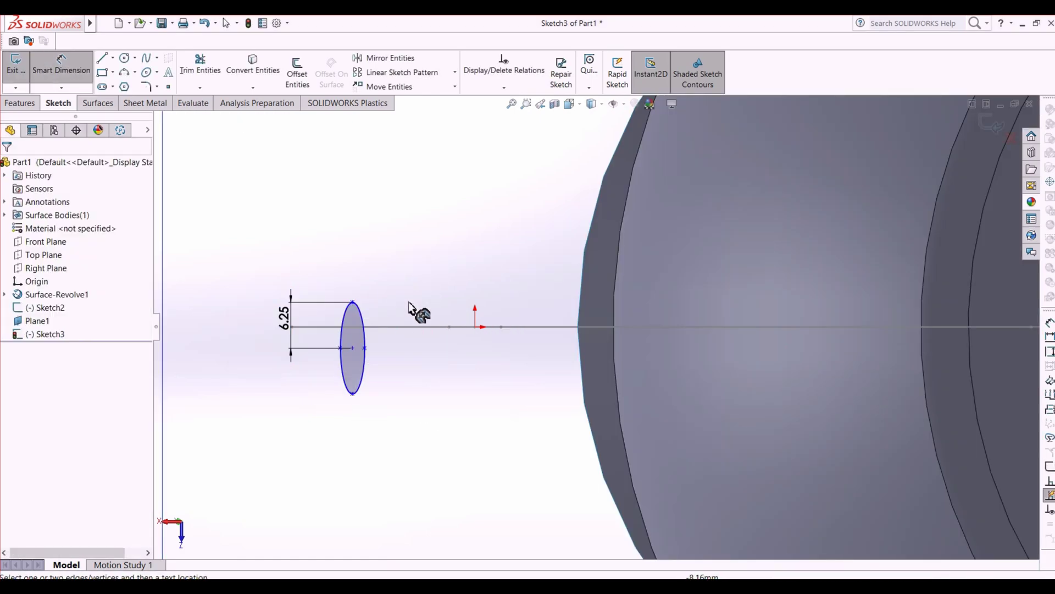
left_click(351, 346)
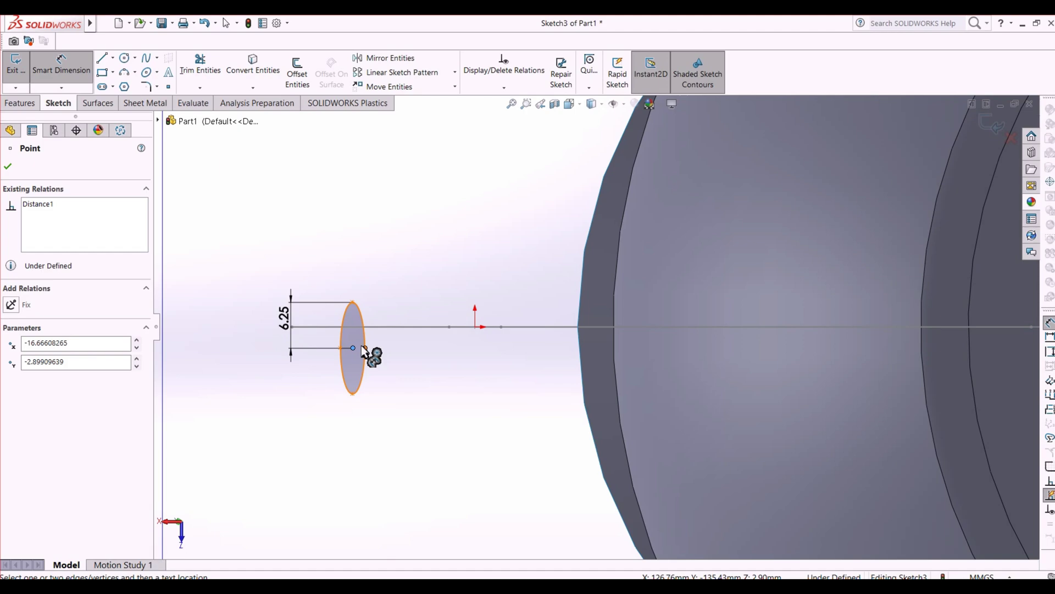
left_click(365, 347)
left_click(359, 422)
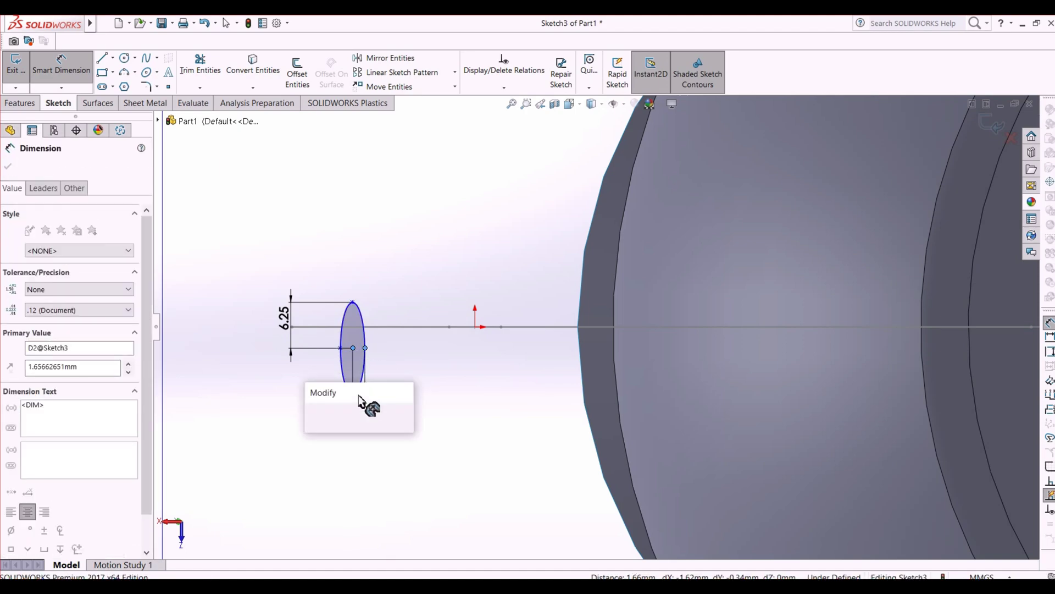
type("6.25")
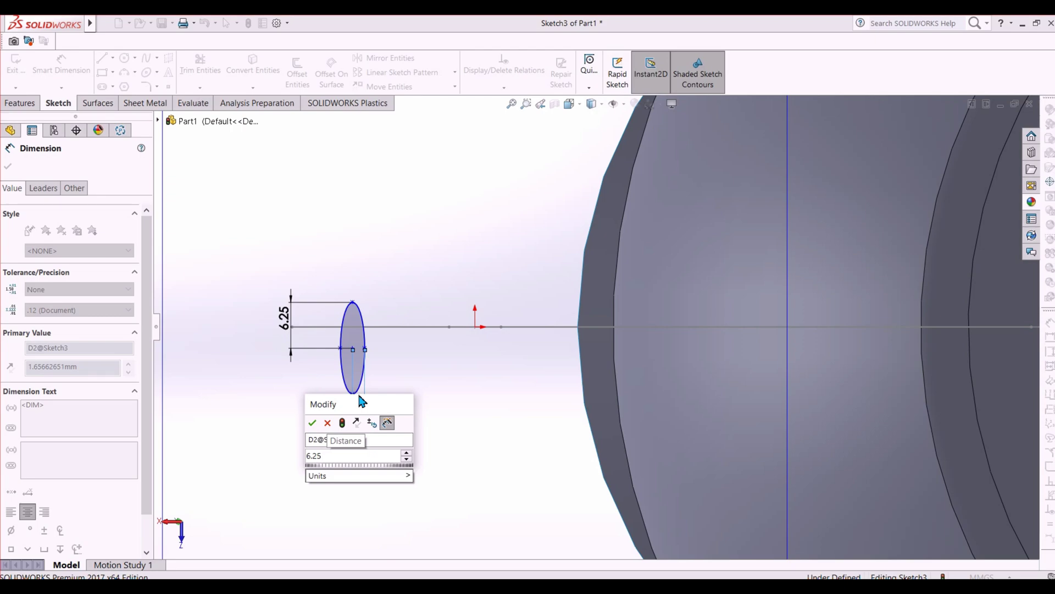
key("BackSpace")
key("BackSpace")
key("BackSpace")
key("BackSpace")
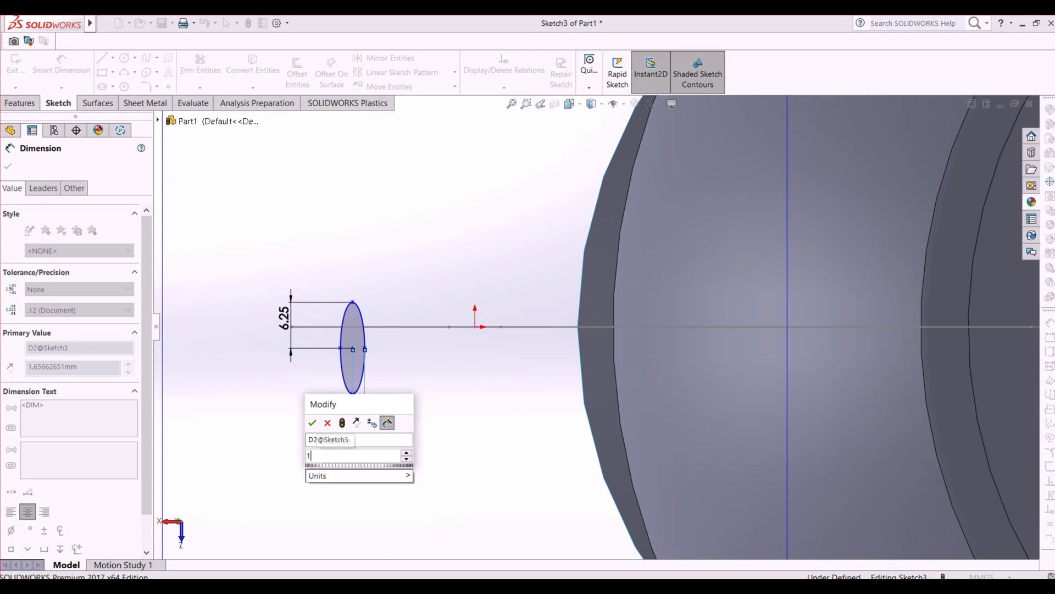
key("Escape")
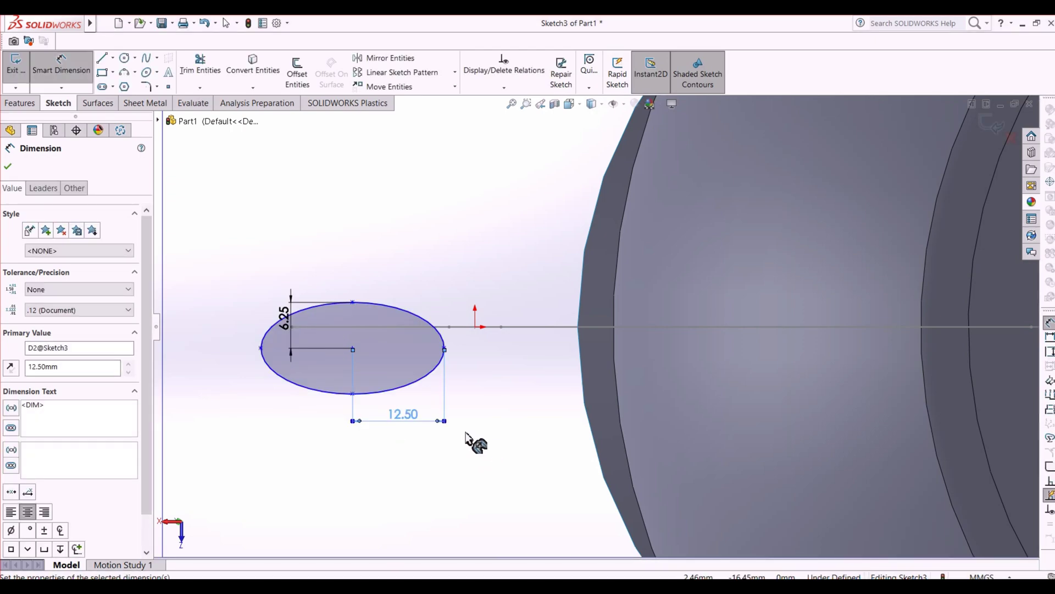
Step: Set the ellipse's horizontal semi-axis dimension to 6.25 mm
scroll(411, 443, "up", 6)
scroll(433, 427, "up", 3)
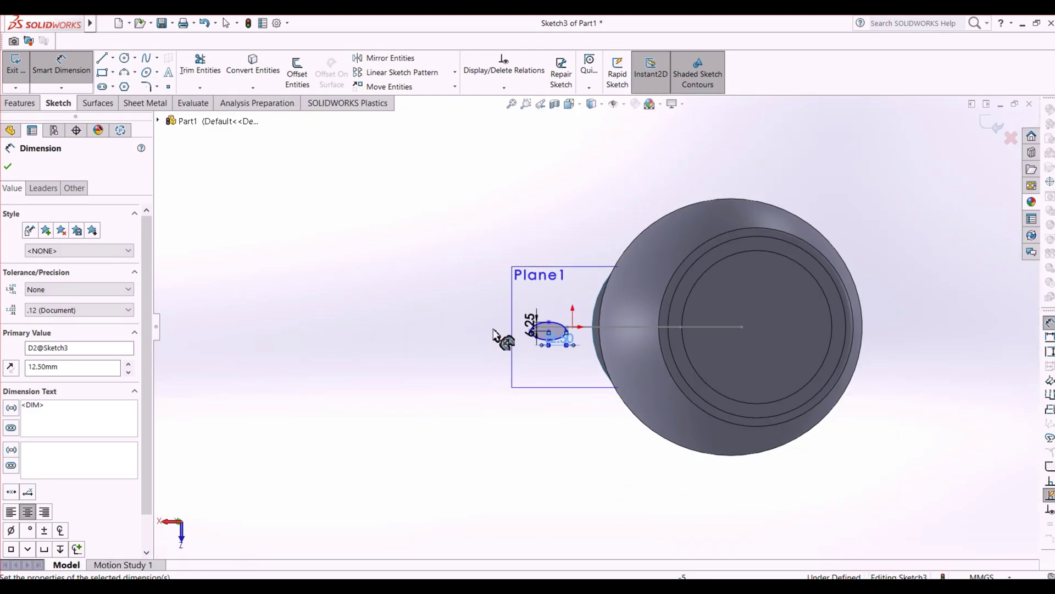
scroll(494, 330, "down", 3)
scroll(651, 334, "down", 2)
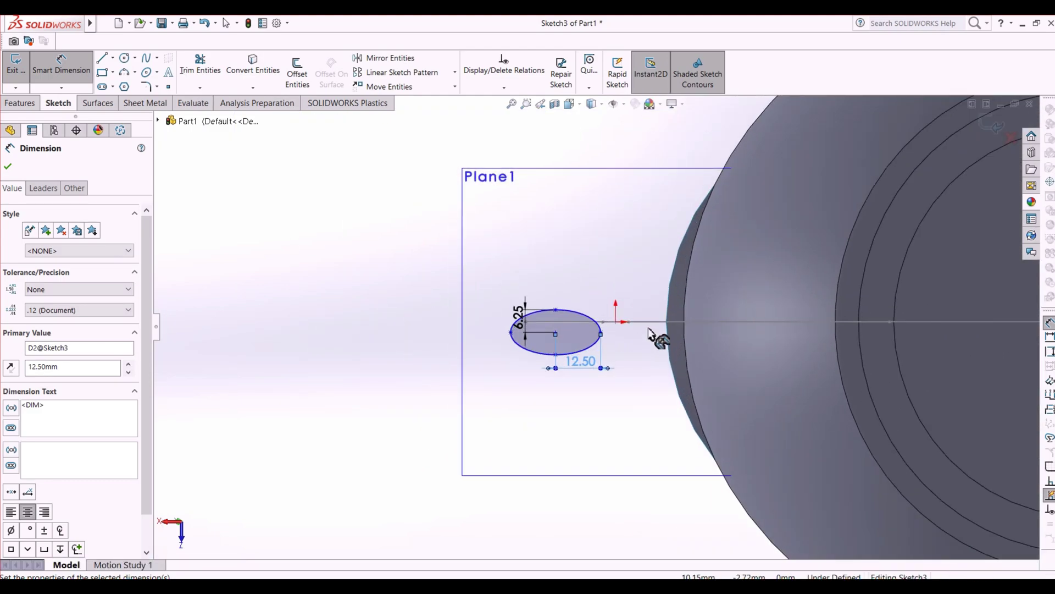
scroll(641, 306, "up", 2)
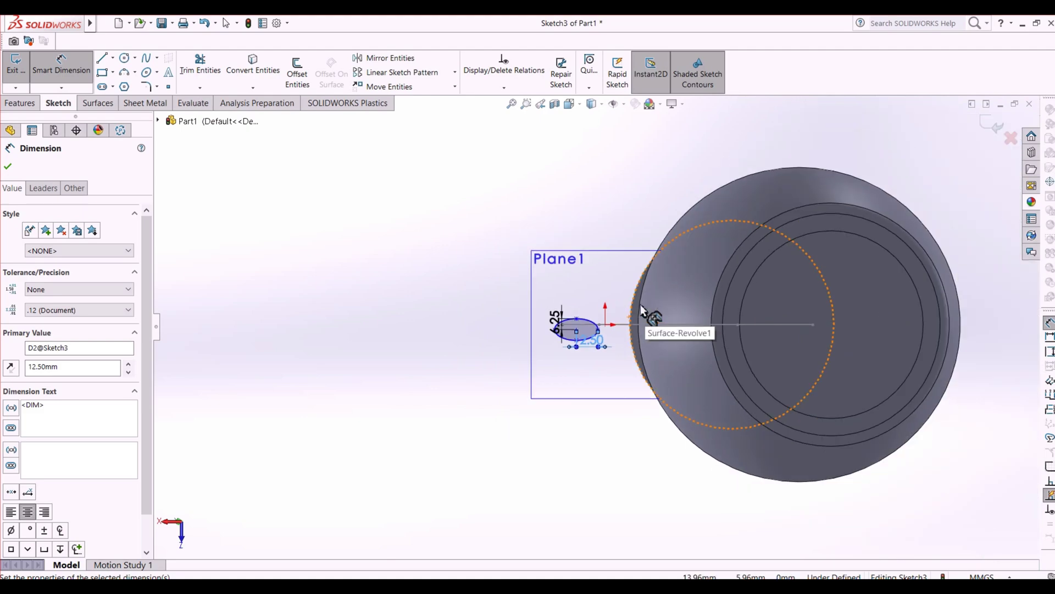
scroll(642, 311, "down", 4)
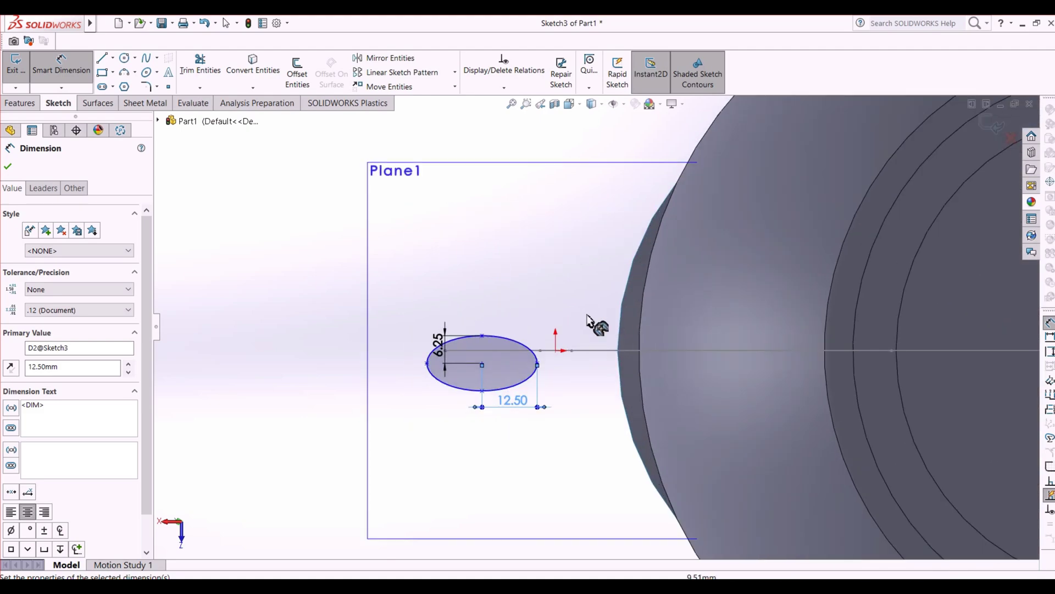
double_click(513, 402)
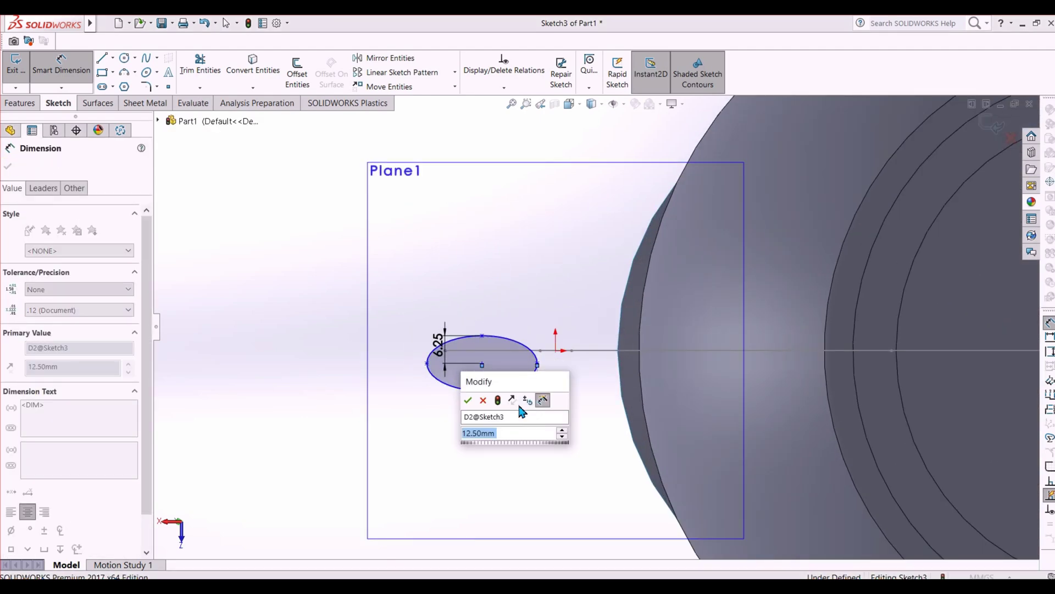
type("6.25")
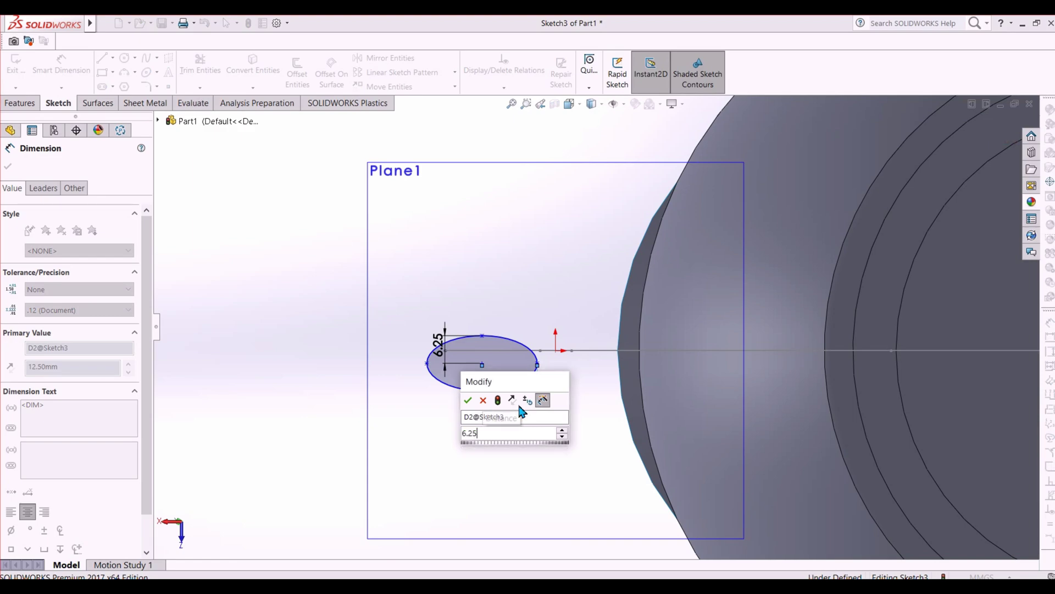
key("Return")
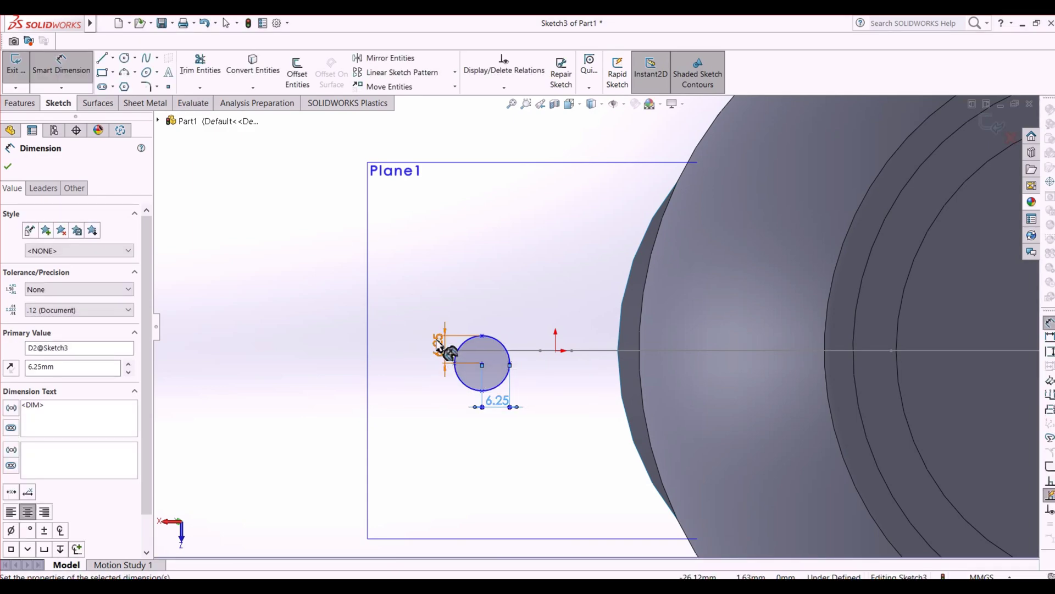
Step: Set the ellipse's vertical semi-axis dimension to 12.5 mm and leave the dimension tool
double_click(445, 349)
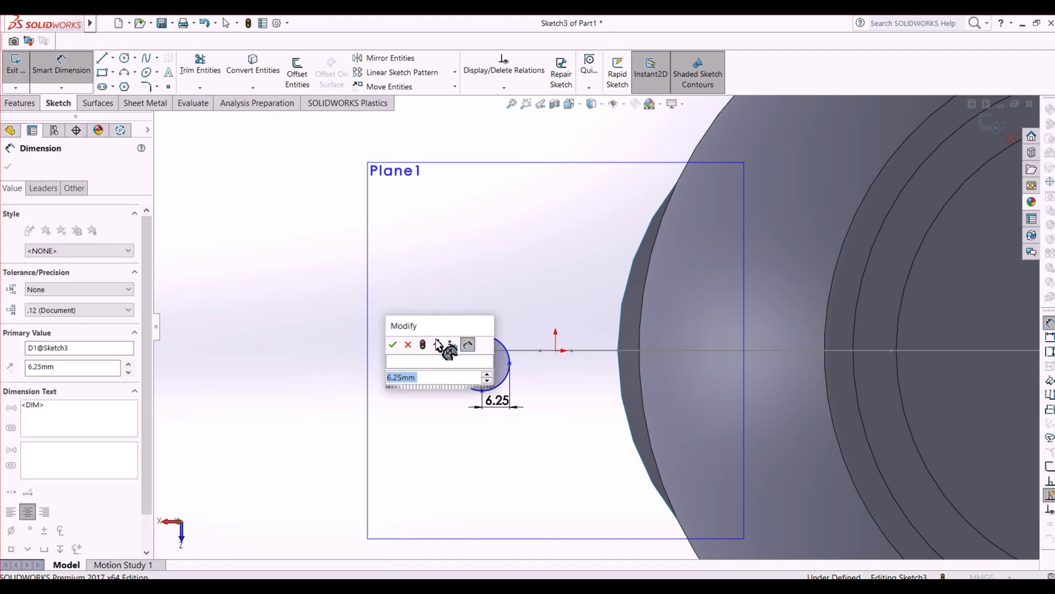
type("12.5")
key("Return")
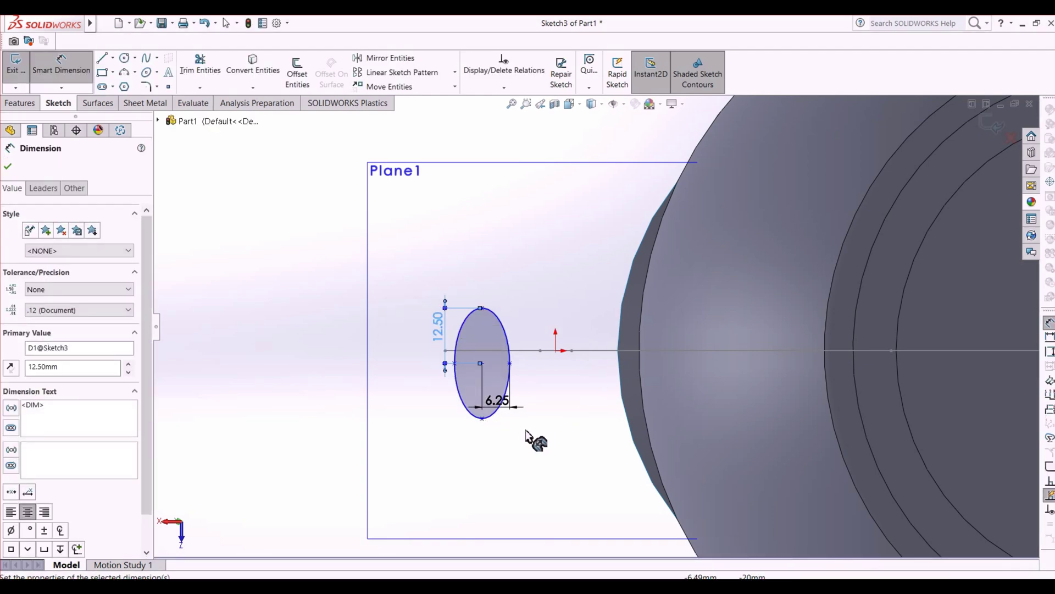
scroll(522, 407, "down", 1)
scroll(591, 340, "up", 3)
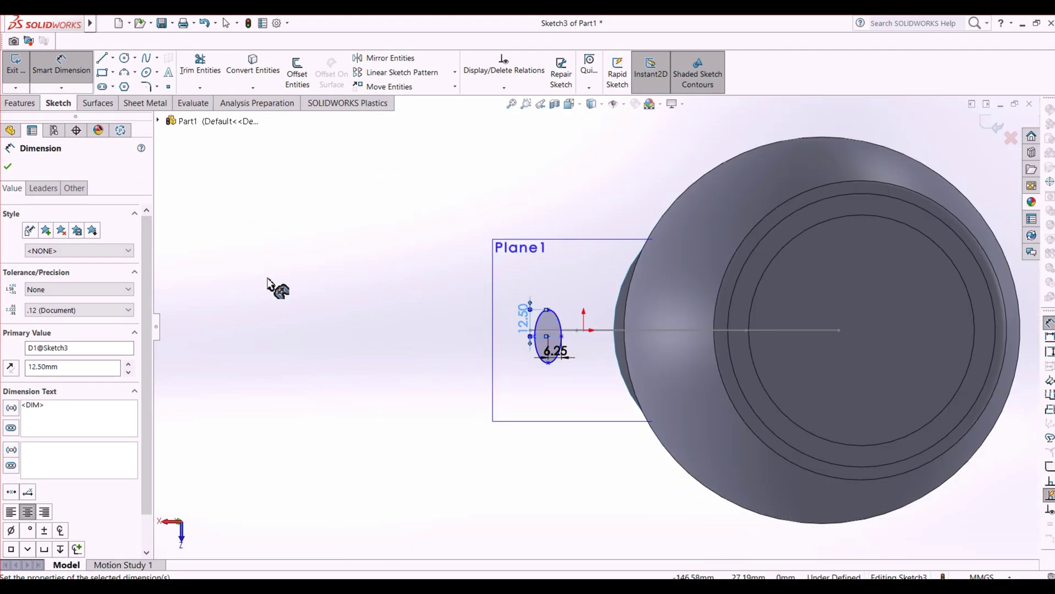
scroll(456, 377, "up", 2)
scroll(459, 365, "down", 2)
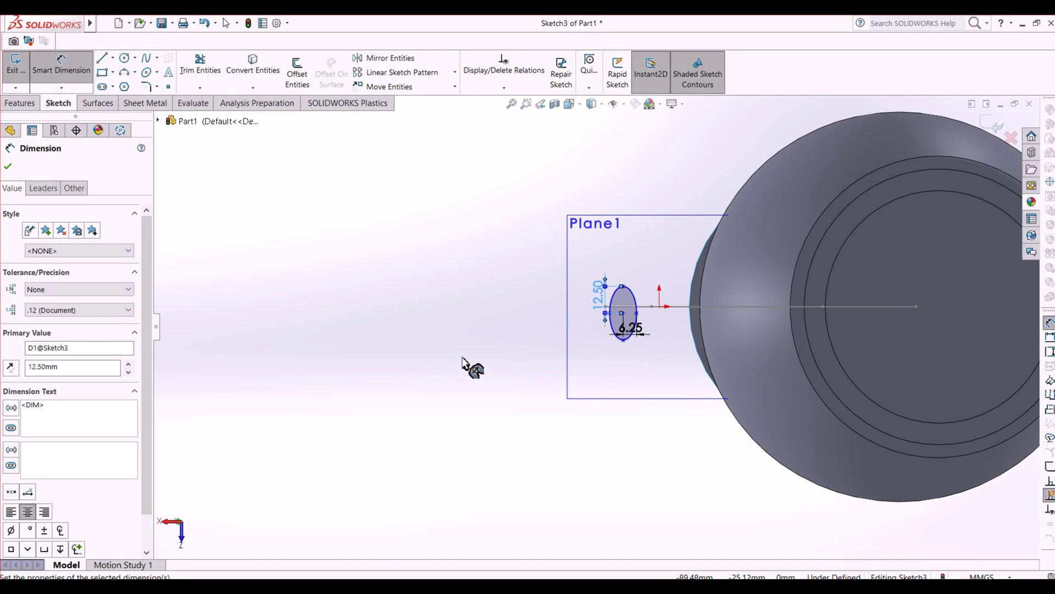
right_click(466, 360)
left_click(482, 396)
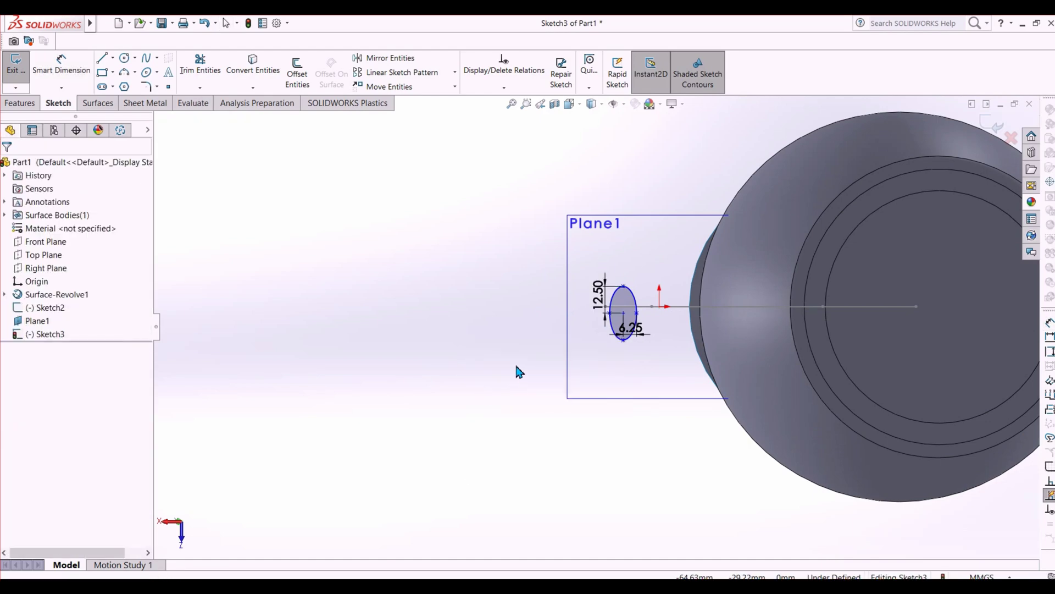
Step: Make the ellipse's centre coincident with the path point joining the sloped line and lower arc, then exit the sketch
middle_click_drag(516, 370, 577, 418)
right_click_drag(577, 419, 528, 381)
middle_click_drag(527, 381, 509, 419)
scroll(511, 420, "down", 4)
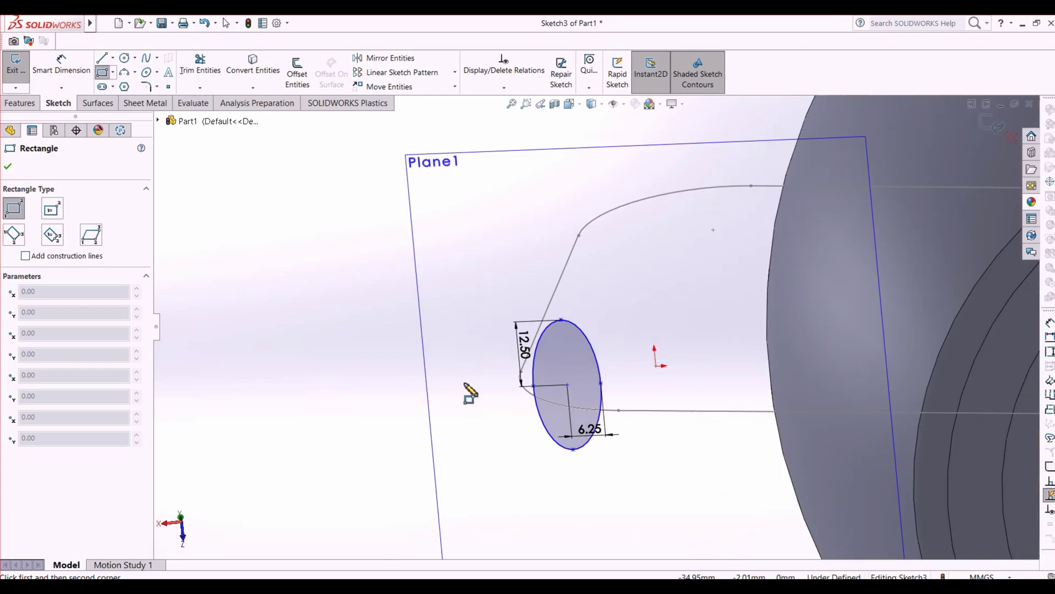
middle_click_drag(469, 394, 556, 416)
scroll(554, 409, "down", 2)
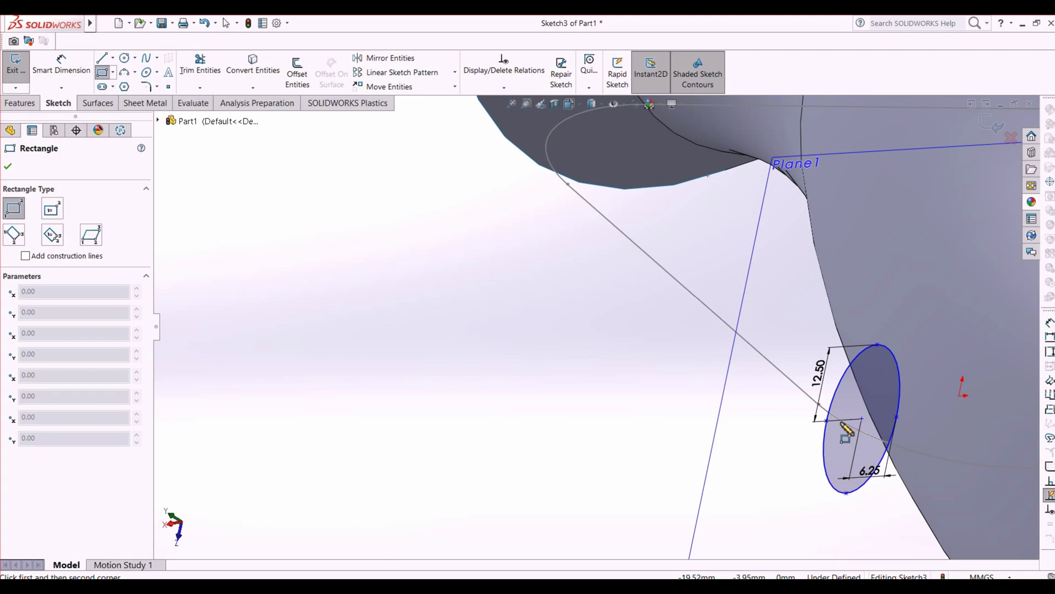
key("Escape")
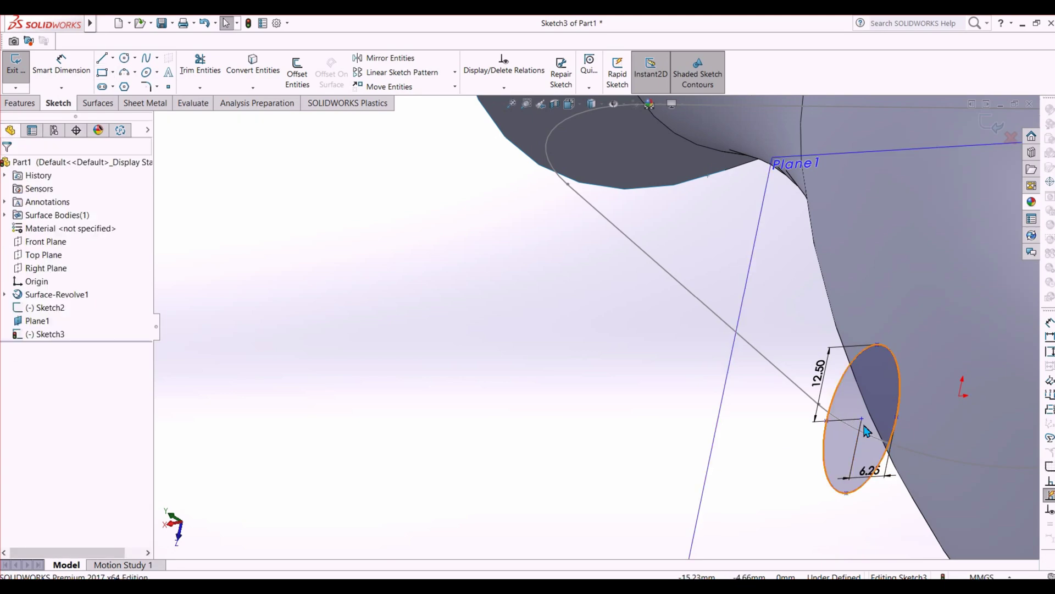
left_click(861, 419)
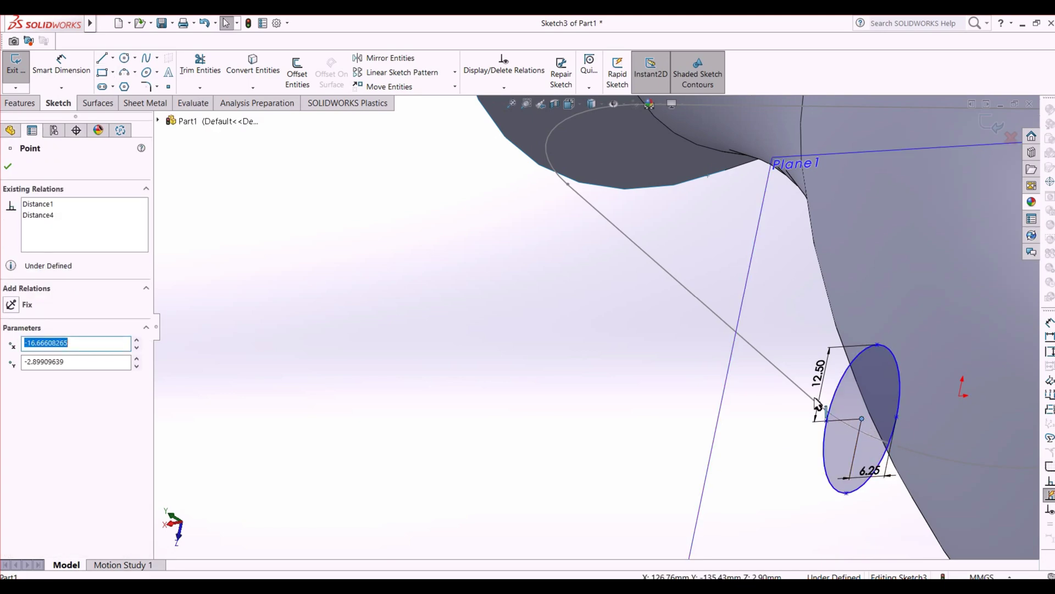
left_click(812, 407, "ctrl")
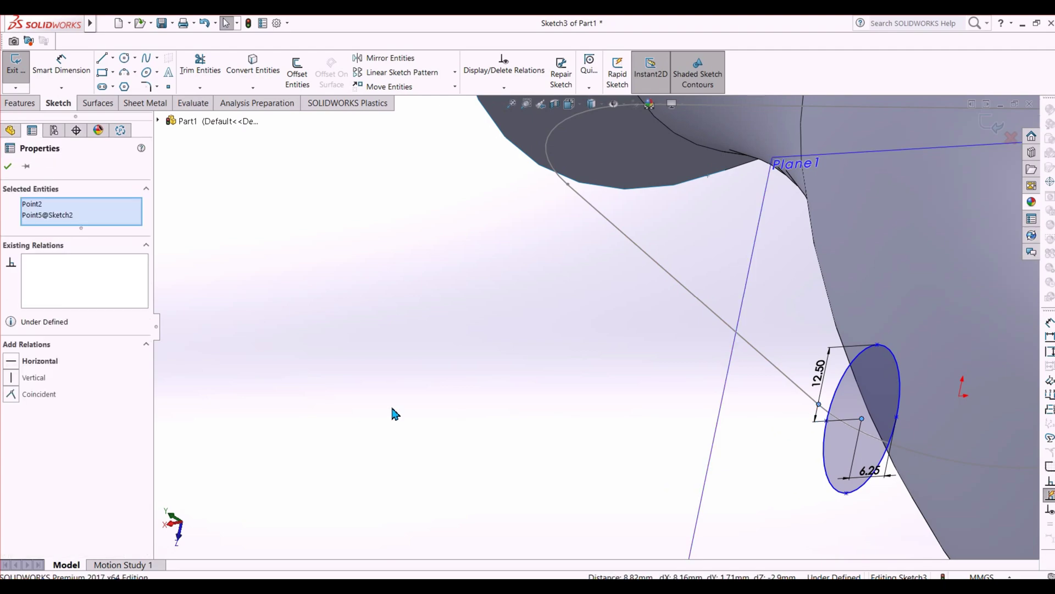
left_click(8, 396)
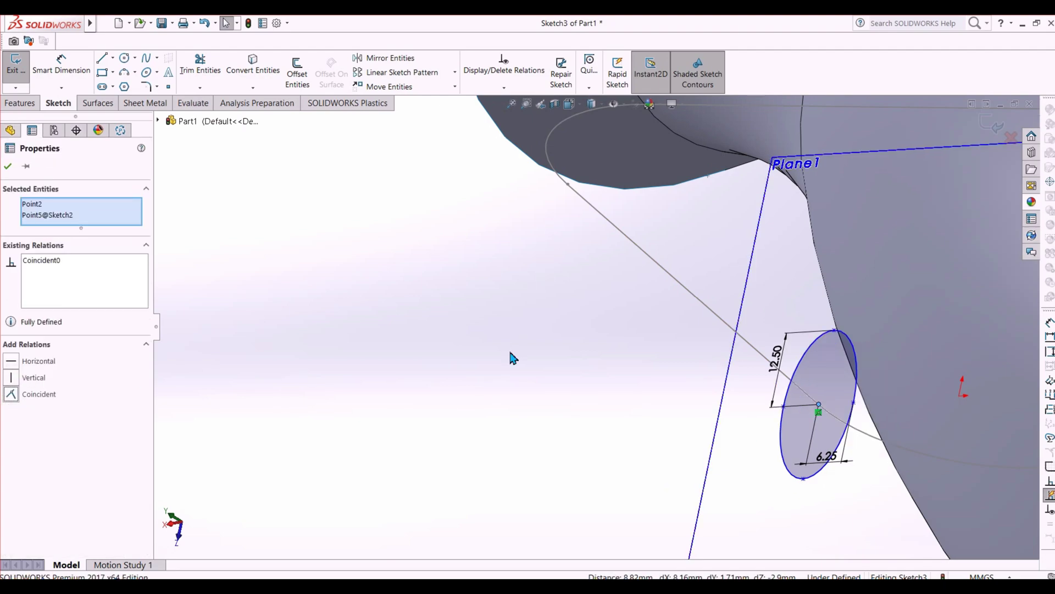
scroll(511, 354, "up", 8)
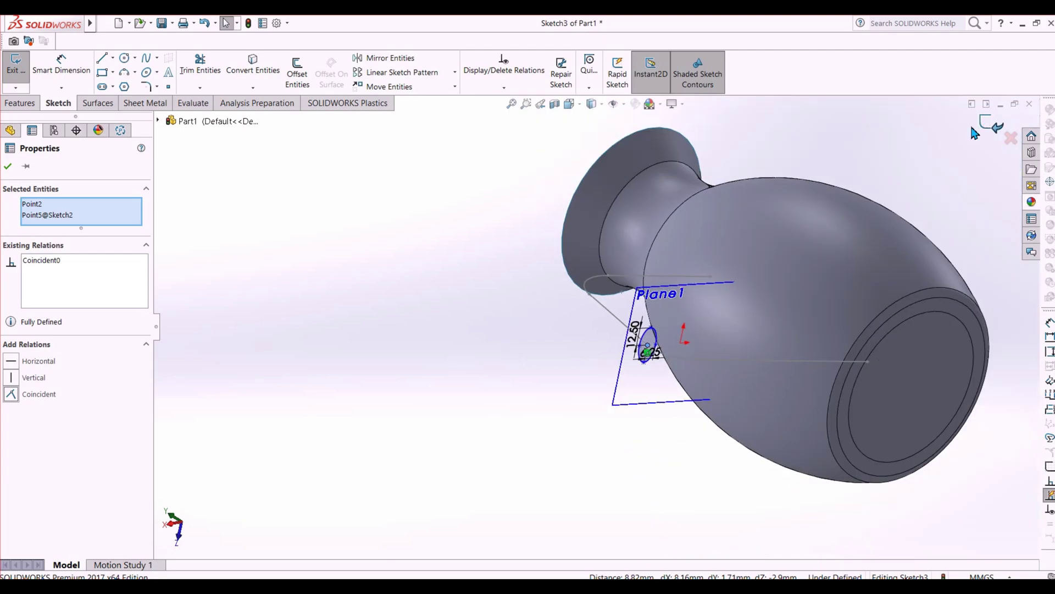
left_click(986, 124)
Step: Create a swept surface for the handle from the ellipse profile along the handle path, in both directions
mouse_move(560, 467)
middle_mouse_down()
mouse_move(678, 461)
mouse_move(490, 464)
middle_mouse_up()
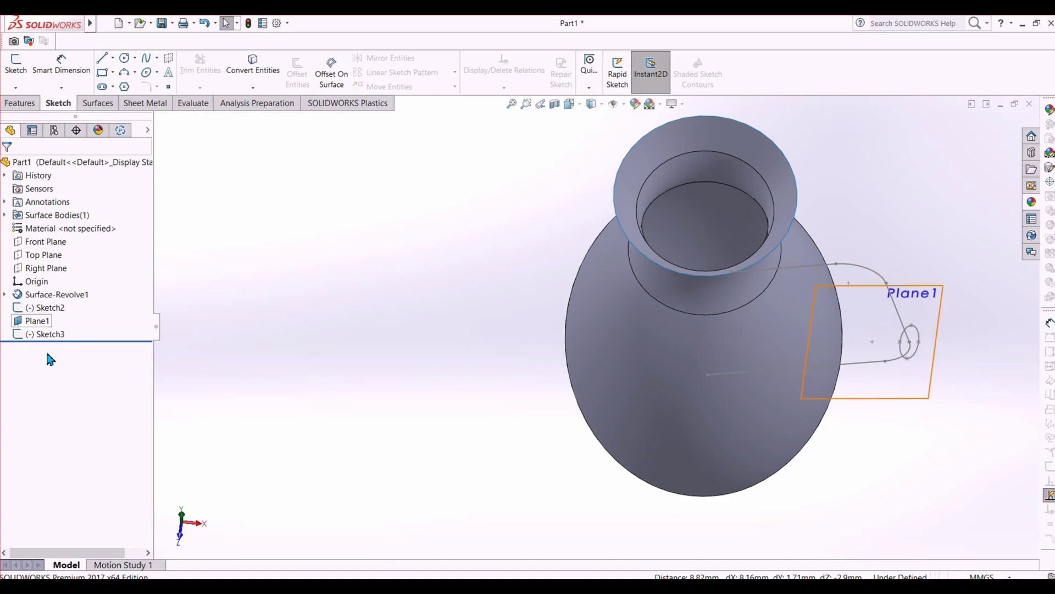
scroll(935, 352, "down", 5)
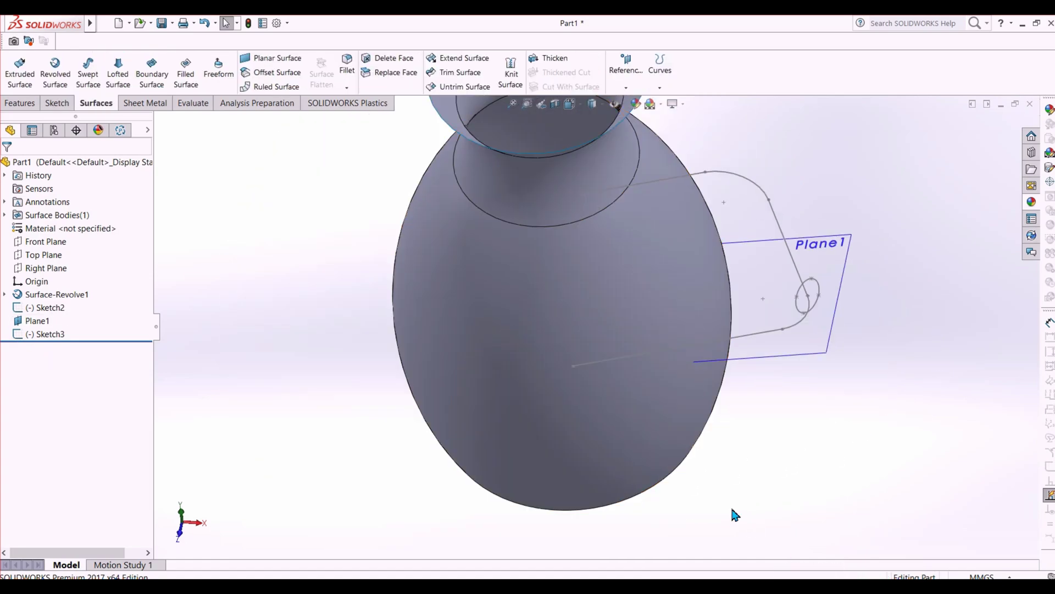
scroll(726, 495, "up", 2)
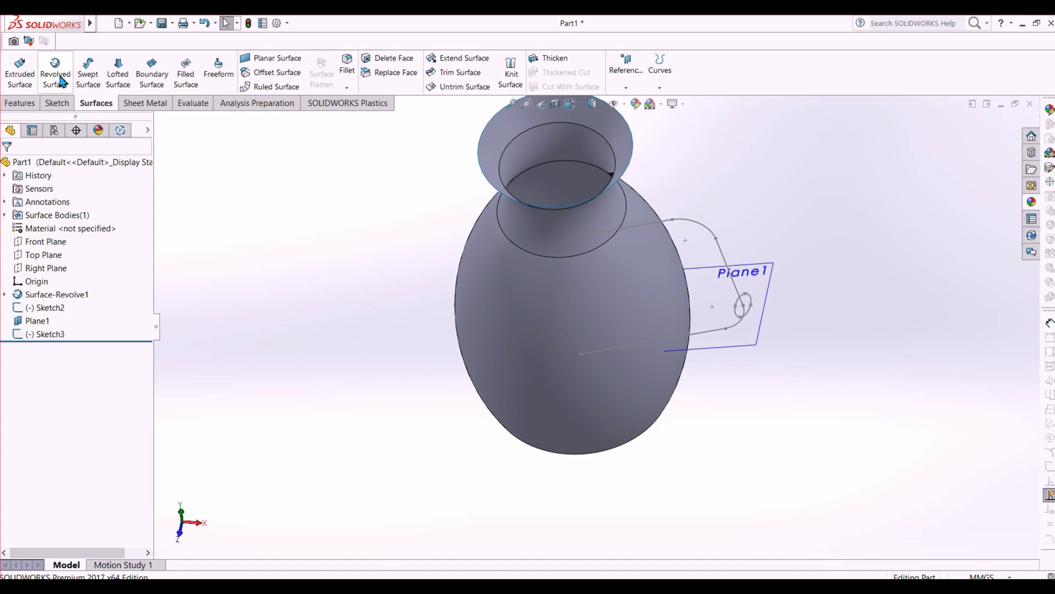
left_click(87, 78)
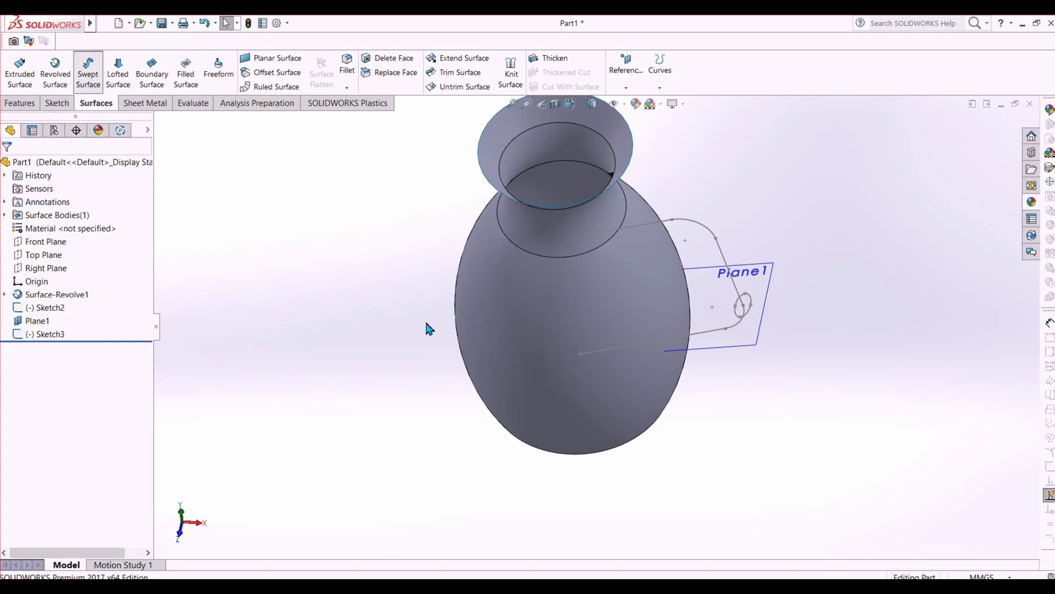
left_click(747, 301)
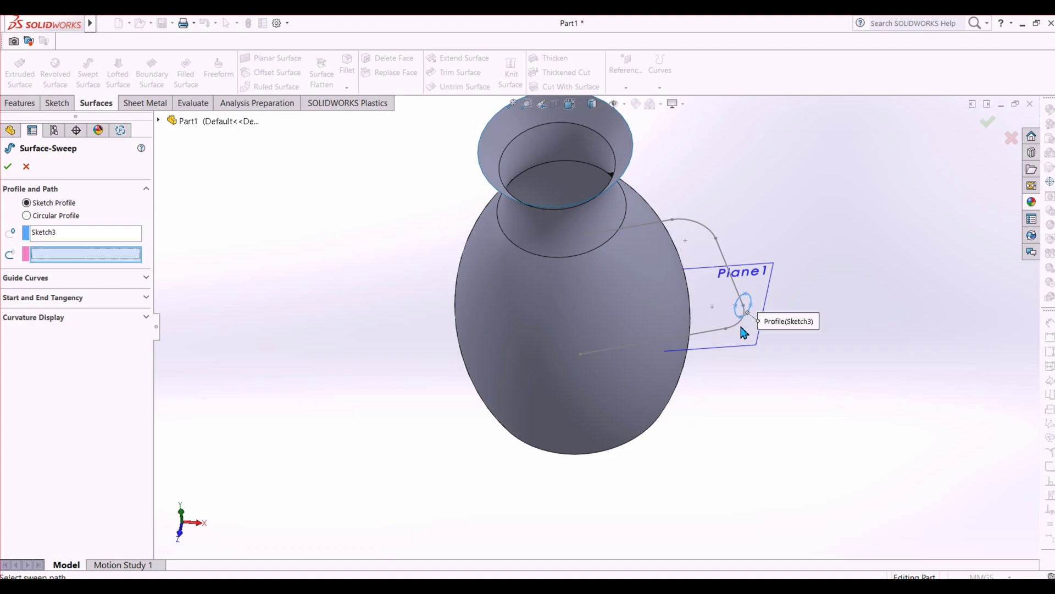
left_click(729, 328)
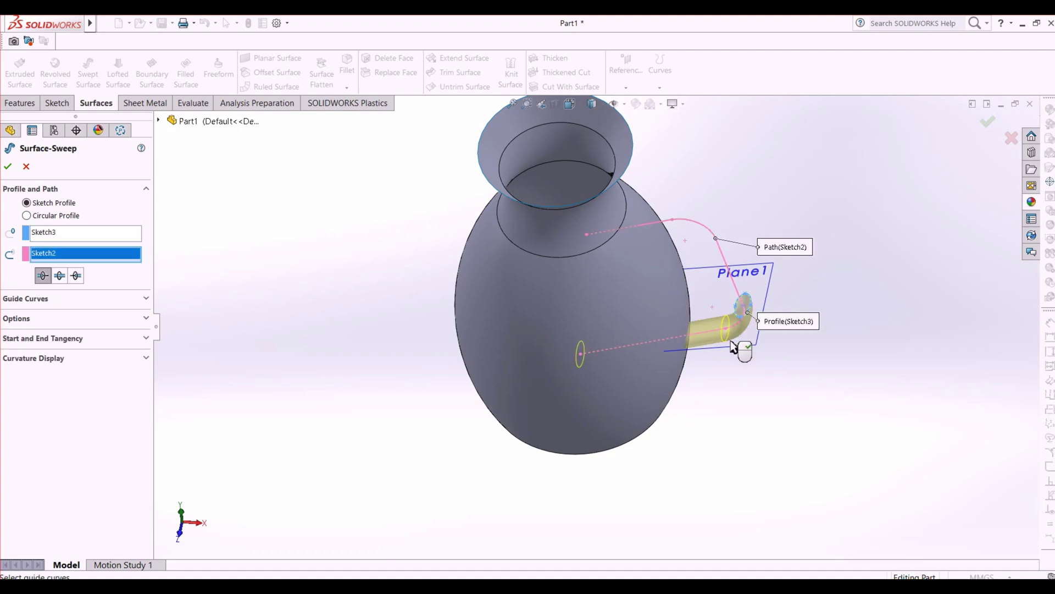
left_click(59, 275)
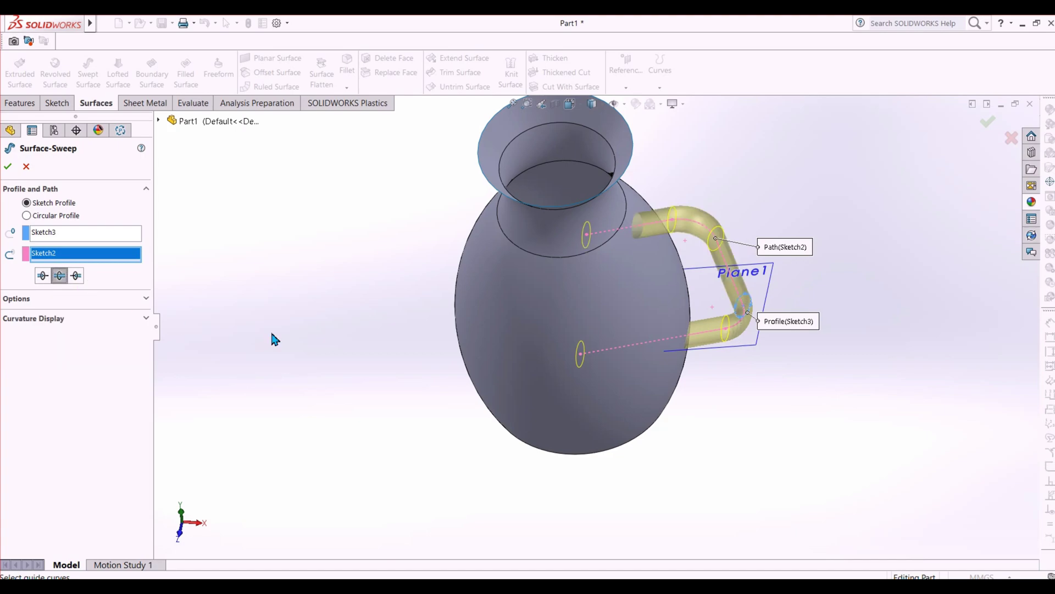
left_click(983, 117)
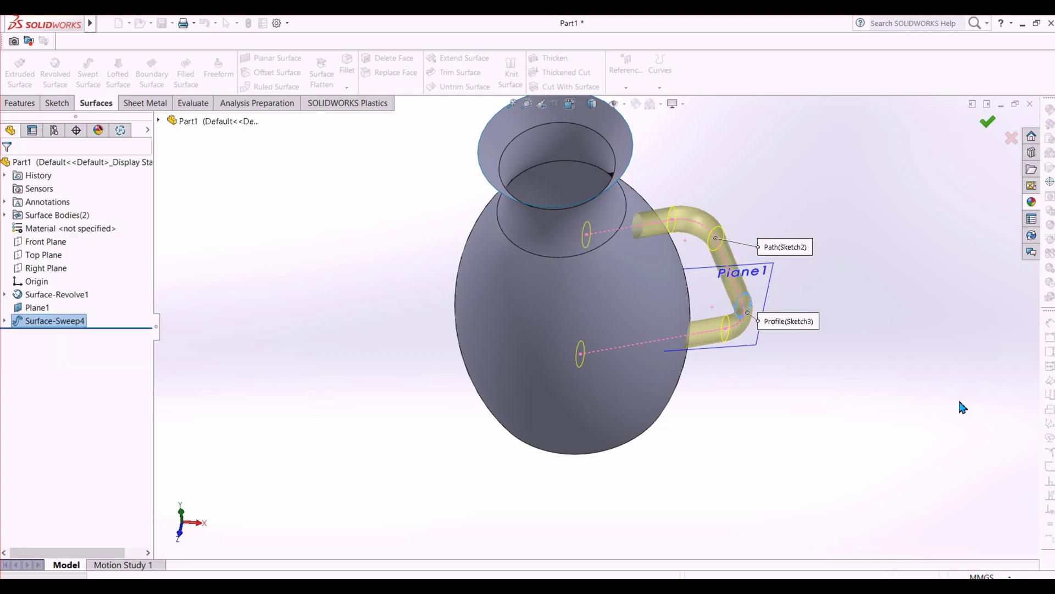
left_click(797, 444)
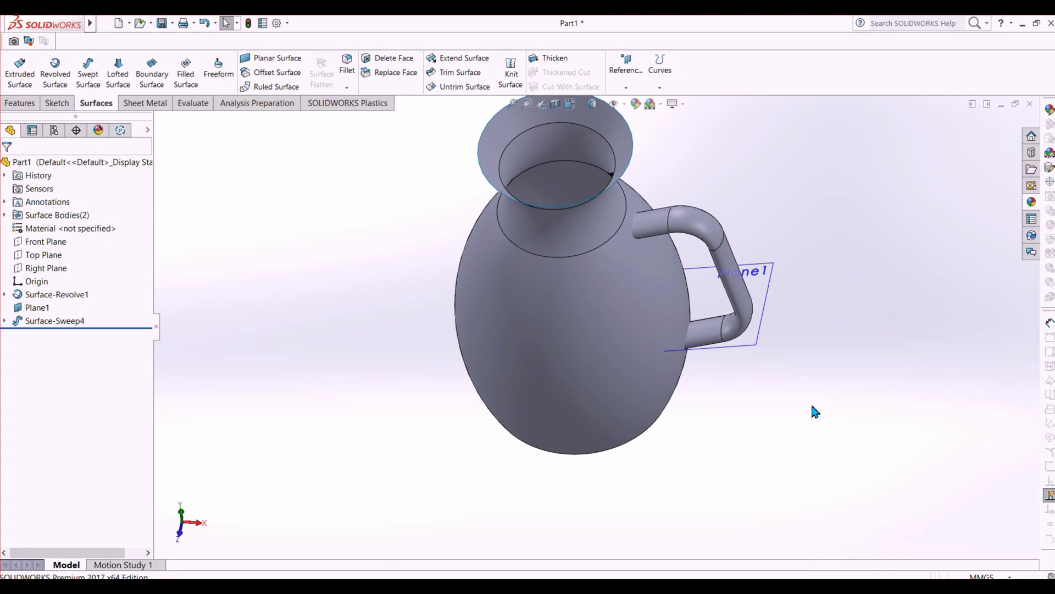
Step: Trim the jug body and handle surfaces mutually, removing the two handle ends inside the jug
middle_click_drag(812, 406, 857, 462)
mouse_move(667, 321)
middle_mouse_down()
mouse_move(676, 353)
mouse_move(660, 348)
mouse_move(672, 341)
mouse_move(663, 324)
middle_mouse_up()
scroll(661, 319, "up", 2)
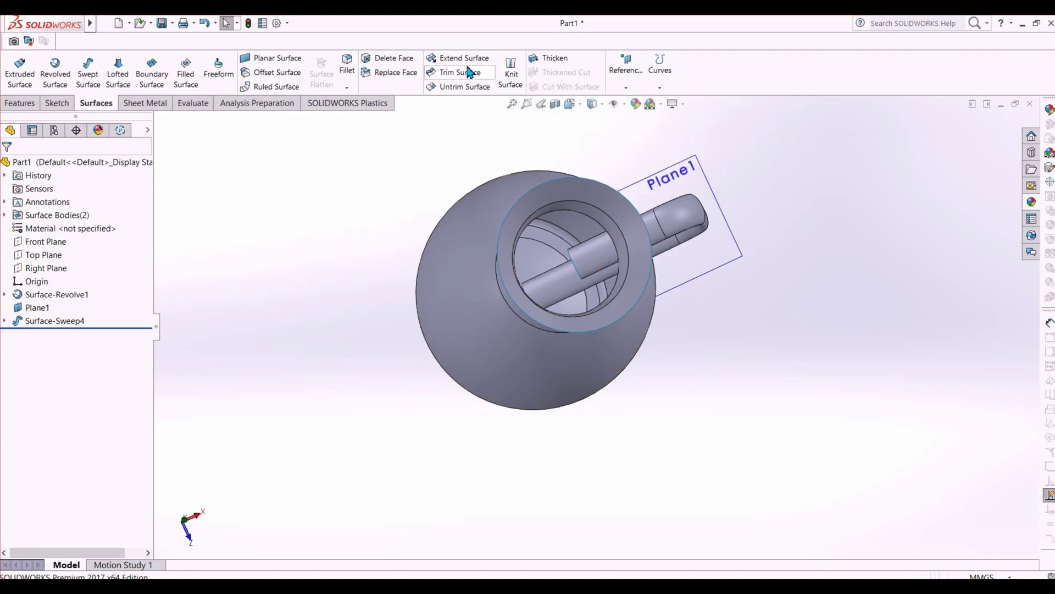
left_click(448, 76)
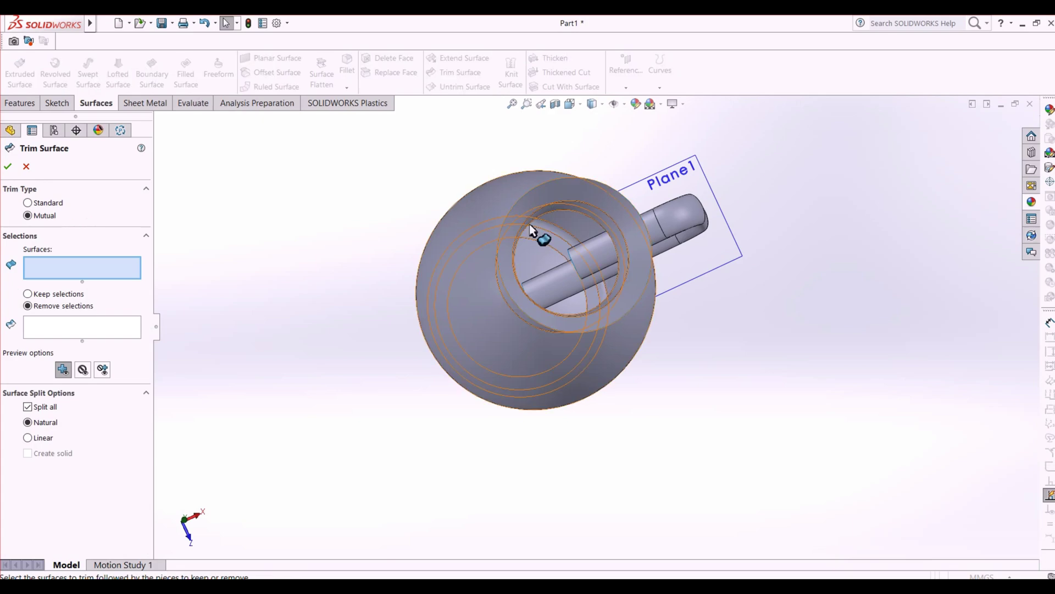
left_click(592, 363)
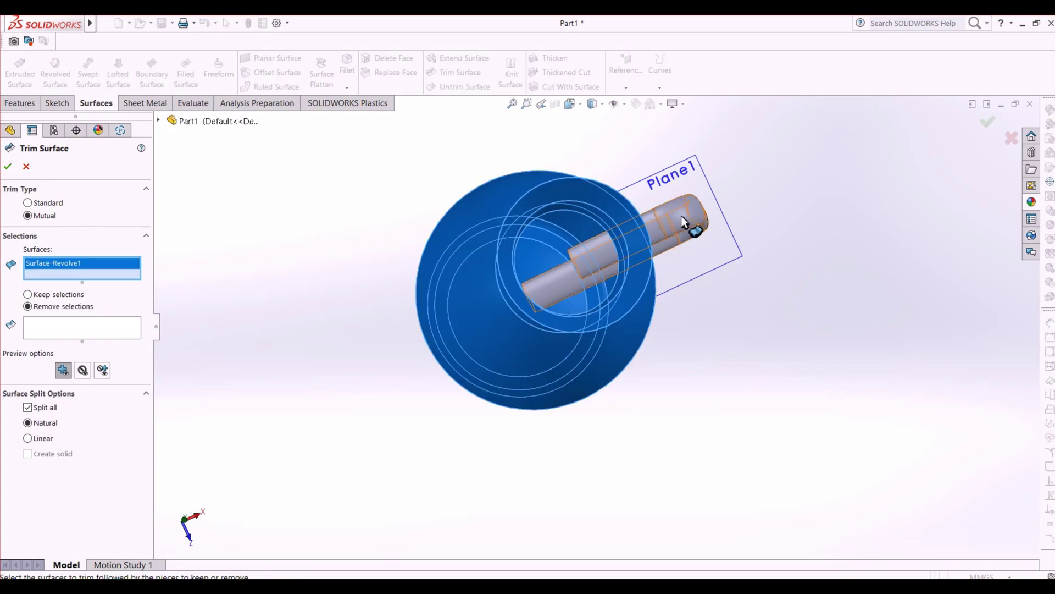
left_click(691, 226)
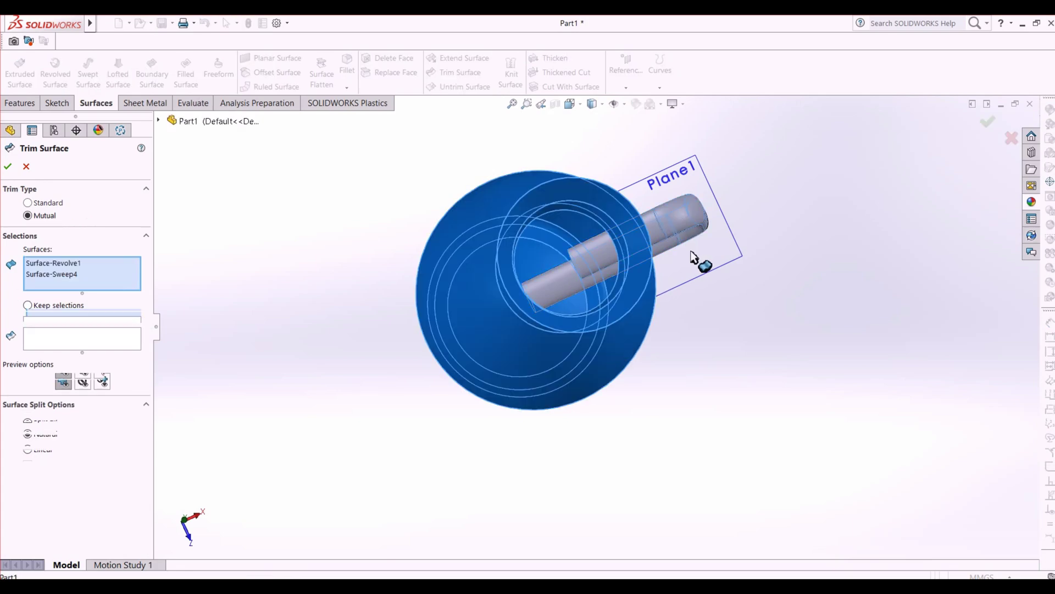
left_click(88, 338)
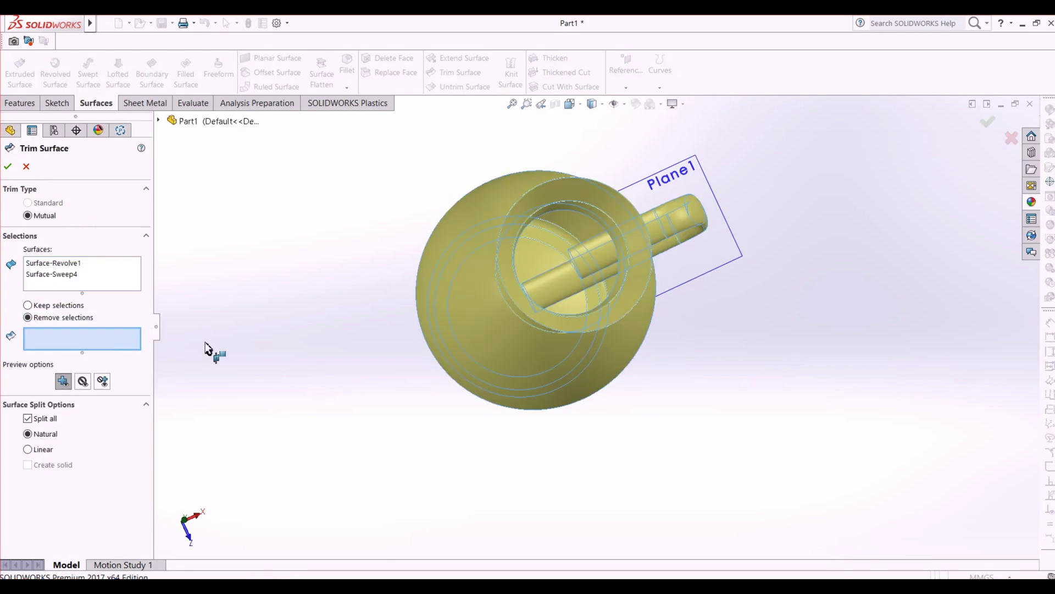
left_click(599, 249)
left_click(572, 278)
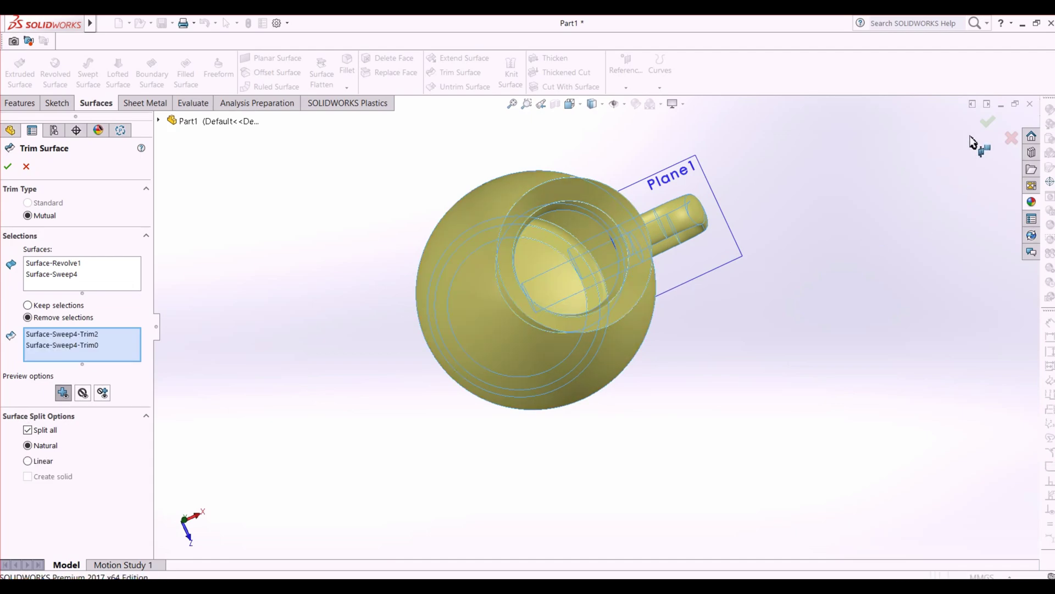
key("Return")
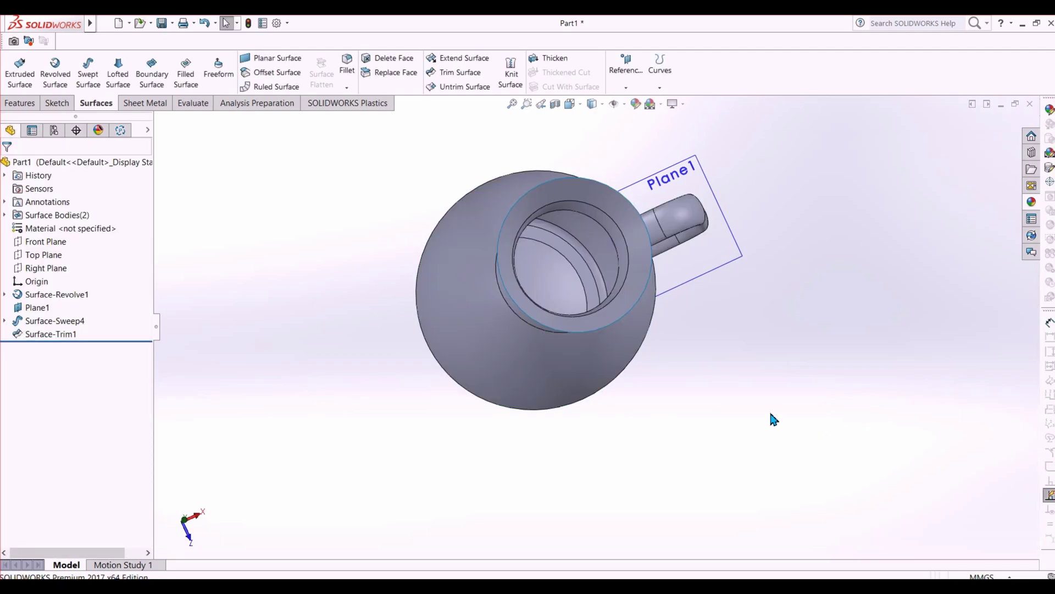
Step: Hide the reference plane of the handle profile, Plane1
middle_click_drag(771, 418, 747, 351)
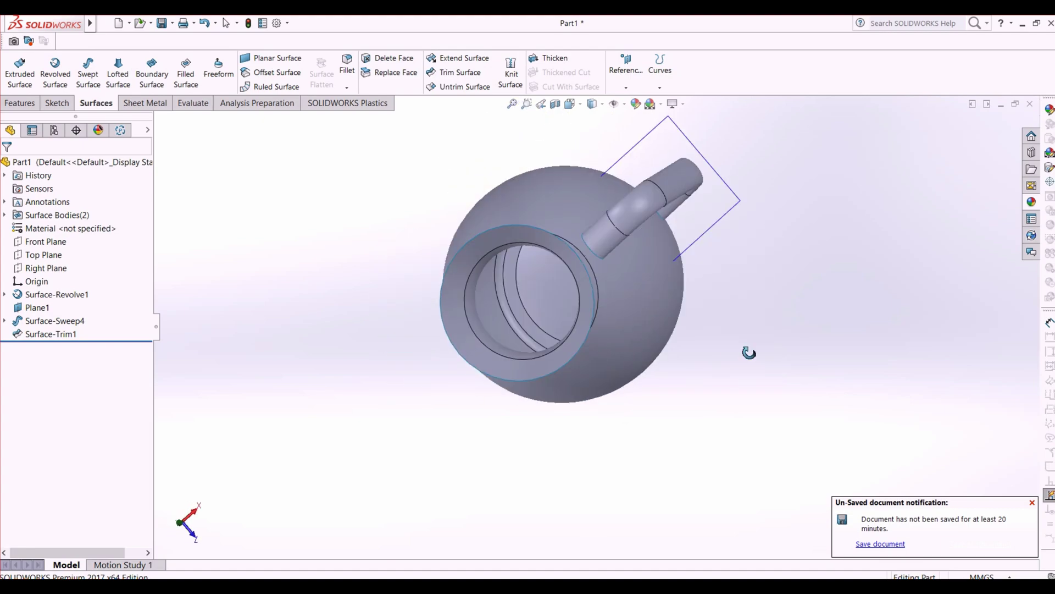
middle_click_drag(433, 447, 601, 423)
left_click(33, 308)
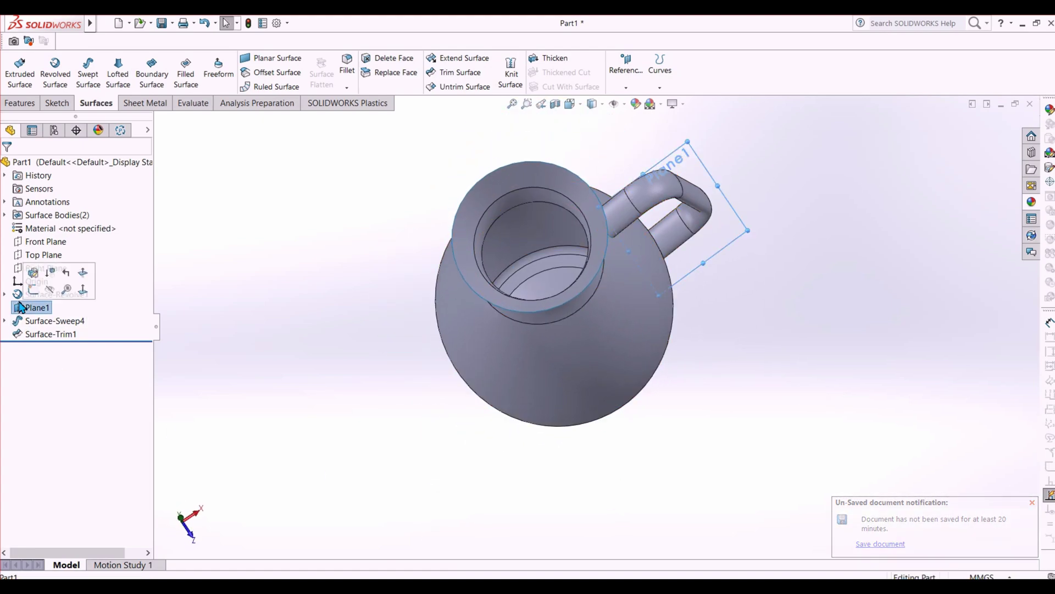
right_click(26, 308)
left_click(49, 290)
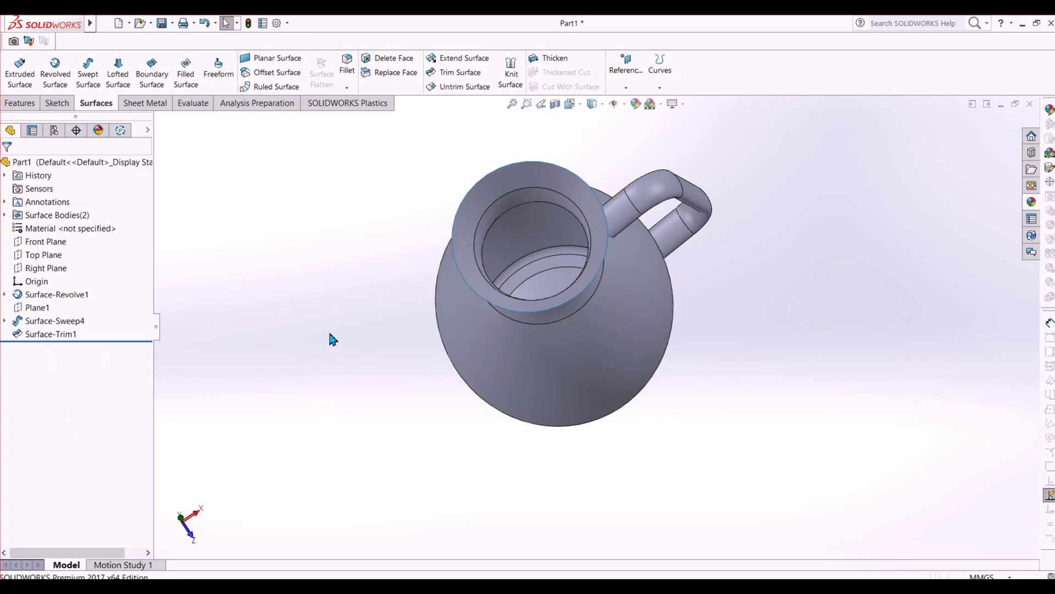
Step: Create a reference plane coincident with the circular edge of the jug's rim
middle_click_drag(332, 339, 346, 238)
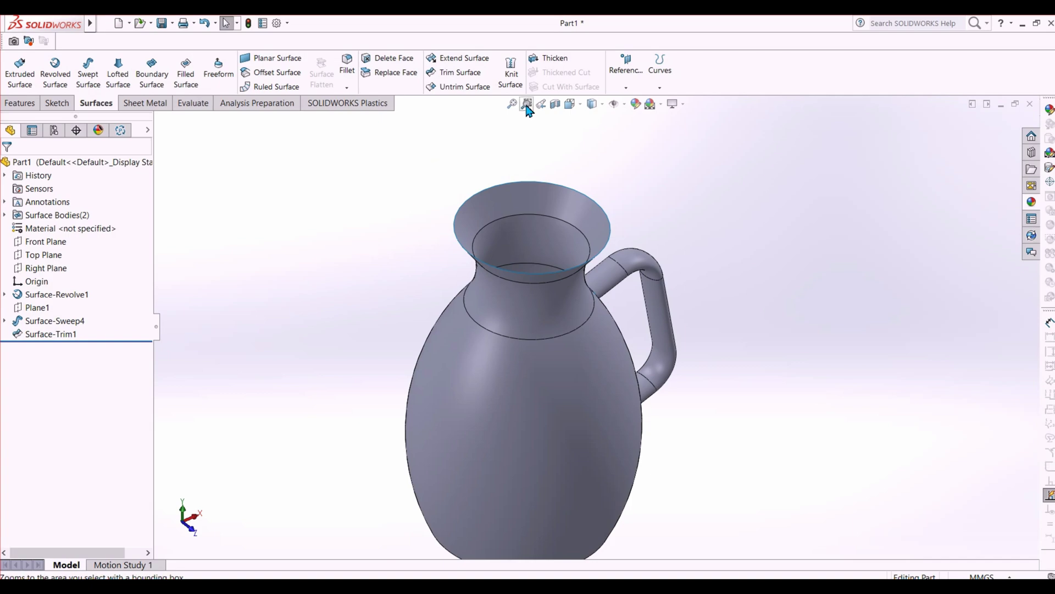
left_click(626, 70)
left_click(635, 103)
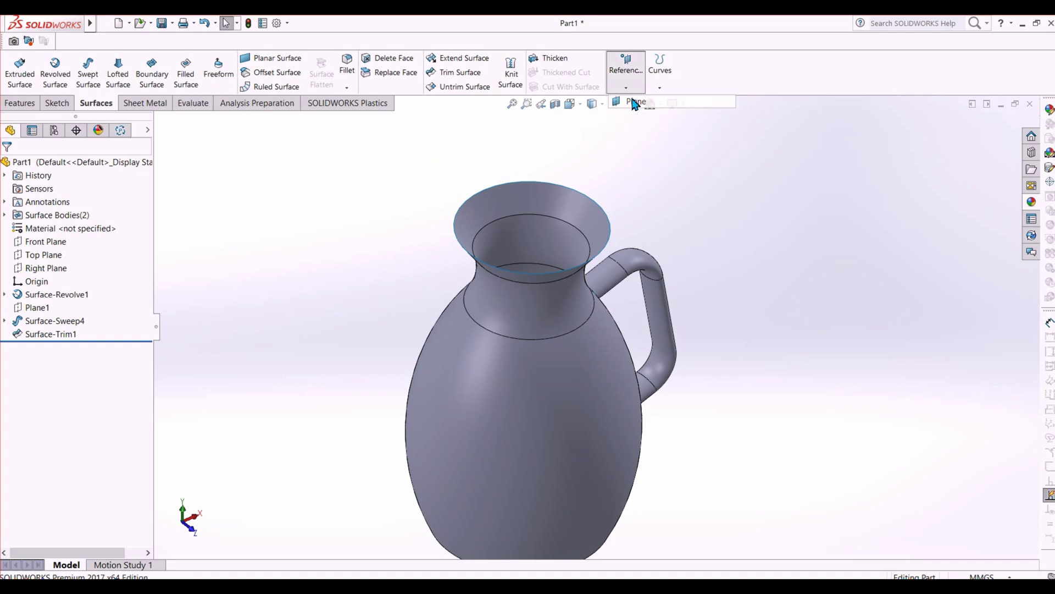
left_click(607, 218)
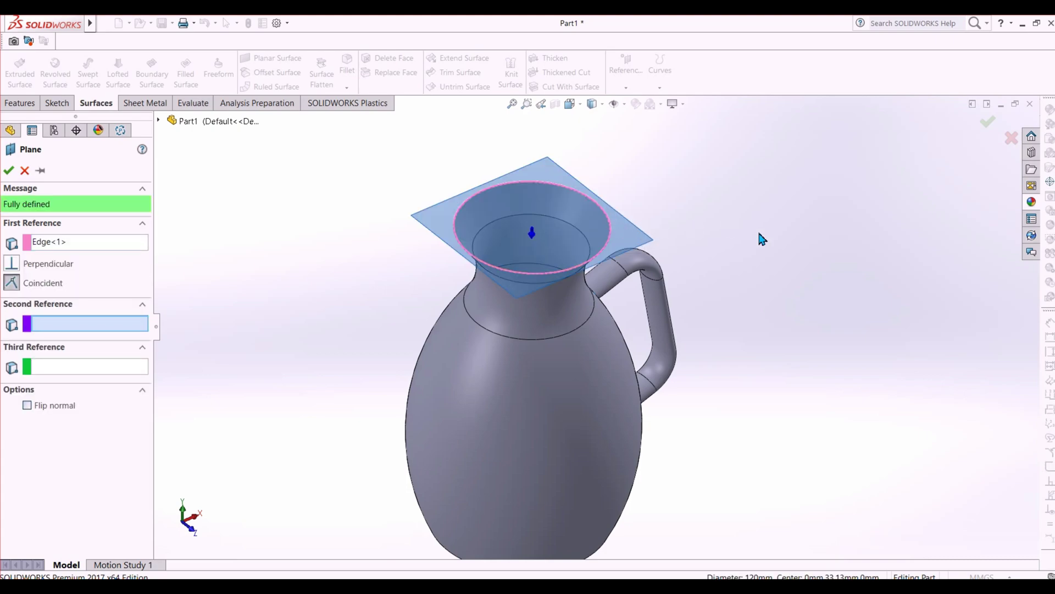
left_click(985, 122)
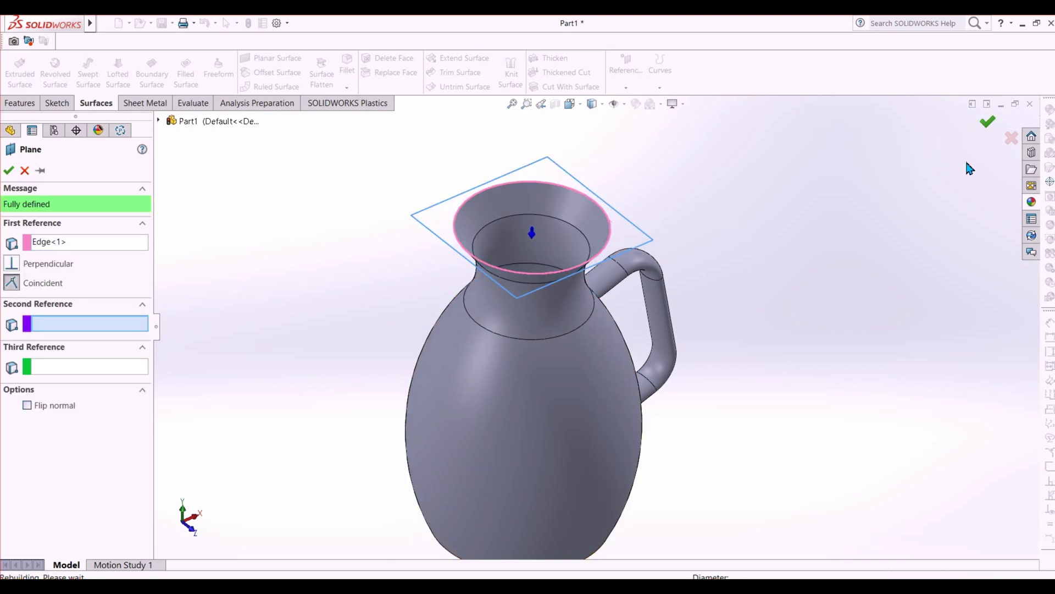
Step: View the rim plane squarely from above the jug and check the spout dimensions on the reference drawing in Photos
left_click(635, 229)
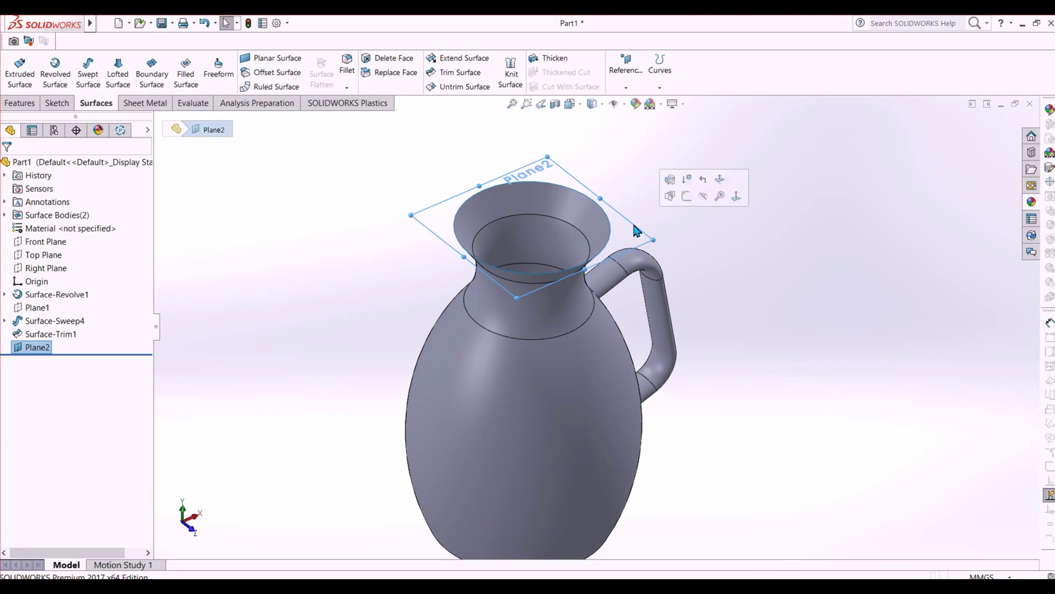
left_click(736, 195)
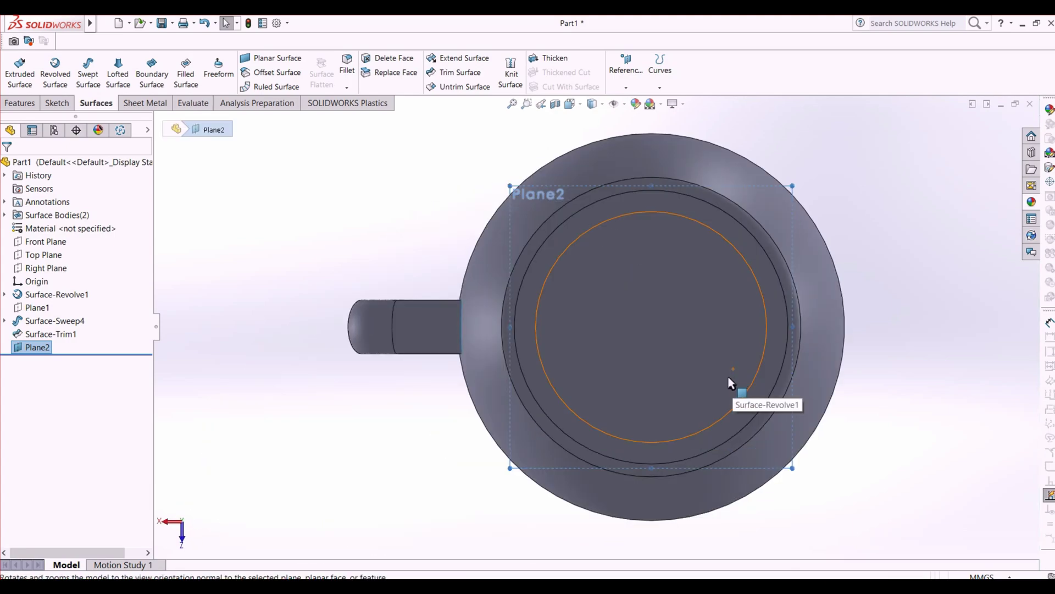
key("ctrl+8")
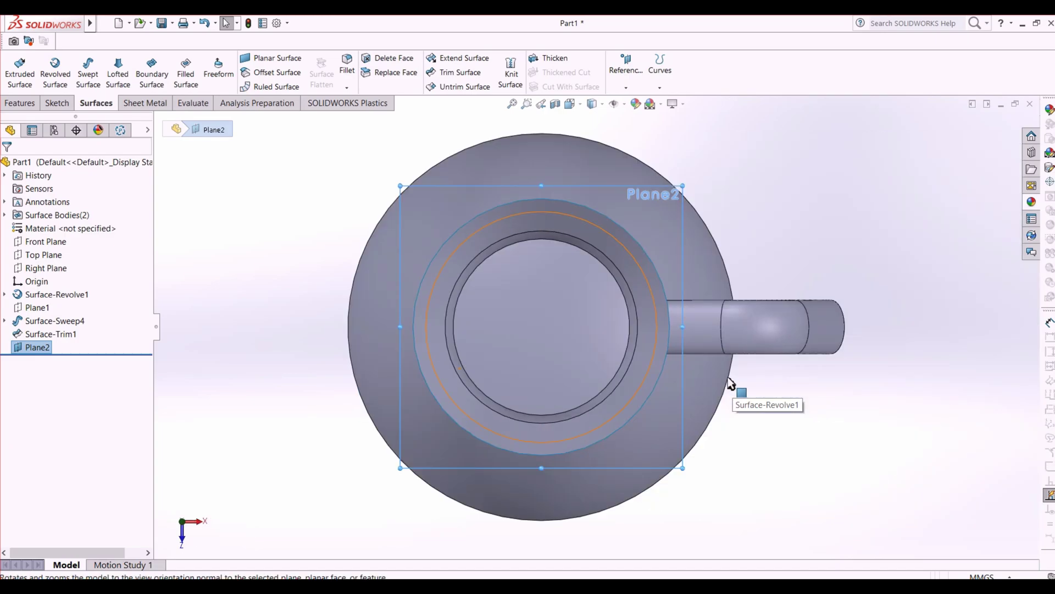
left_click(490, 586)
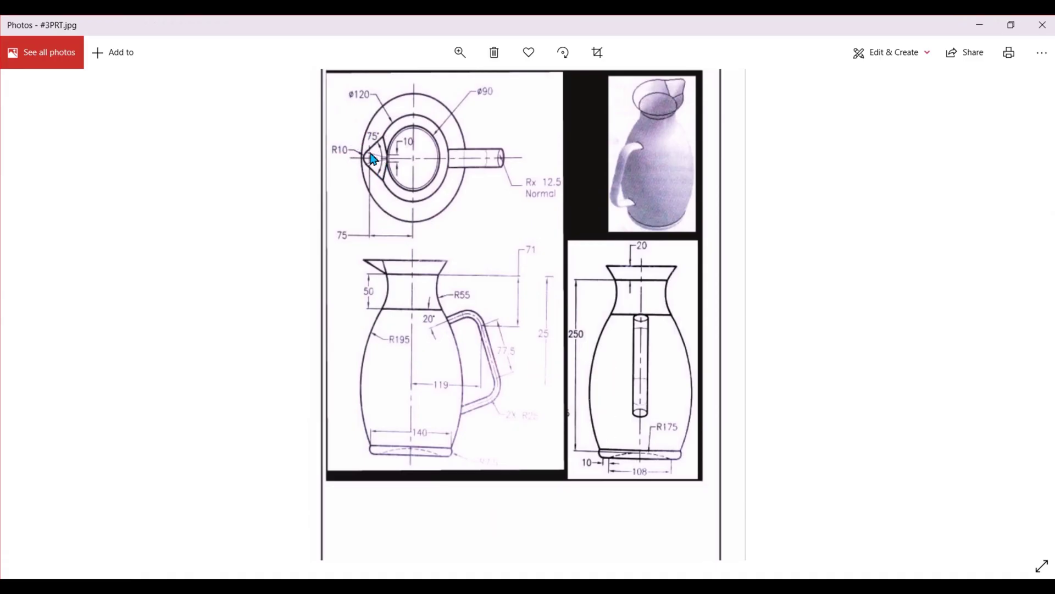
left_click(508, 586)
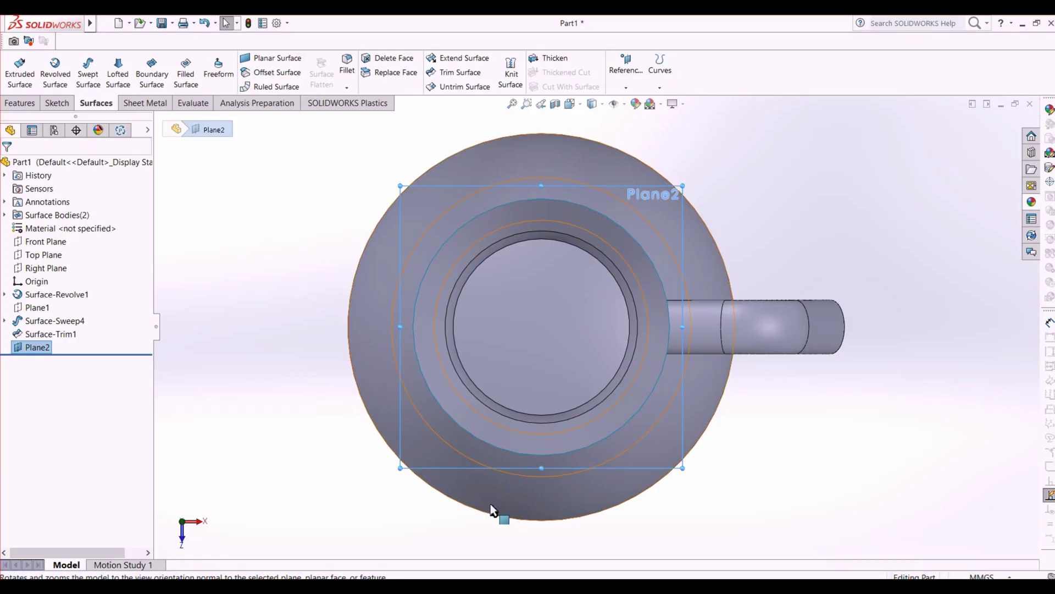
Step: Sketch a circle of about 8.4 mm radius on the rim plane, just outside the jug body on the spout side
left_click(58, 103)
left_click(125, 58)
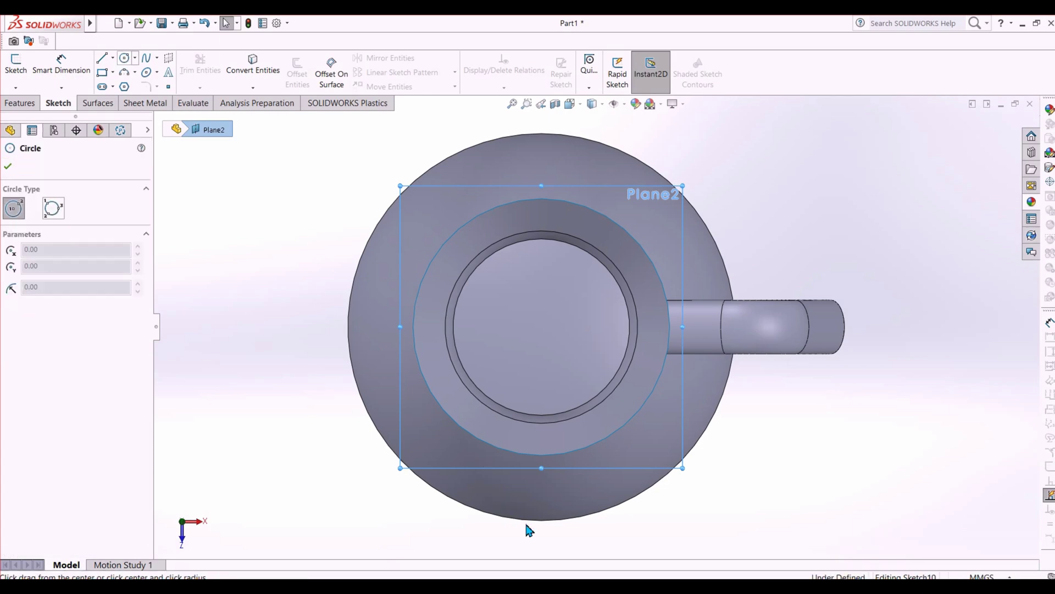
left_click(533, 540)
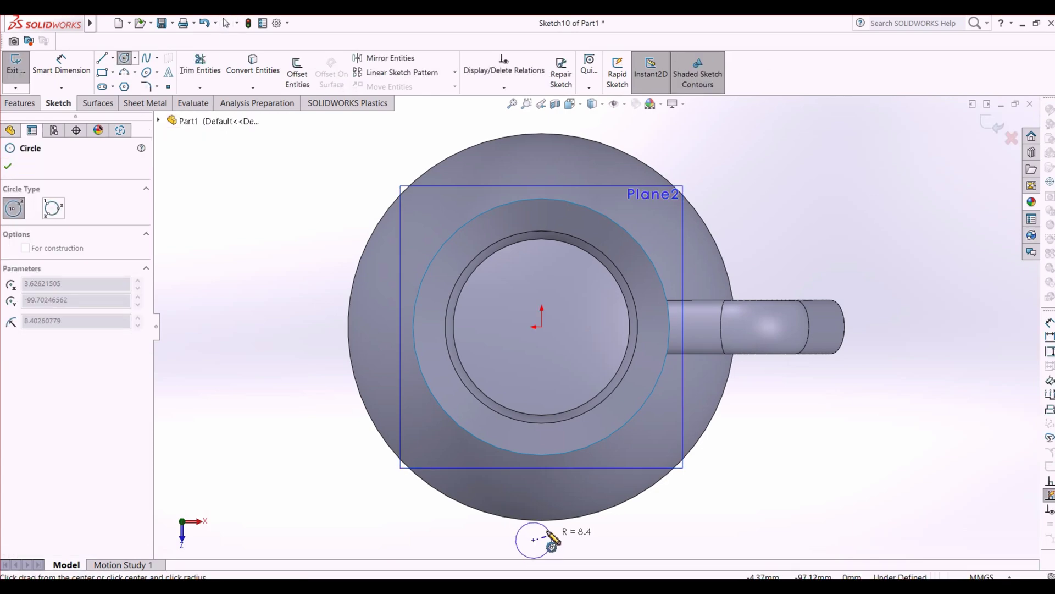
left_click(551, 539)
Step: Dimension the small spout circle with a diameter of 20 mm
right_click_drag(647, 538, 662, 449)
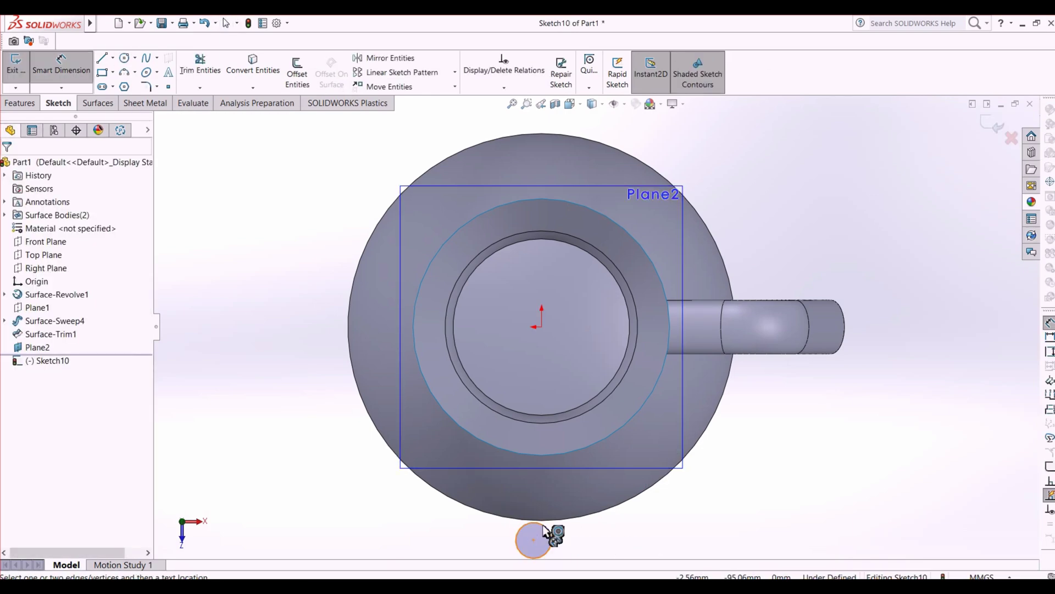
left_click(547, 529)
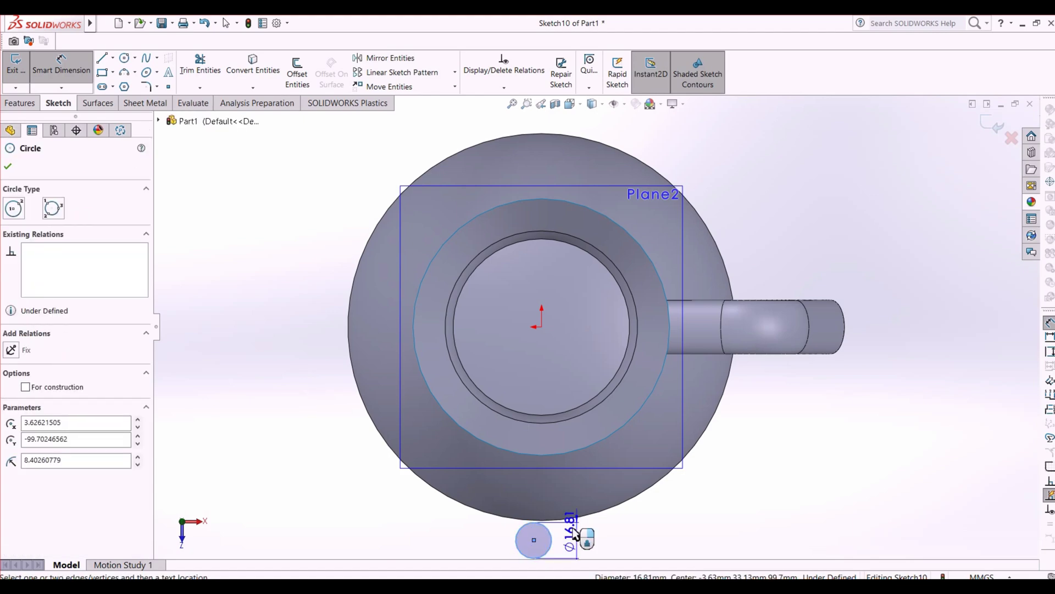
left_click(574, 533)
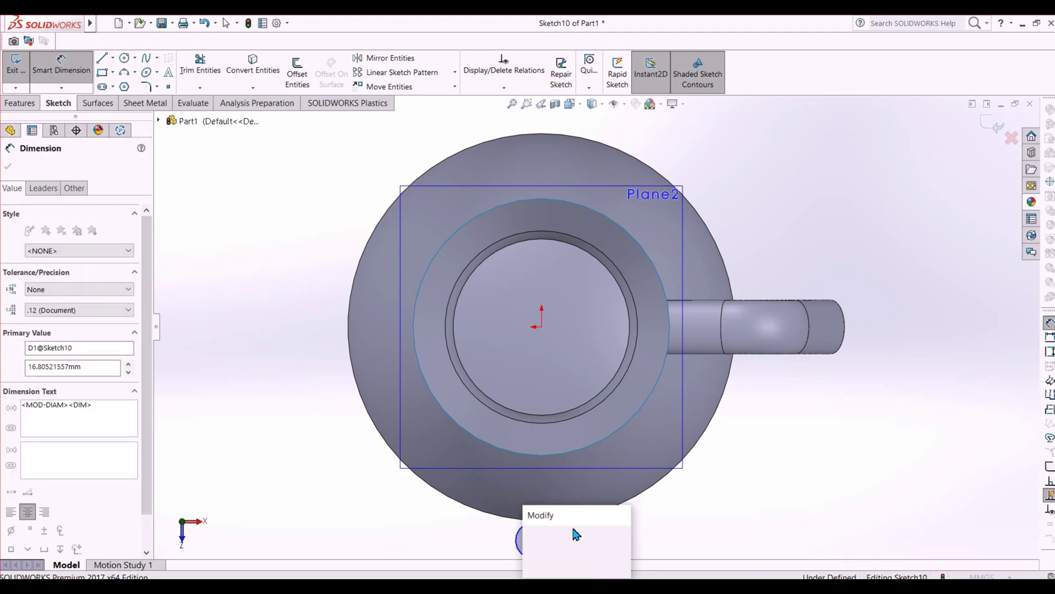
type("20")
key("Return")
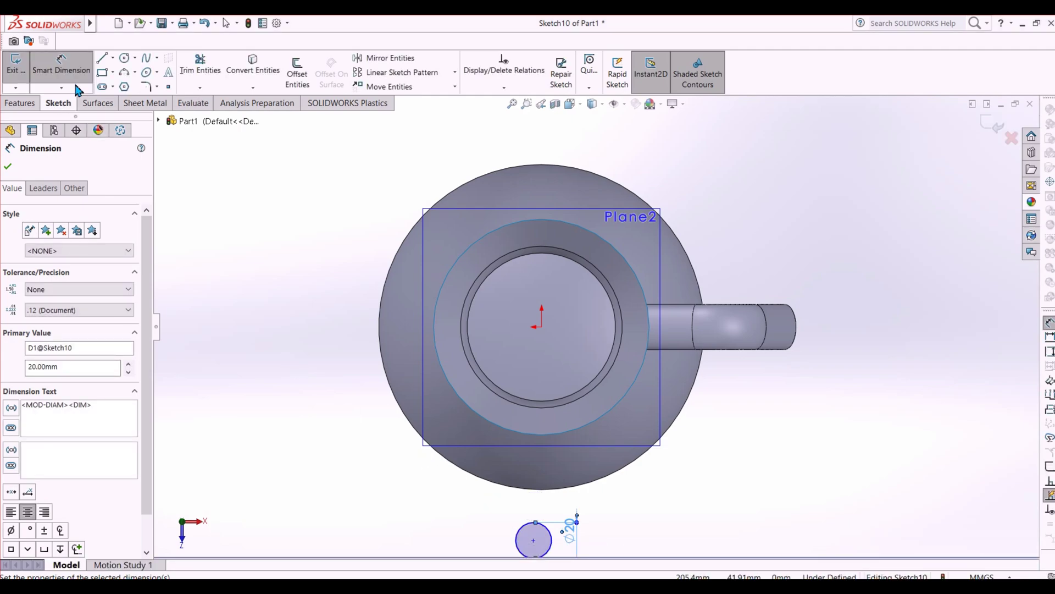
Step: Sketch a slanted line about 37 mm long from the spout circle's handle-opposite side towards the jug body
left_click(103, 56)
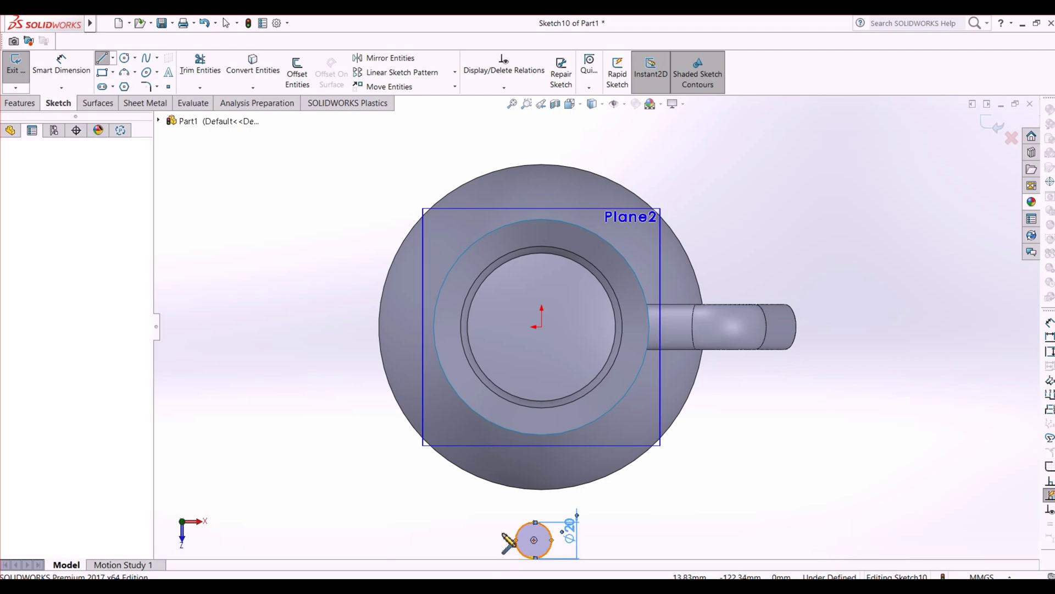
left_click(515, 540)
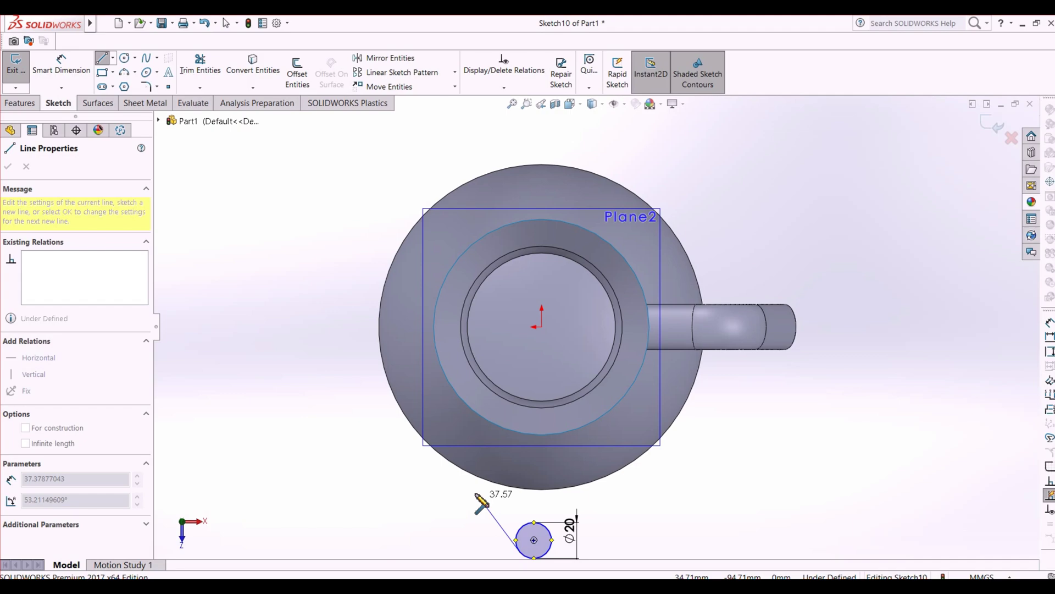
left_click(479, 496)
scroll(522, 561, "down", 1)
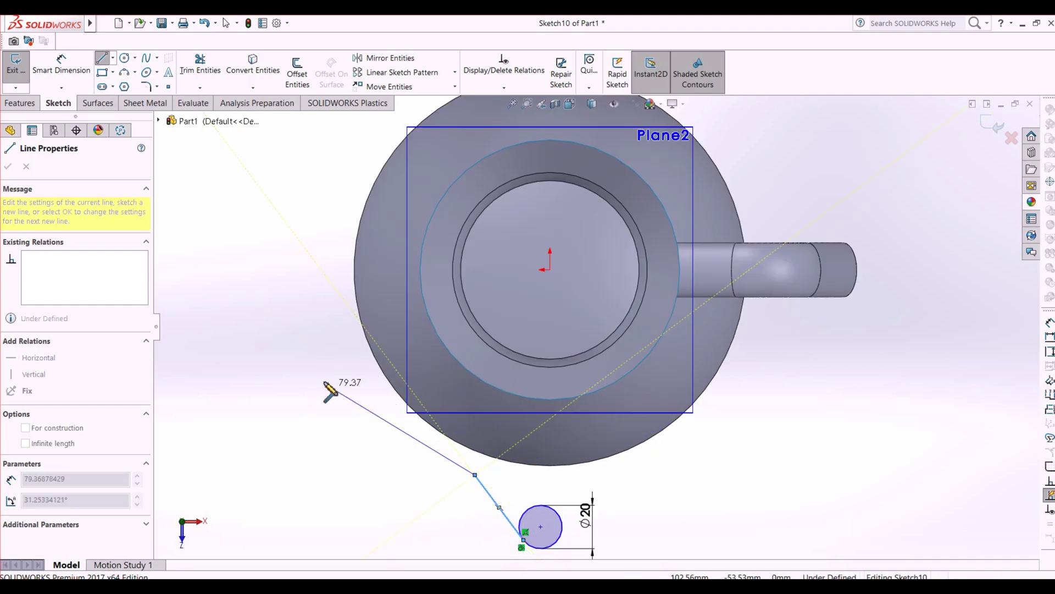
right_click(296, 388)
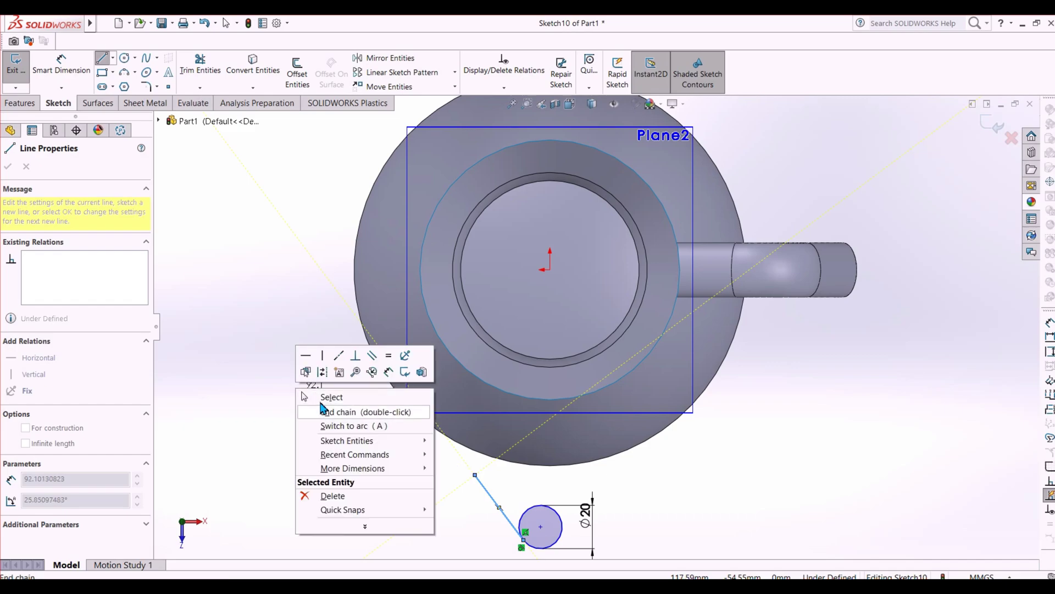
left_click(330, 397)
Step: Check the spout angle on the drawing in Photos, and set the angle between the slanted line and the centerline to 75/2 degrees
key("alt+Tab")
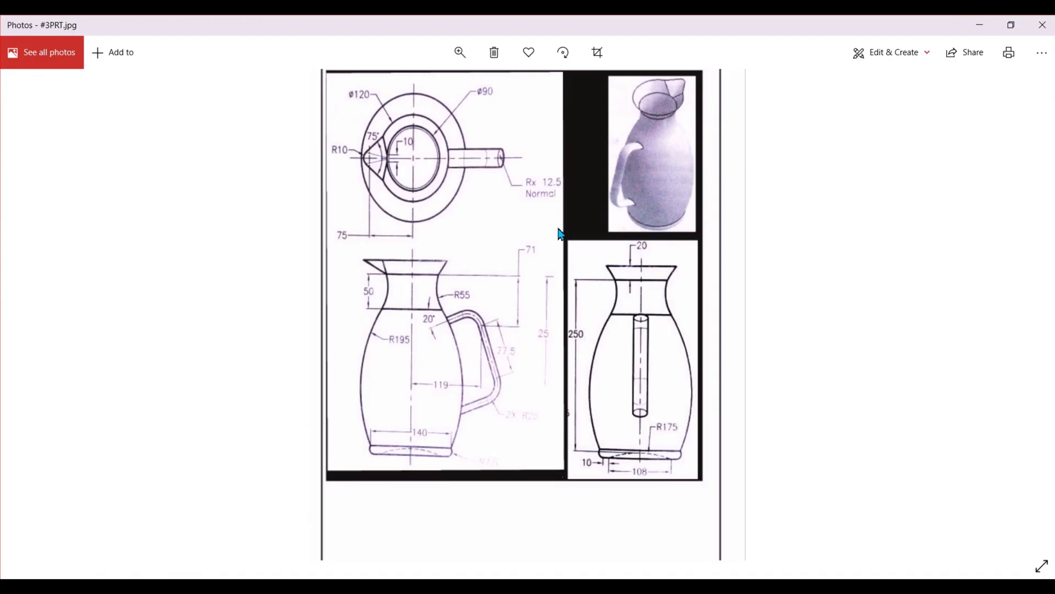
key("alt+Tab")
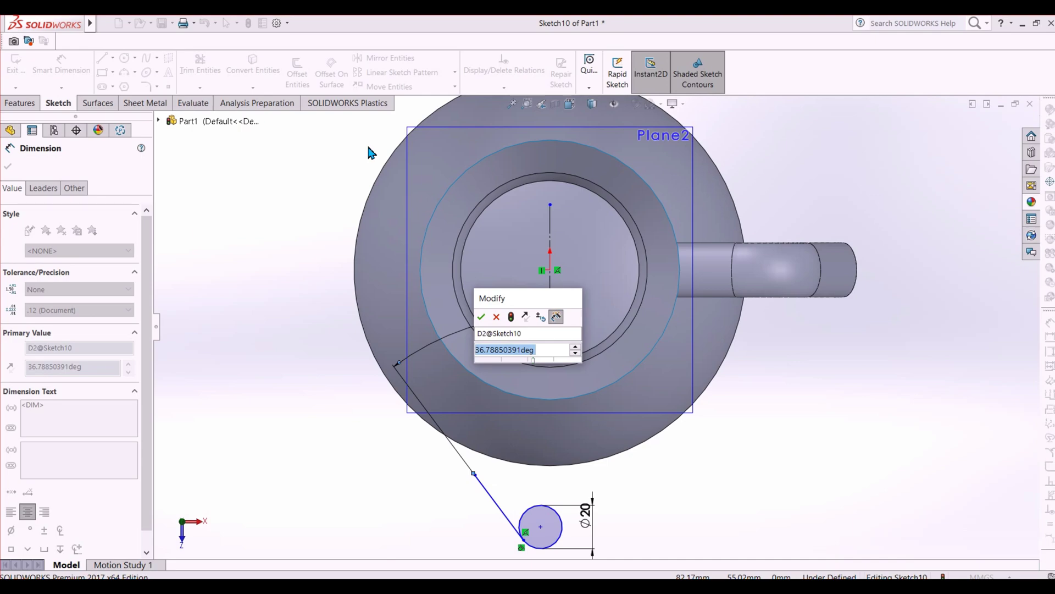
type("75")
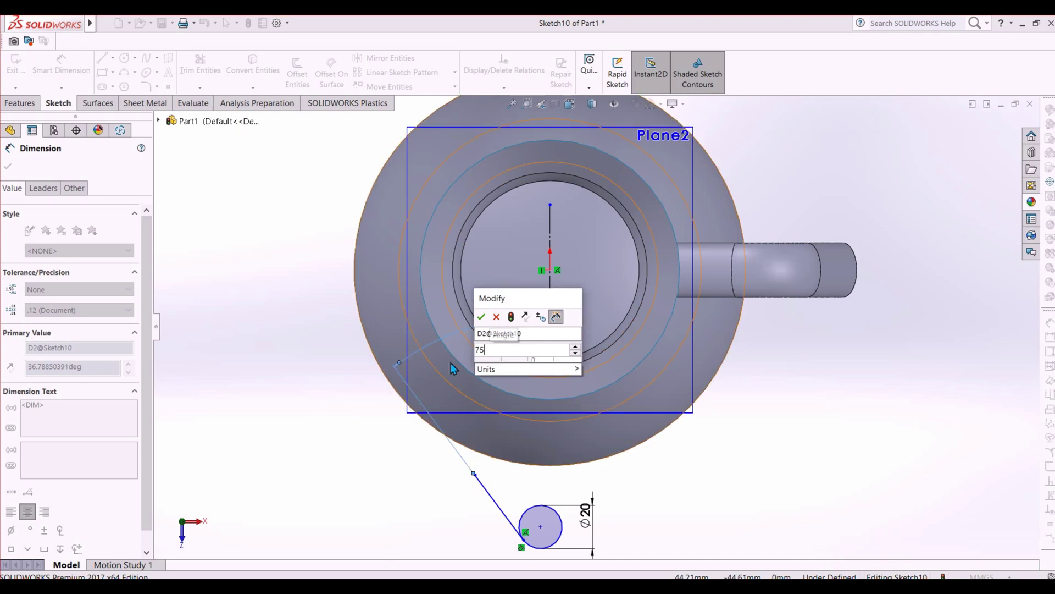
type("/2")
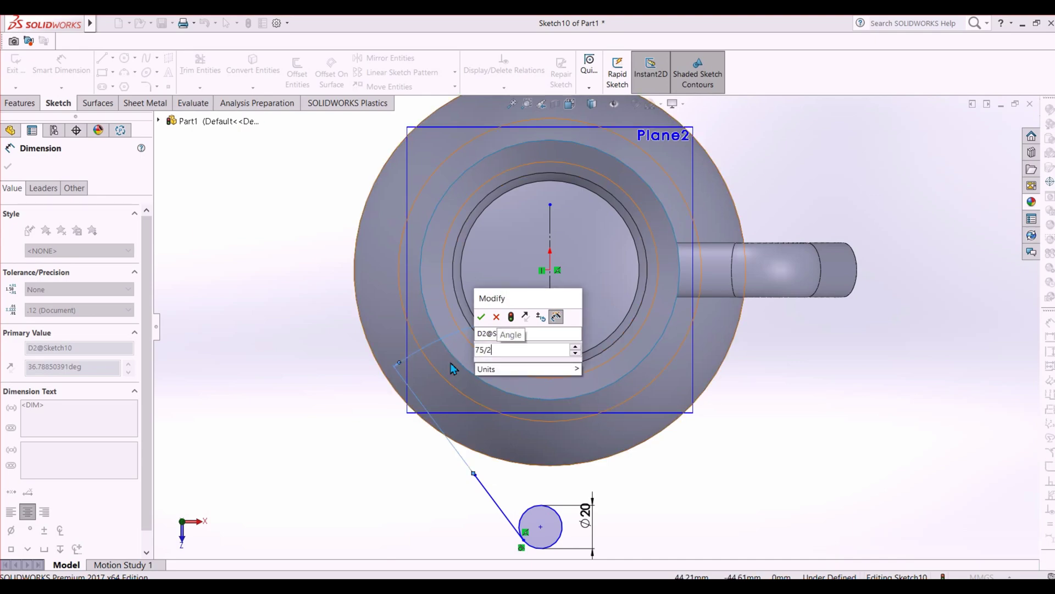
key("Return")
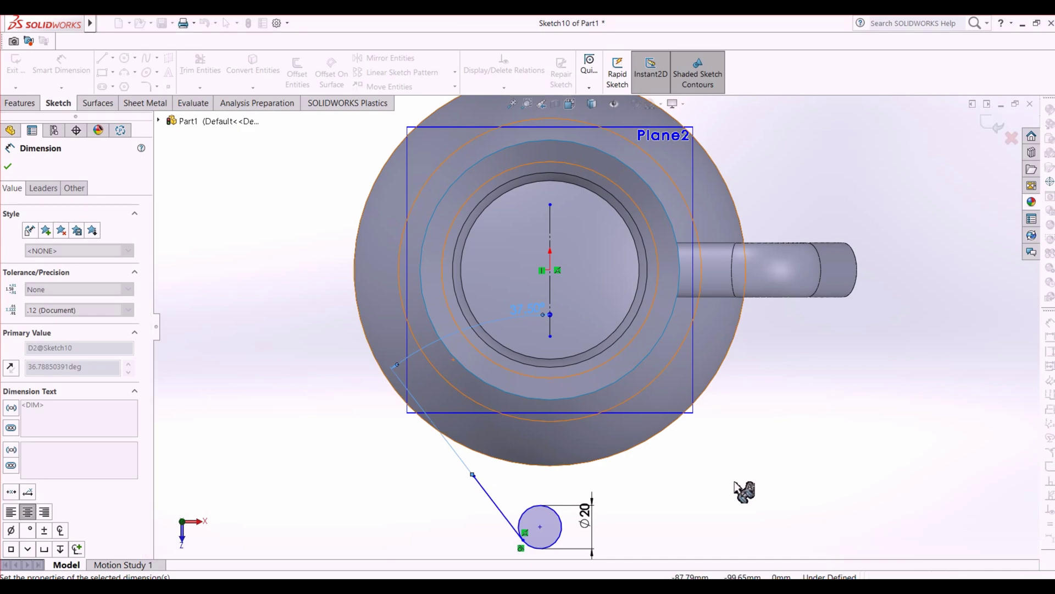
key("Escape")
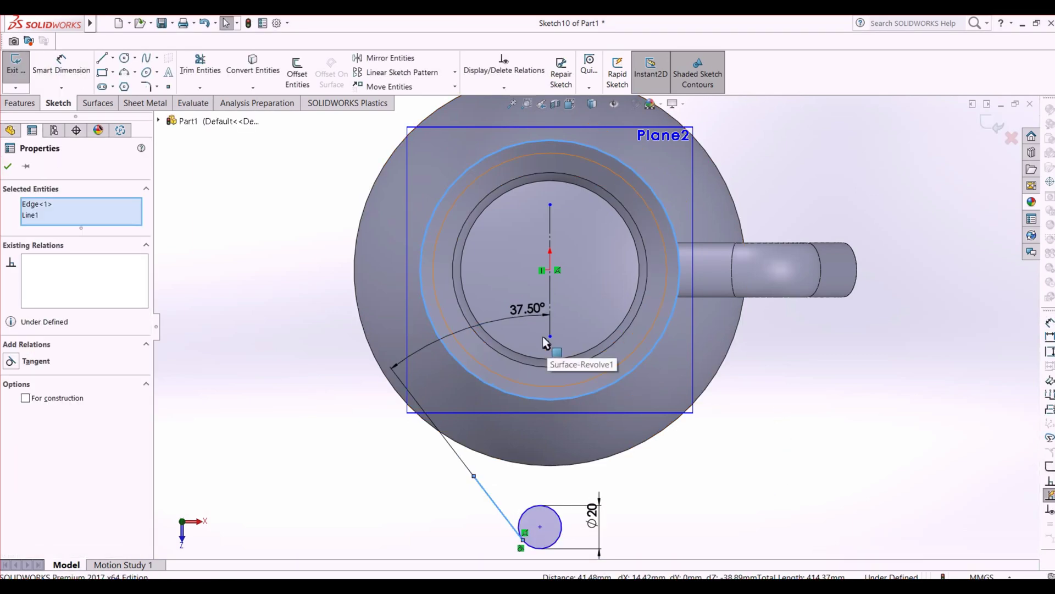
Step: Extend the vertical centerline from the jug's center until it reaches past the spout circle
left_click(549, 534)
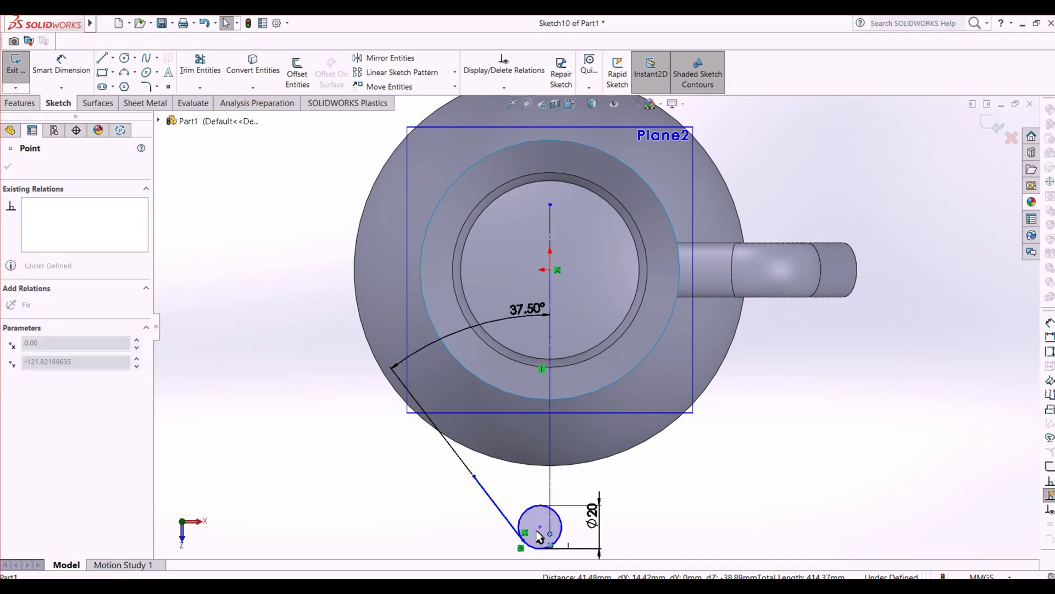
left_click_drag(536, 535, 535, 551)
left_click(757, 485)
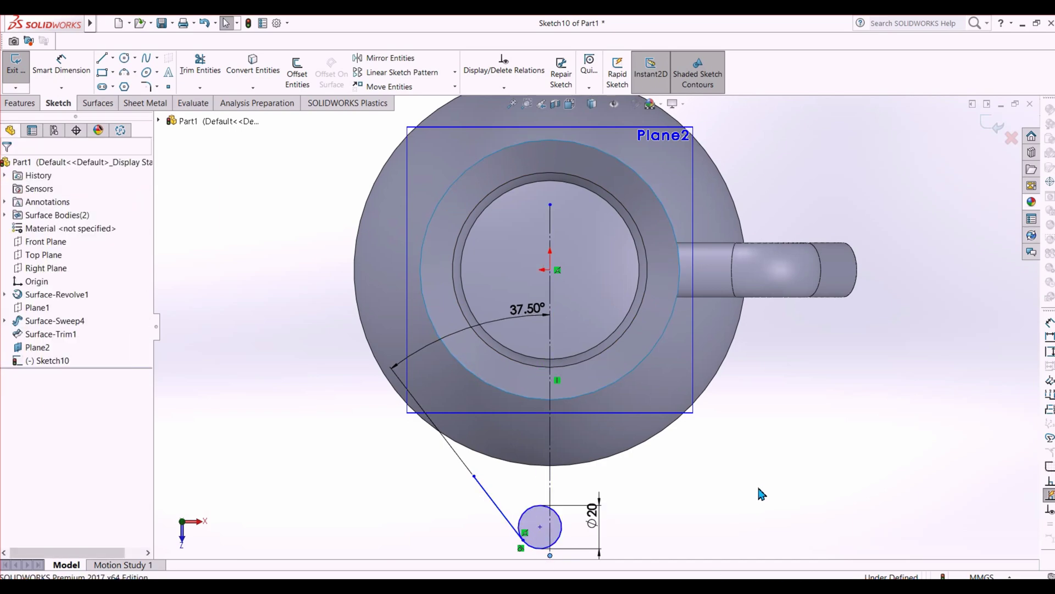
Step: Make the spout circle's center point coincident with the vertical centerline
left_click(539, 526)
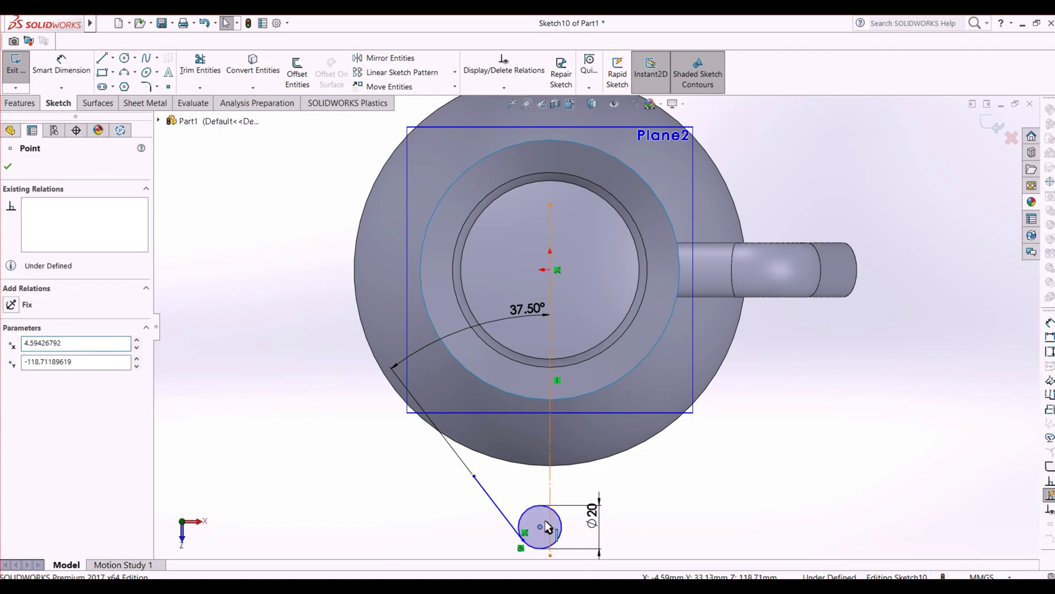
left_click(546, 522, "ctrl")
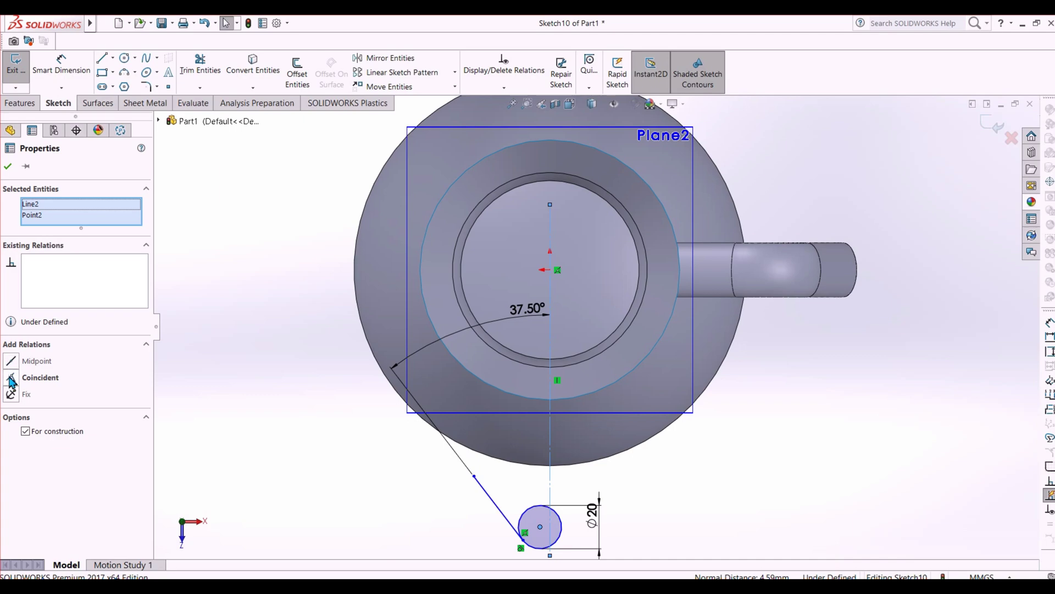
left_click(11, 378)
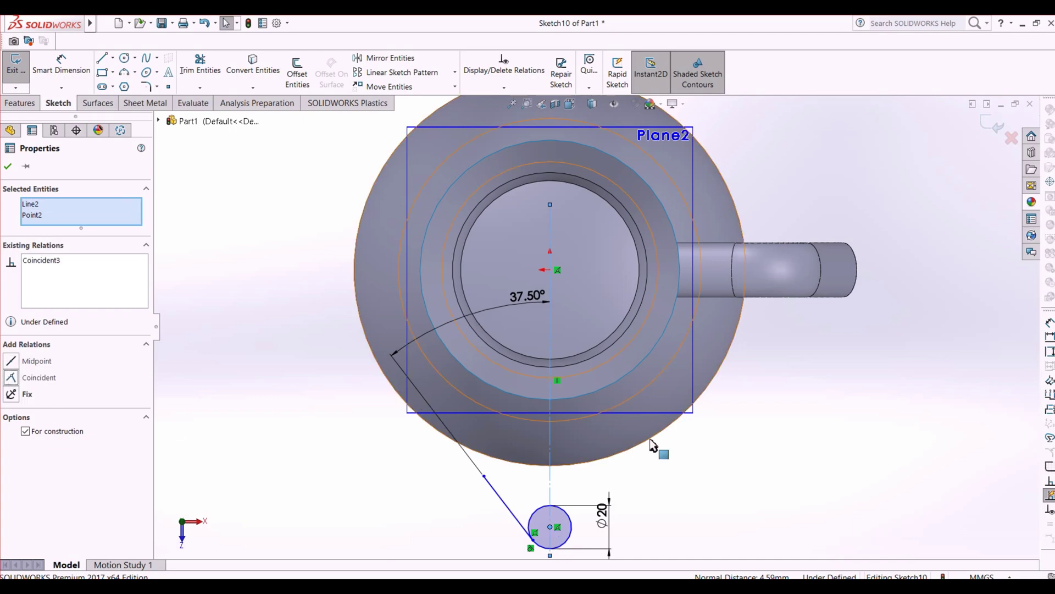
left_click(904, 471)
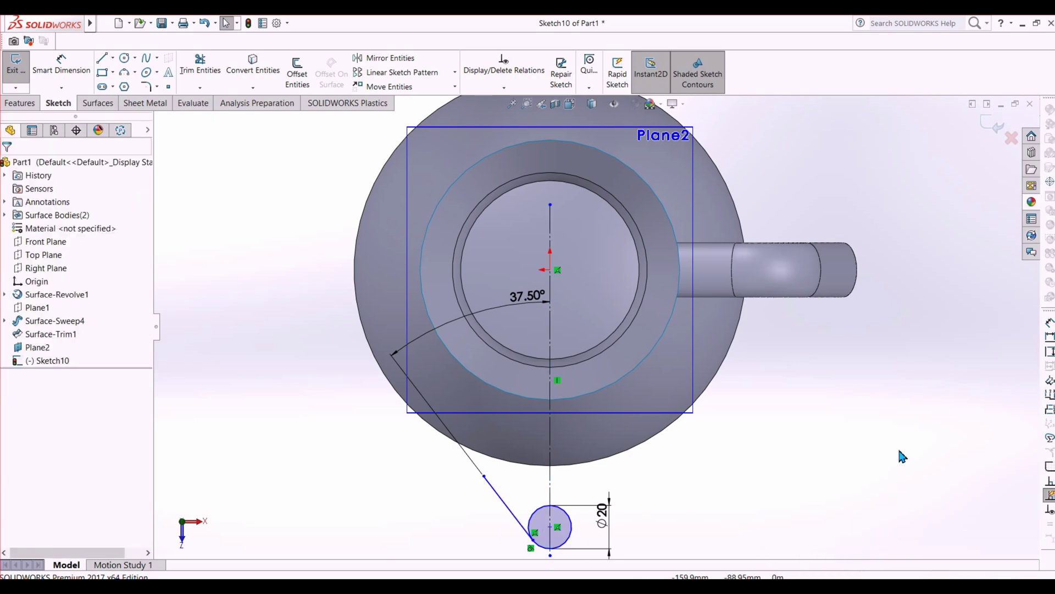
Step: Make the slanted spout line tangent to the circular edge of the jug's rim
left_click(523, 463)
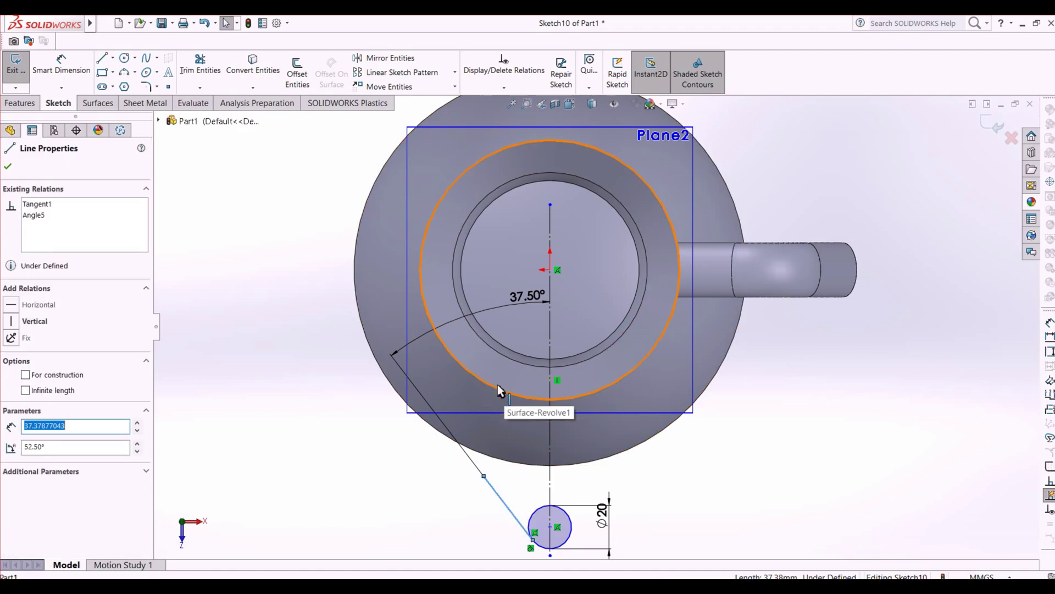
left_click(497, 384, "ctrl")
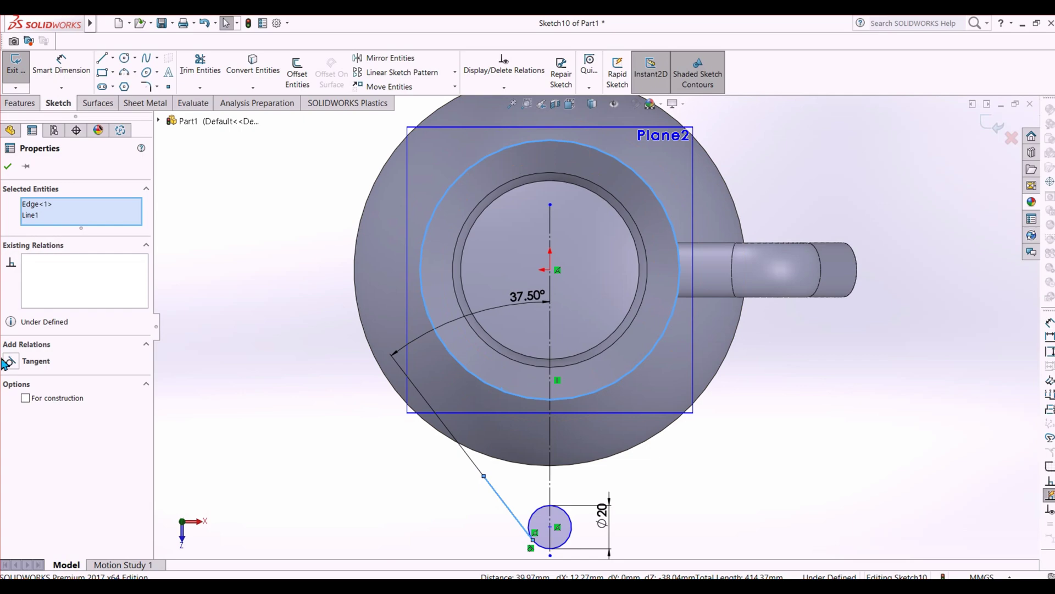
left_click(10, 362)
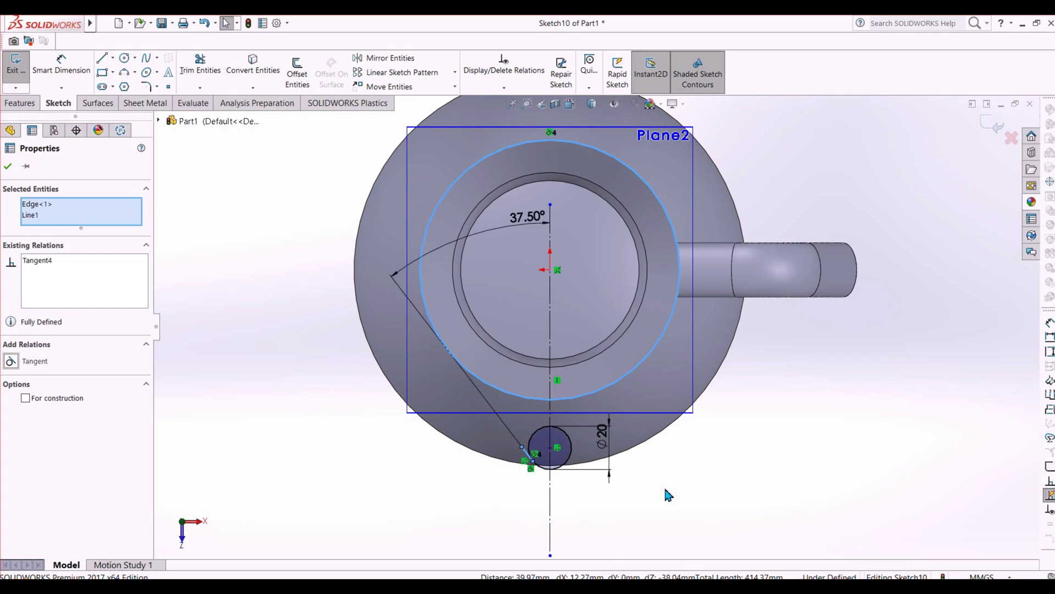
Step: Lengthen the slanted spout line by moving its free end to the tangency point on the rim edge
scroll(566, 497, "down", 2)
scroll(580, 381, "up", 2)
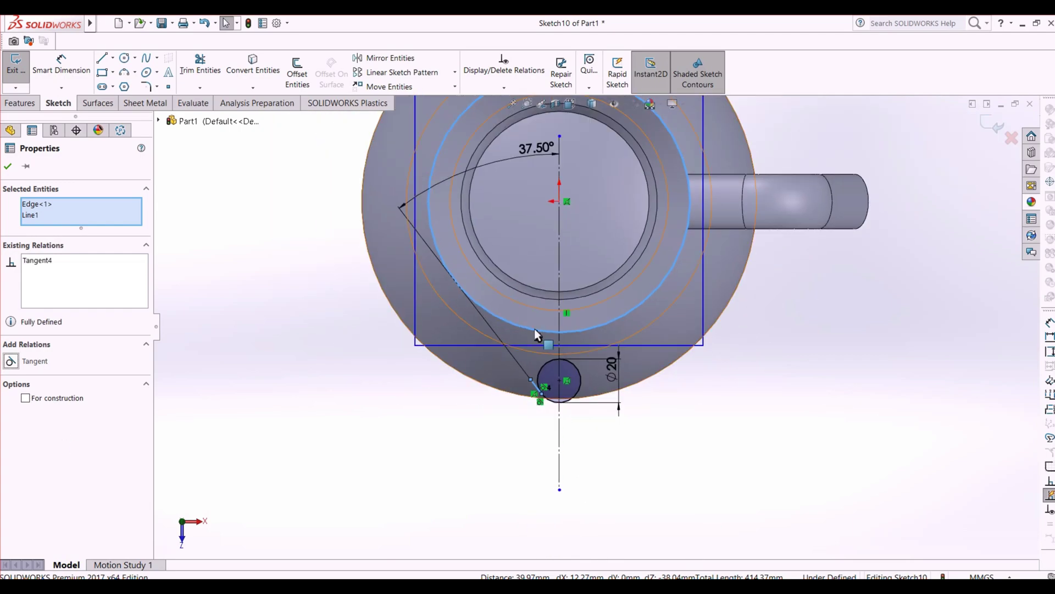
scroll(541, 352, "down", 3)
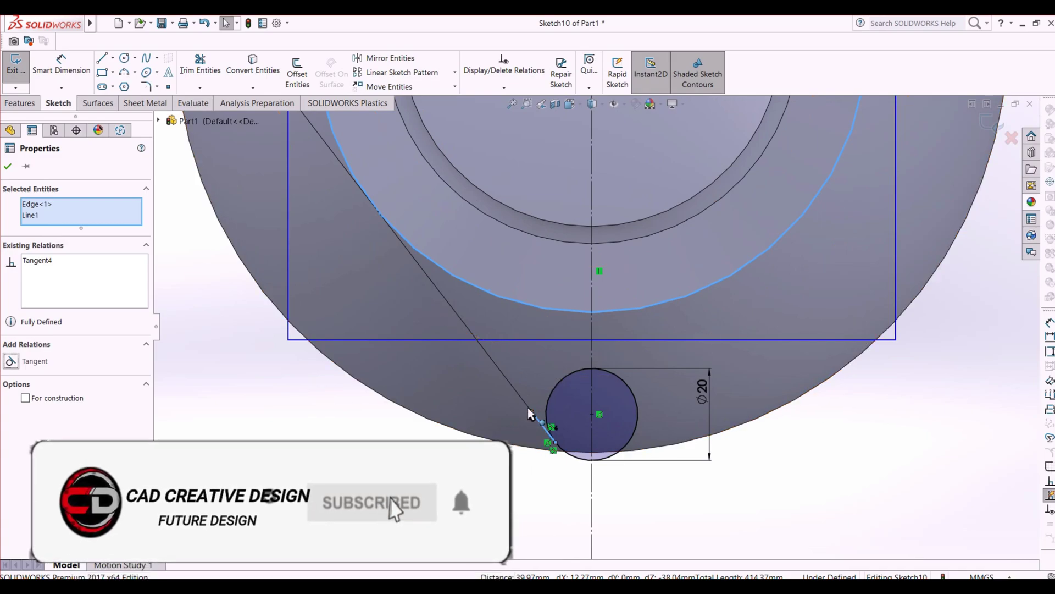
left_click_drag(531, 414, 378, 215)
scroll(381, 288, "up", 4)
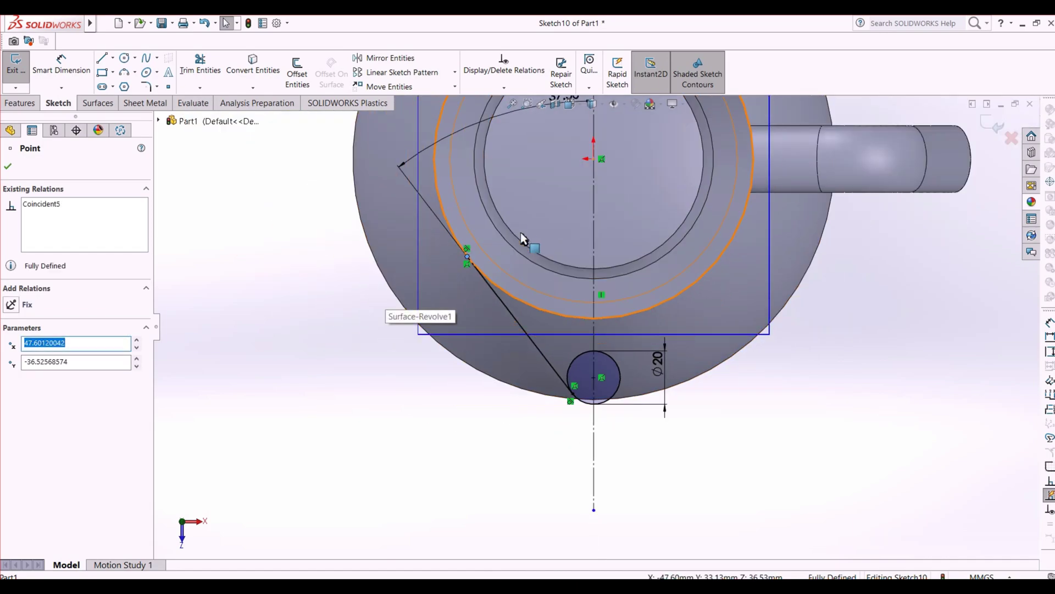
scroll(521, 234, "down", 2)
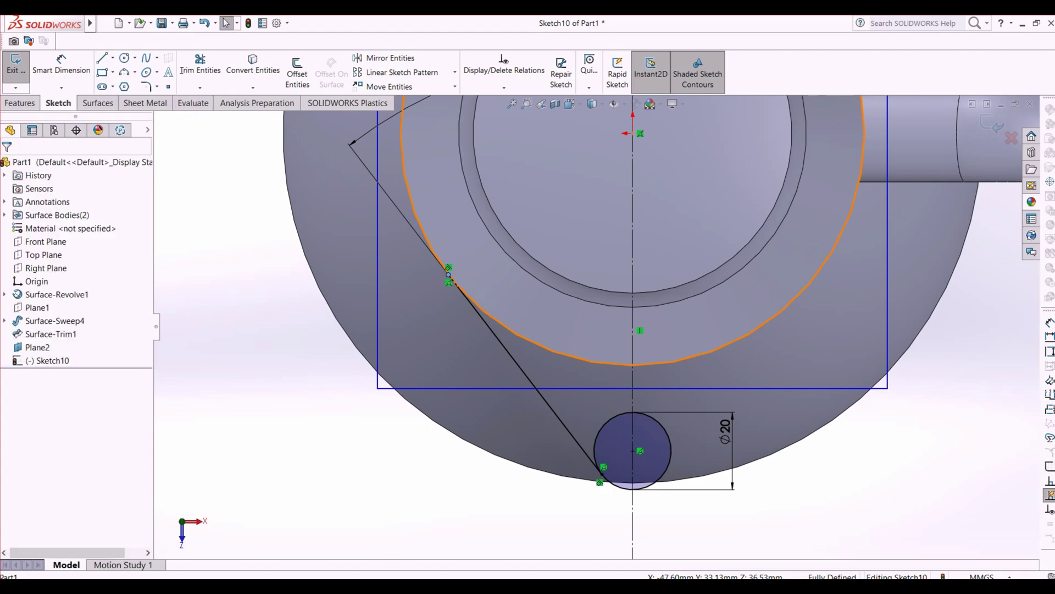
mouse_move(604, 587)
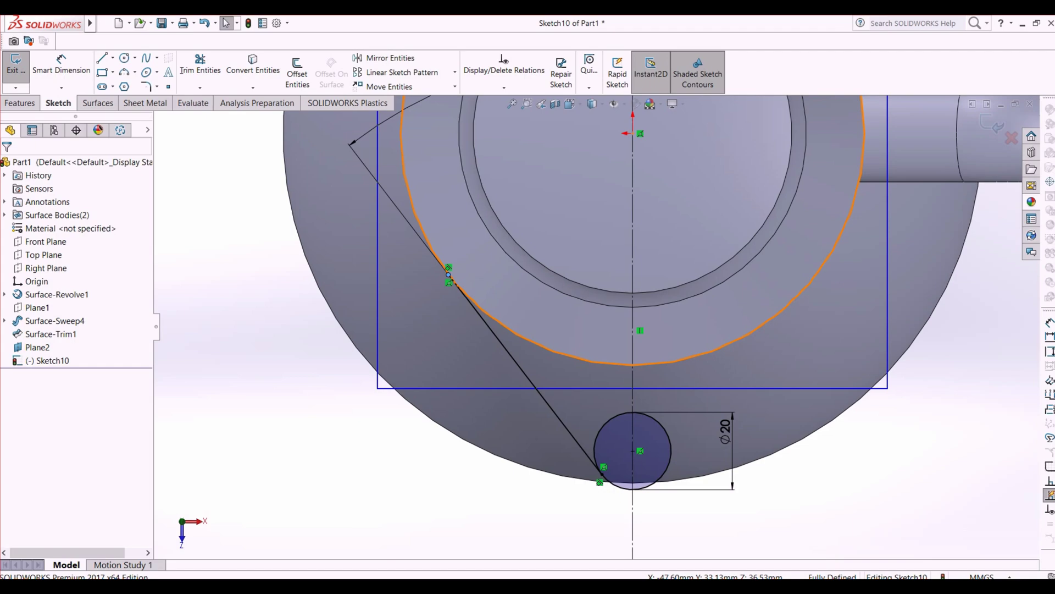
Step: Mirror the slanted spout line about the vertical centerline, keeping the original line
left_click(569, 431)
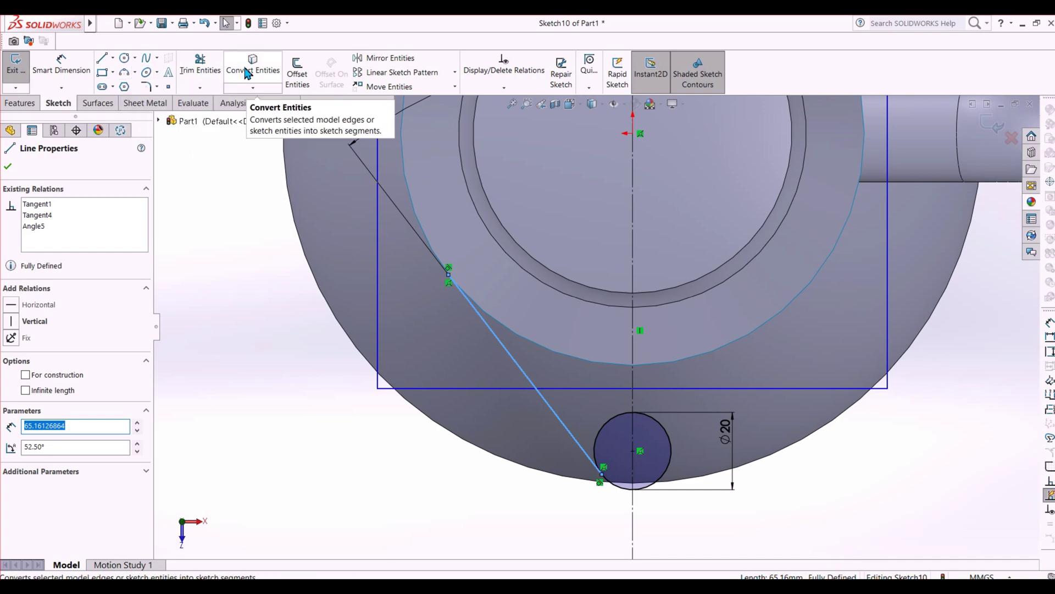
left_click(367, 59)
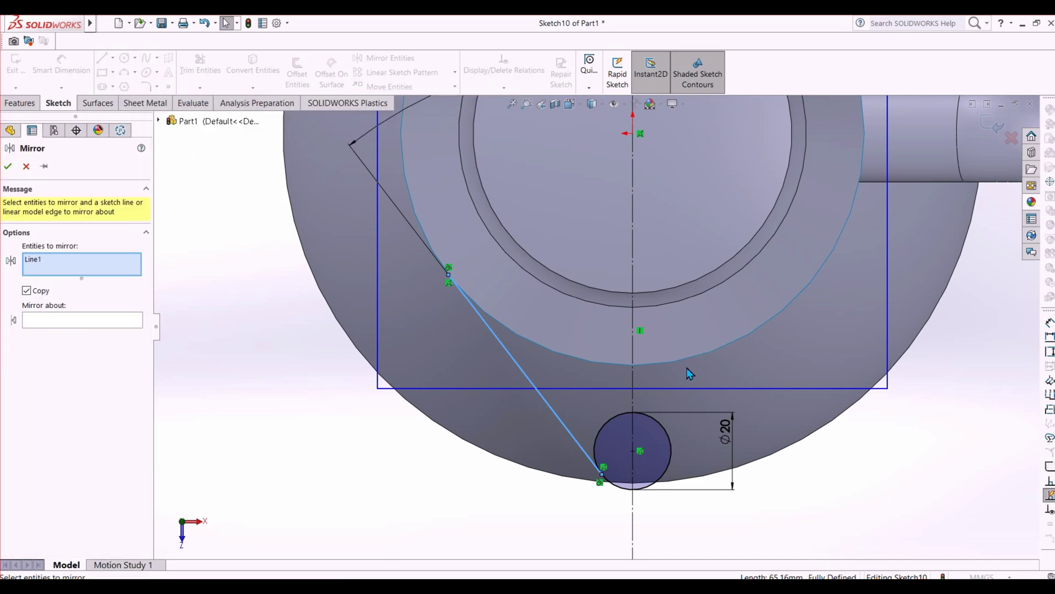
left_click(632, 376)
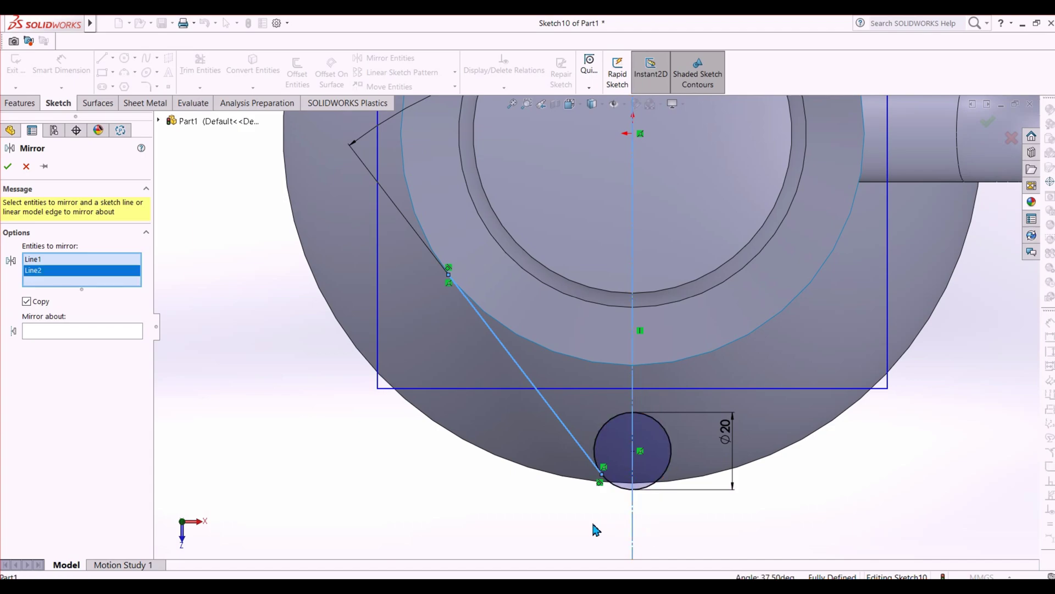
right_click(53, 274)
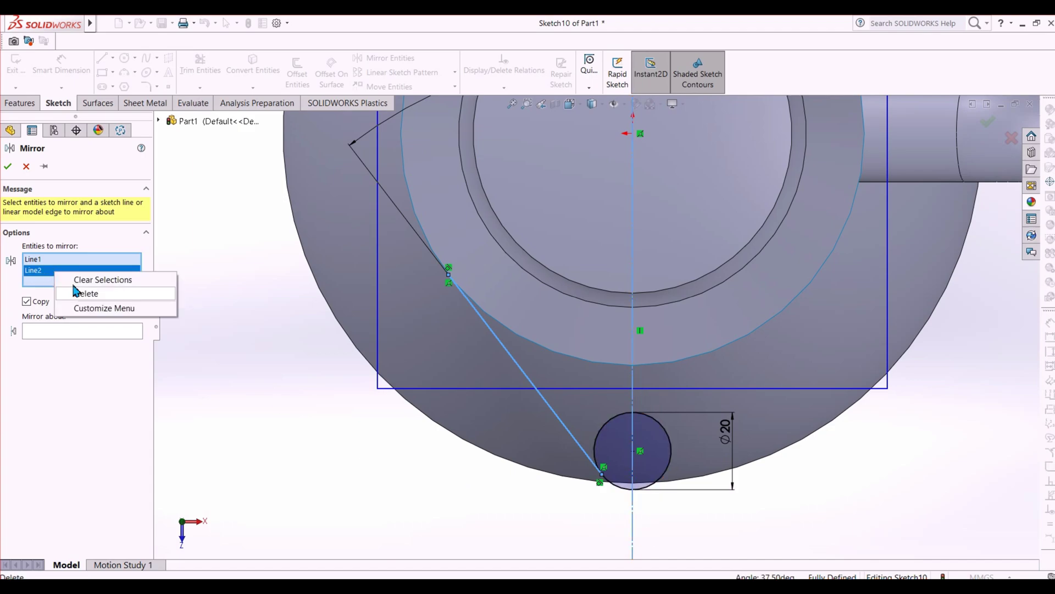
left_click(78, 292)
left_click(69, 319)
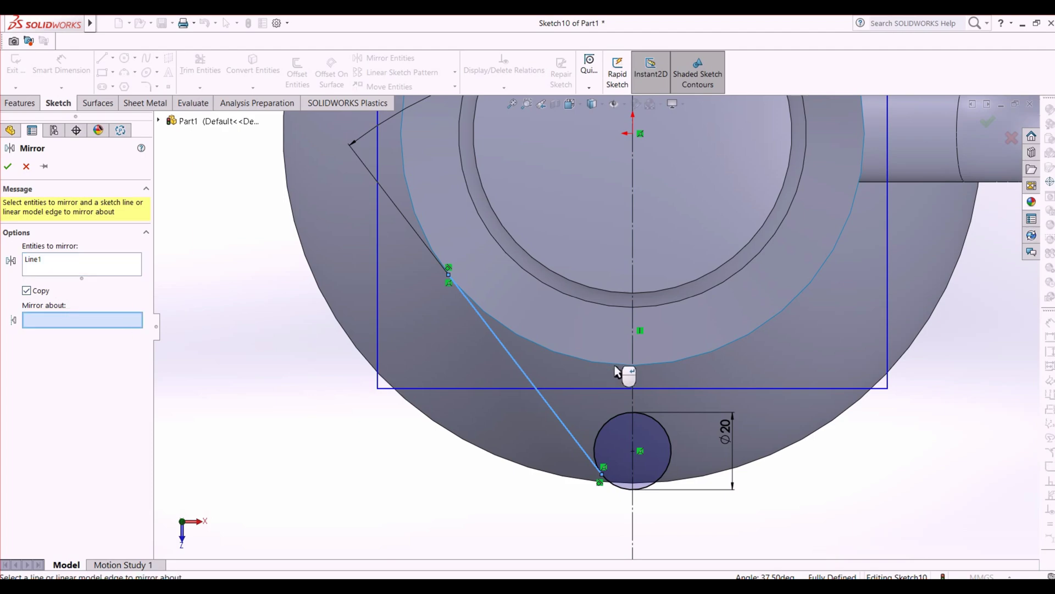
left_click(633, 372)
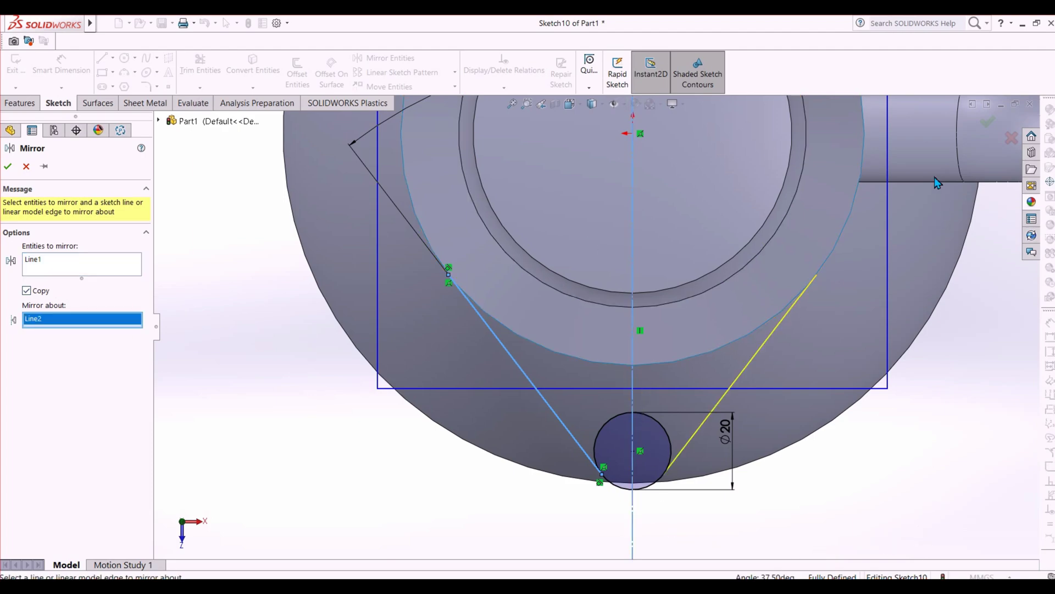
left_click(986, 122)
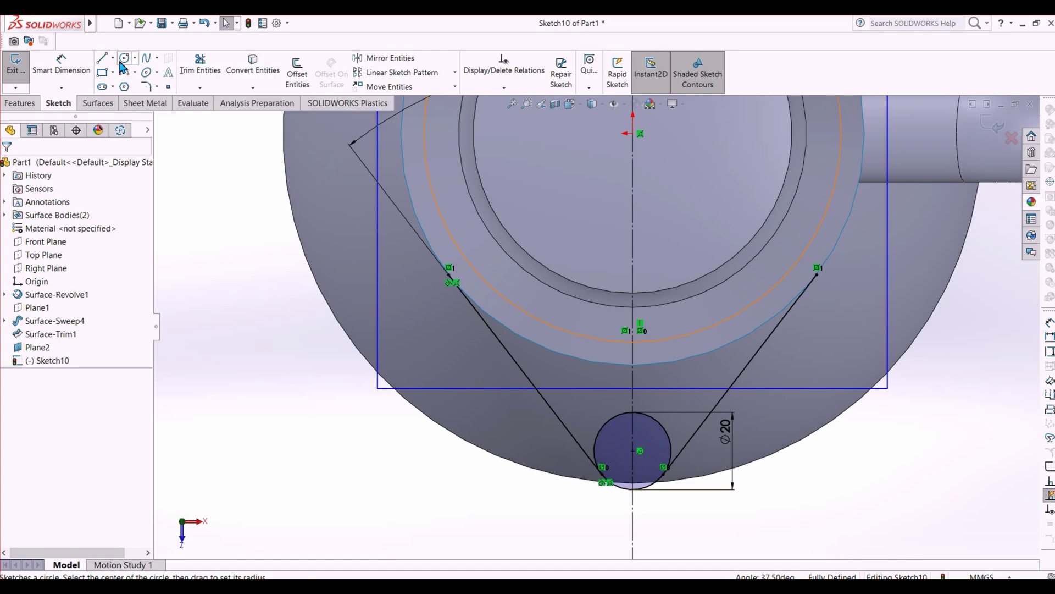
Step: Trim away the inner part of the spout circle, leaving only the tip arc between the two slanted lines, and exit the sketch
left_click(200, 64)
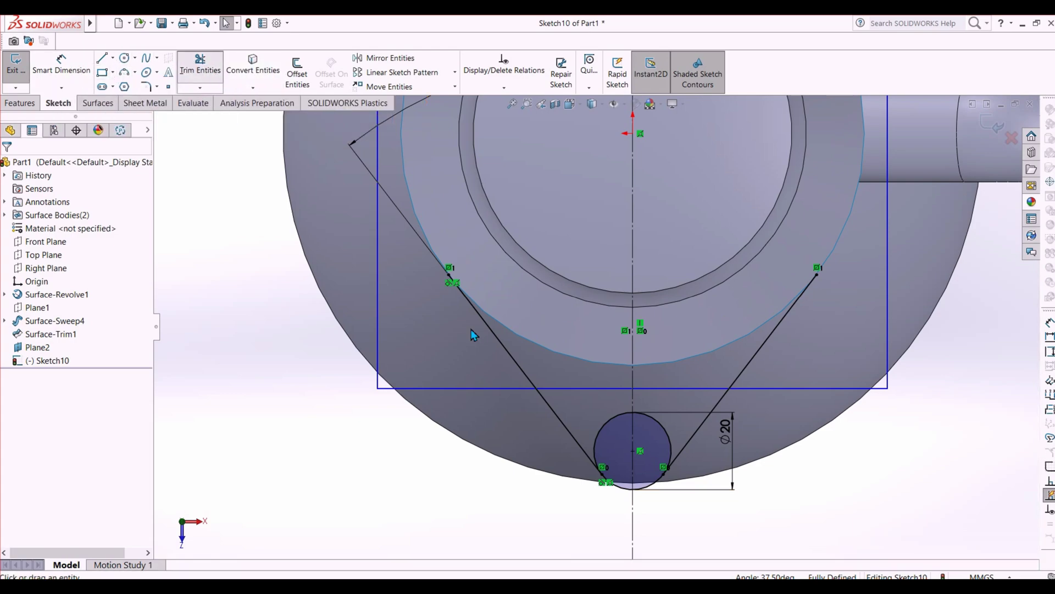
left_click(652, 416)
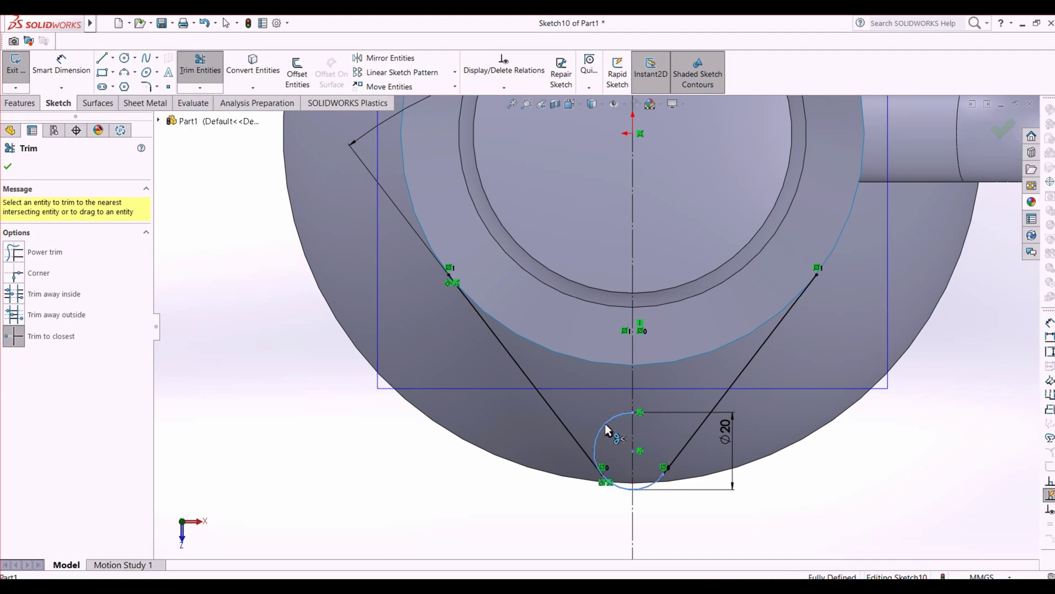
left_click(606, 424)
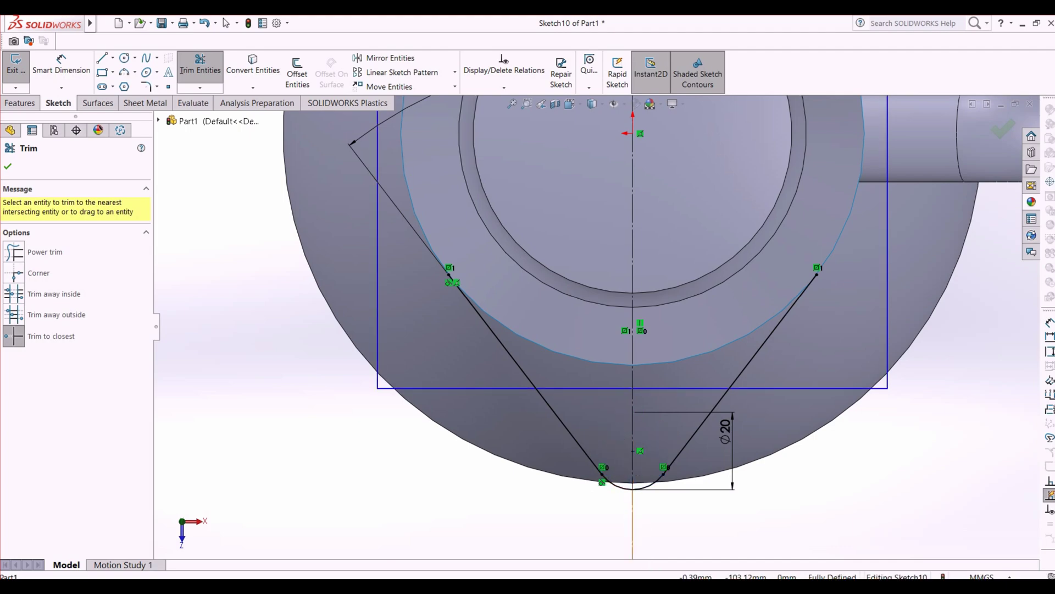
left_click(997, 136)
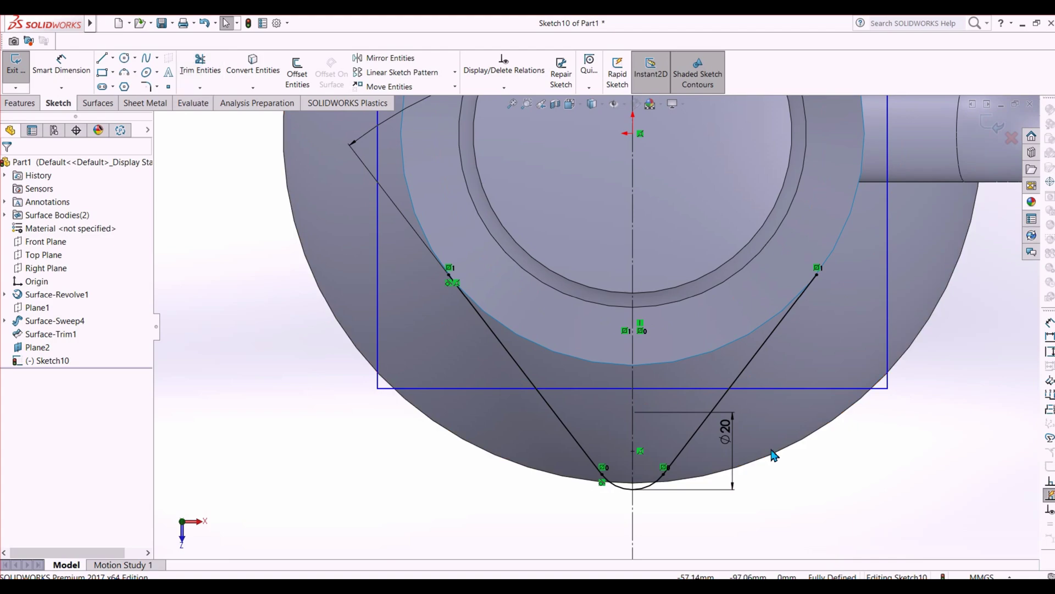
key("f")
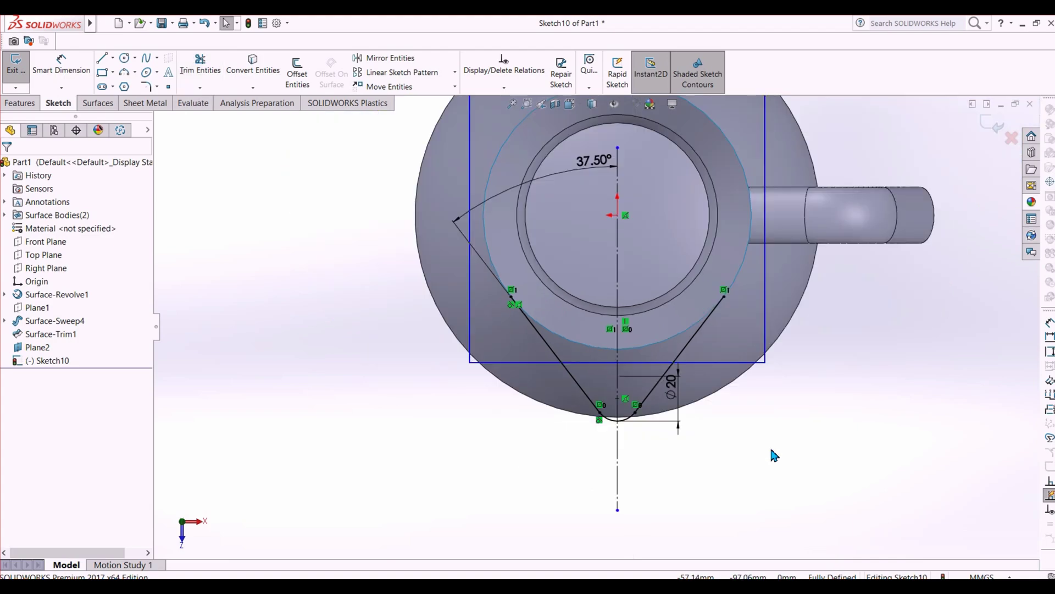
left_click(985, 127)
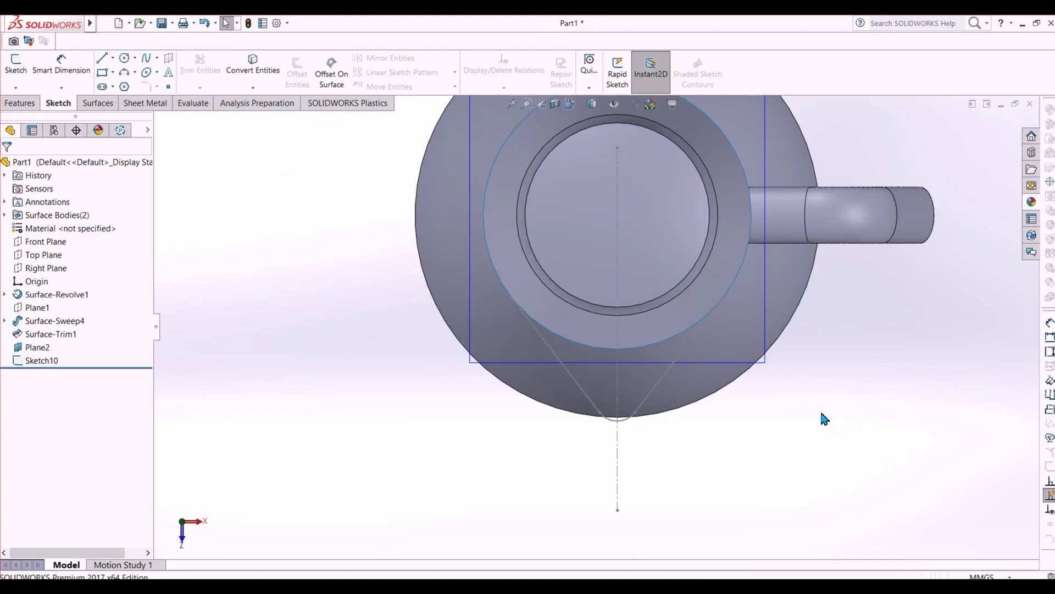
Step: Switch to the reference drawing in Photos to examine the spout details, then return to SolidWorks and inspect the spout sketch in 3D
mouse_move(813, 424)
middle_mouse_down()
mouse_move(801, 394)
mouse_move(770, 370)
mouse_move(707, 373)
mouse_move(757, 347)
middle_mouse_up()
key("alt+Tab")
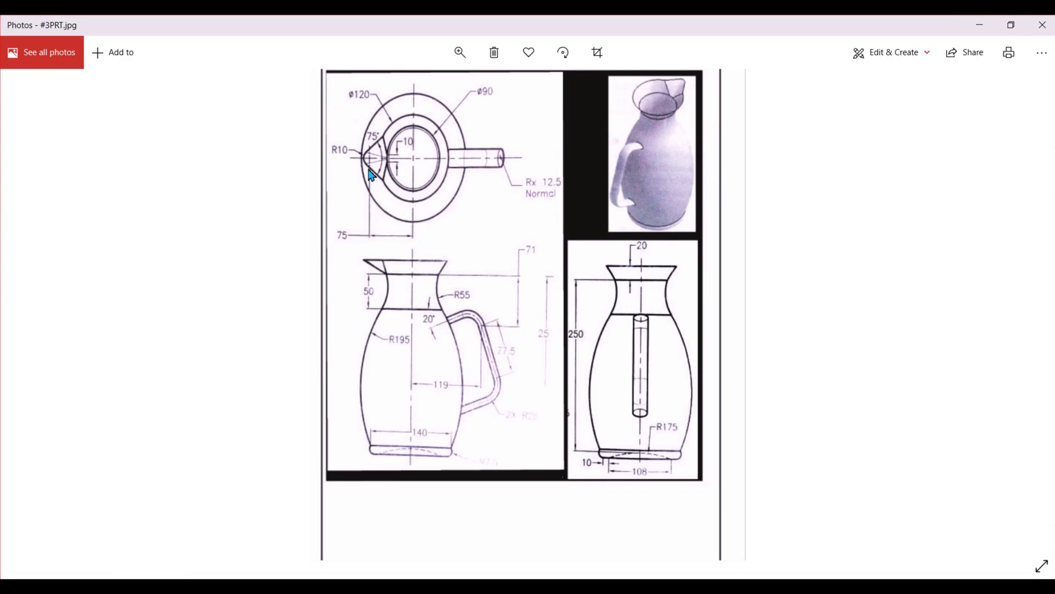
key("alt+Tab")
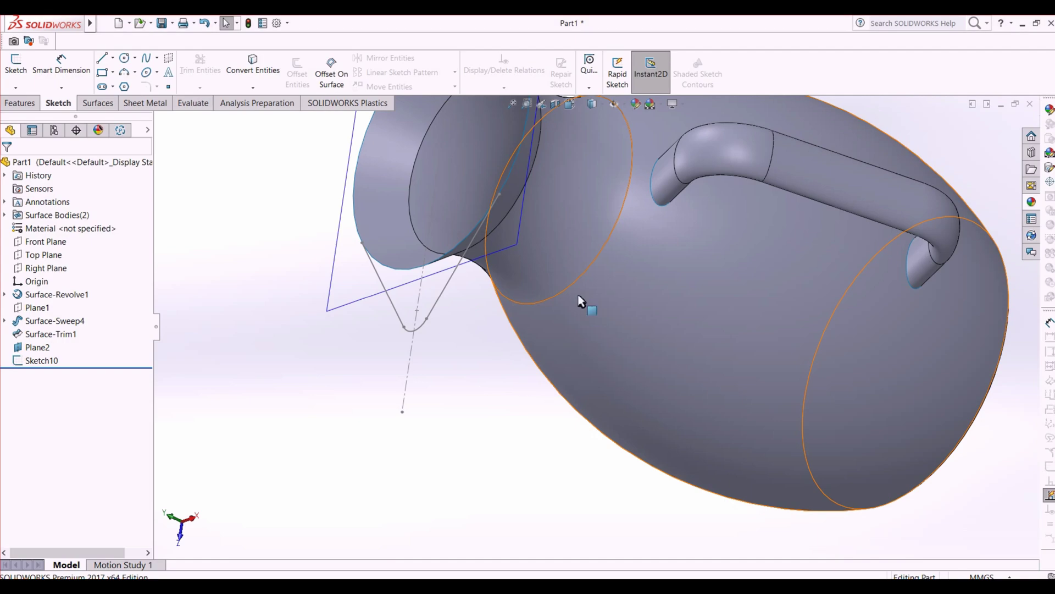
middle_click_drag(584, 302, 587, 336)
right_click(586, 320)
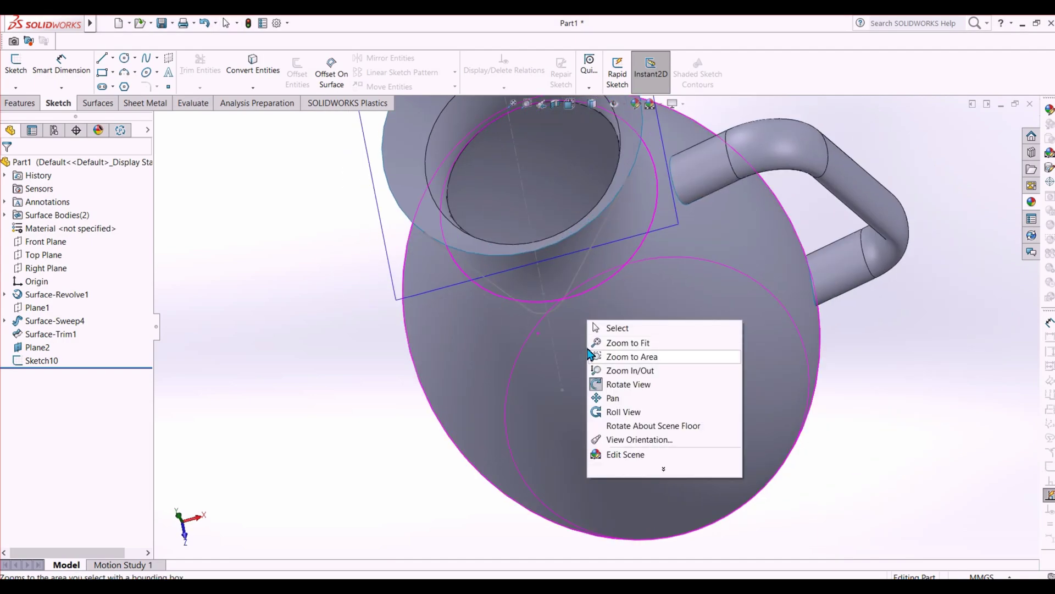
left_click(415, 393)
scroll(406, 390, "up", 3)
middle_click_drag(532, 262, 553, 207)
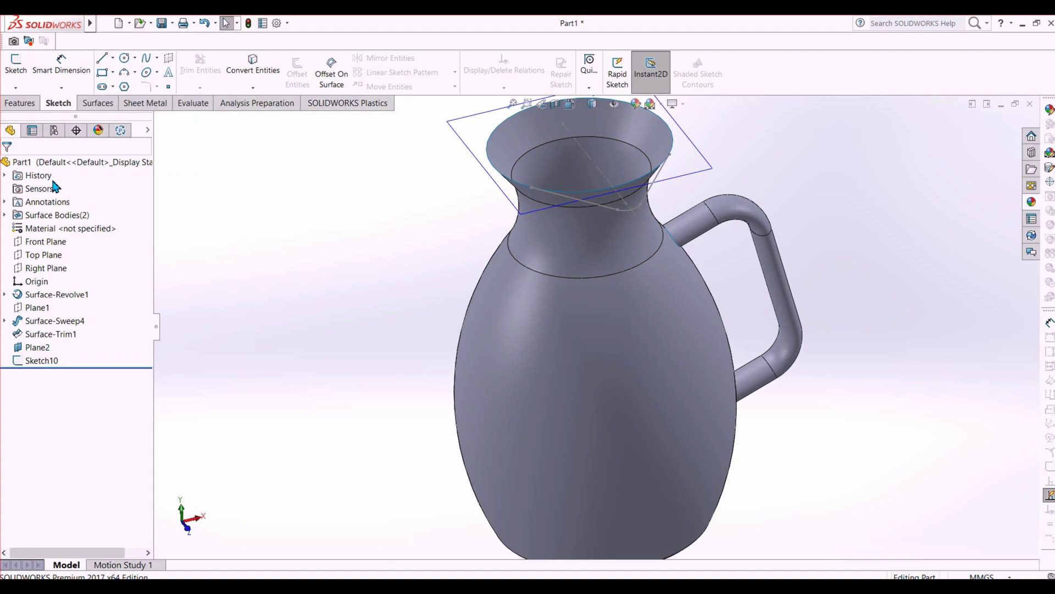
Step: Create a reference plane offset 20 mm downward from the rim plane, Plane2
left_click(514, 207)
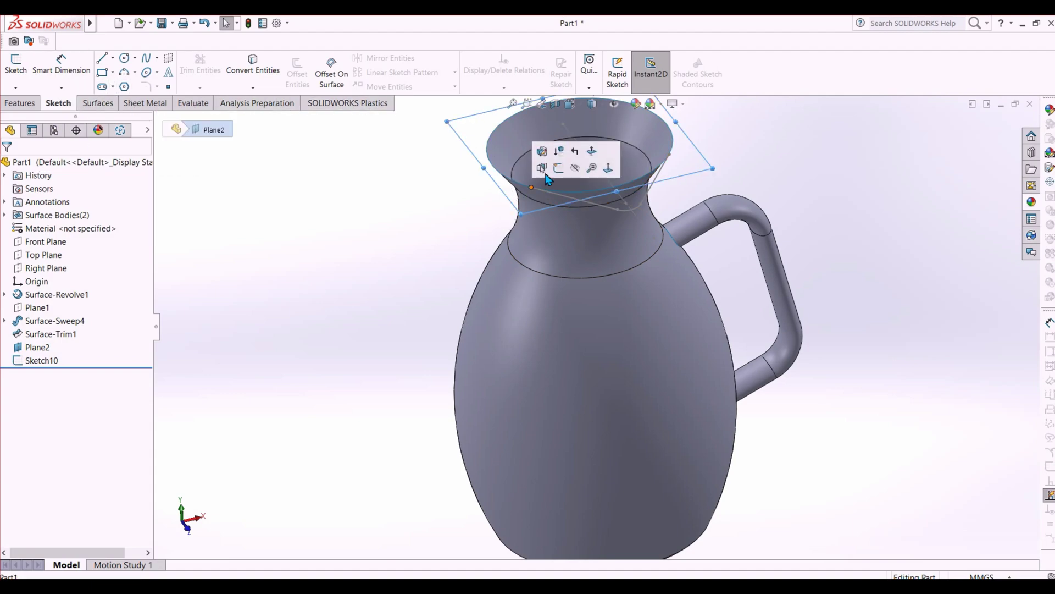
left_click(20, 103)
left_click(567, 70)
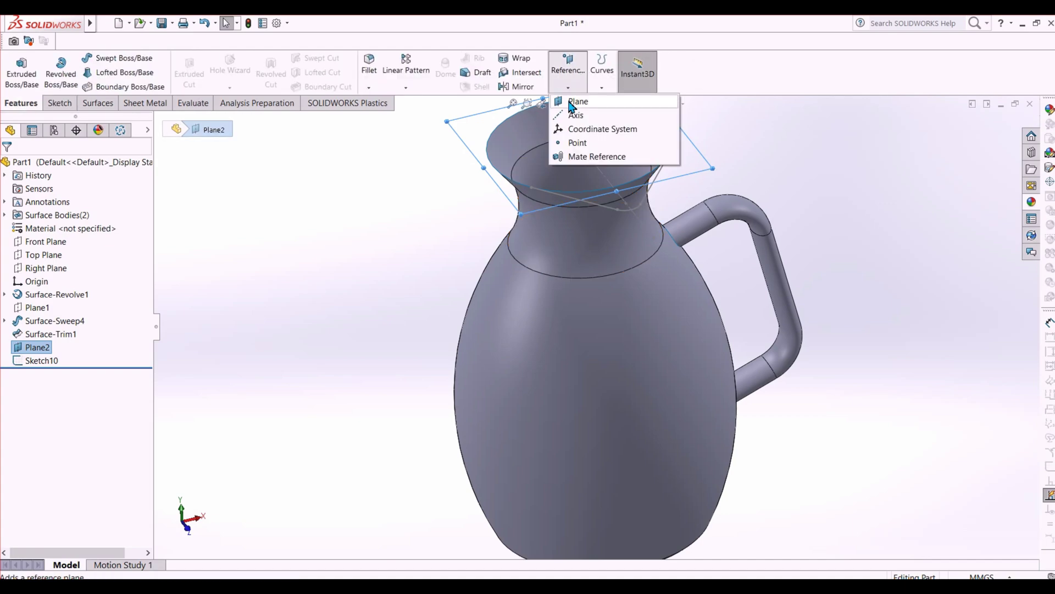
left_click(573, 103)
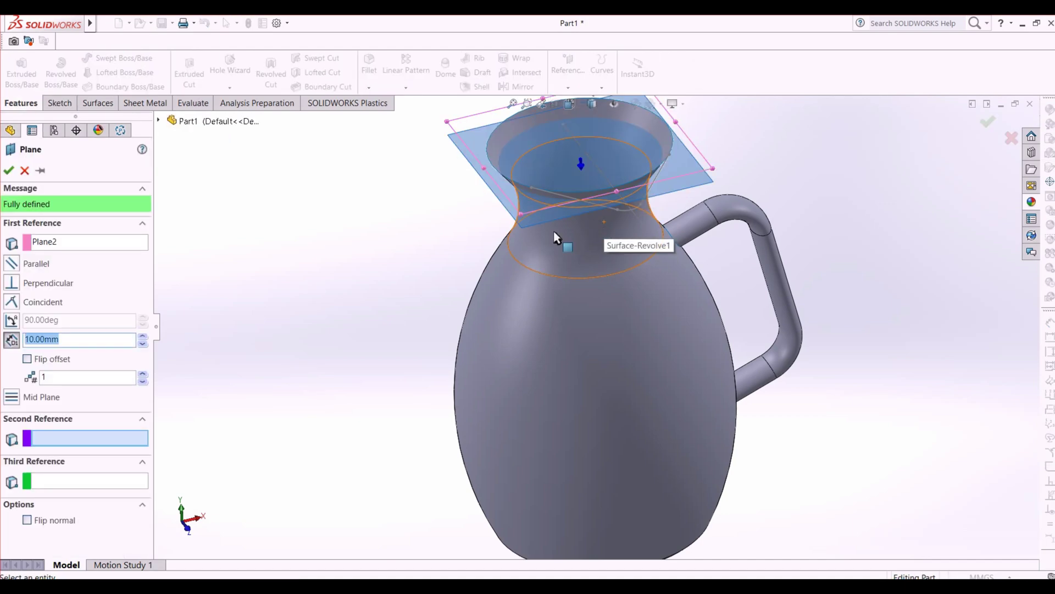
middle_click_drag(553, 231, 493, 202)
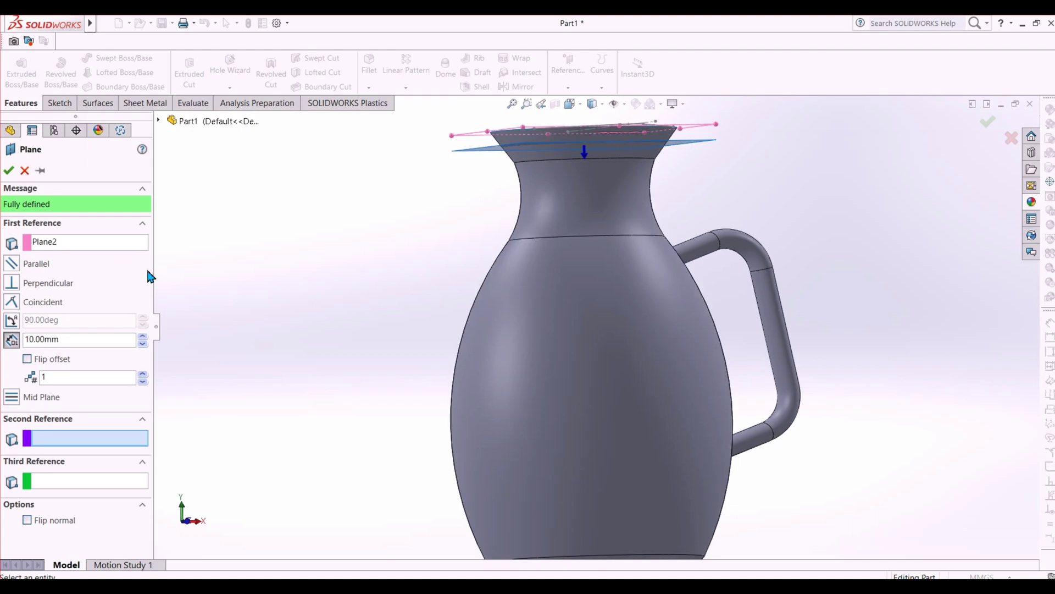
left_click(77, 345)
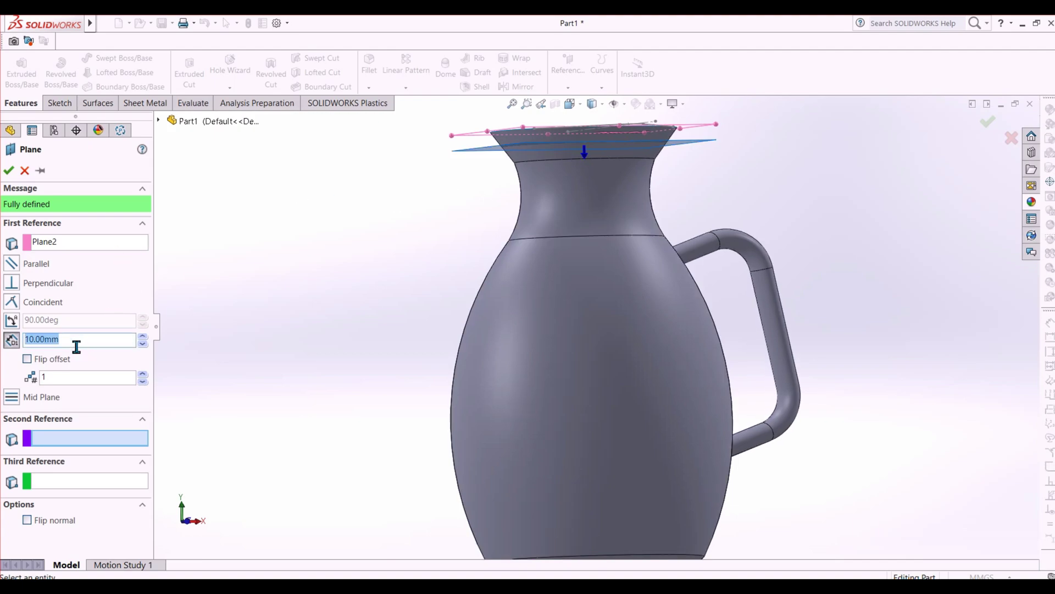
type("20")
key("Return")
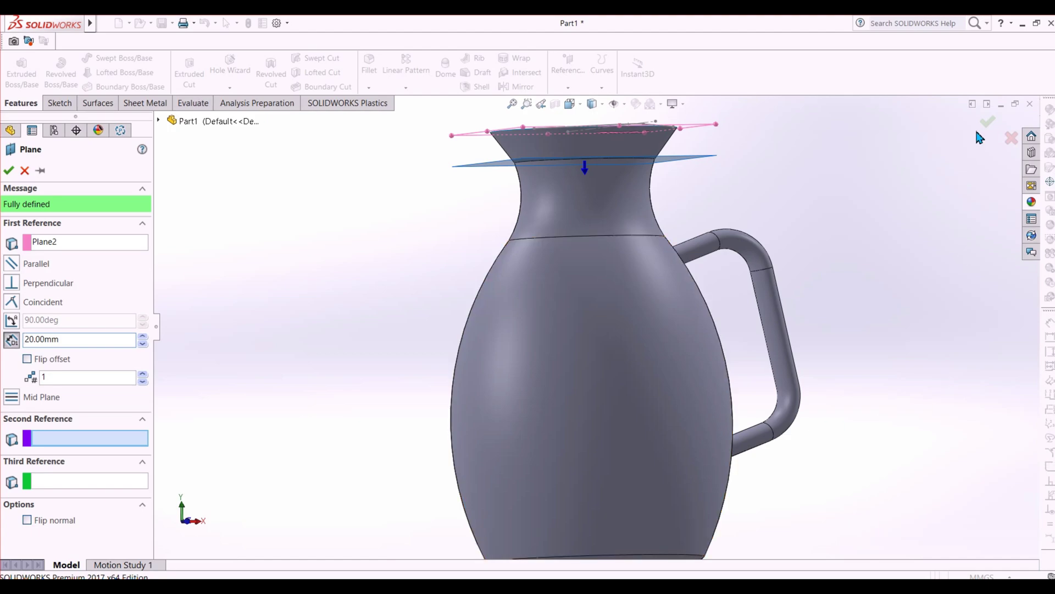
left_click(988, 118)
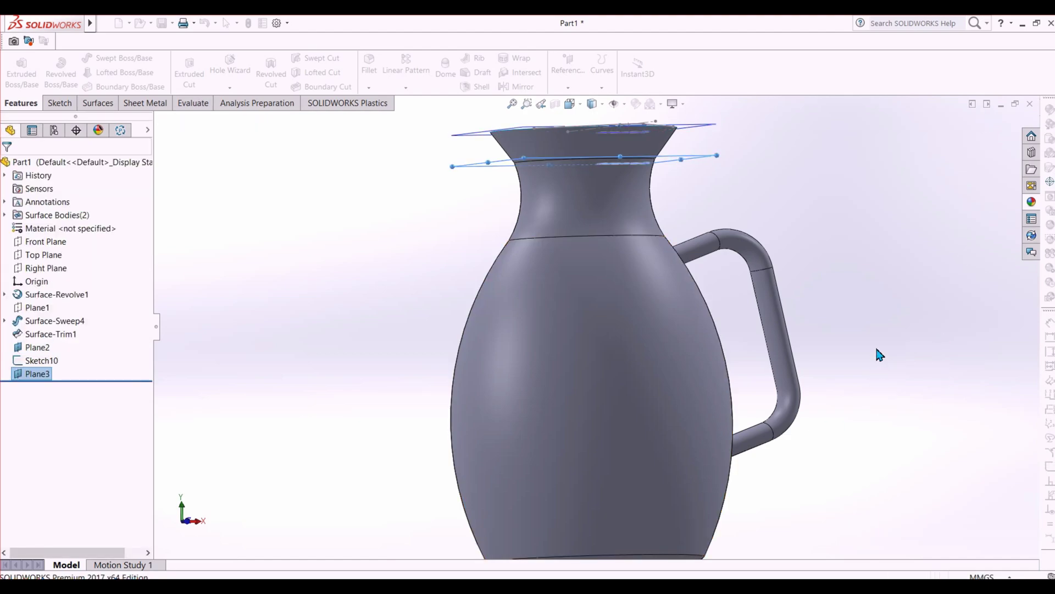
Step: On the new offset plane, sketch a three-point arc with a radius of about 28 mm inside the spout side of the neck circle
middle_click_drag(867, 296, 871, 307)
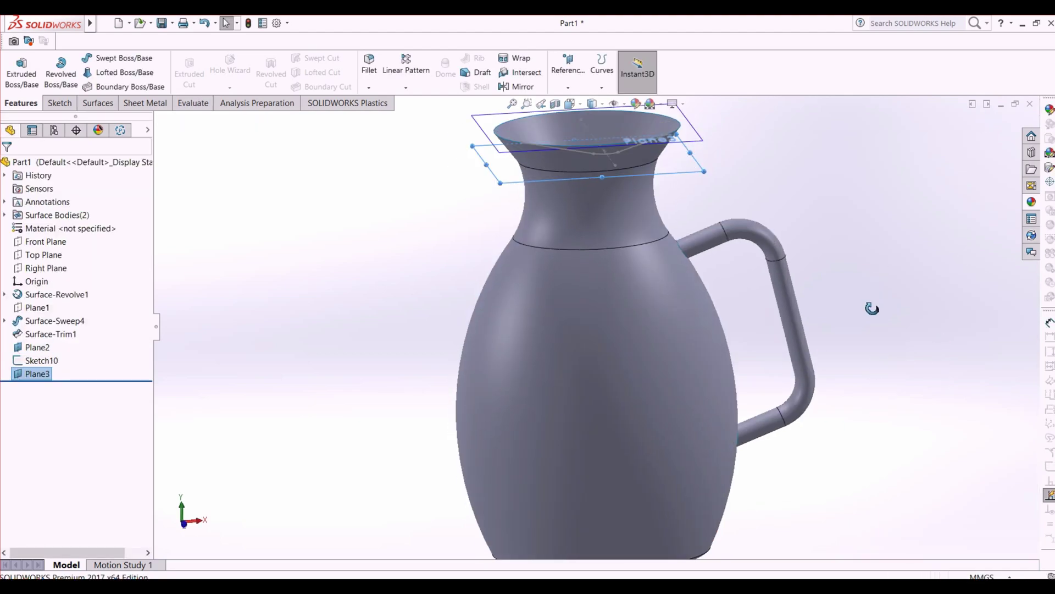
left_click(683, 174)
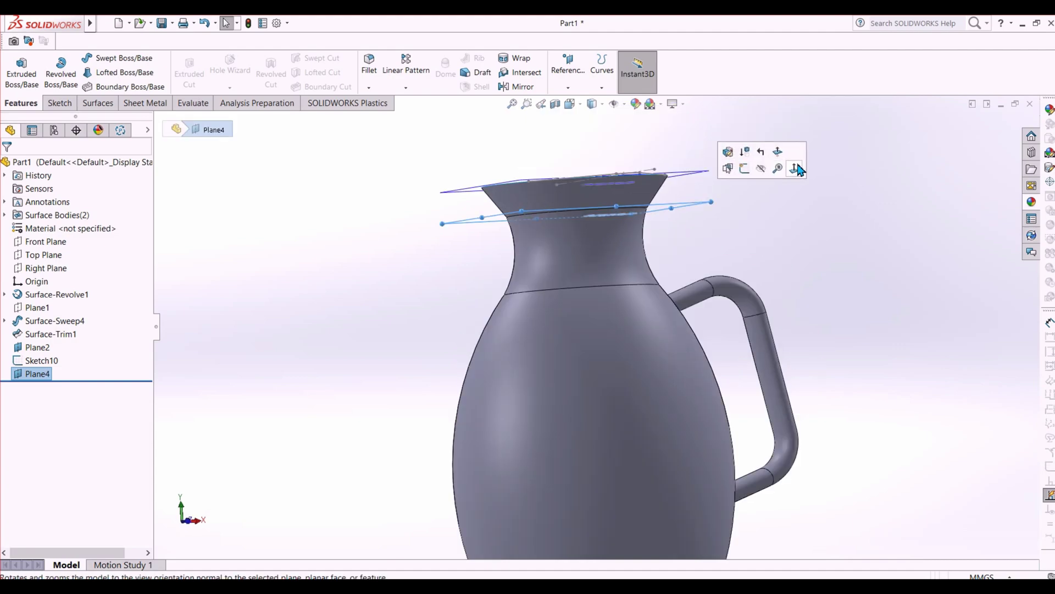
left_click(798, 169)
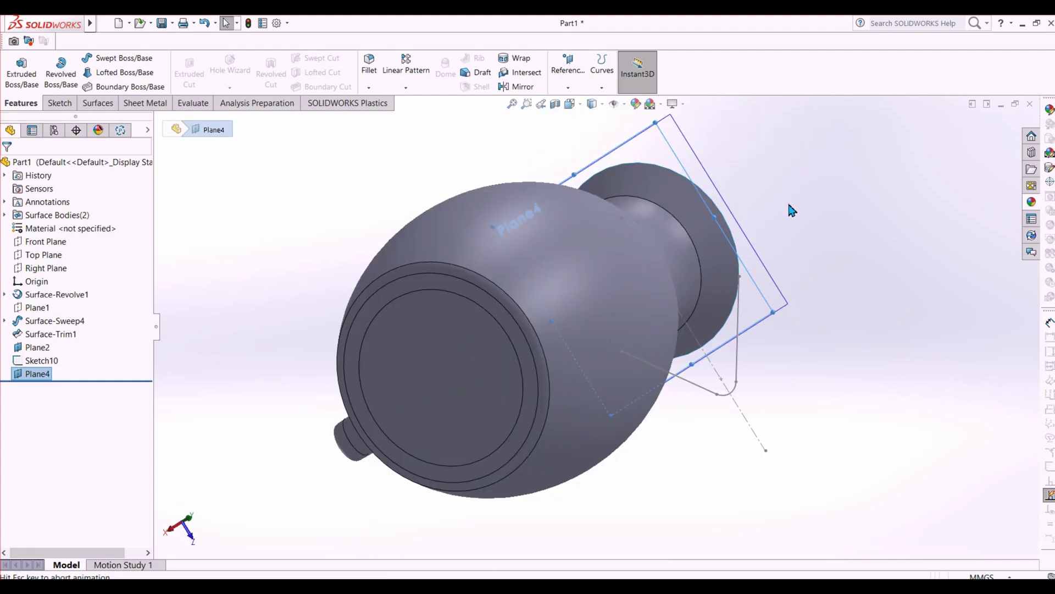
key("ctrl+8")
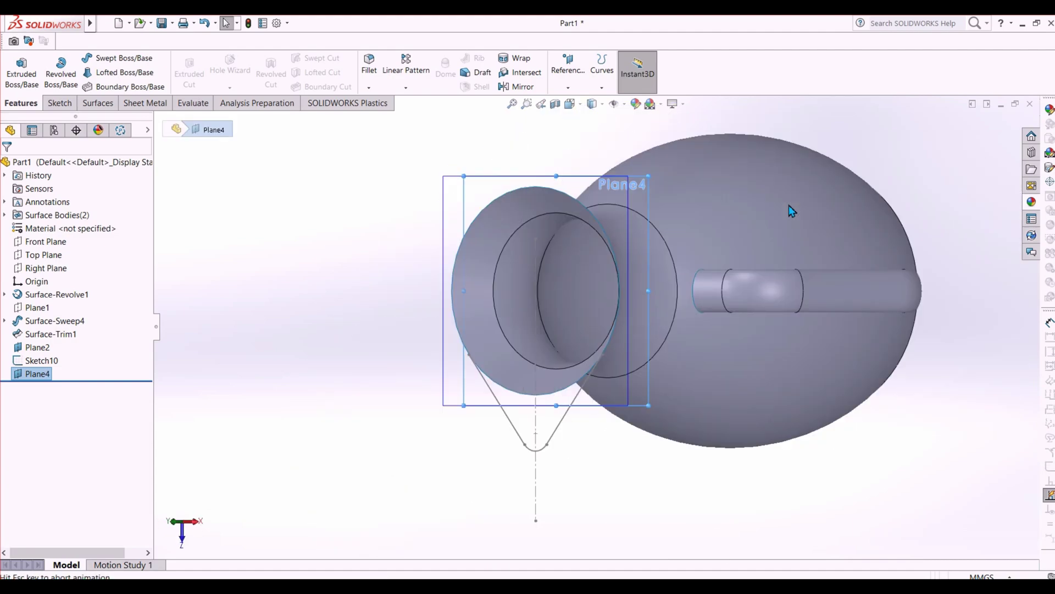
scroll(555, 242, "down", 2)
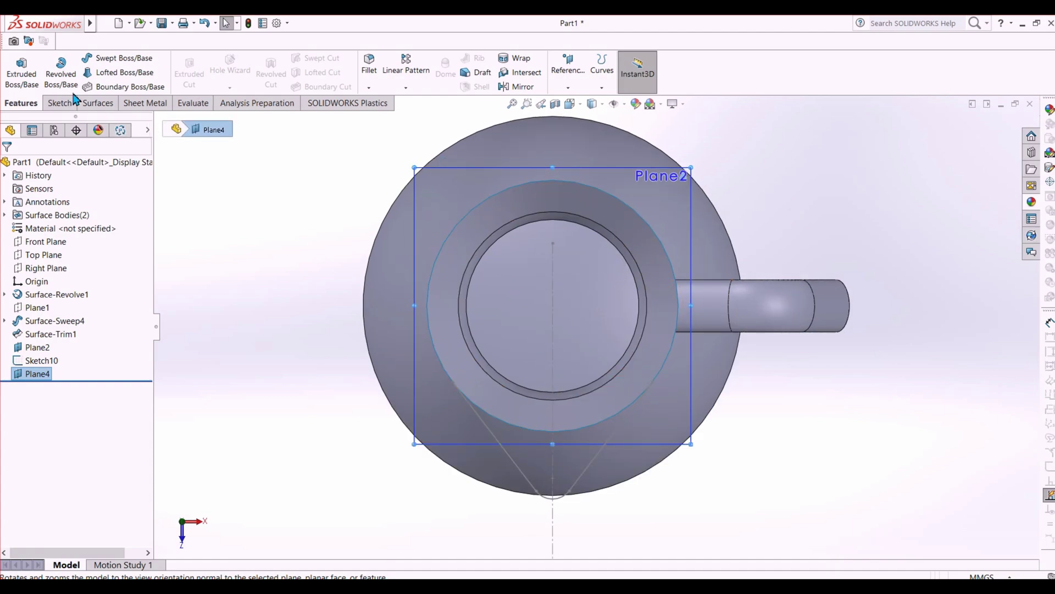
left_click(59, 103)
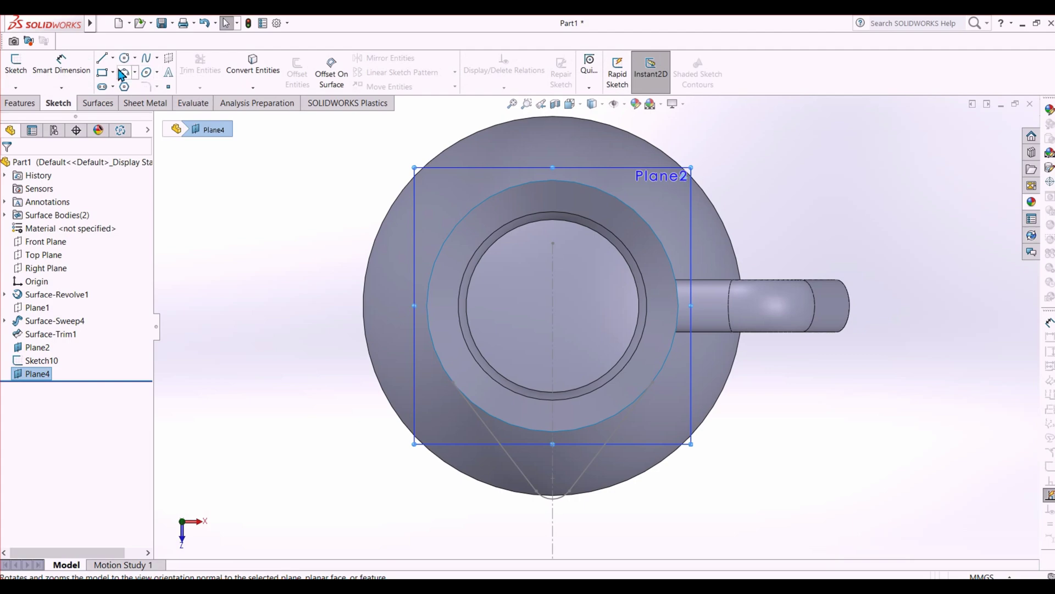
left_click(123, 73)
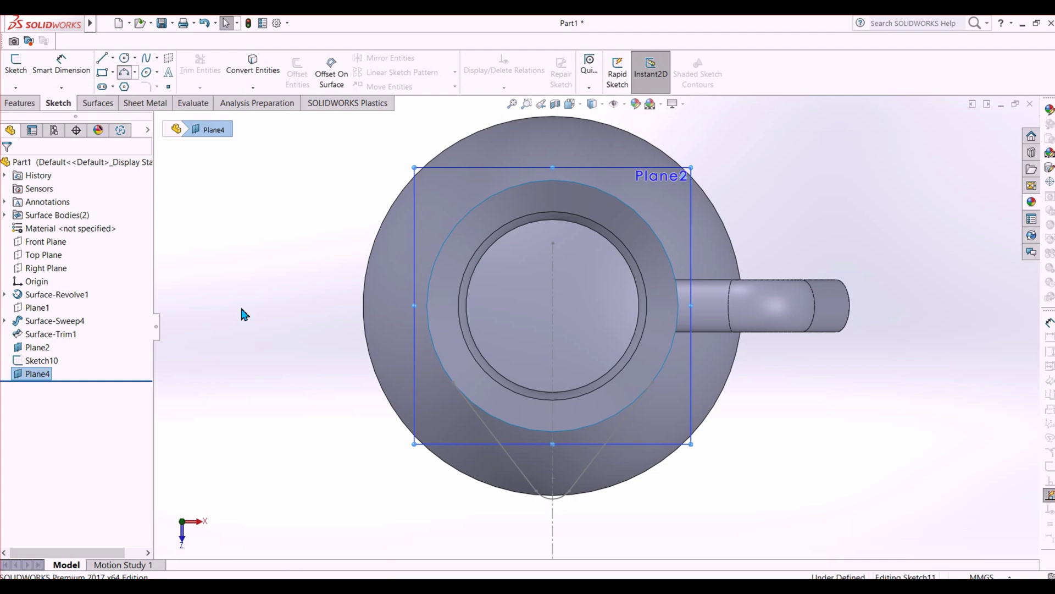
left_click(527, 381)
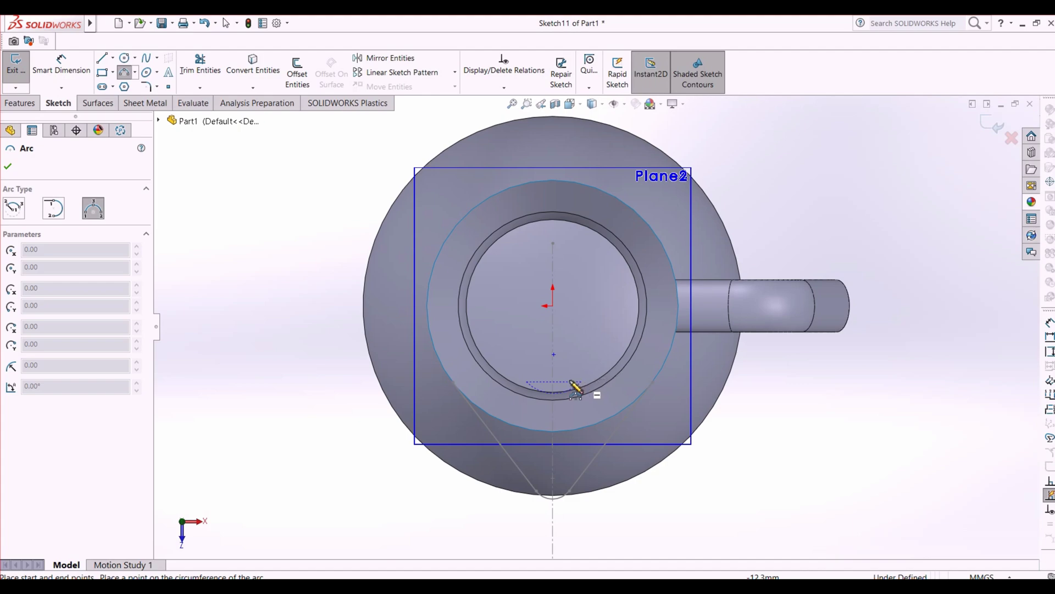
left_click(580, 382)
left_click(554, 391)
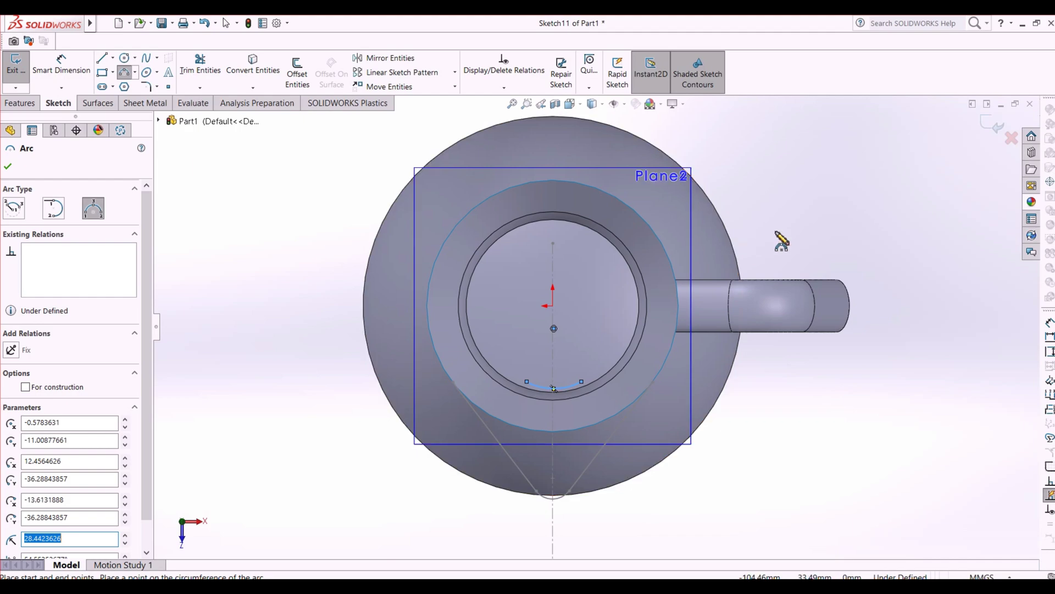
Step: Dimension the horizontal distance from the arc's right endpoint to the origin and set it to 5 mm
right_click_drag(894, 344, 874, 254)
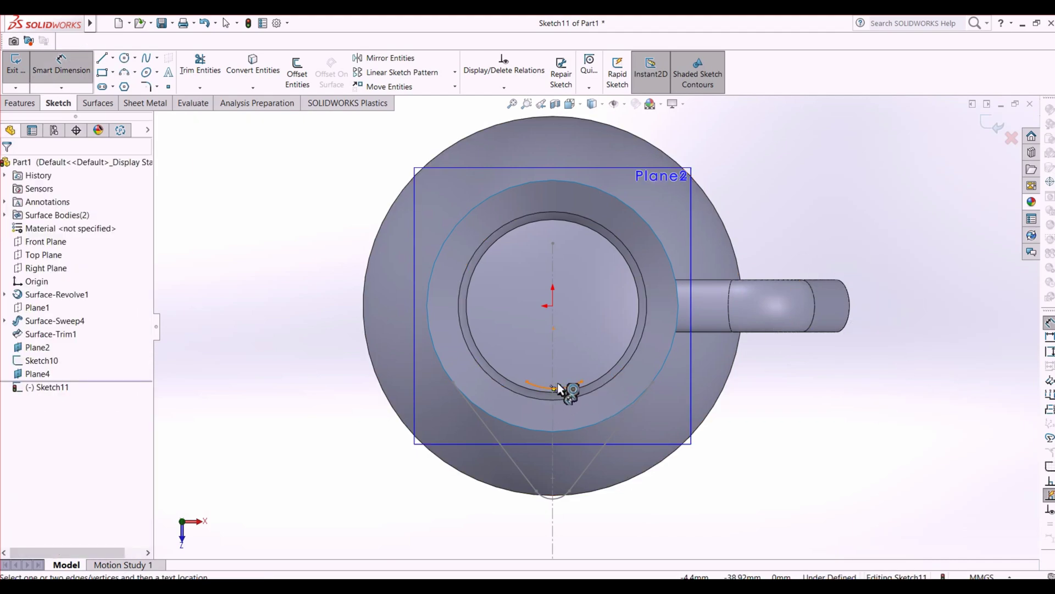
left_click(554, 328)
left_click(551, 303)
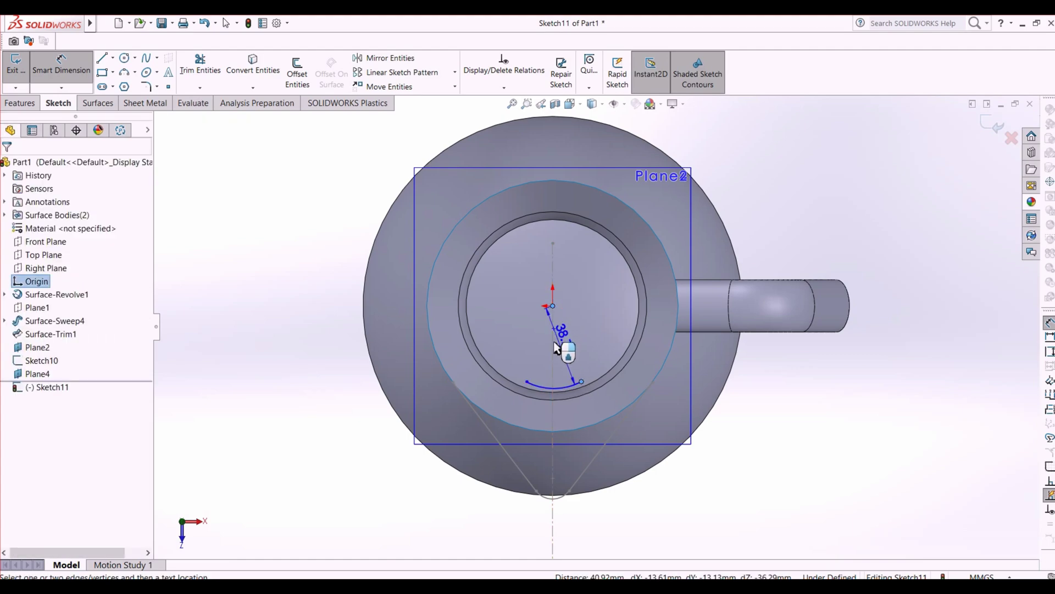
left_click(562, 296)
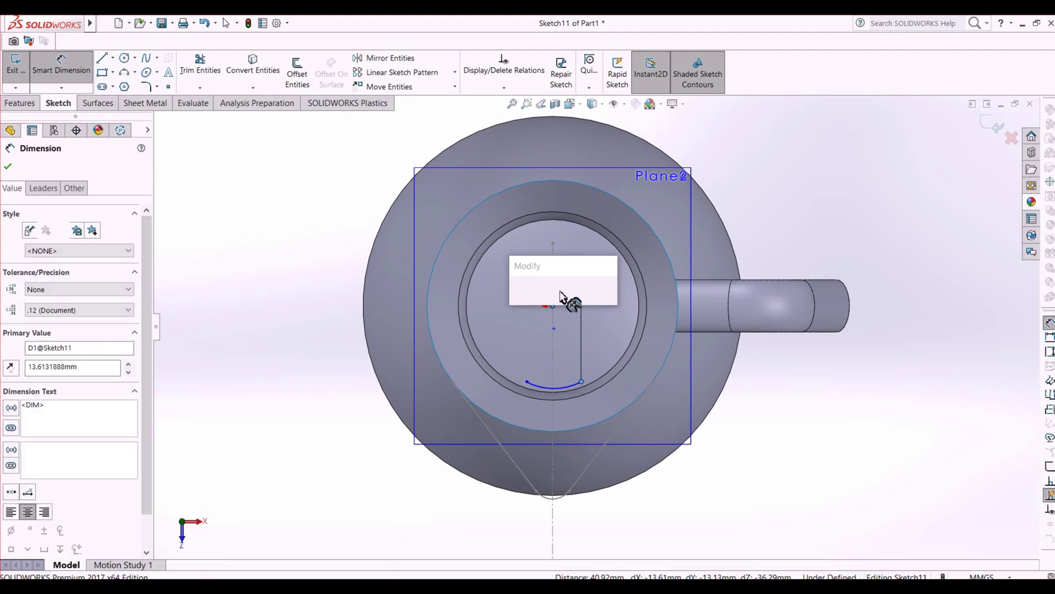
type("5")
key("Return")
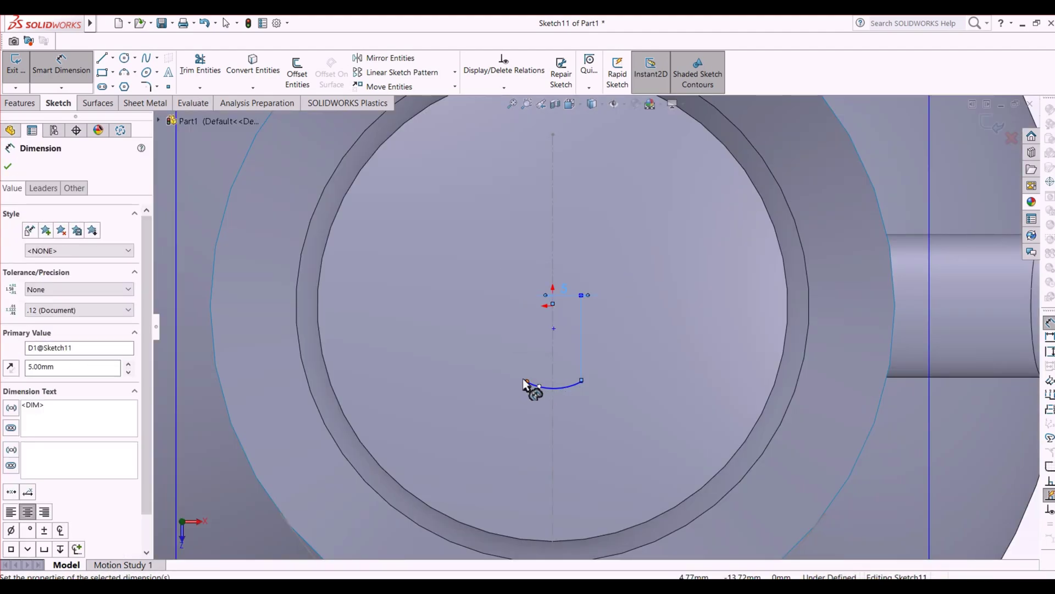
Step: Dimension the horizontal distance from the arc's left endpoint to the origin and set it to 5 mm
left_click(551, 302)
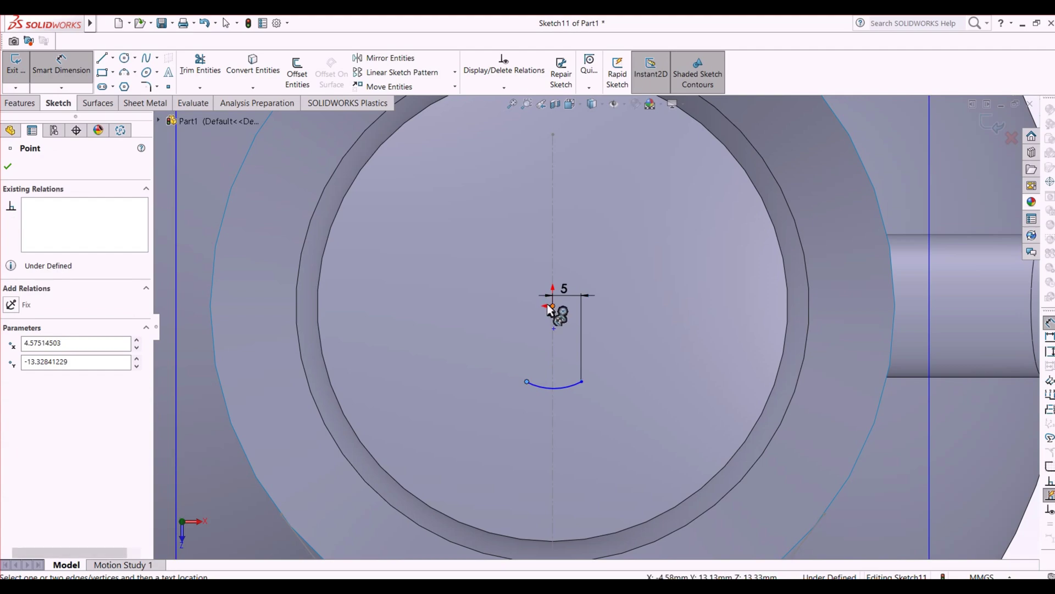
left_click(551, 303)
left_click(533, 299)
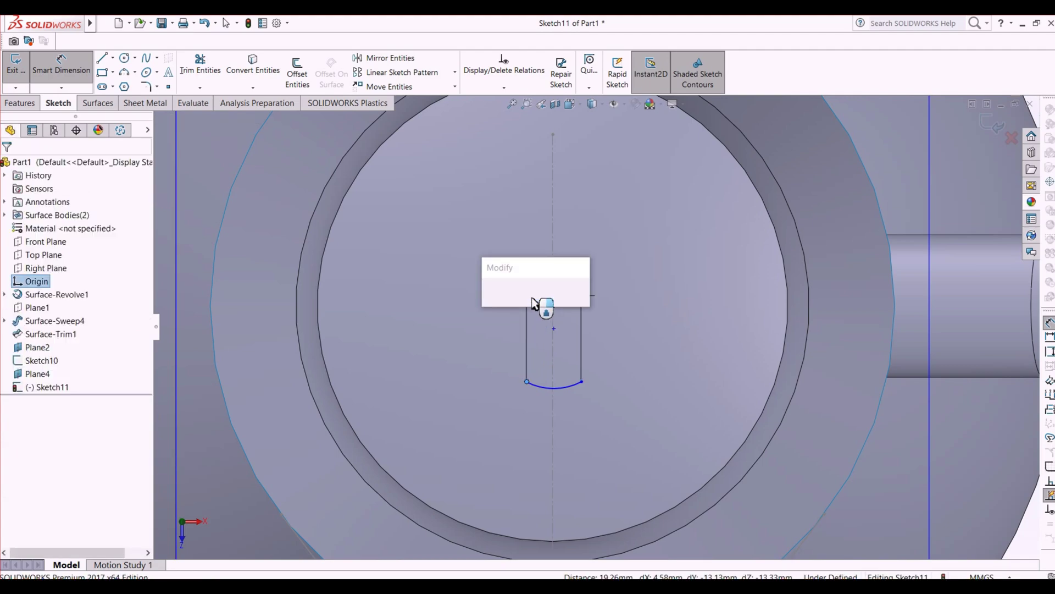
type("5")
key("Return")
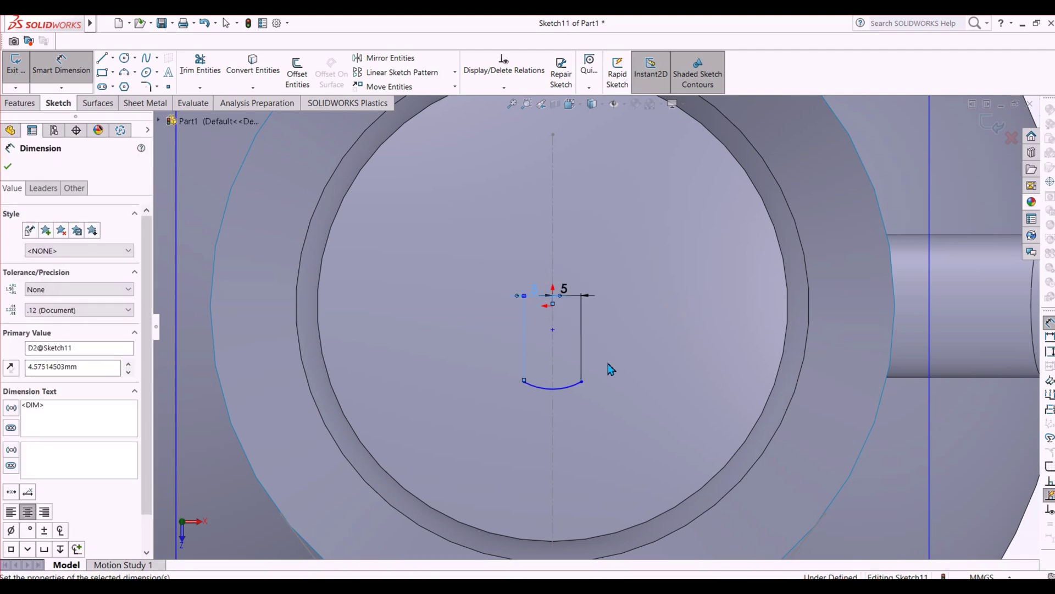
scroll(571, 407, "up", 4)
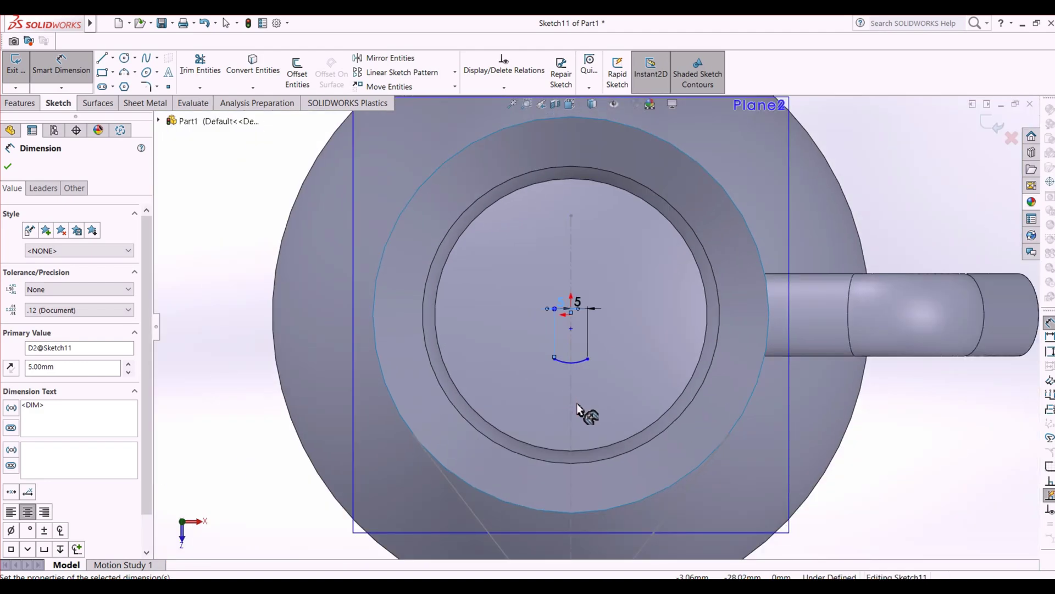
scroll(577, 405, "up", 2)
Step: Make the arc concentric with the neck circle, enlarge it to a radius of about 41 mm, and exit the sketch
key("Escape")
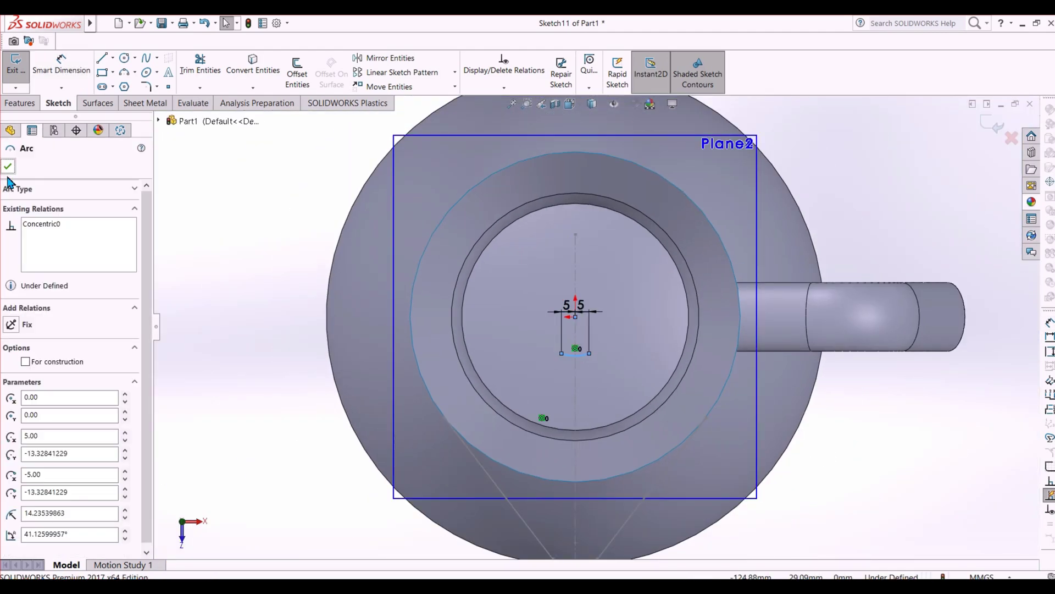
key("Escape")
left_click_drag(577, 353, 579, 570)
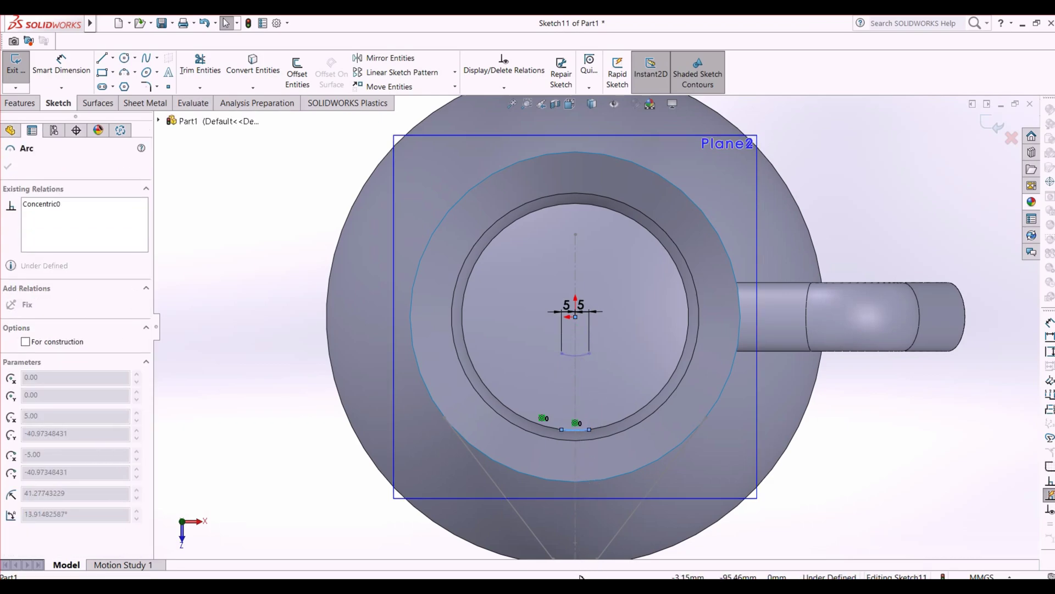
left_click_drag(581, 576, 581, 575)
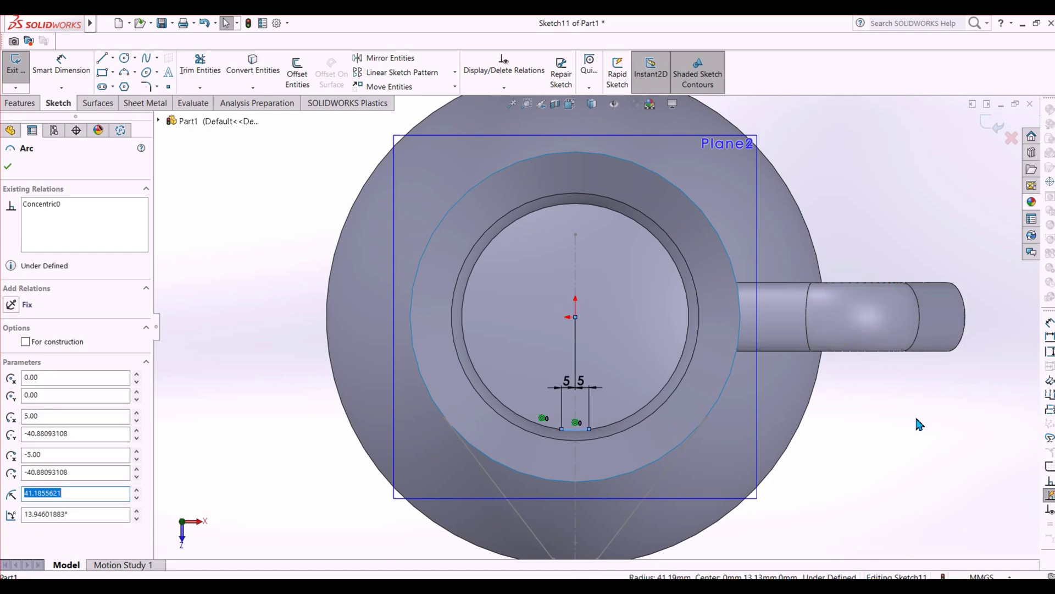
left_click(990, 128)
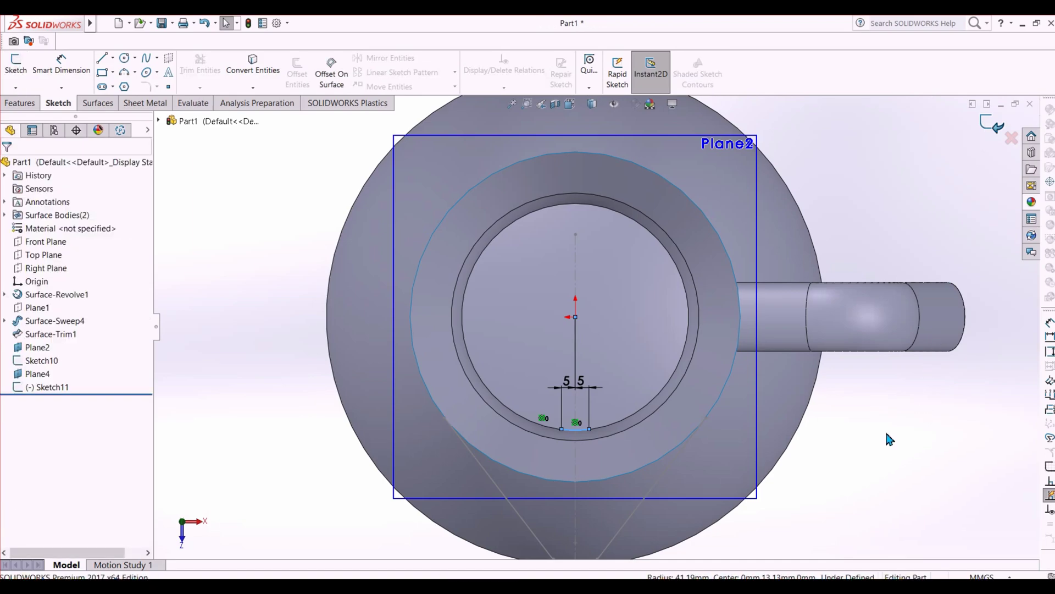
Step: Create a lofted surface for the spout between the small neck arc in Sketch11 and the spout outline in Sketch10
mouse_move(829, 441)
middle_mouse_down()
mouse_move(801, 436)
mouse_move(784, 401)
middle_mouse_up()
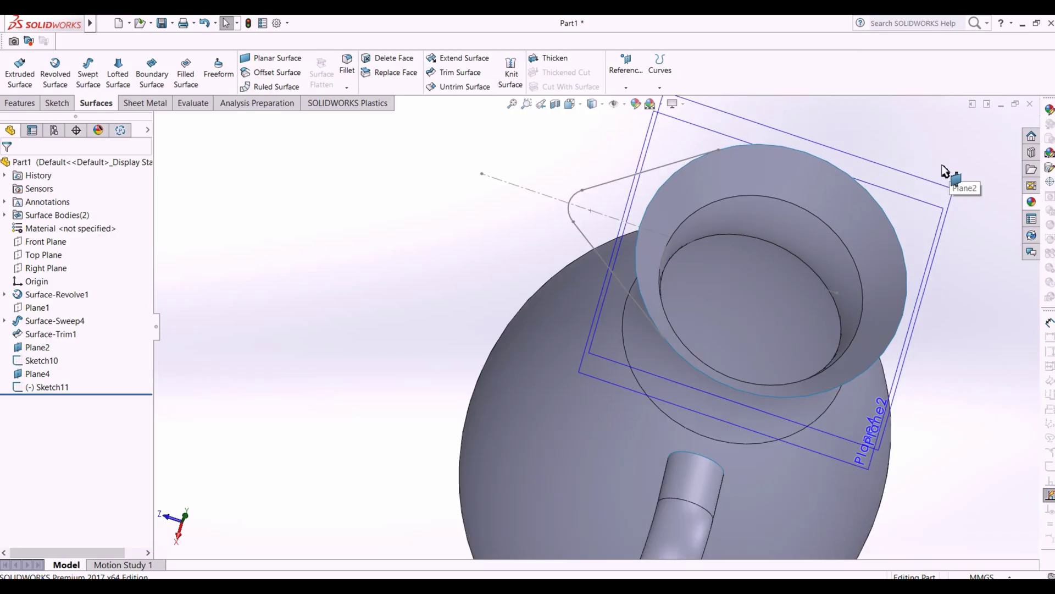
scroll(887, 242, "down", 1)
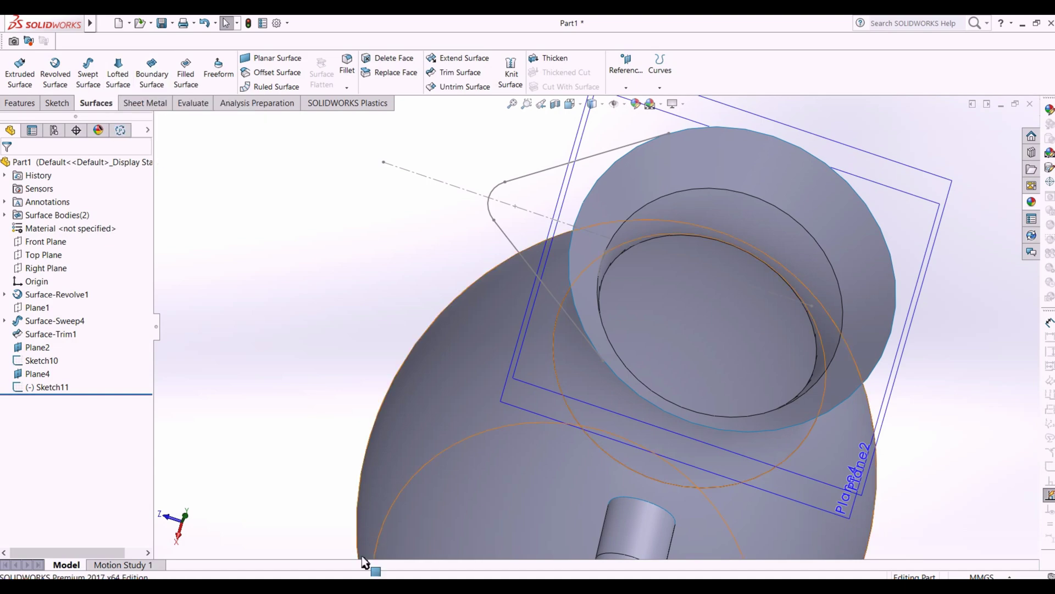
left_click(116, 78)
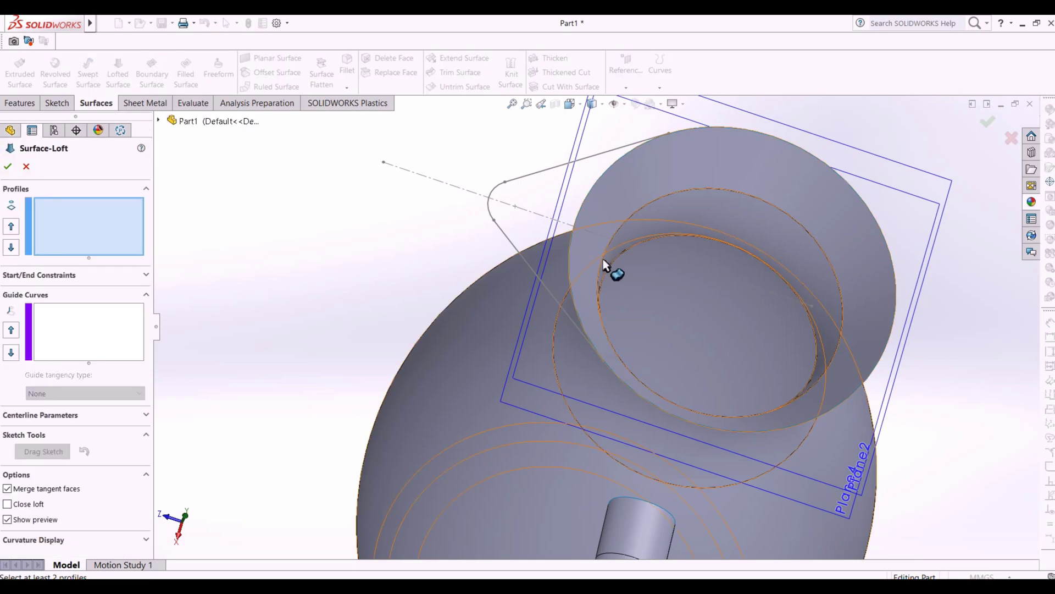
middle_click_drag(671, 273, 639, 274)
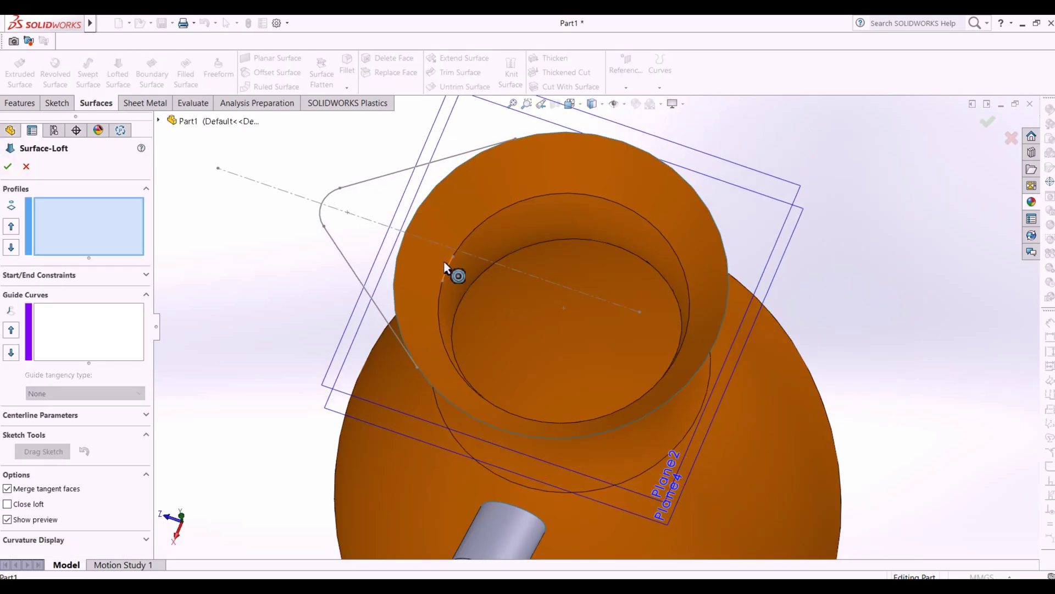
left_click(446, 269)
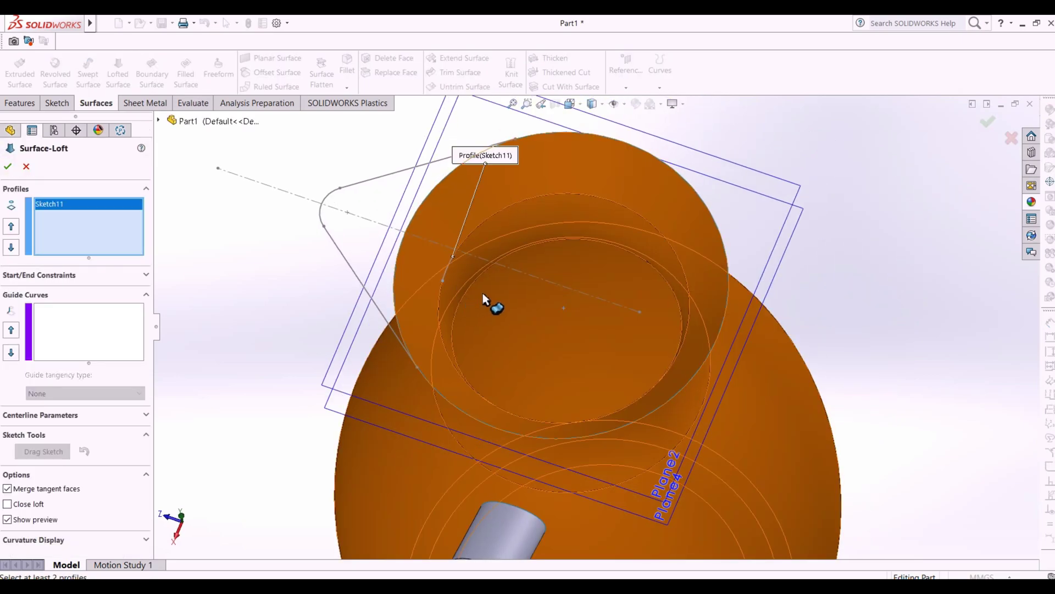
left_click(371, 176)
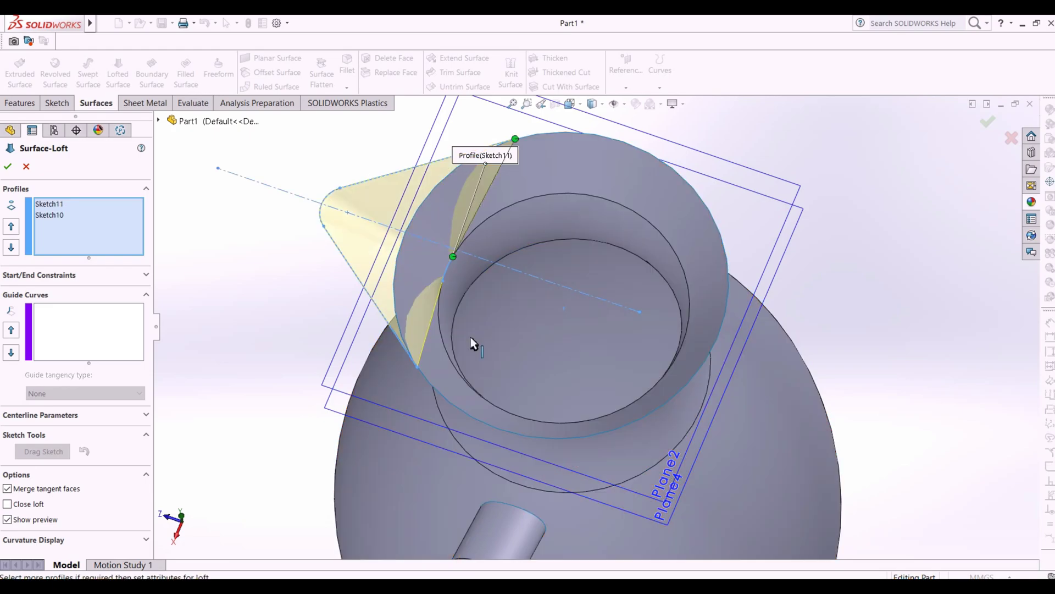
left_click(988, 126)
Step: Hide the two spout reference planes, Plane2 and Plane4
middle_click_drag(454, 384, 426, 308)
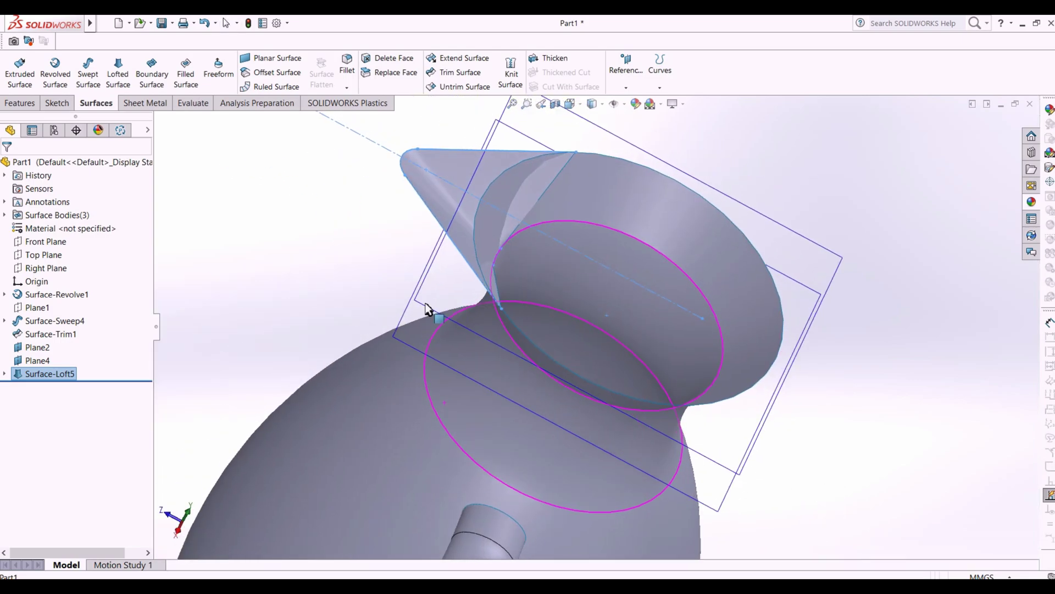
left_click(366, 274)
scroll(359, 264, "up", 3)
scroll(263, 278, "down", 1)
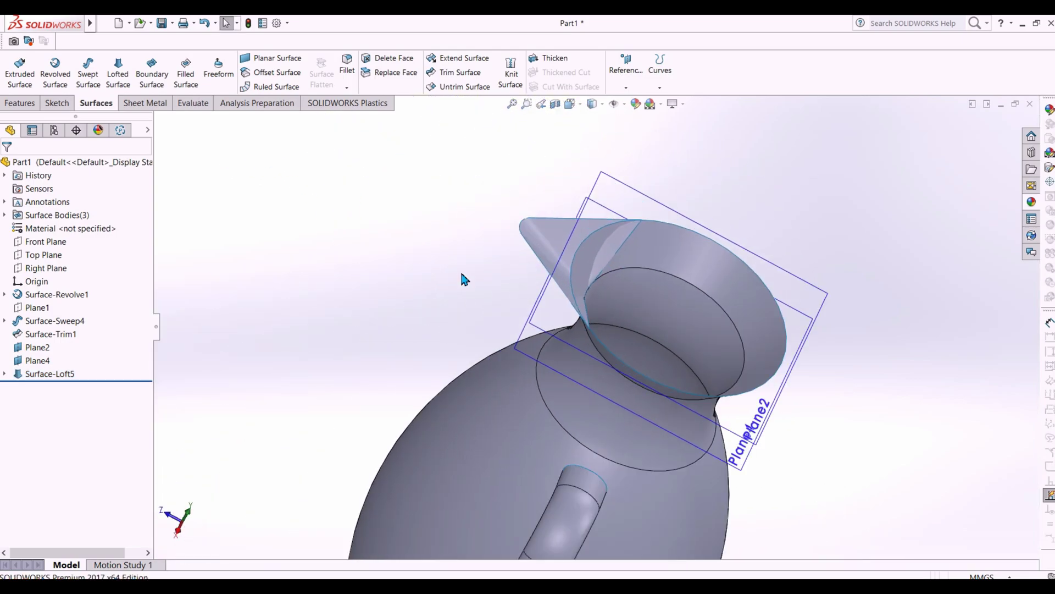
left_click(22, 357)
left_click(39, 344, "ctrl")
right_click(41, 341)
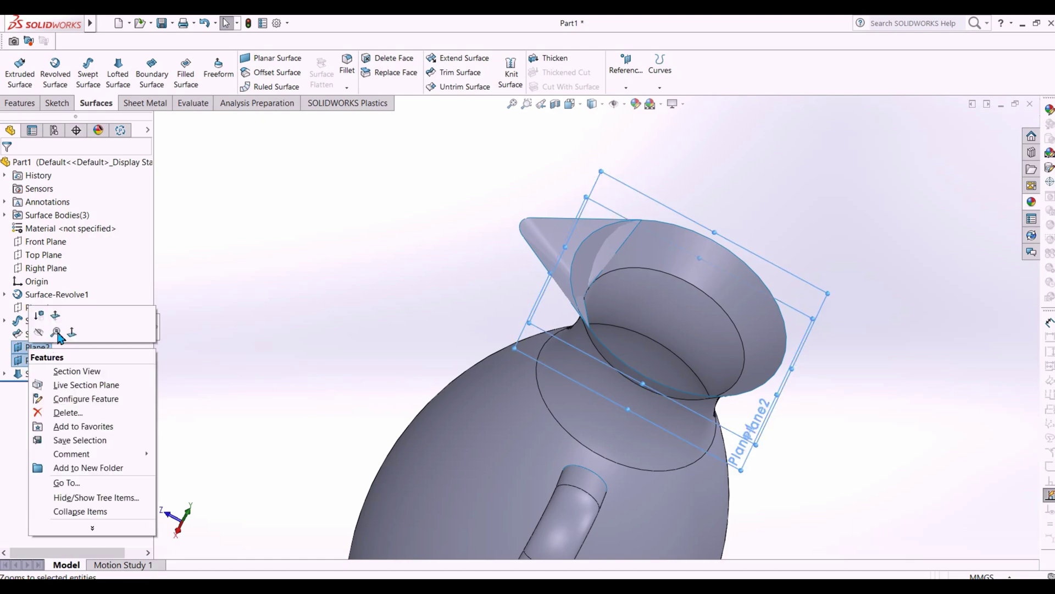
left_click(39, 332)
Step: Mutually trim the spout loft and the revolved body surface, removing the piece of rim wall enclosed by the spout
middle_click_drag(342, 358, 455, 352)
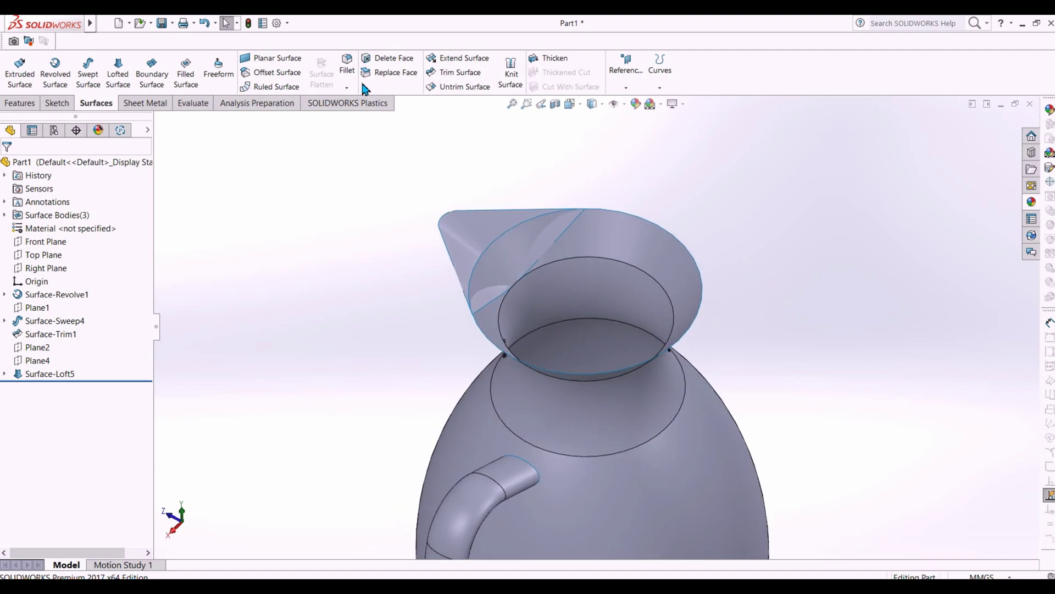
left_click(450, 74)
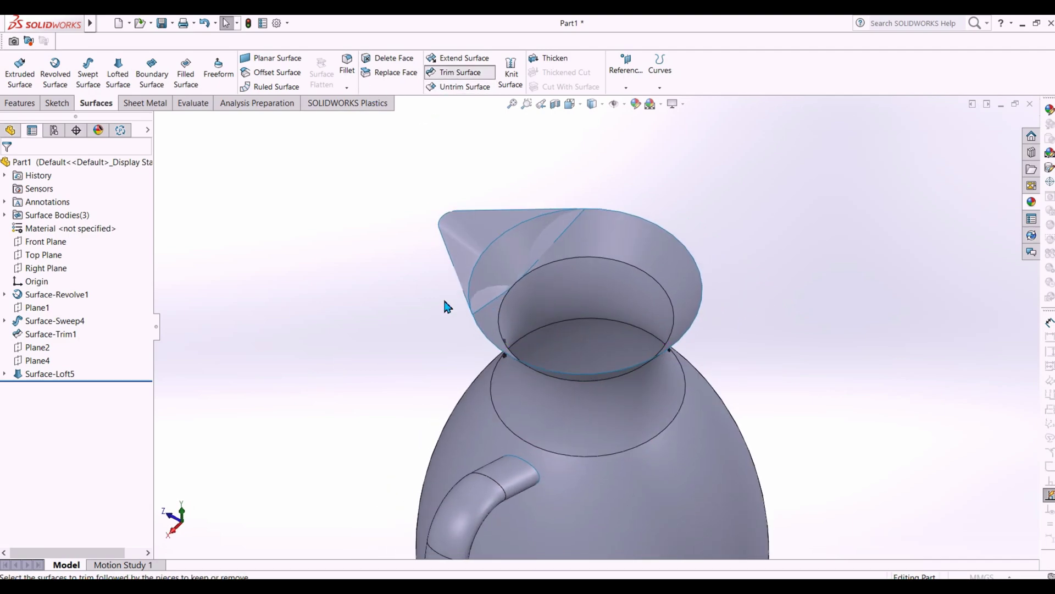
scroll(535, 341, "down", 3)
scroll(535, 241, "up", 2)
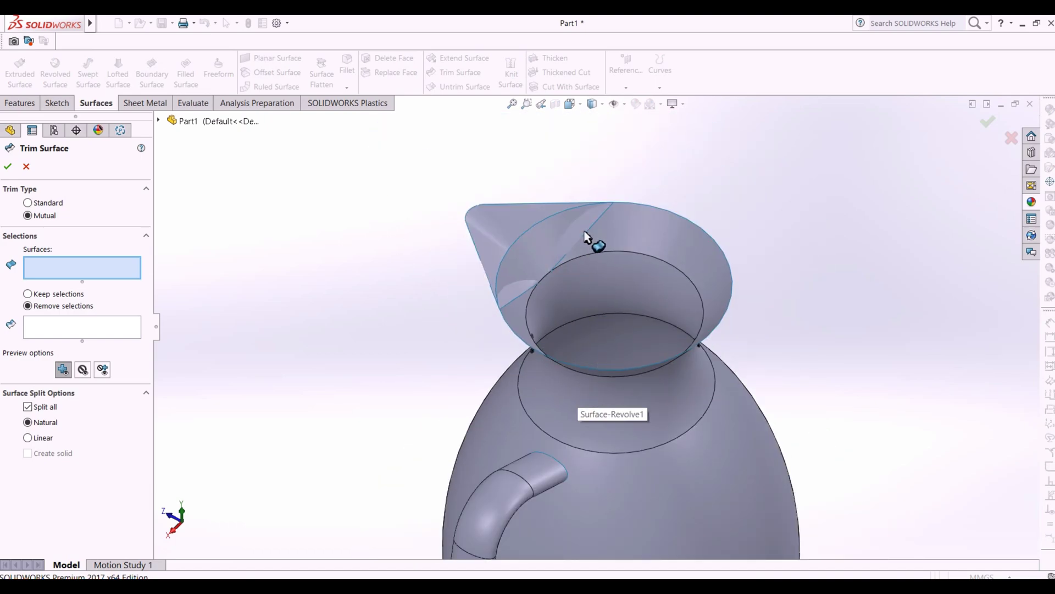
left_click(481, 218)
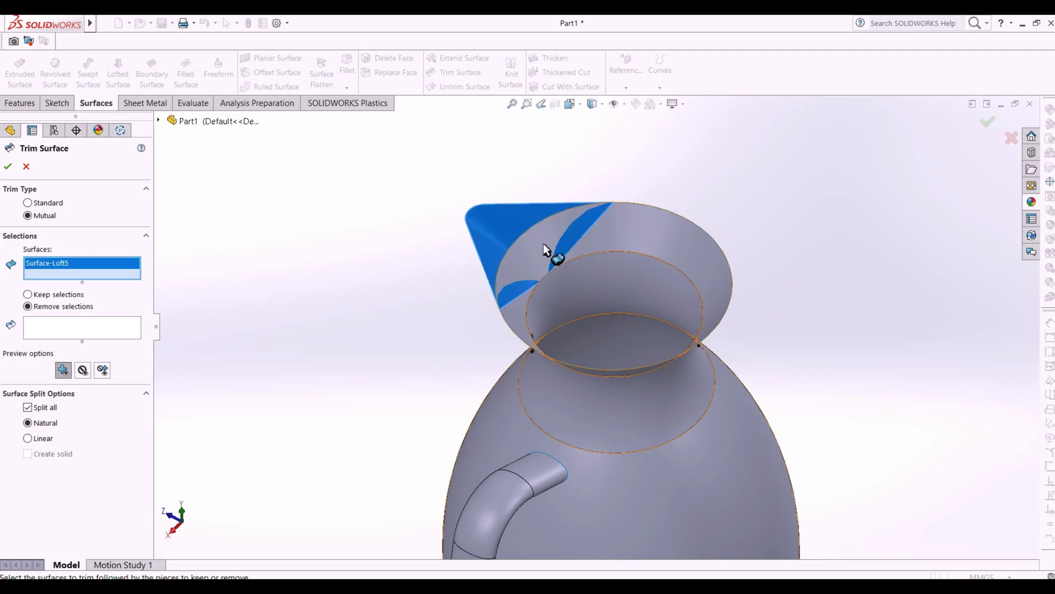
left_click(714, 266)
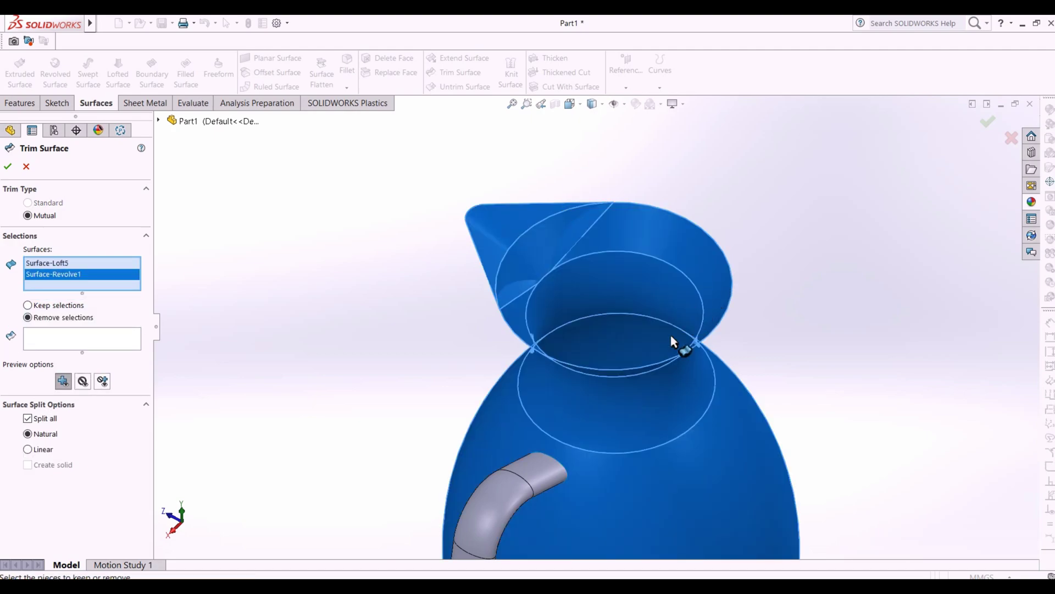
left_click(108, 342)
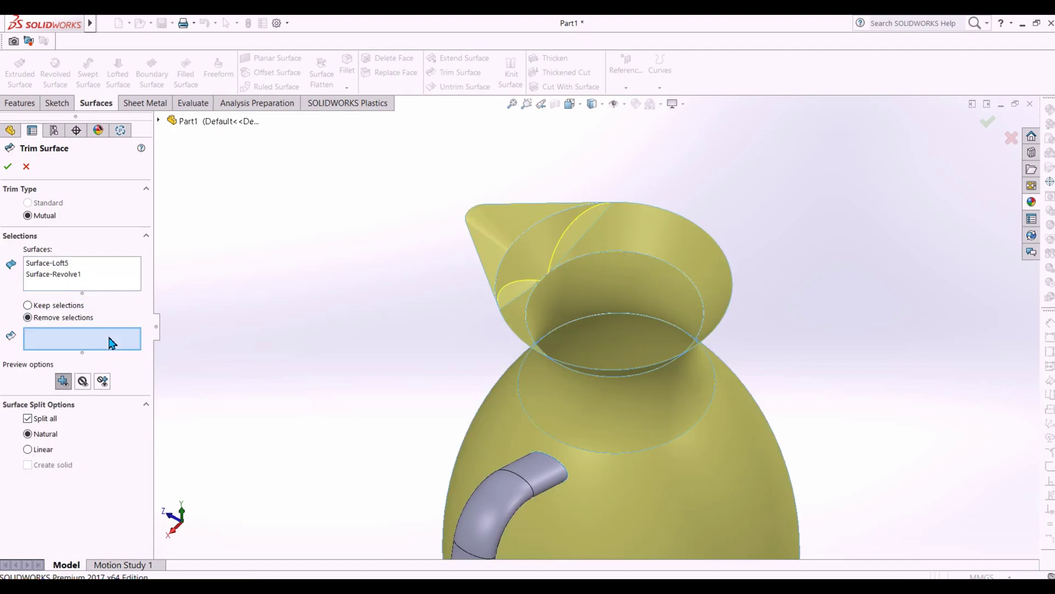
left_click(523, 245)
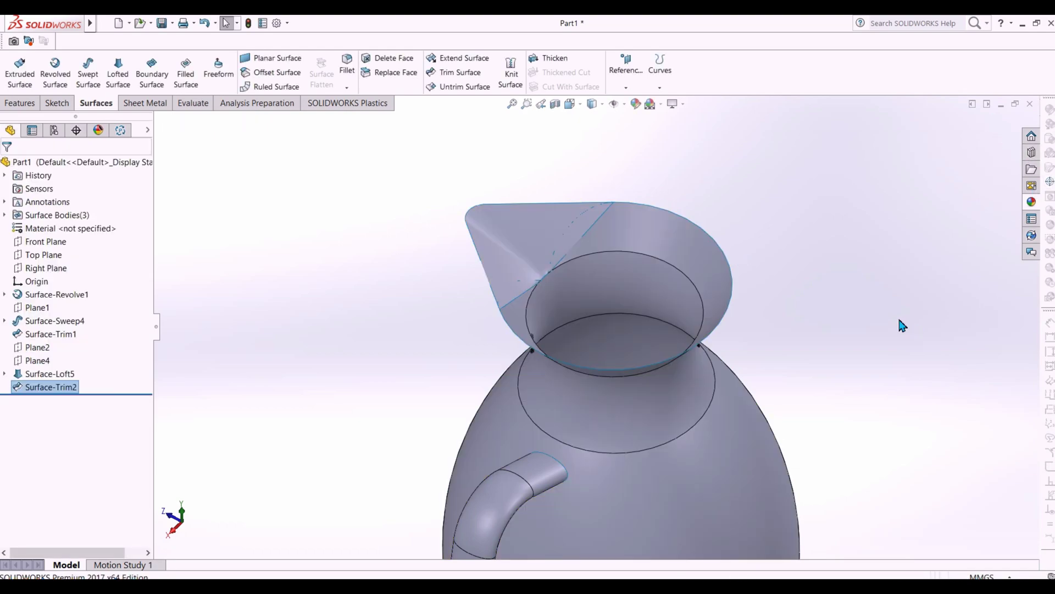
Step: Compare the trimmed spout with the reference drawing in Photos, then return to SolidWorks and inspect the jug from several angles
middle_click_drag(803, 332, 787, 374)
mouse_move(787, 427)
middle_mouse_down()
mouse_move(806, 435)
mouse_move(795, 428)
middle_mouse_up()
key("alt+Tab")
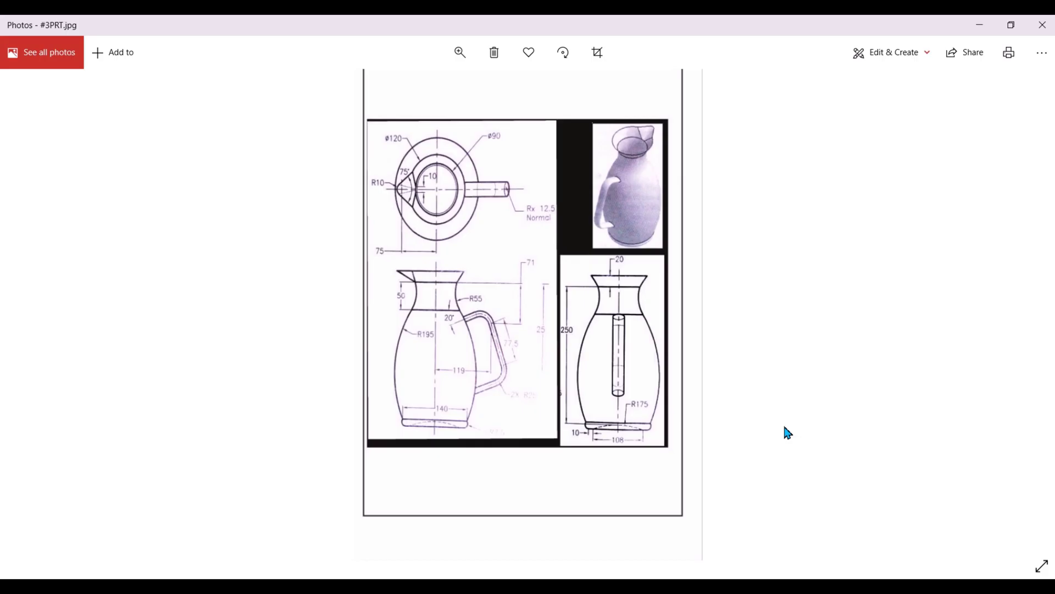
key("alt+Tab")
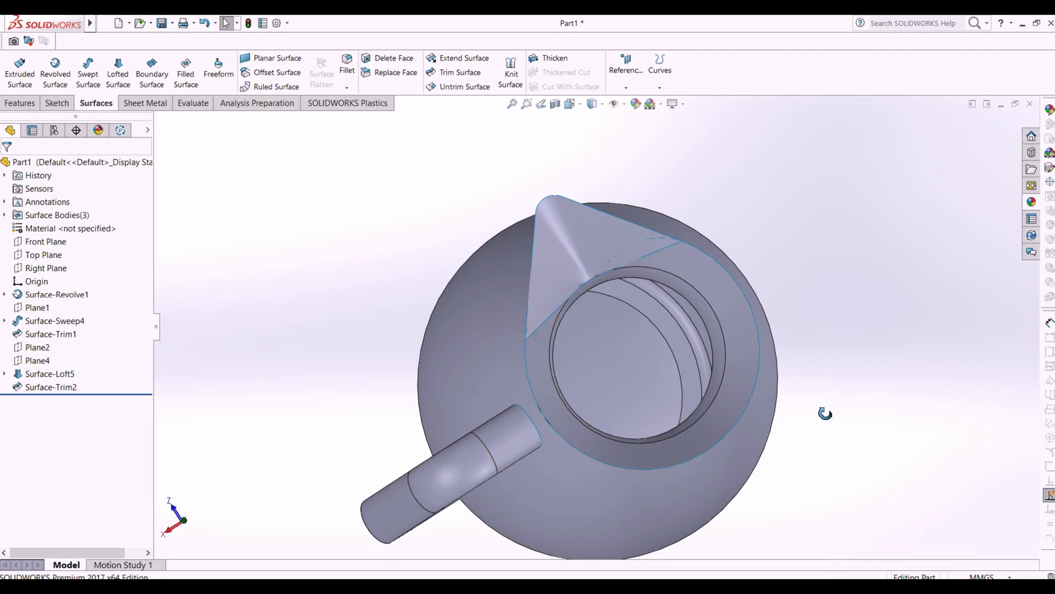
middle_click_drag(826, 413, 661, 495)
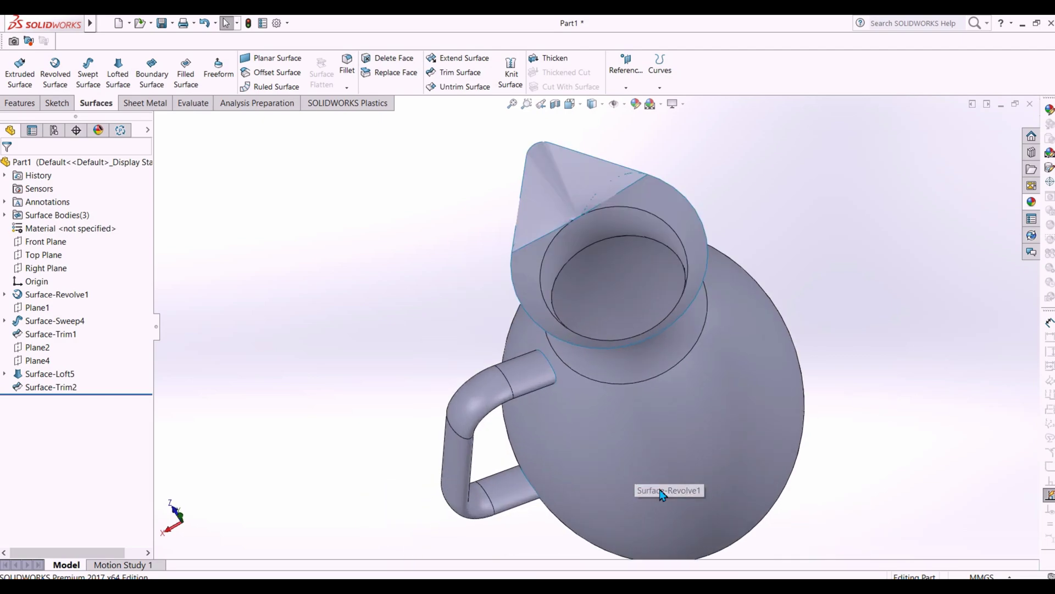
middle_click_drag(702, 438, 877, 358)
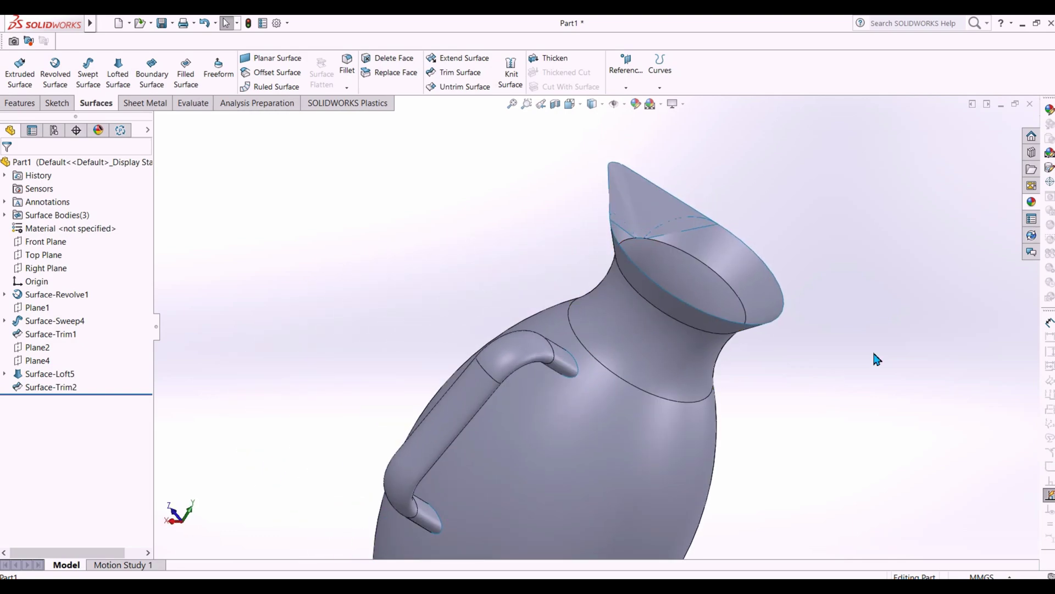
Step: Browse the metal category of the appearance library and show its gold finishes
left_click(1031, 202)
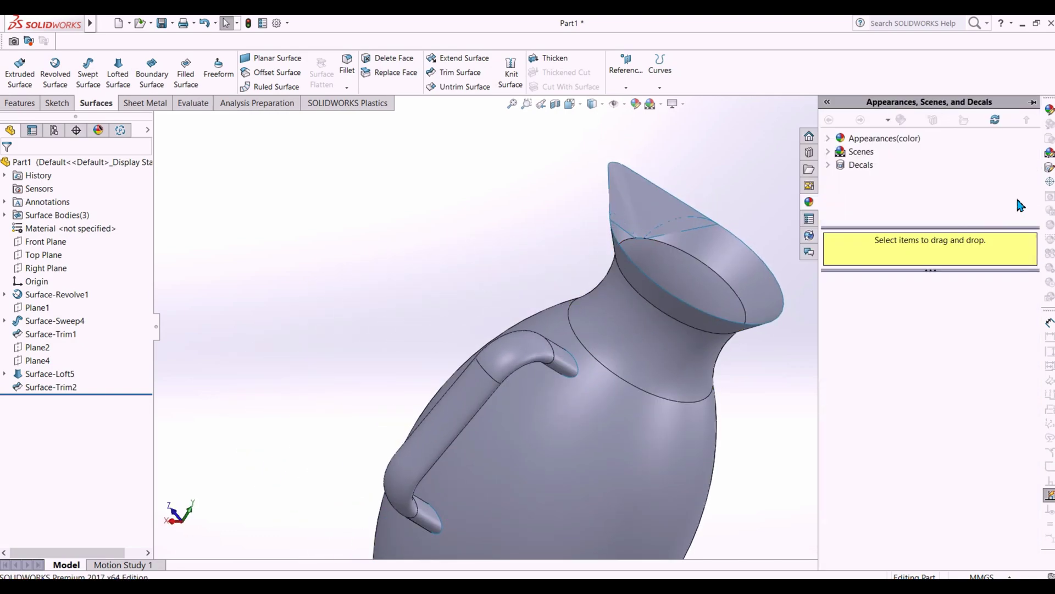
left_click(828, 152)
left_click(828, 138)
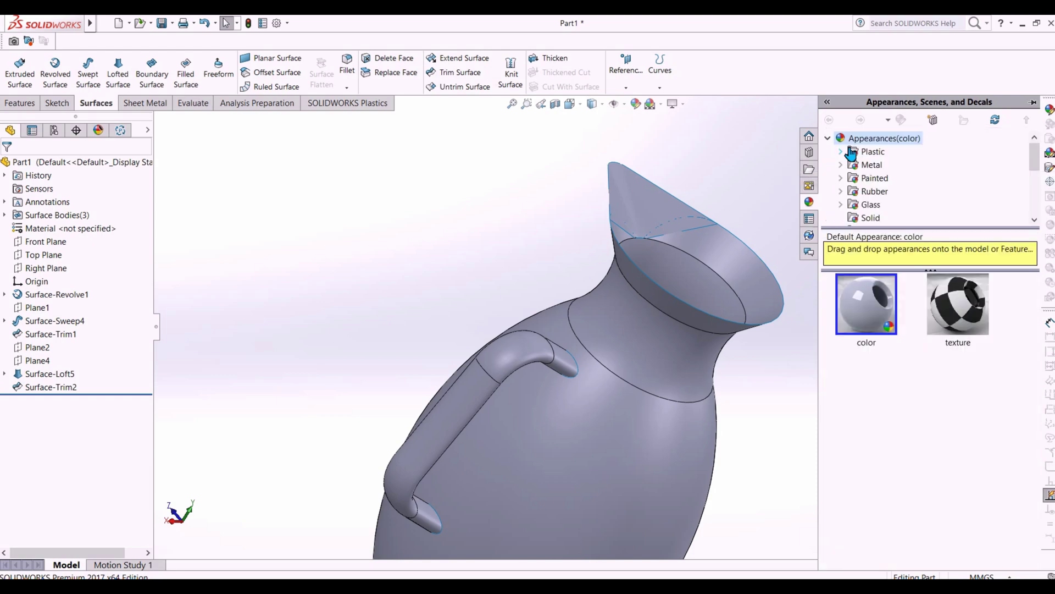
left_click(879, 166)
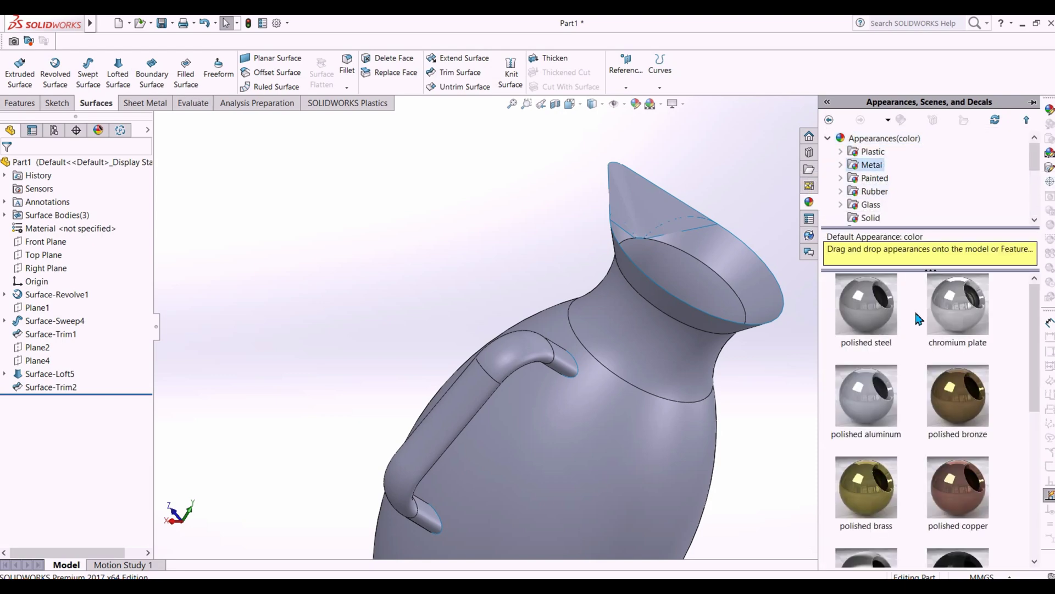
scroll(878, 205, "down", 1)
scroll(878, 195, "up", 1)
left_click(841, 165)
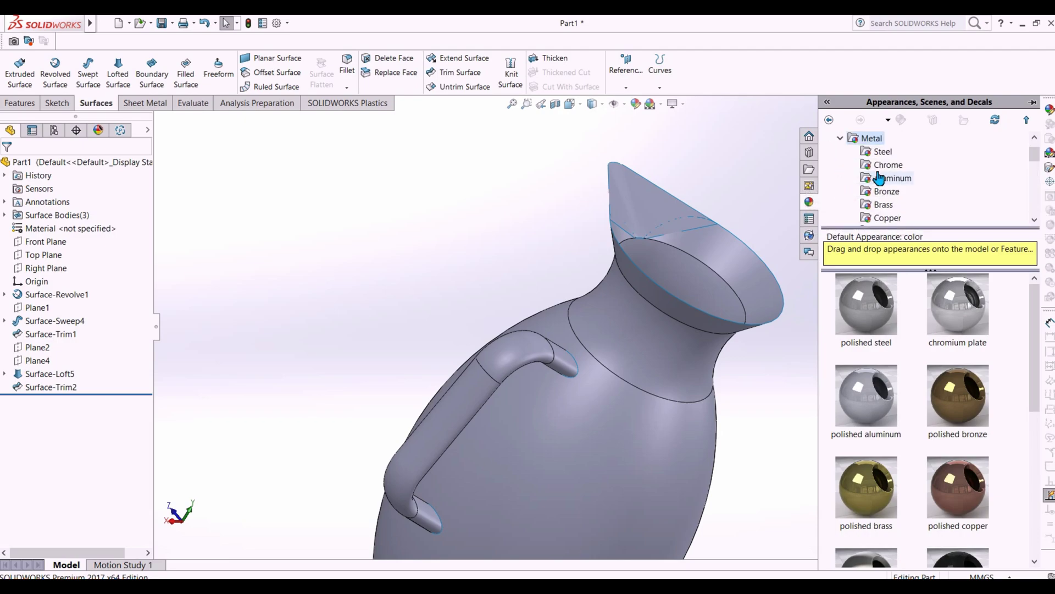
scroll(889, 179, "down", 2)
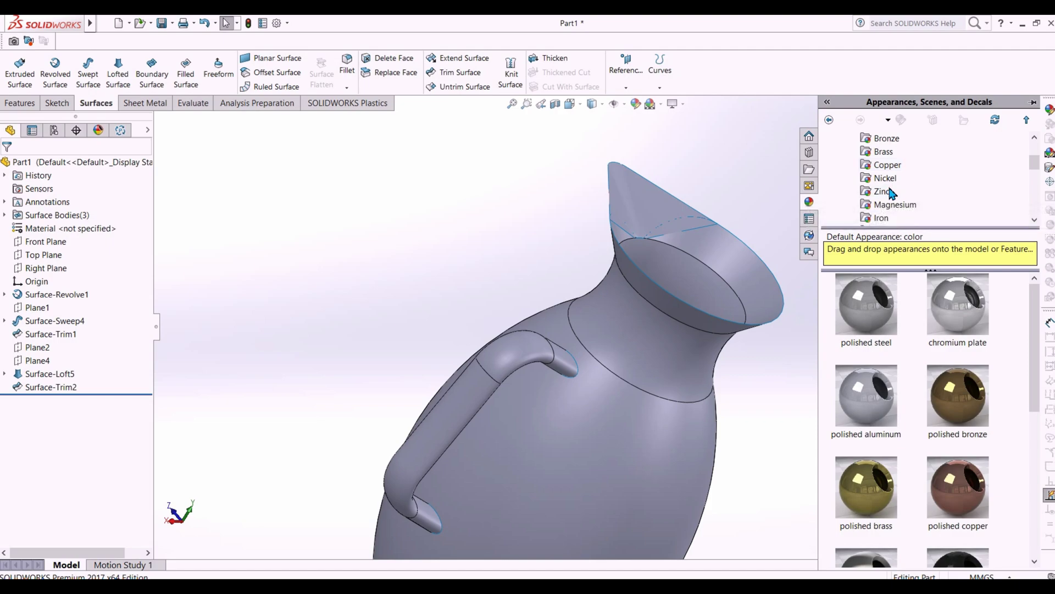
scroll(892, 193, "down", 1)
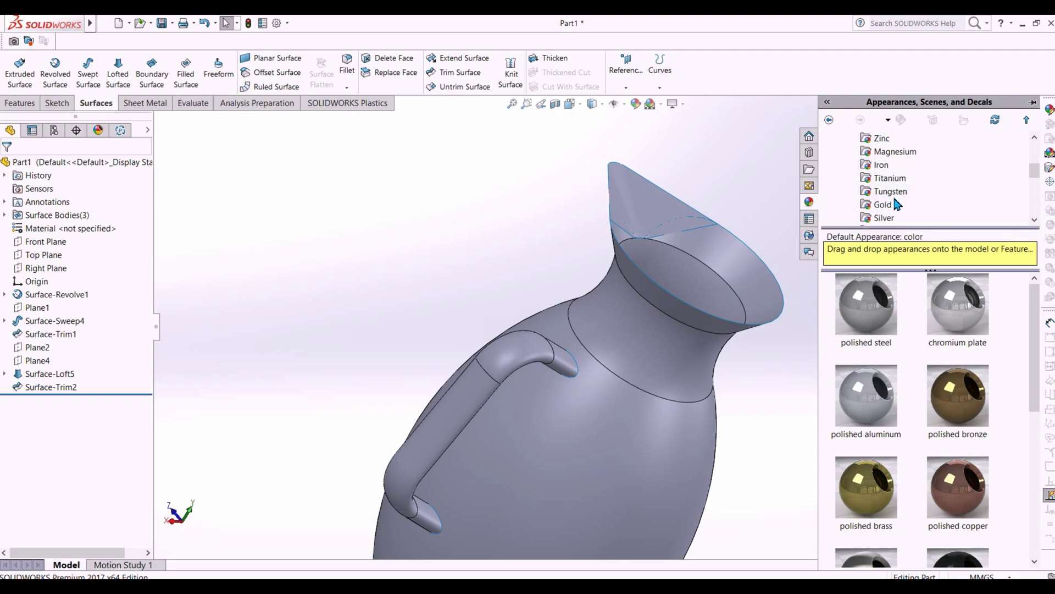
scroll(893, 197, "down", 1)
scroll(891, 195, "down", 3)
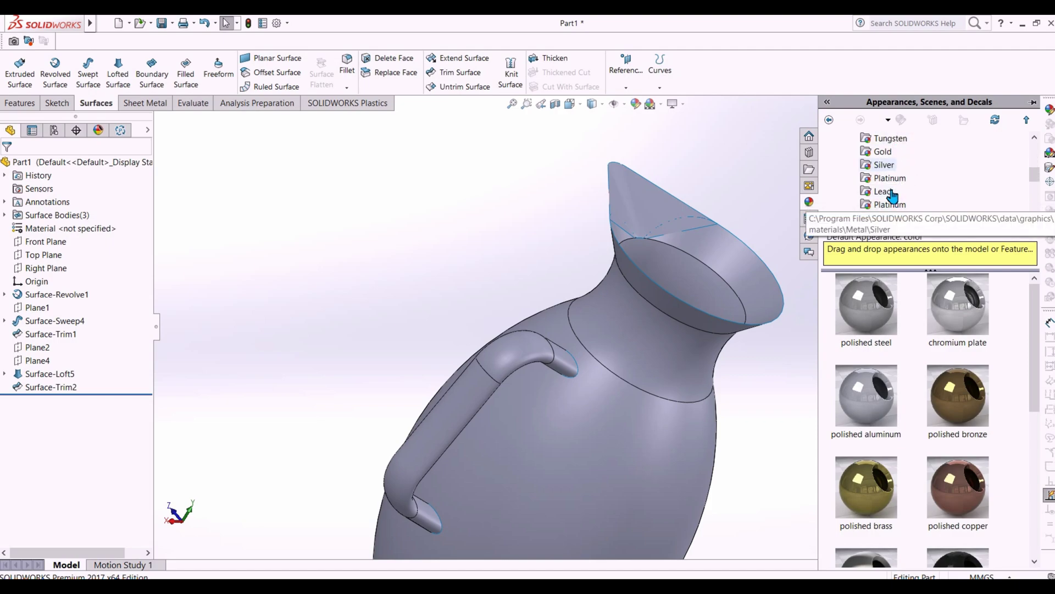
scroll(919, 184, "up", 3)
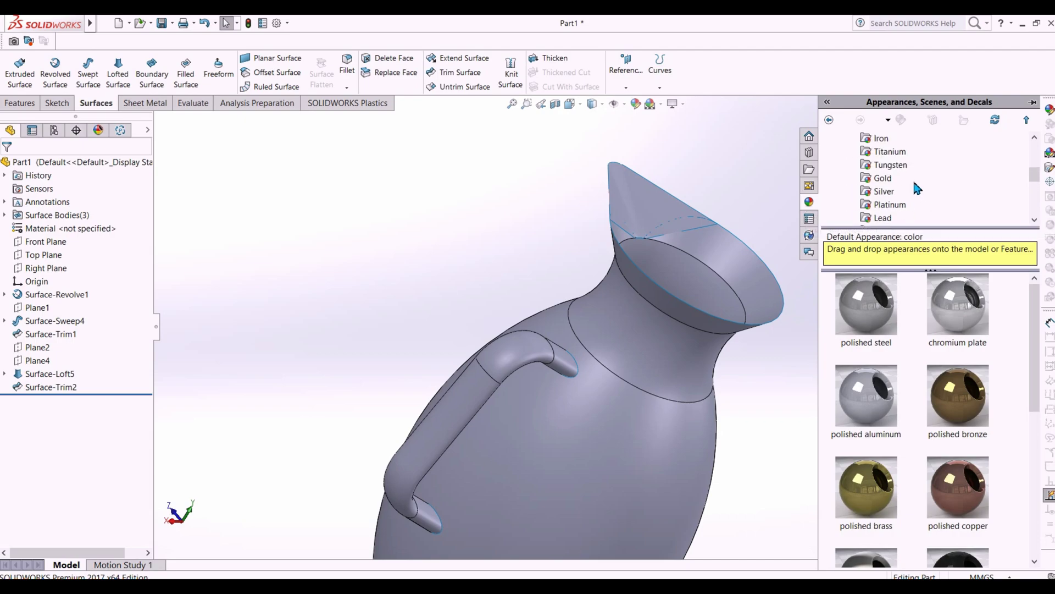
left_click(885, 178)
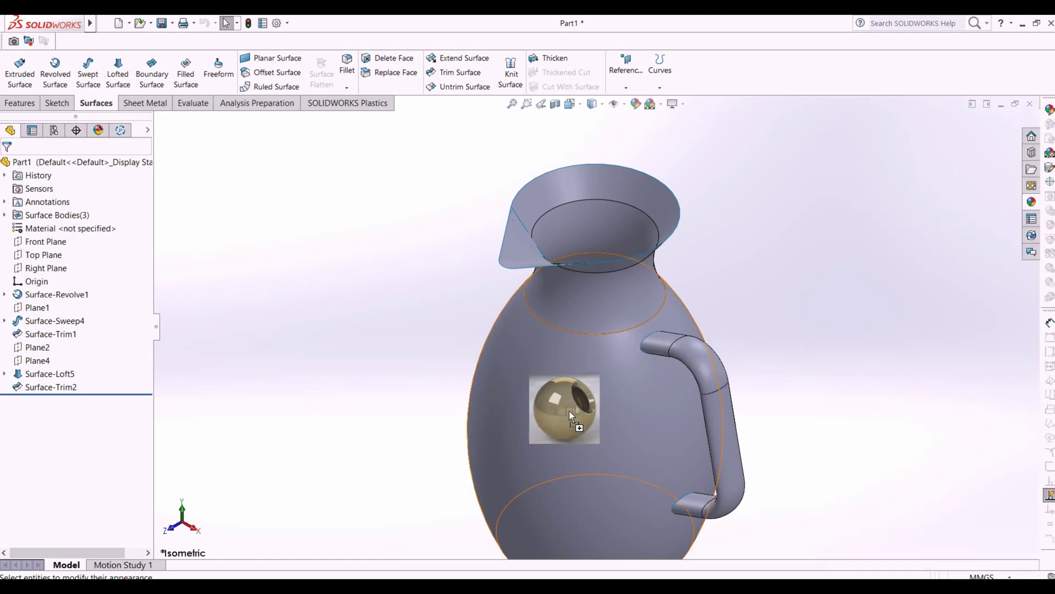
Step: Apply the polished gold appearance to the revolved jug body, the swept handle body and the spout
left_click_drag(565, 413, 566, 417)
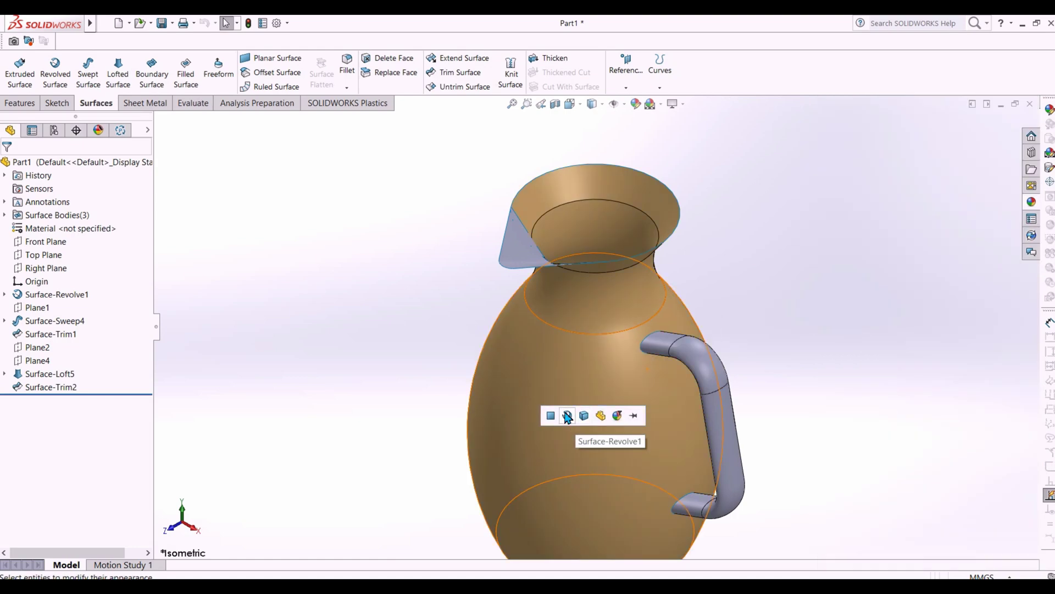
left_click(582, 416)
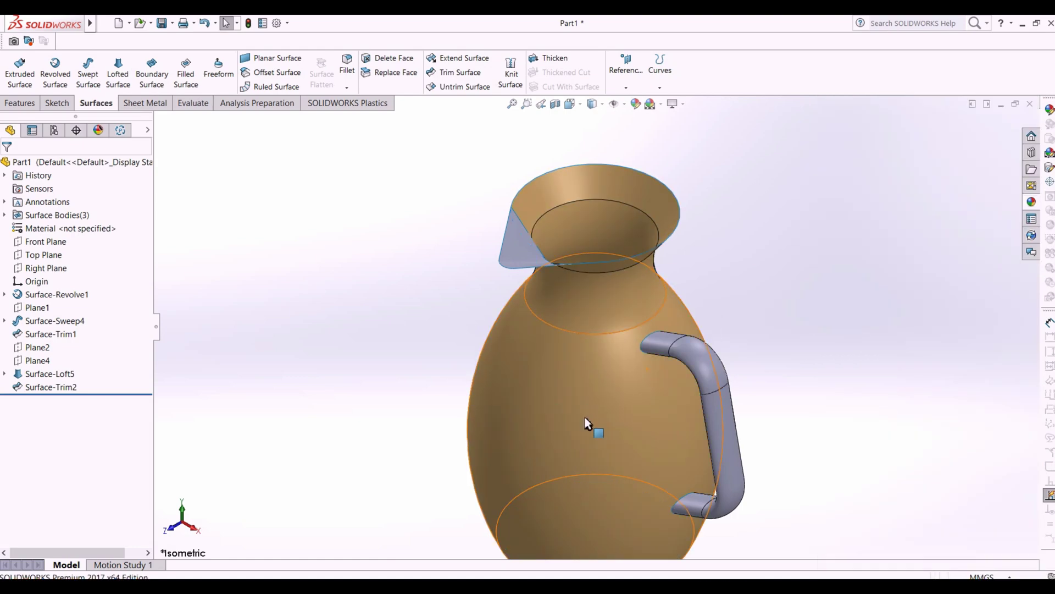
middle_click_drag(869, 295, 842, 300)
left_click(1032, 202)
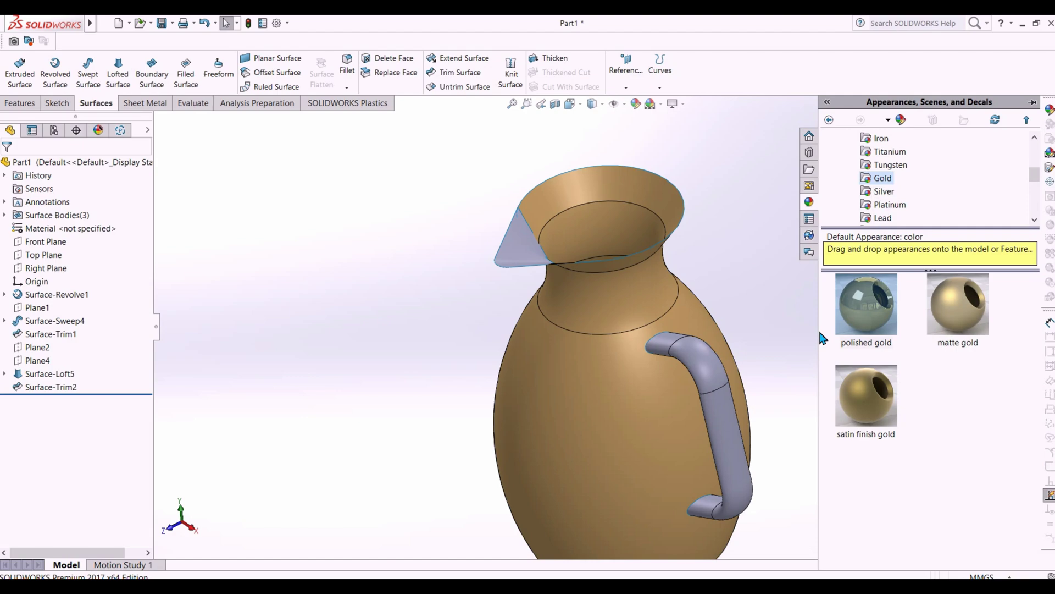
left_click_drag(854, 306, 717, 411)
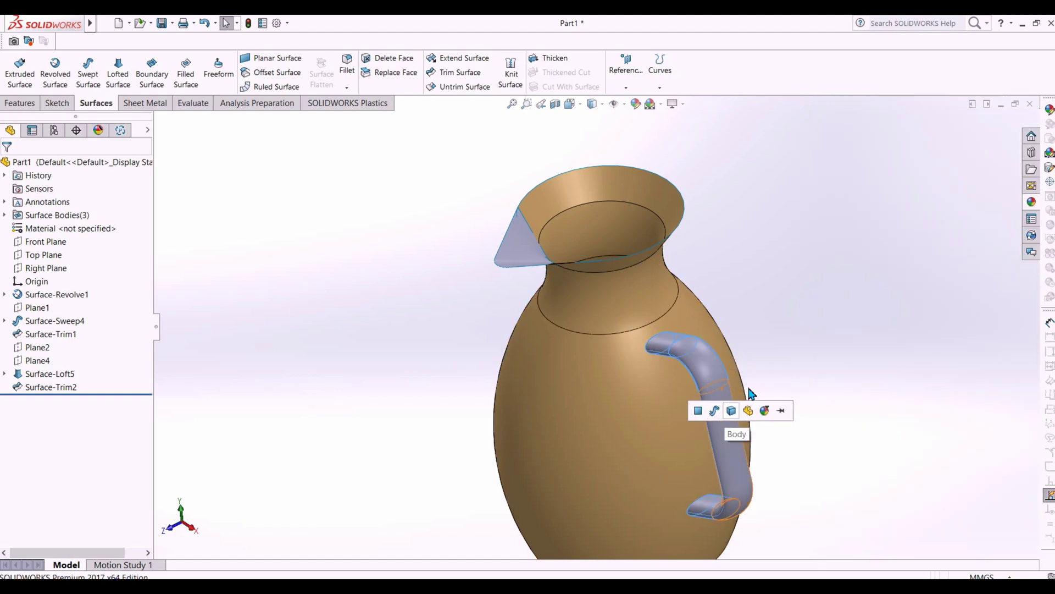
left_click(731, 410)
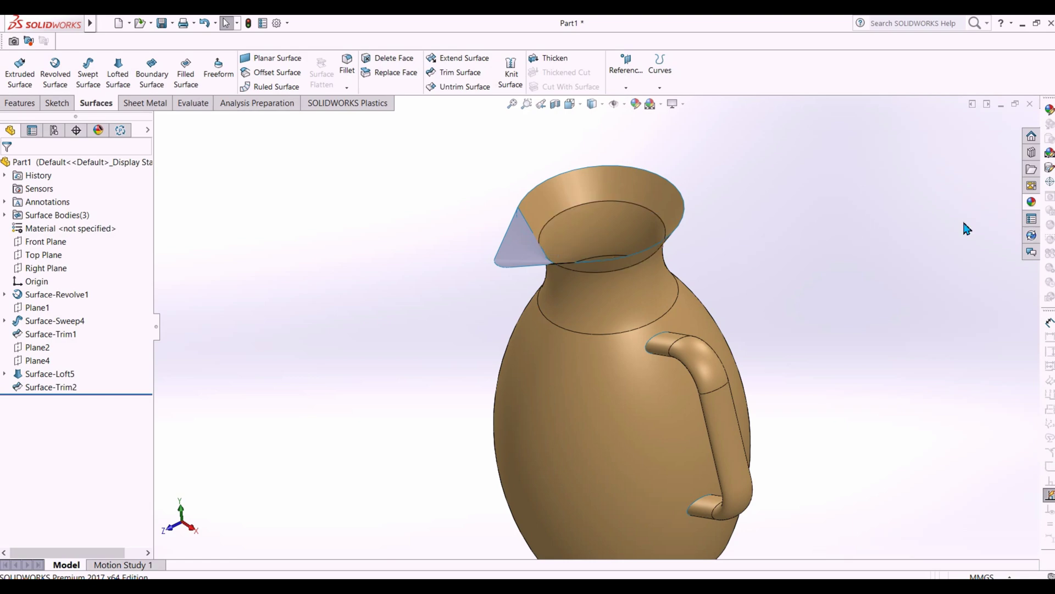
left_click(1030, 203)
left_click_drag(871, 311, 517, 255)
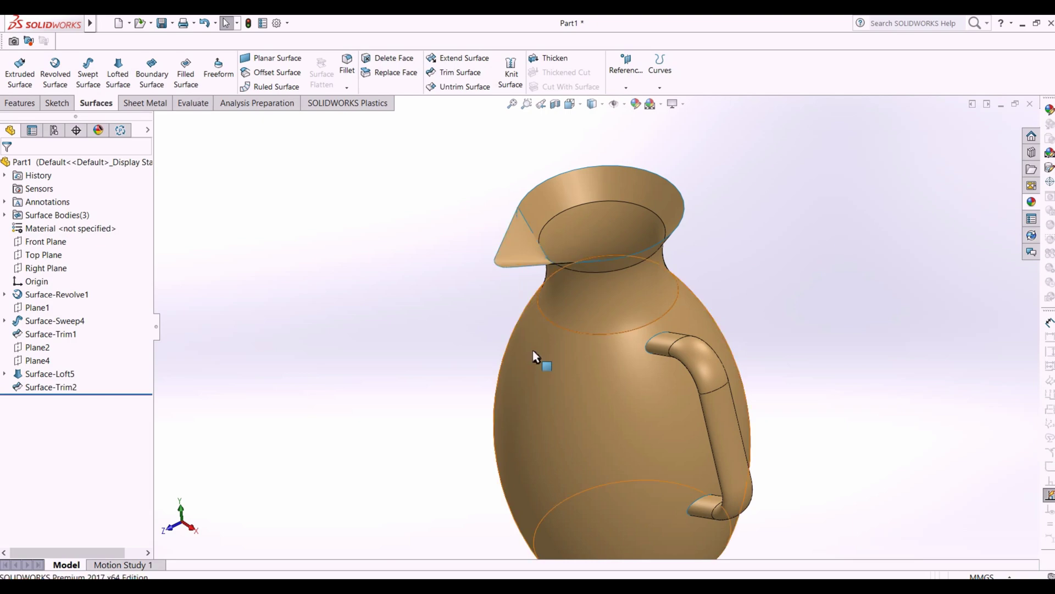
Step: Create a planar section view through the jug on the Front Plane with a 0 mm offset
middle_click_drag(537, 358, 485, 419)
scroll(602, 315, "down", 2)
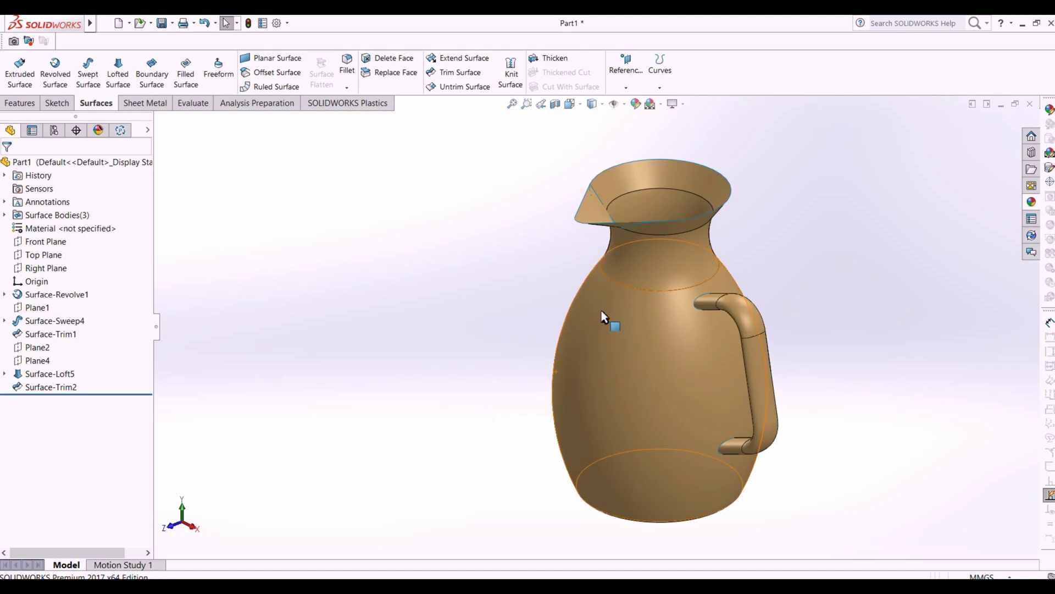
left_click(551, 110)
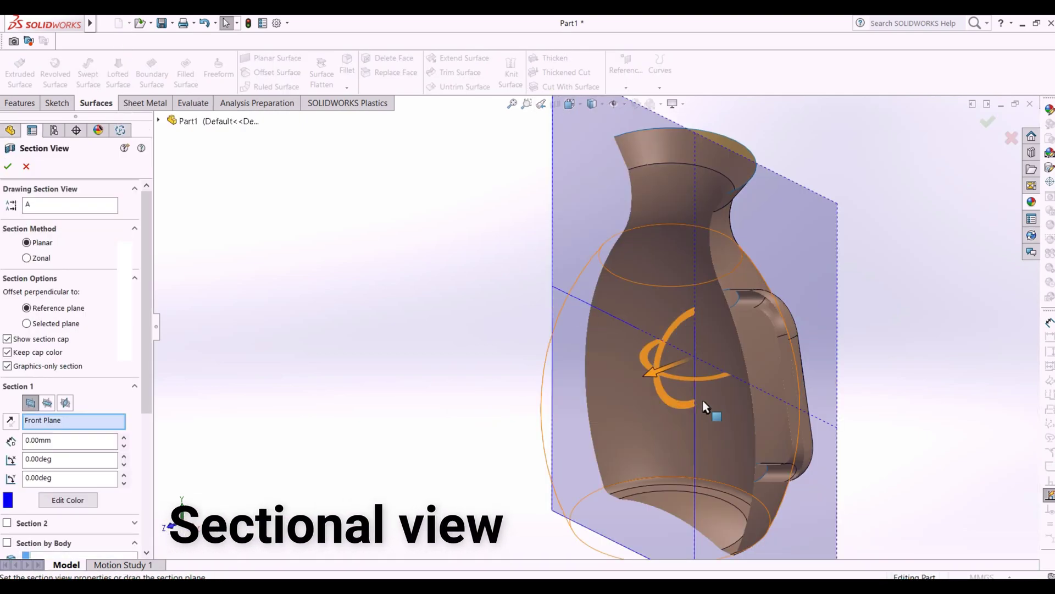
middle_click_drag(459, 395, 886, 228)
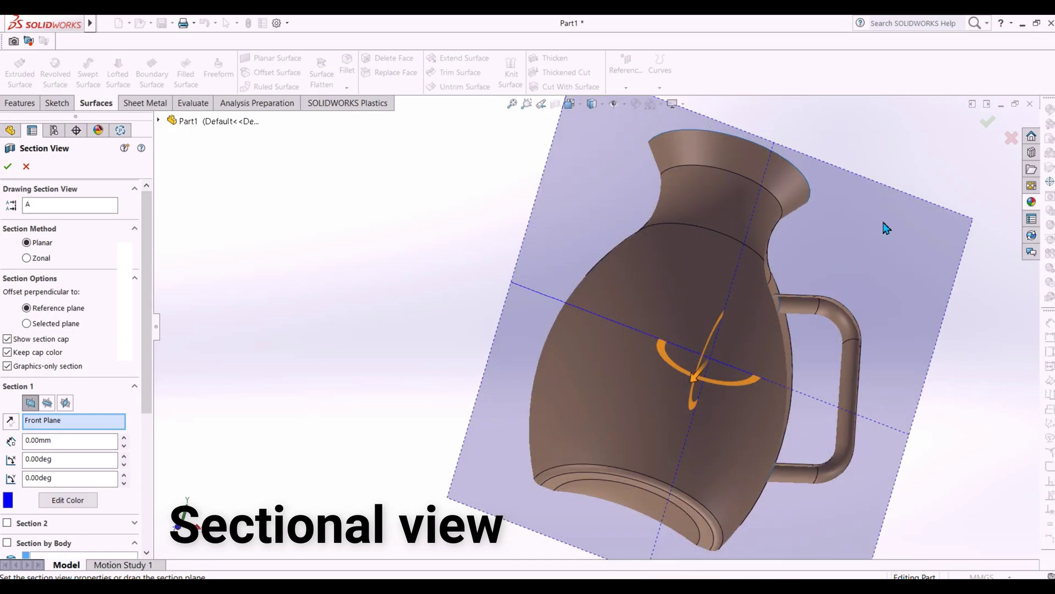
left_click(985, 122)
Step: Inspect the sectioned jug's walls, base and handle joints from several angles, and turn the section view off
scroll(856, 342, "up", 2)
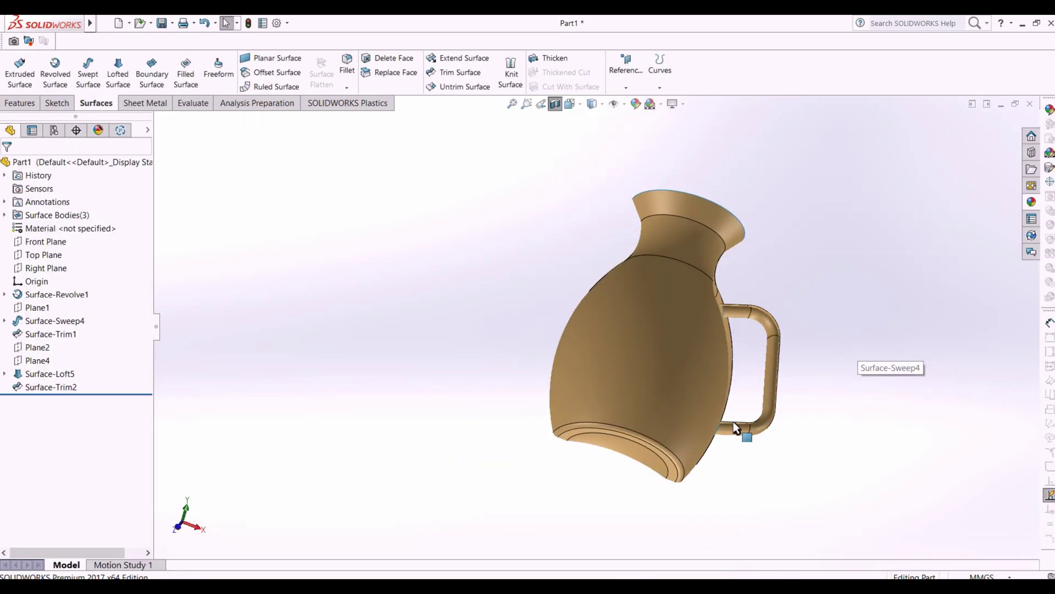
scroll(733, 425, "down", 3)
middle_click_drag(723, 429, 688, 346)
scroll(676, 286, "up", 4)
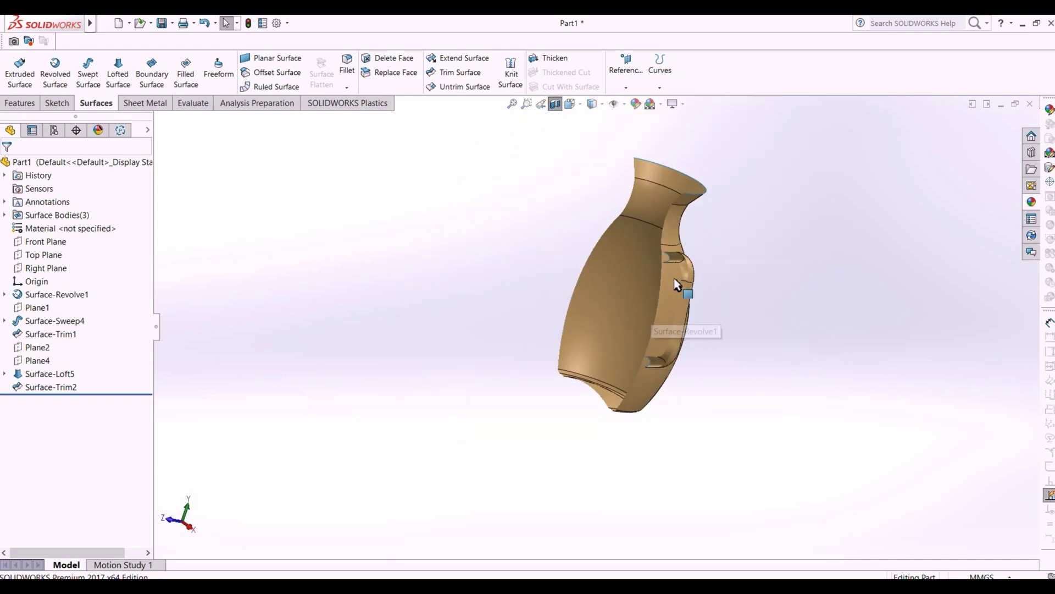
scroll(633, 189, "down", 2)
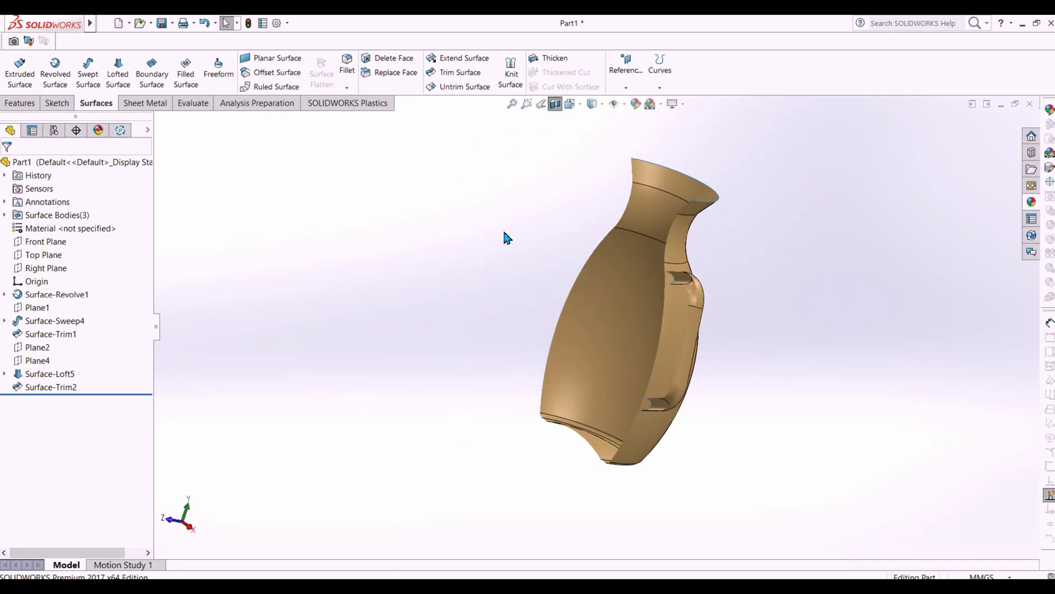
scroll(650, 364, "down", 2)
middle_click_drag(651, 365, 722, 412)
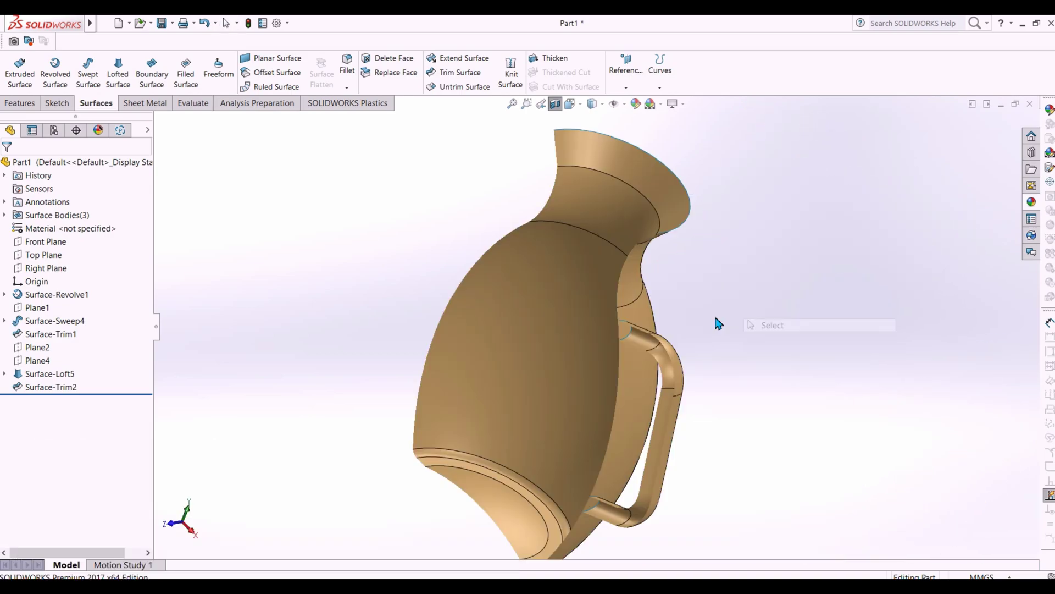
left_click(554, 105)
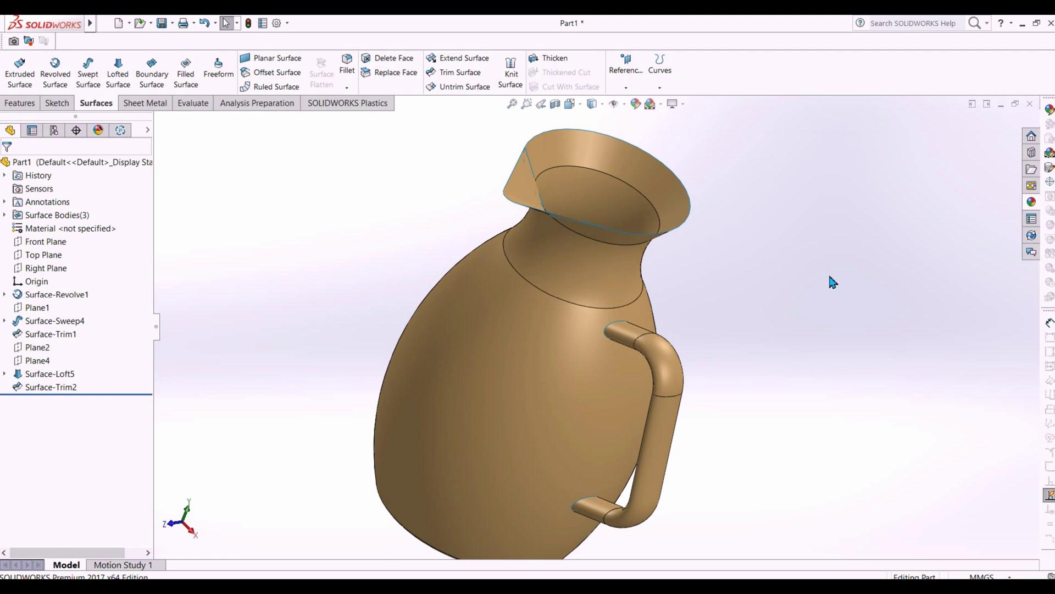
Step: Inspect the finished gold jug in isometric view, both close up and as a whole
middle_click_drag(841, 269, 785, 260)
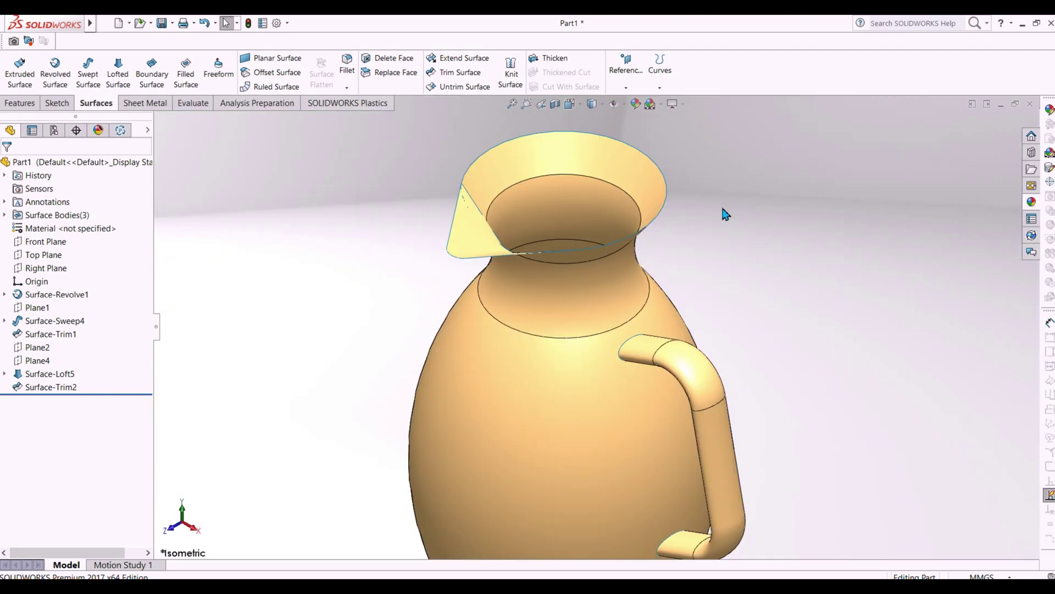
scroll(710, 272, "up", 4)
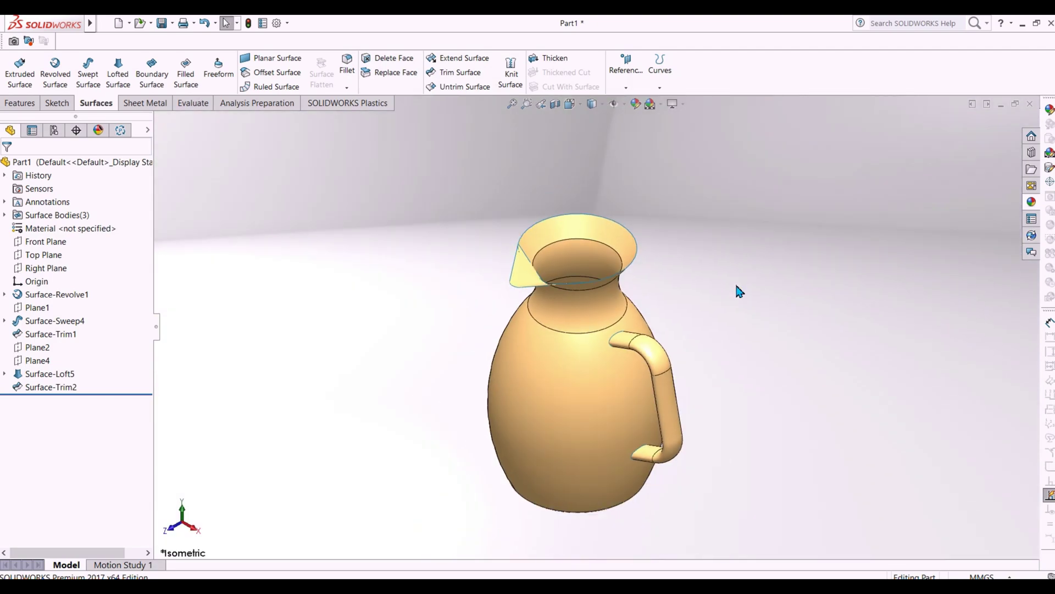
scroll(770, 306, "down", 4)
middle_click_drag(542, 339, 808, 278)
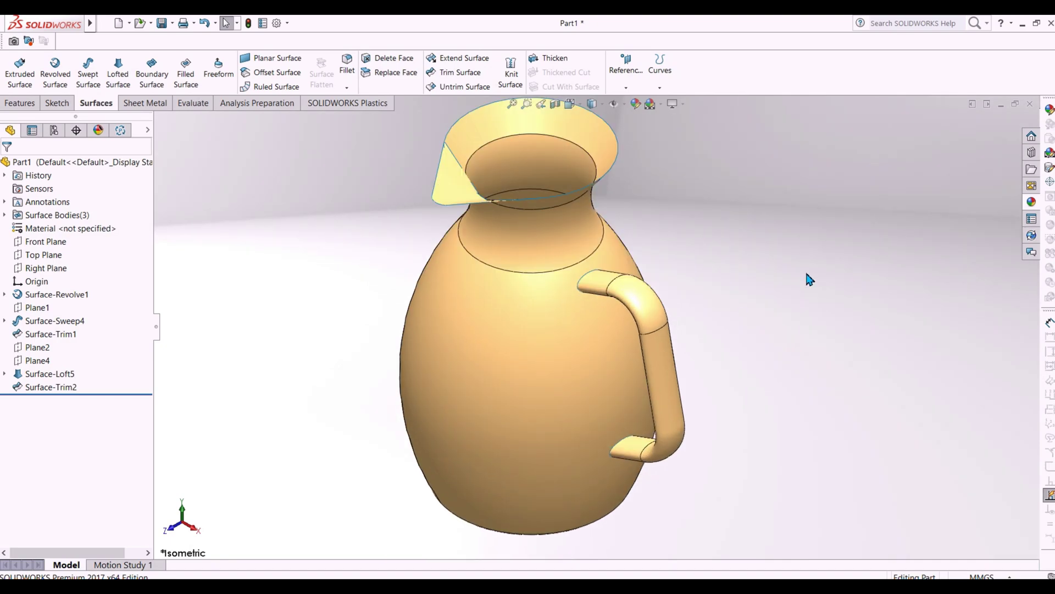